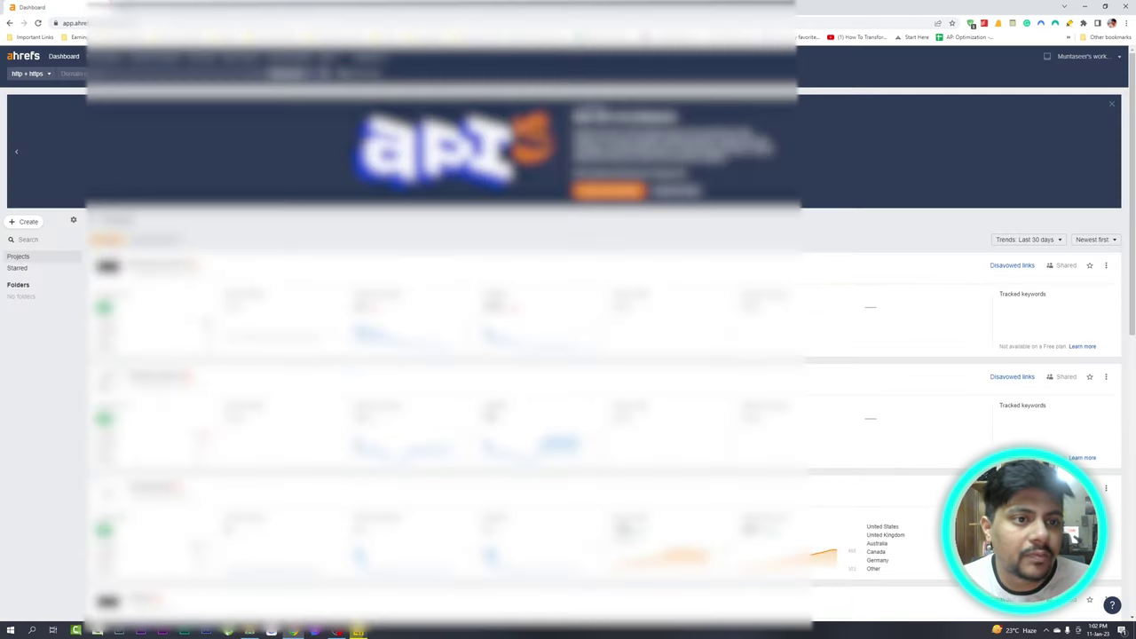
# Open the site overview for theturtlehub.com from the project dashboard and bring up its Top pages report
pyautogui.click(209, 7)
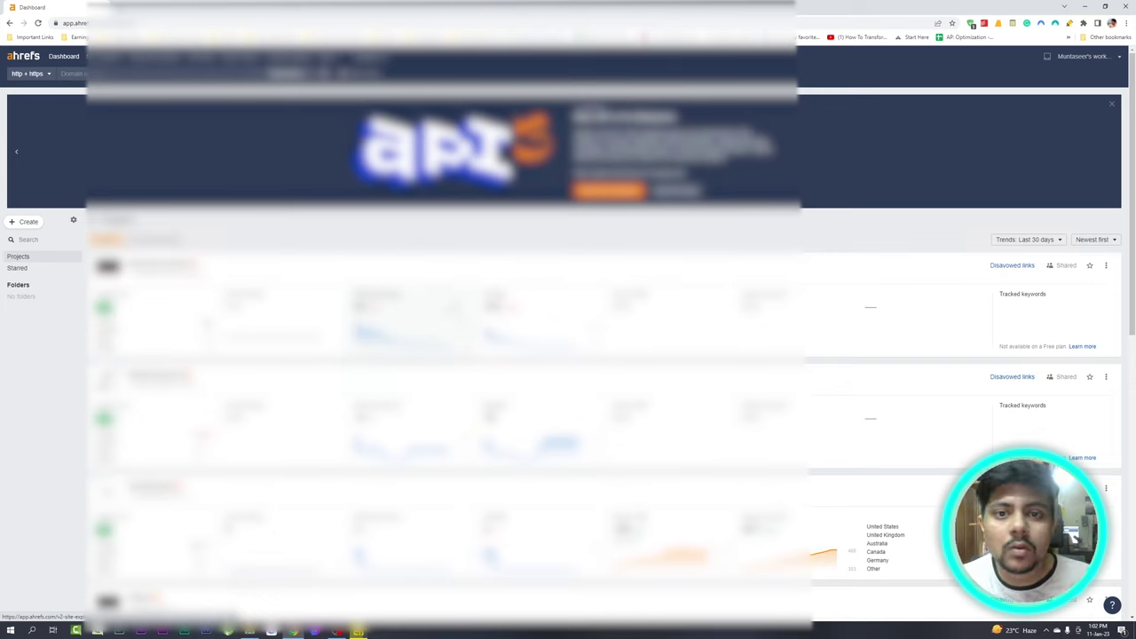
pyautogui.scroll(-1, 449, 282)
pyautogui.scroll(-5, 569, 335)
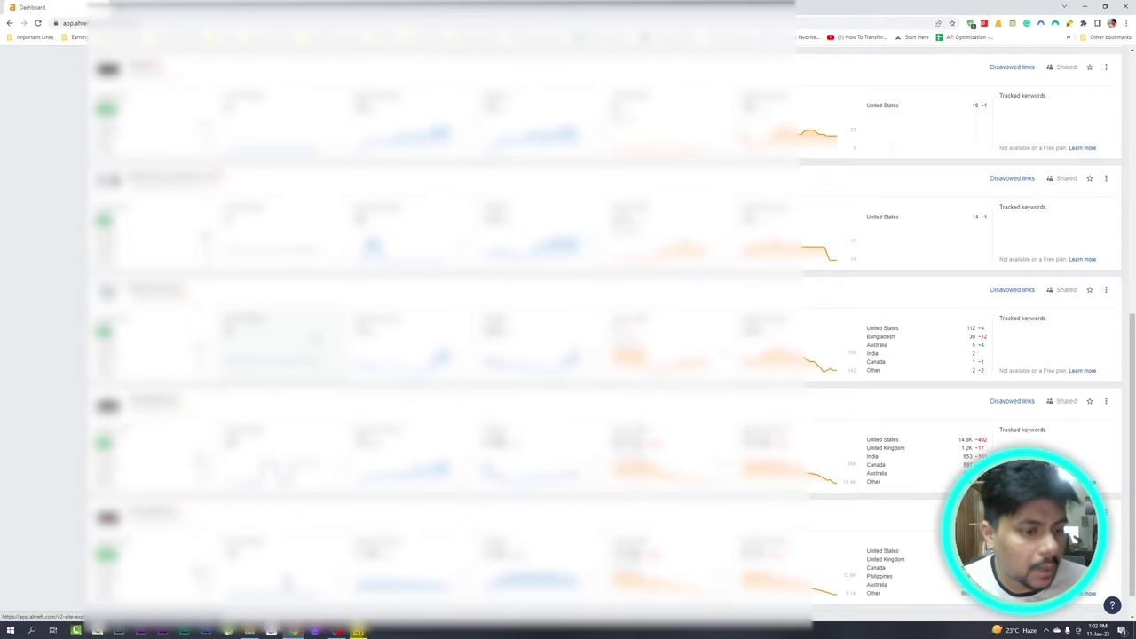
pyautogui.click(483, 232)
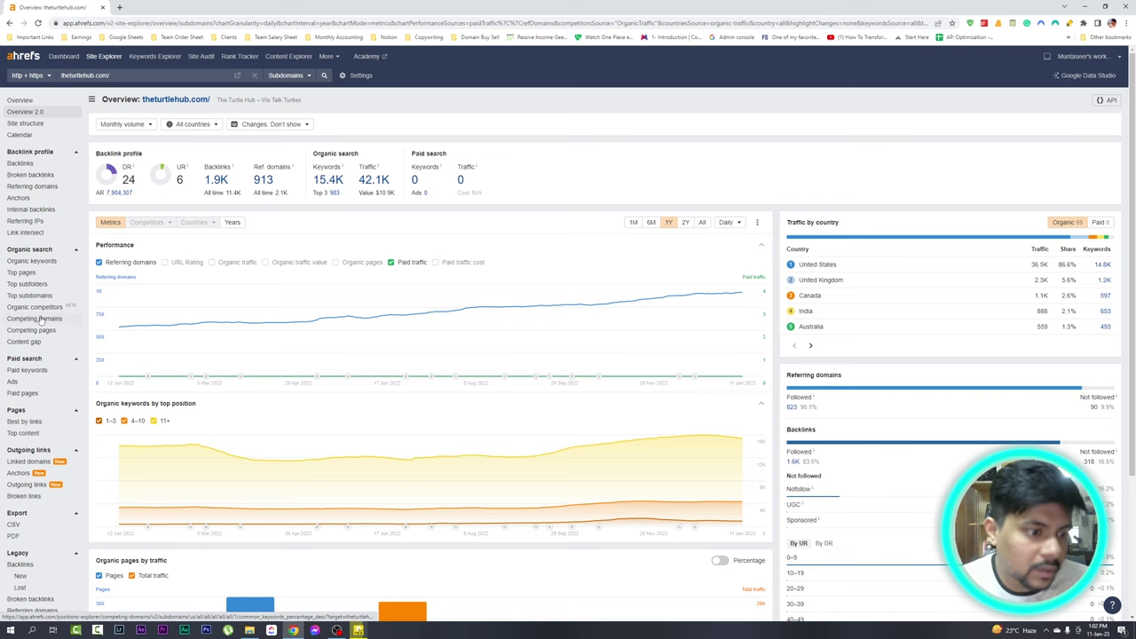
pyautogui.click(26, 274)
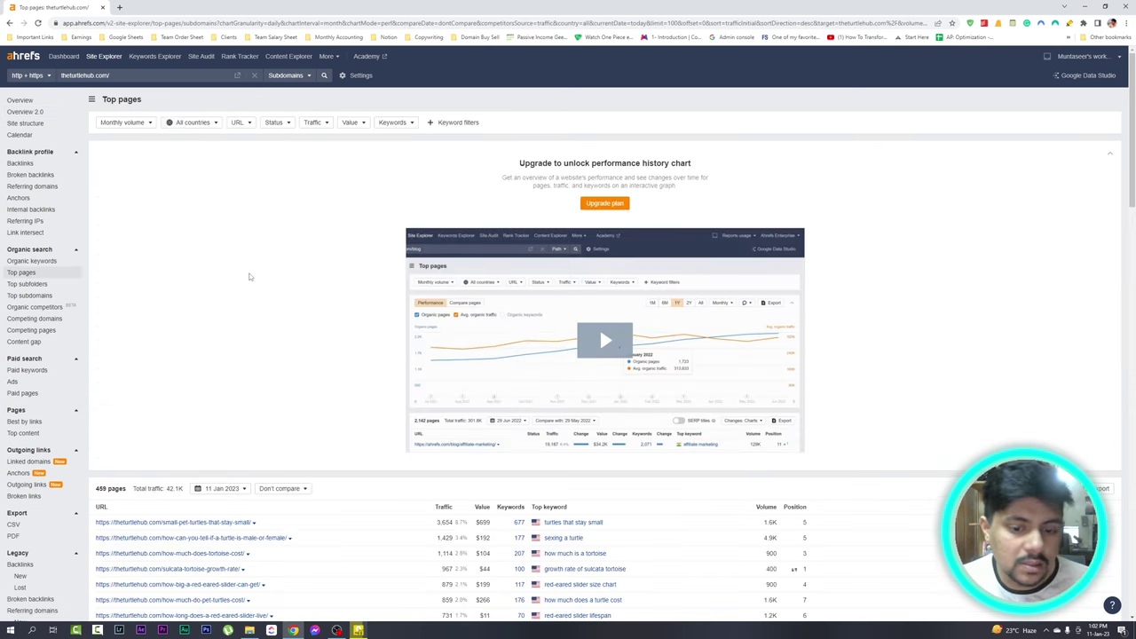
# Examine the site's top pages with their traffic, top keywords, search volumes and ranking positions
pyautogui.scroll(-2, 235, 308)
pyautogui.scroll(-1, 235, 308)
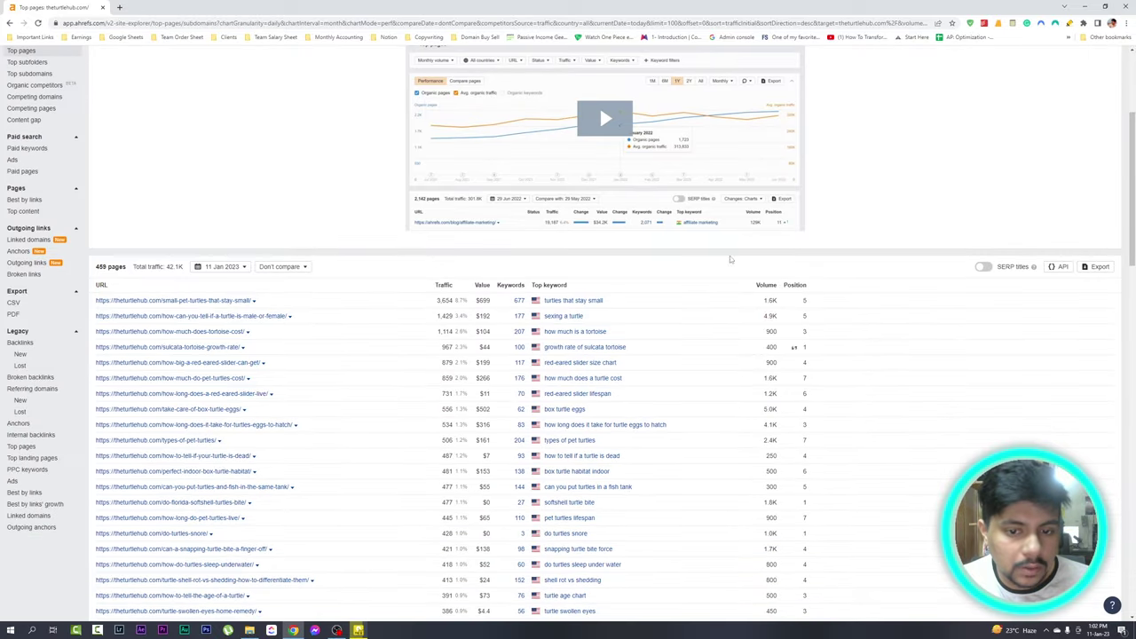
pyautogui.scroll(-1, 788, 454)
pyautogui.scroll(-3, 876, 385)
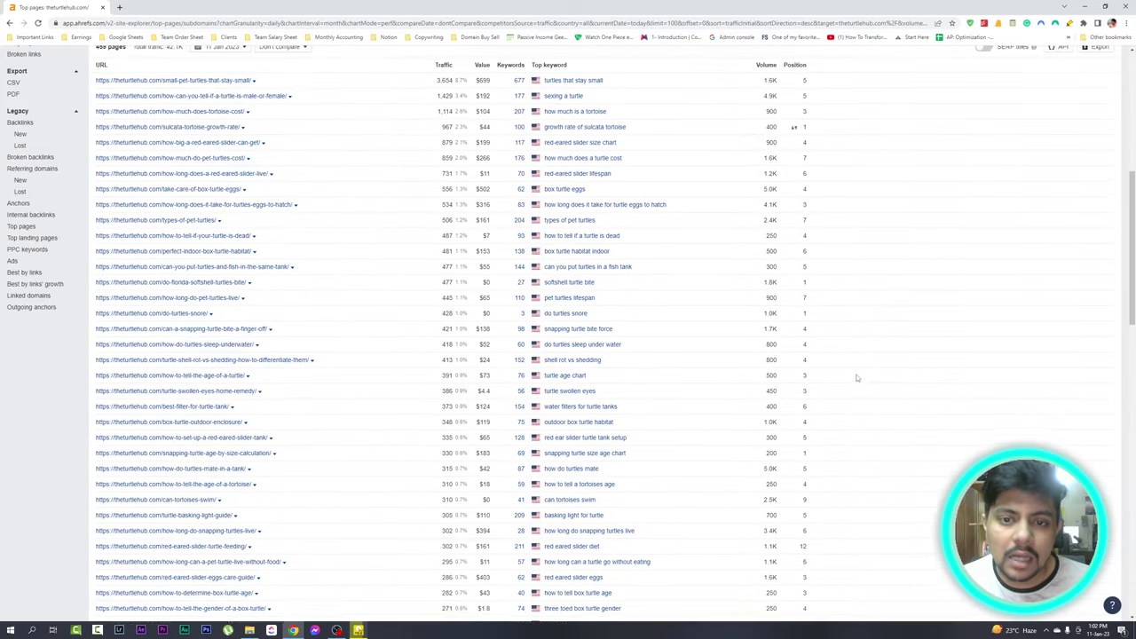
pyautogui.scroll(3, 857, 376)
pyautogui.scroll(-6, 748, 375)
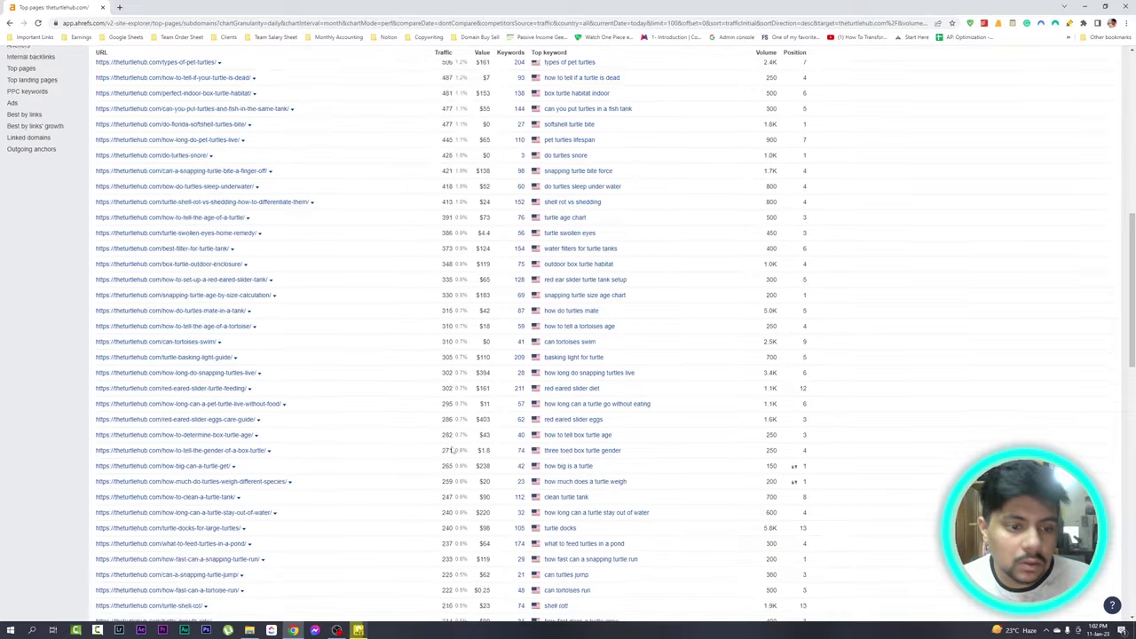
pyautogui.scroll(-9, 454, 463)
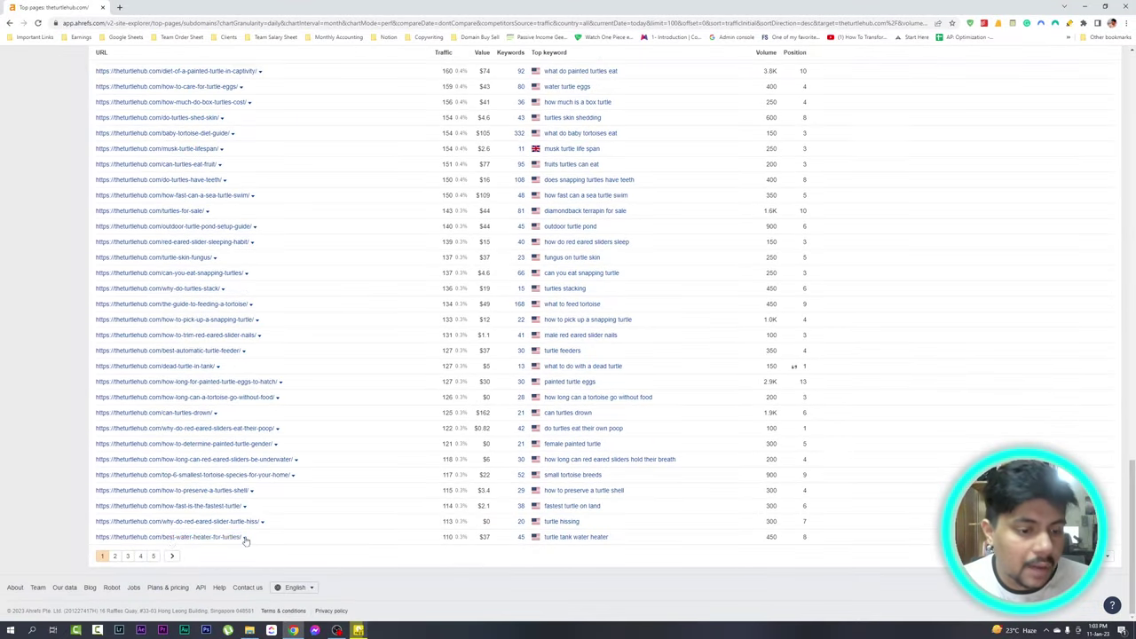
# Try to view the second page of the top pages results, then return to the first page
pyautogui.click(116, 555)
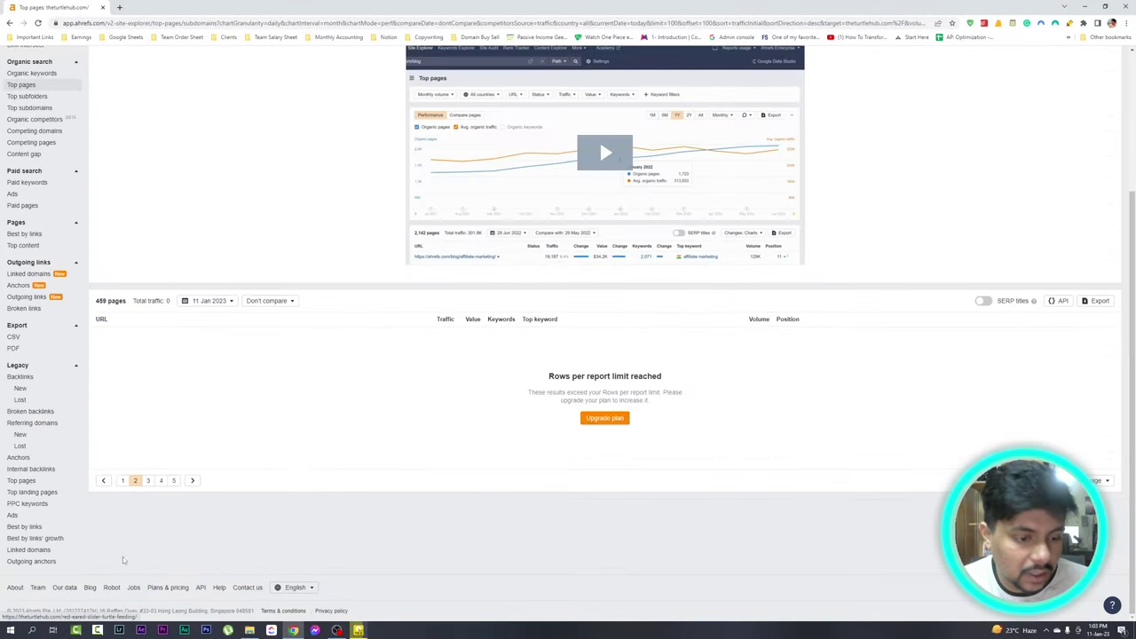
pyautogui.click(124, 479)
pyautogui.scroll(-3, 548, 414)
pyautogui.scroll(-15, 548, 413)
# Sort the top pages by position in descending order, putting the worst-ranking pages first
pyautogui.scroll(20, 655, 420)
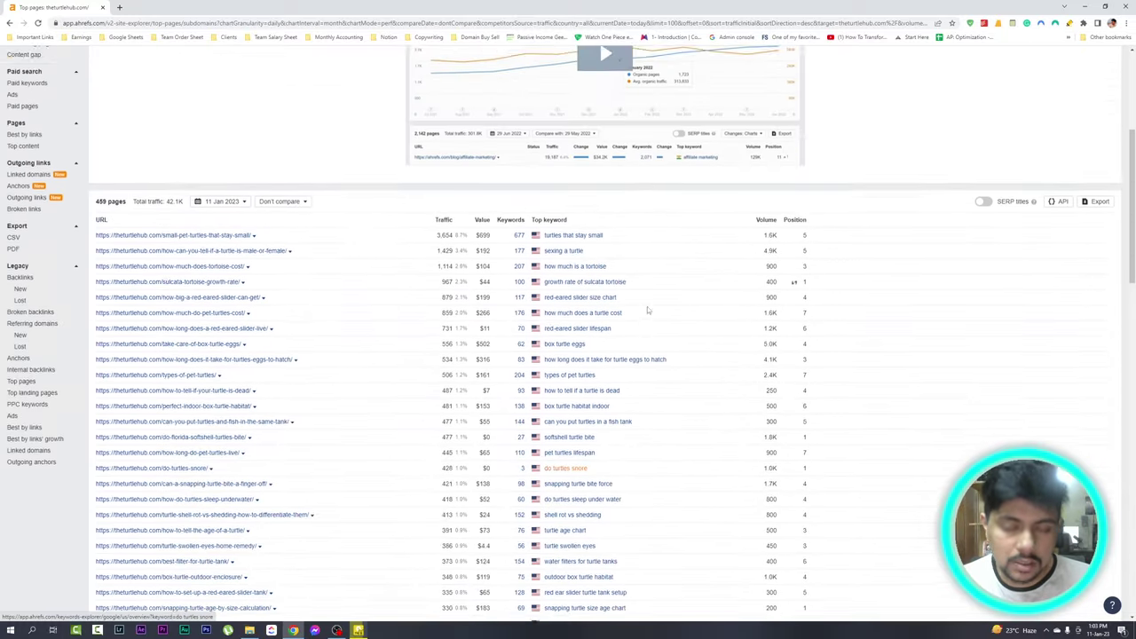
pyautogui.scroll(2, 648, 310)
pyautogui.click(797, 359)
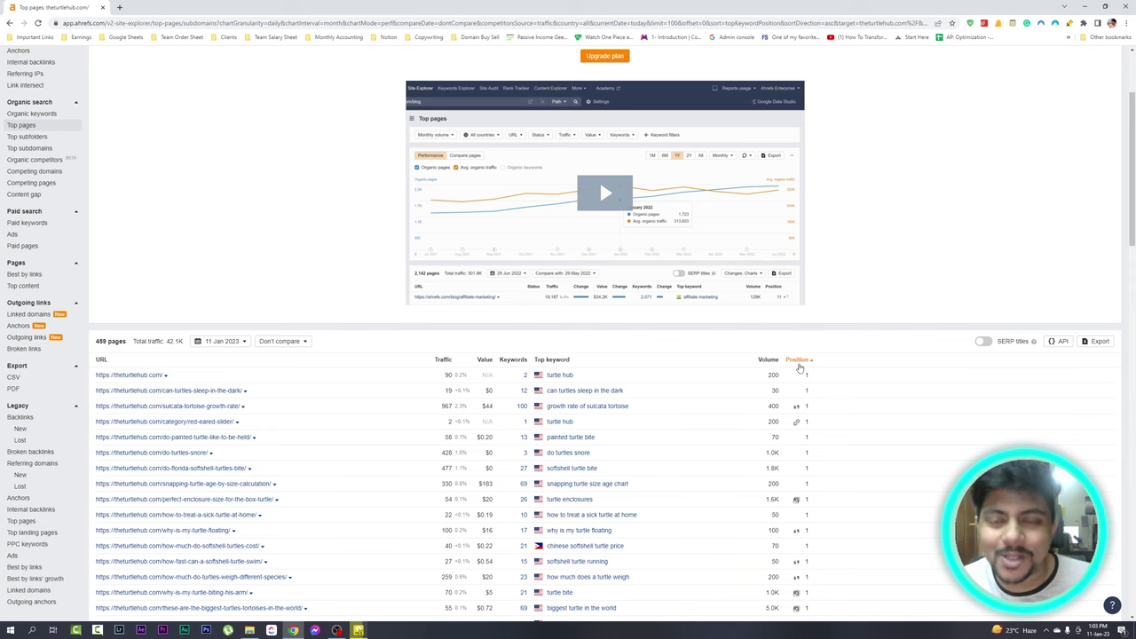
pyautogui.click(799, 362)
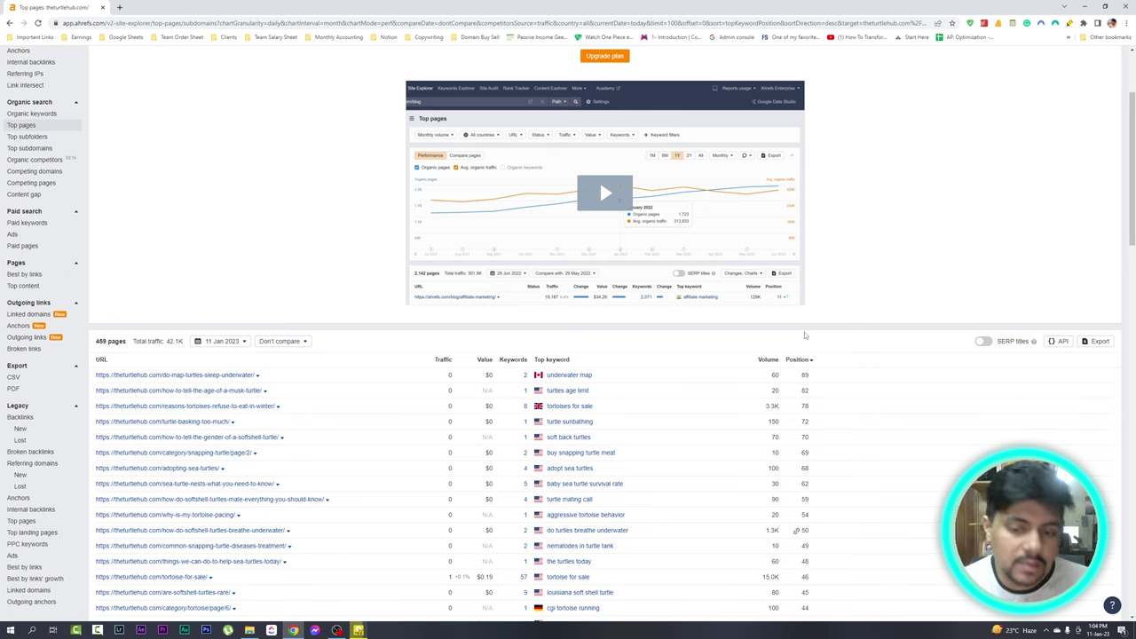
# Examine the poorly ranking pages around position 20 for keywords that do not match their page URL
pyautogui.scroll(-3, 803, 333)
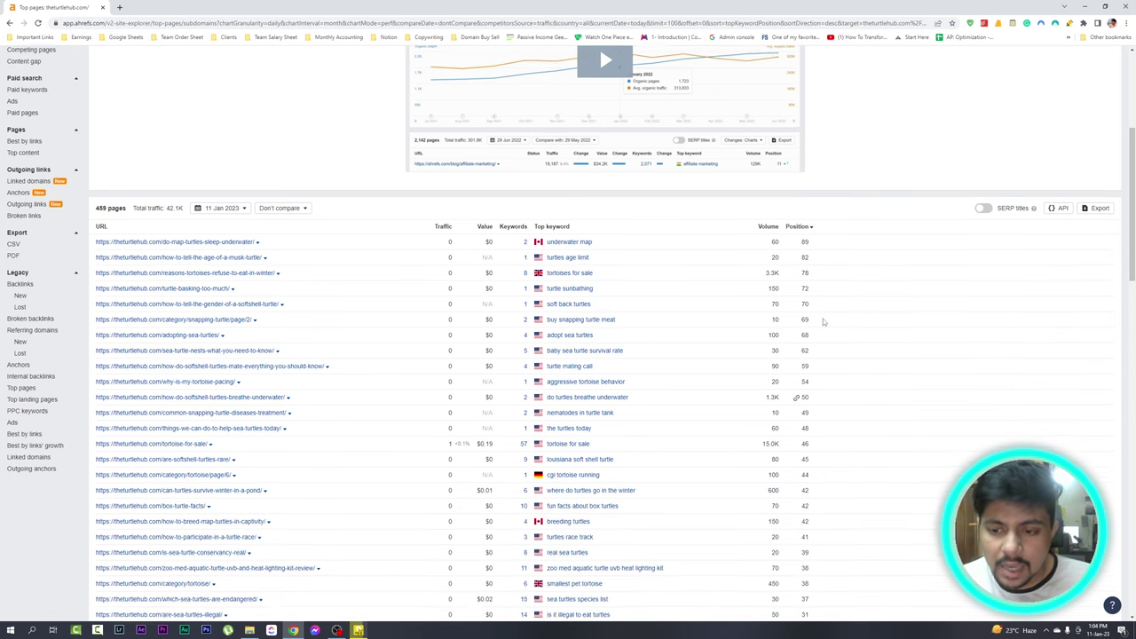
pyautogui.scroll(-4, 793, 325)
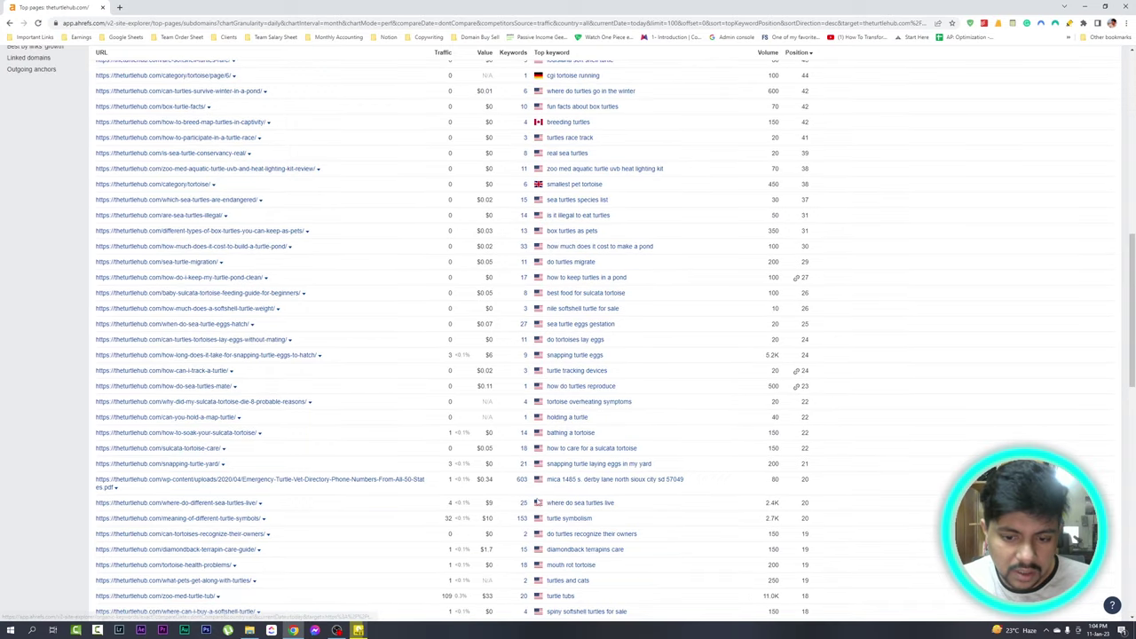
pyautogui.scroll(-1, 815, 448)
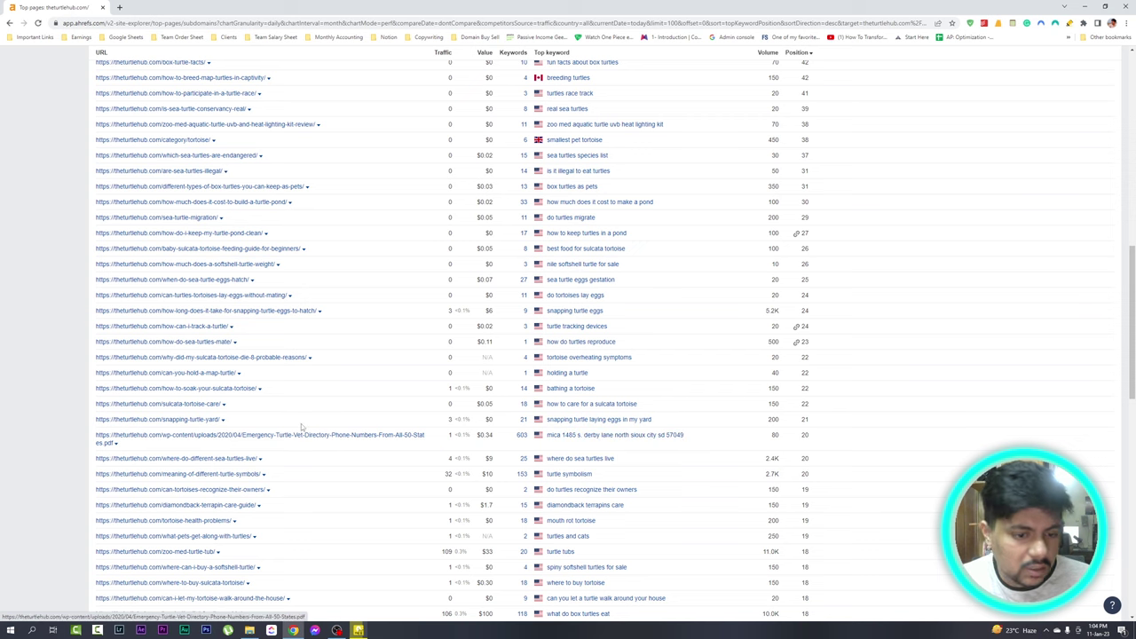
pyautogui.scroll(-2, 183, 435)
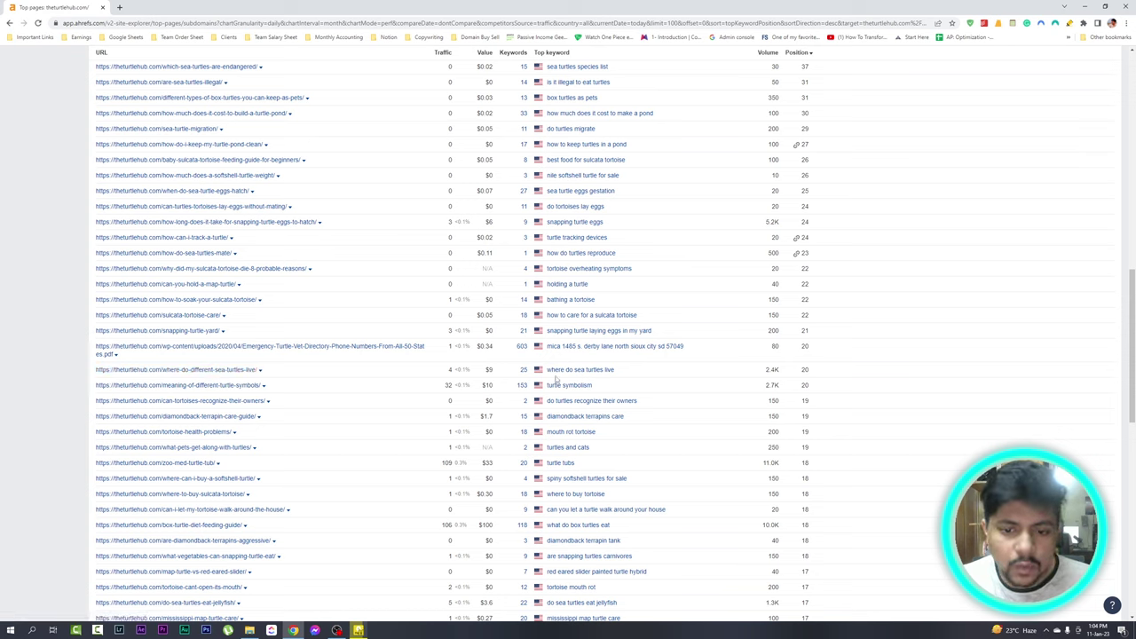
pyautogui.moveTo(814, 377); pyautogui.dragTo(799, 373)
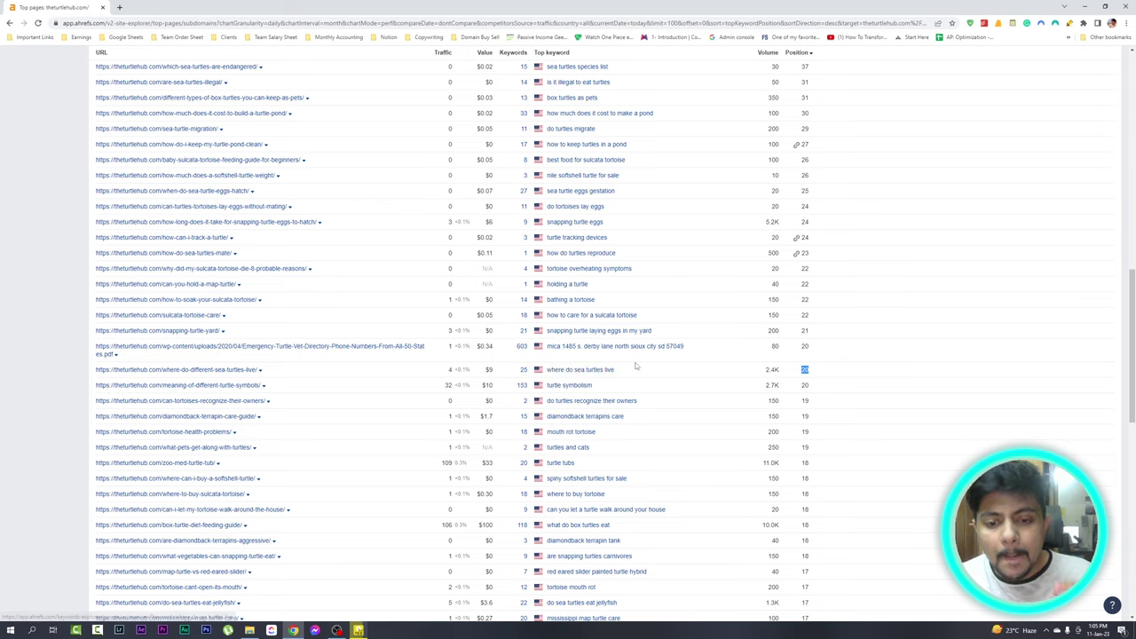
pyautogui.scroll(-1, 611, 366)
pyautogui.scroll(-1, 601, 351)
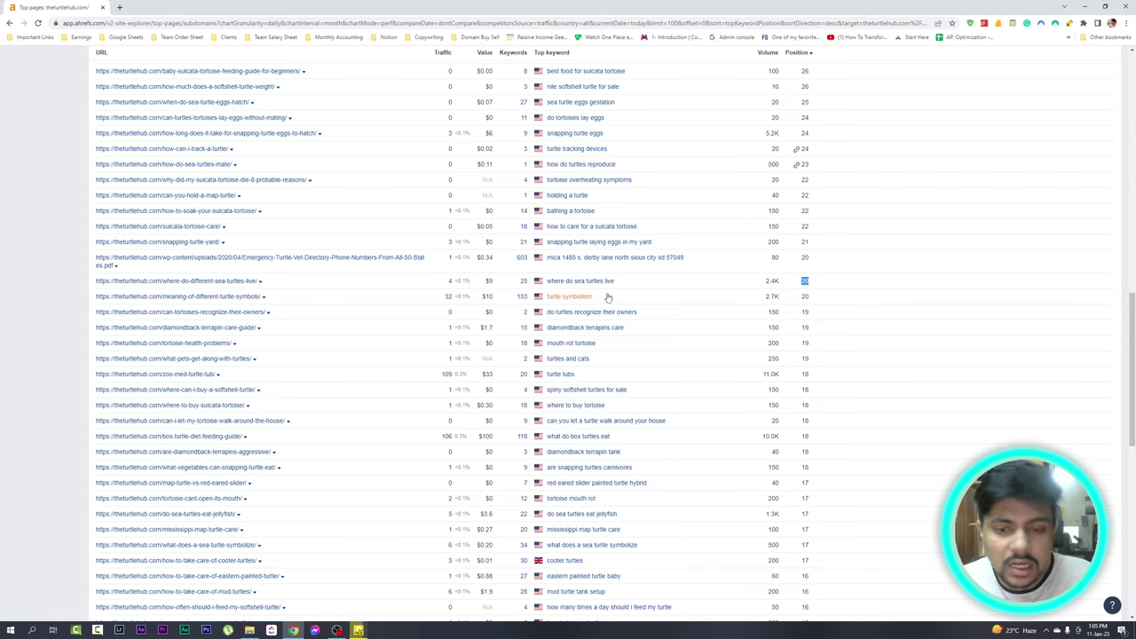
pyautogui.scroll(-1, 603, 293)
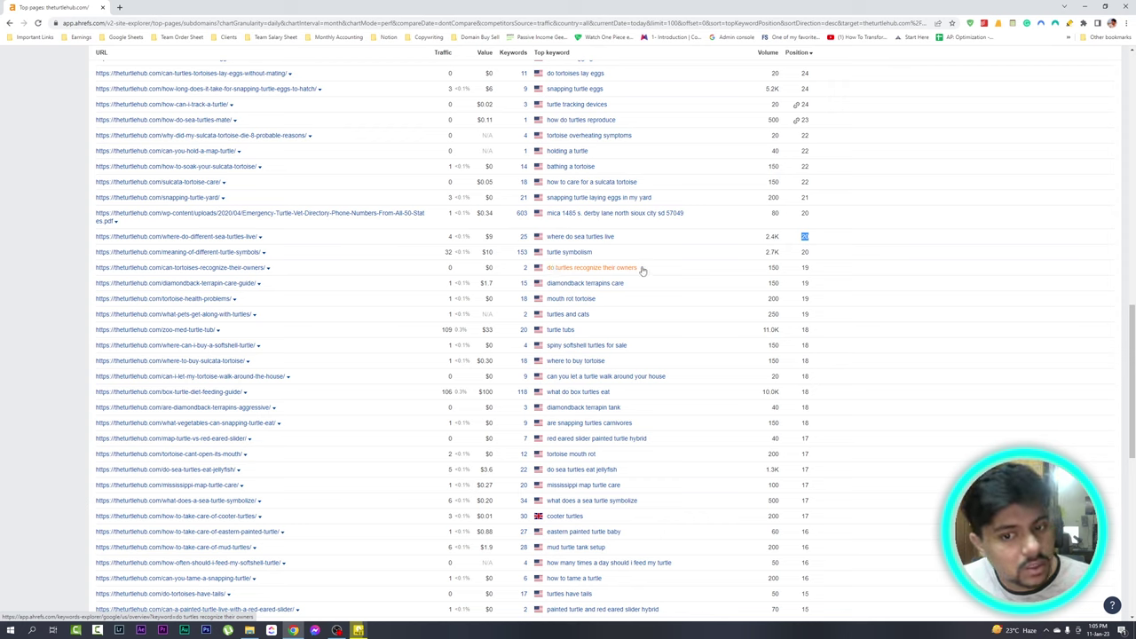
pyautogui.moveTo(543, 265); pyautogui.dragTo(639, 273)
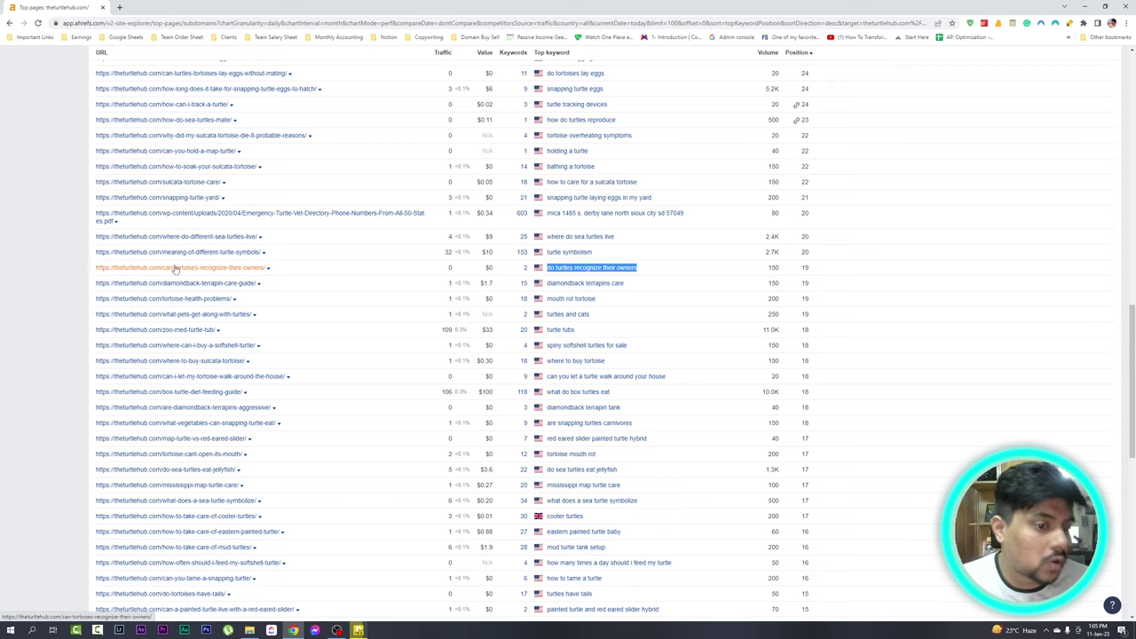
pyautogui.click(48, 260)
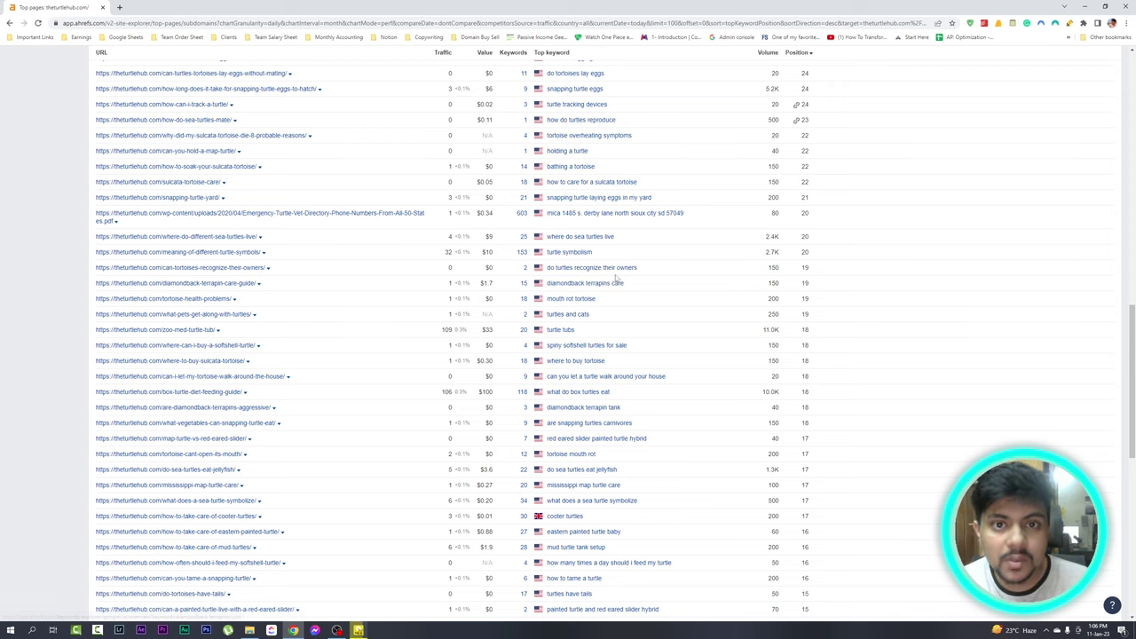
# Open theturtlehub.com in a new browser tab and go to its WordPress dashboard's list of all posts
pyautogui.click(120, 7)
pyautogui.write('theturtlehub.com')
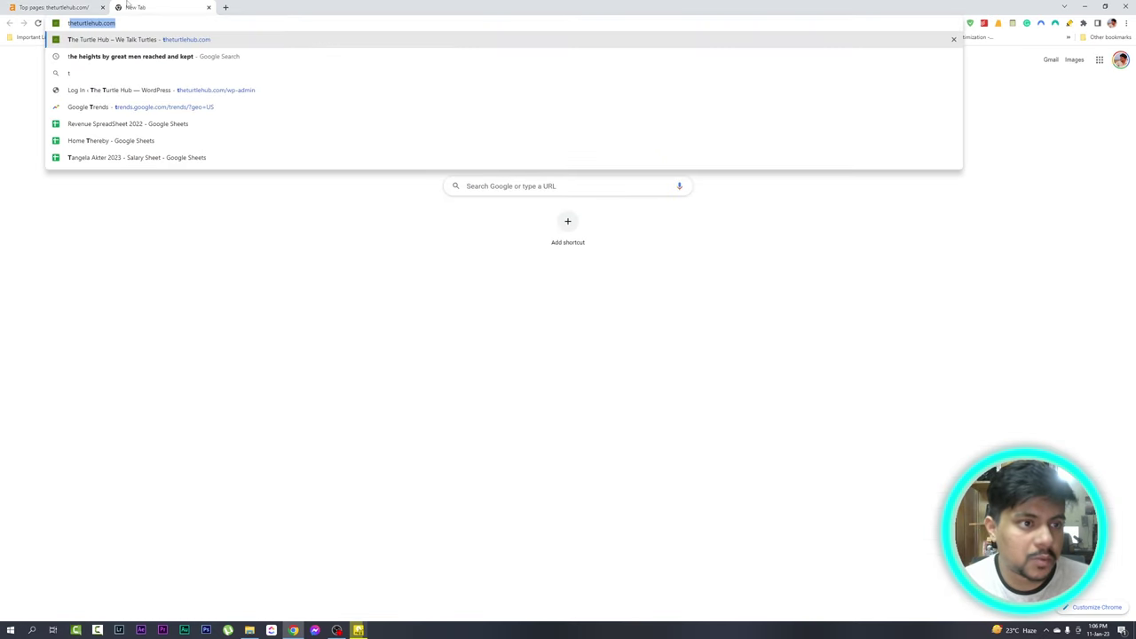
pyautogui.press('Return')
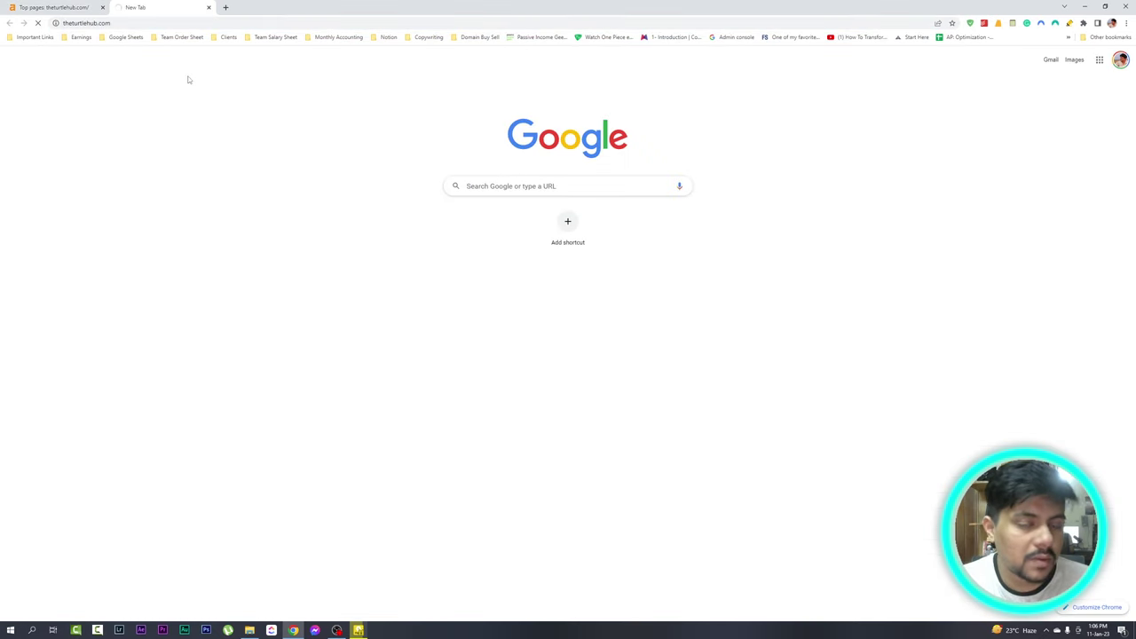
pyautogui.moveTo(48, 53)
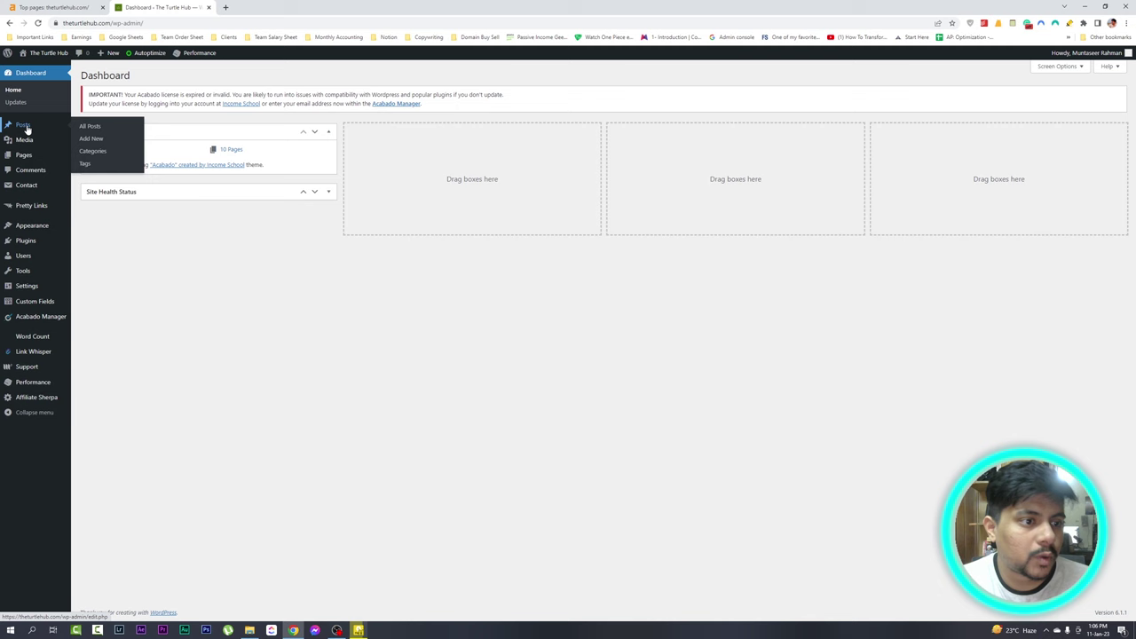
pyautogui.click(26, 130)
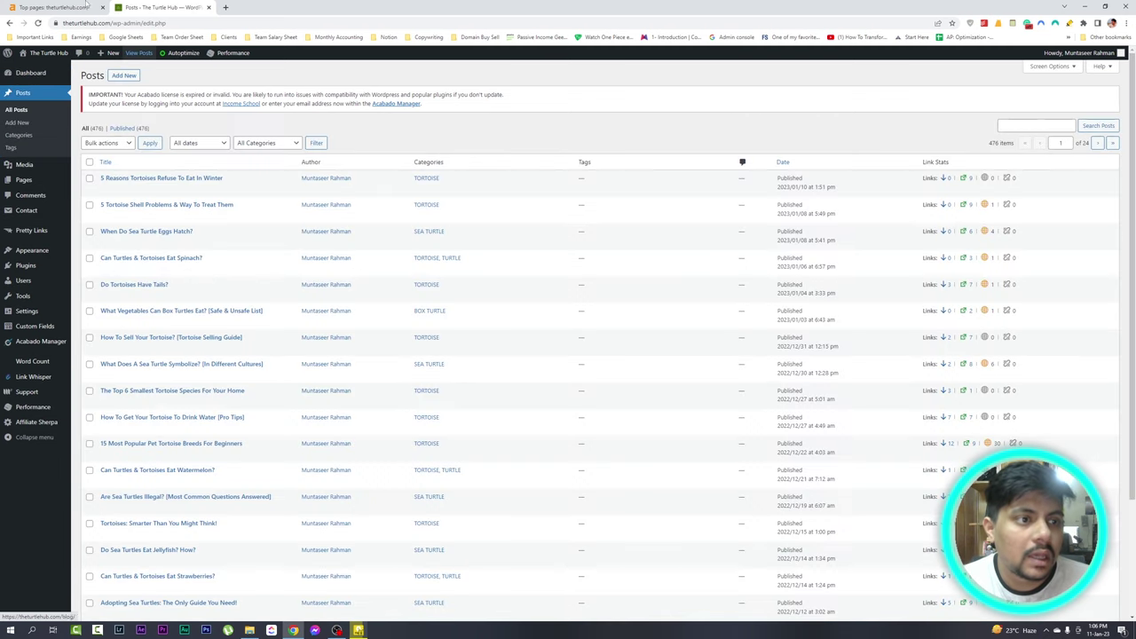
# Copy the keyword "do turtles recognize their owners" from the Ahrefs report and search the WordPress posts for it
pyautogui.click(87, 6)
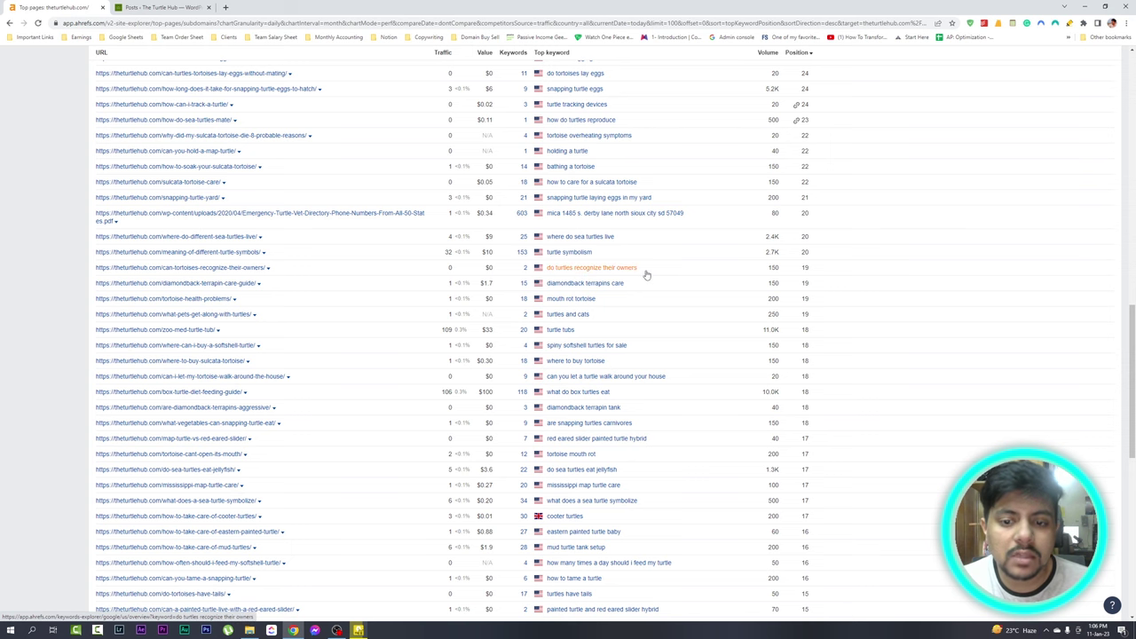
pyautogui.moveTo(543, 267); pyautogui.dragTo(650, 277)
pyautogui.hotkey('ctrl', 'c')
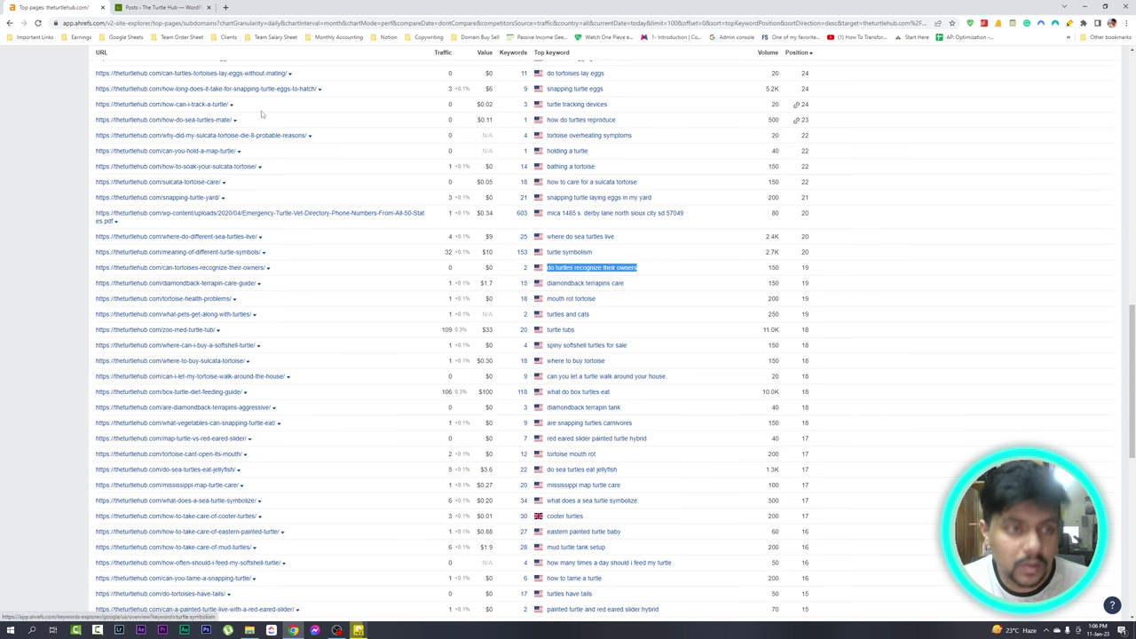
pyautogui.click(160, 7)
pyautogui.click(1018, 128)
pyautogui.hotkey('ctrl', 'v')
pyautogui.click(1097, 126)
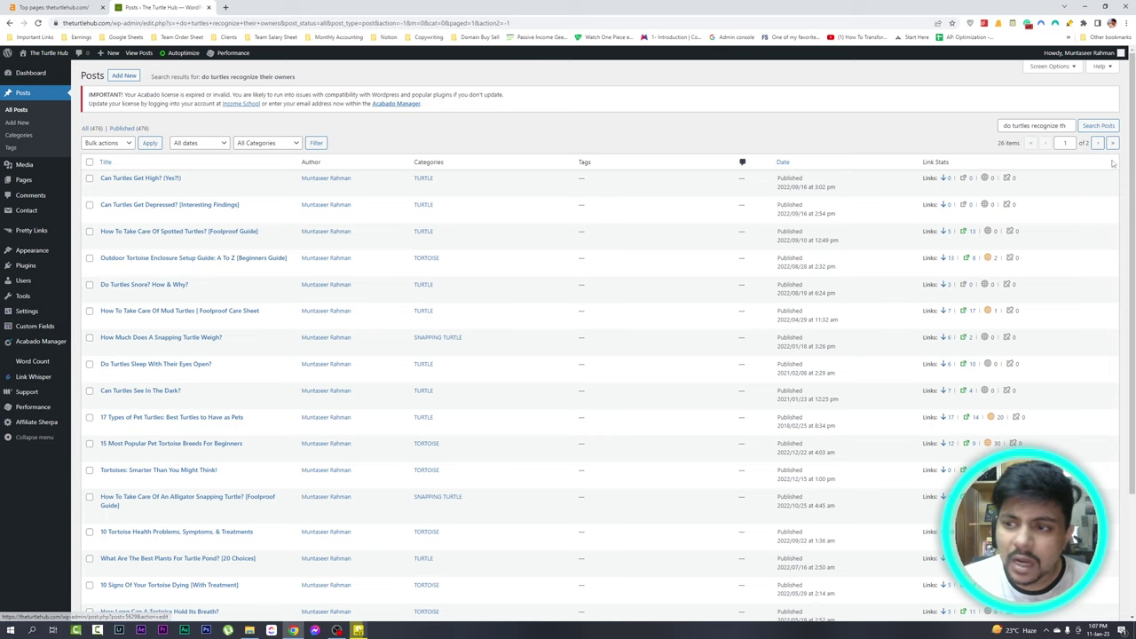
# Shorten the post search to "recognize their owners" and run it again
pyautogui.click(1031, 126)
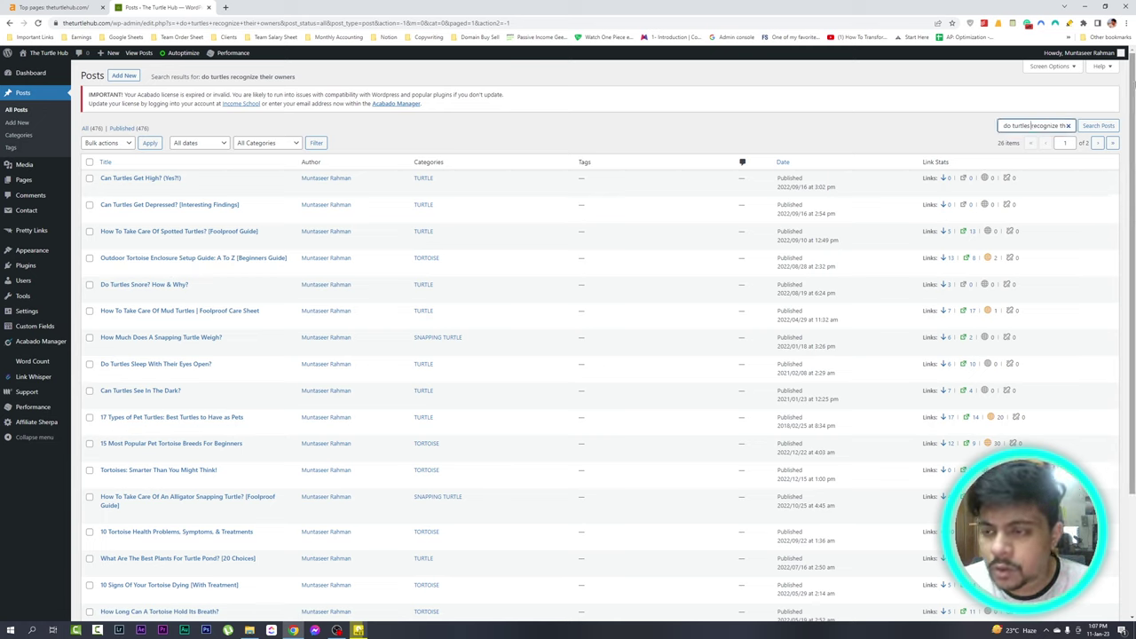
pyautogui.moveTo(1030, 125); pyautogui.dragTo(1002, 125)
pyautogui.press('BackSpace')
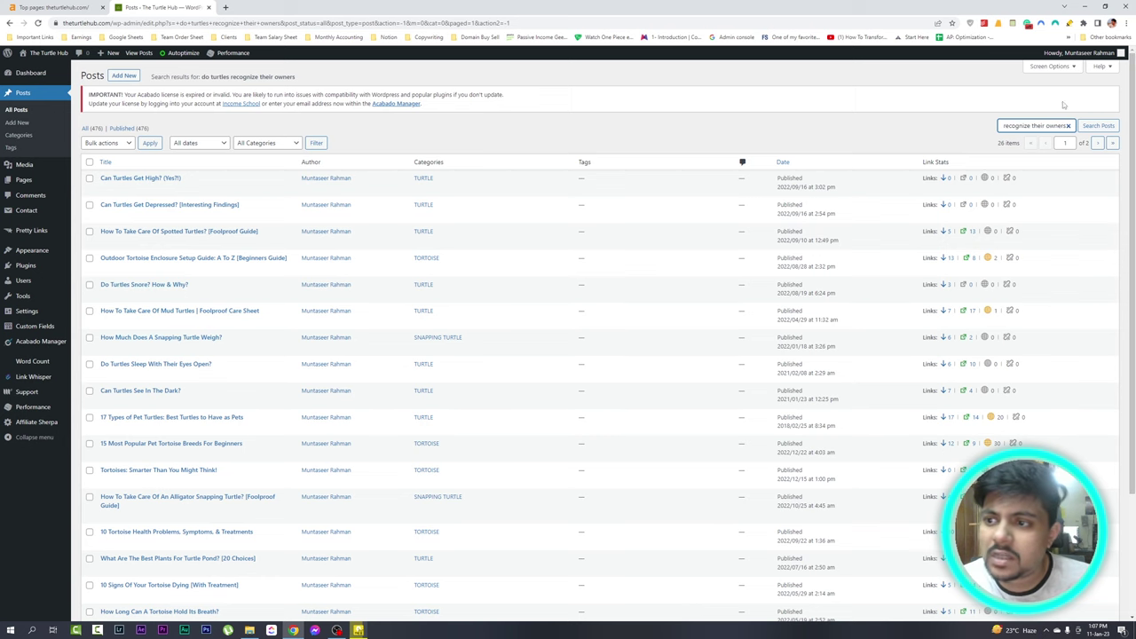
pyautogui.click(1100, 129)
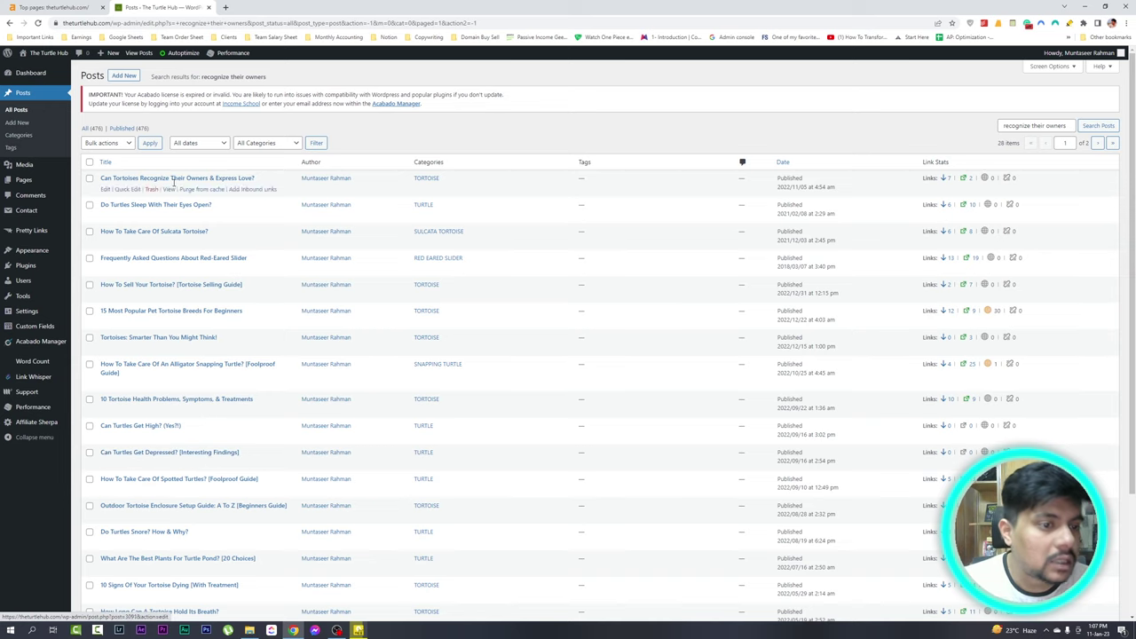
# View the post "Can Tortoises Recognize Their Owners & Express Love?" in a new tab and read through its content
pyautogui.rightClick(172, 190)
pyautogui.click(208, 194)
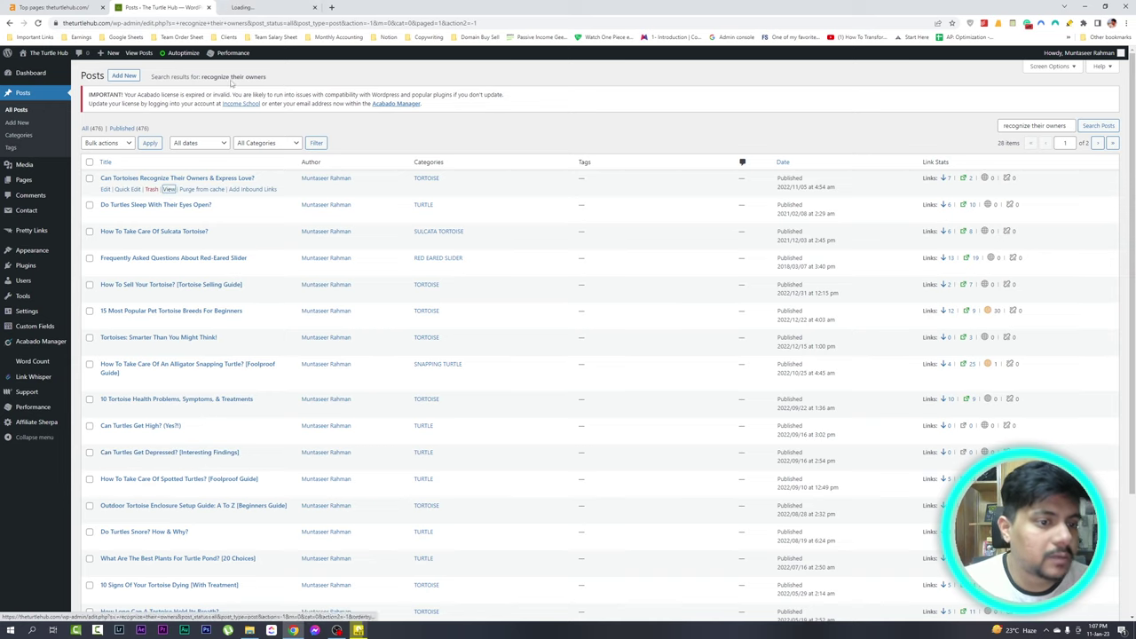
pyautogui.click(266, 7)
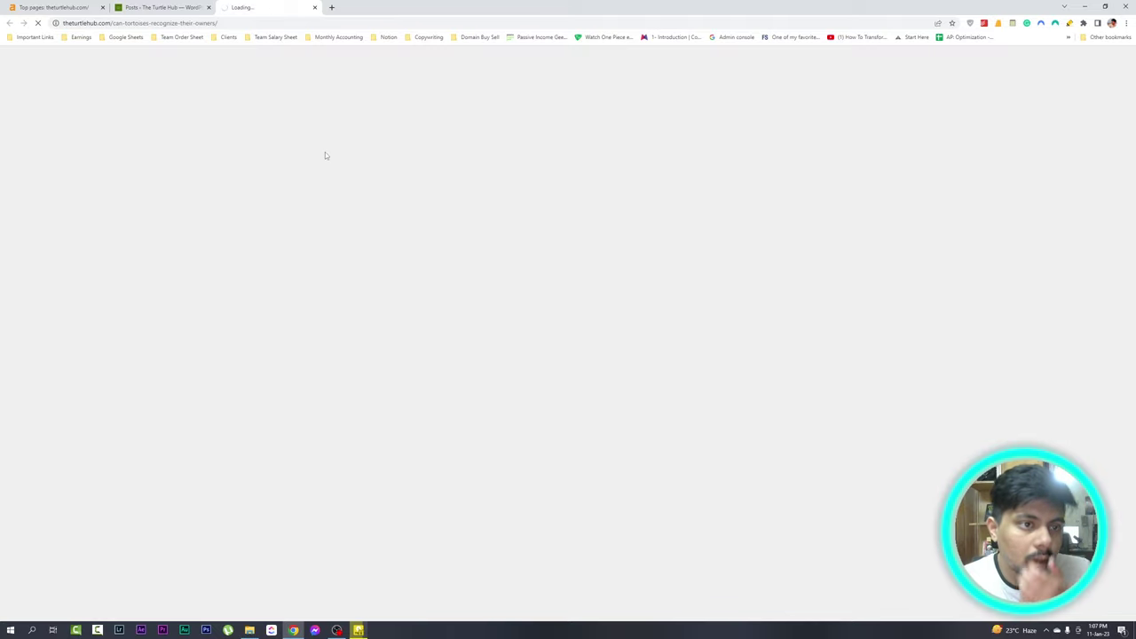
pyautogui.scroll(-5, 310, 256)
pyautogui.scroll(-2, 310, 257)
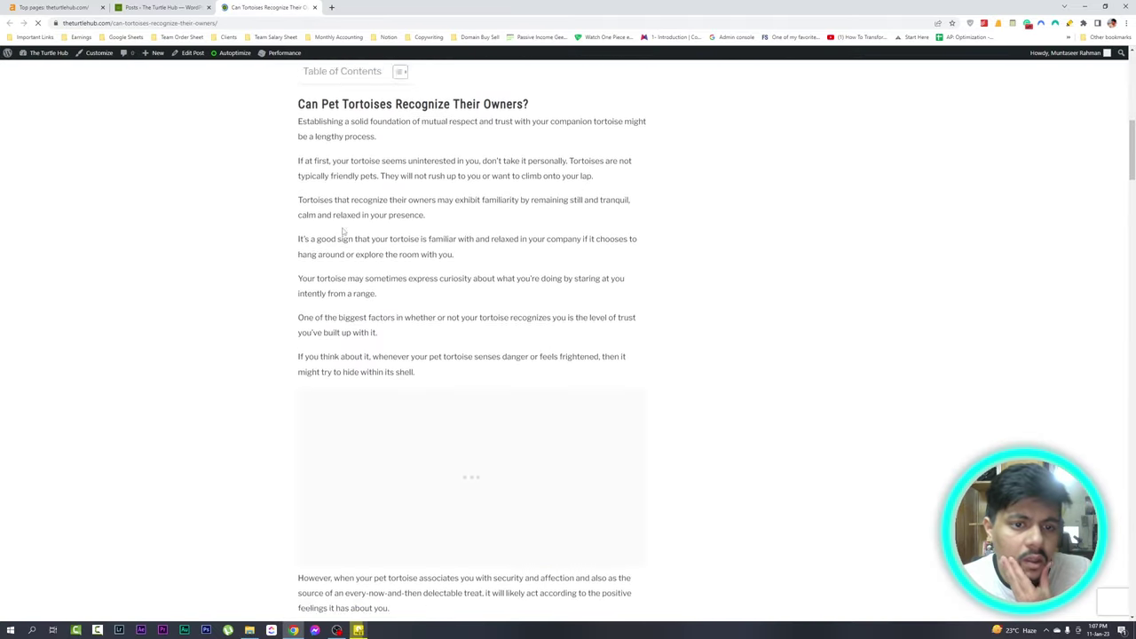
pyautogui.scroll(-3, 501, 229)
pyautogui.scroll(-10, 501, 229)
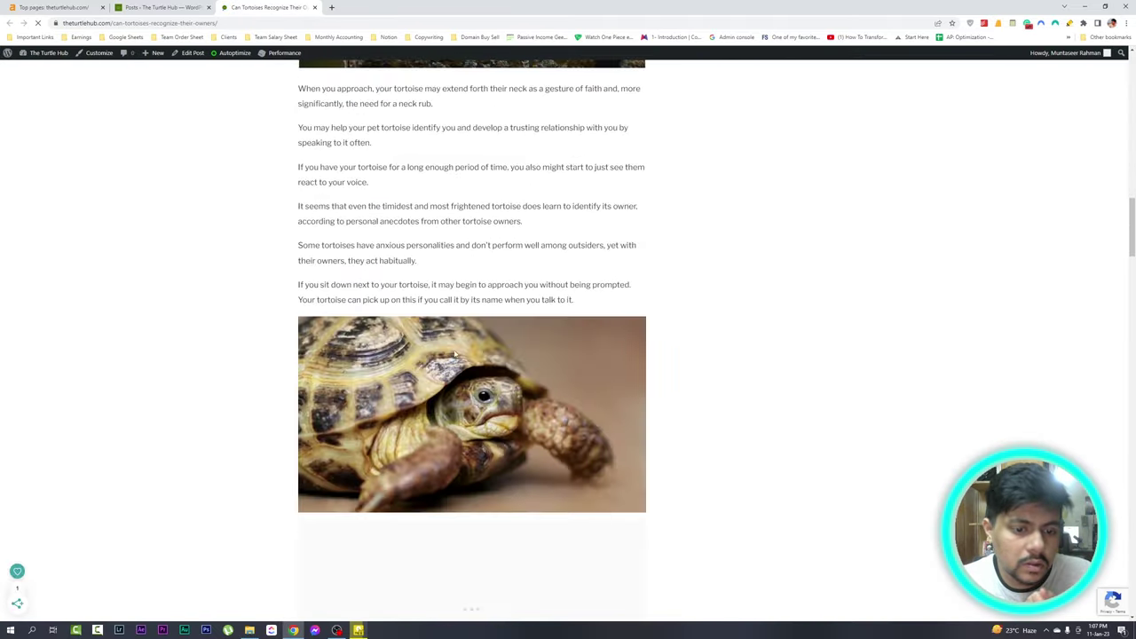
# Read the rest of the tortoise owner-recognition post through its final thoughts and close it
pyautogui.scroll(-12, 413, 229)
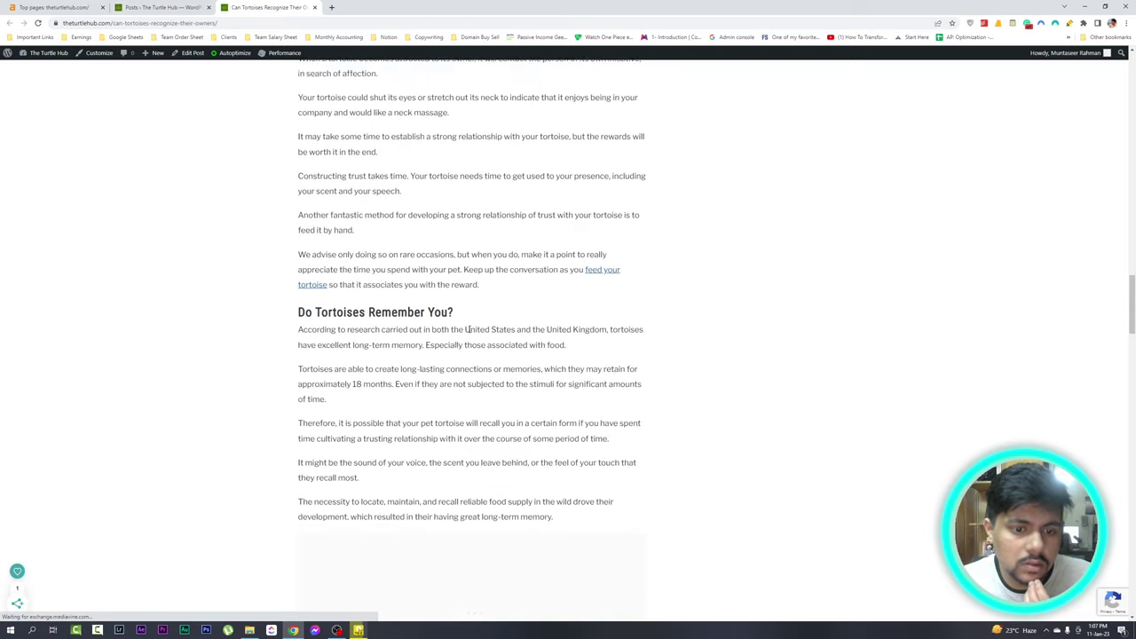
pyautogui.scroll(-18, 351, 452)
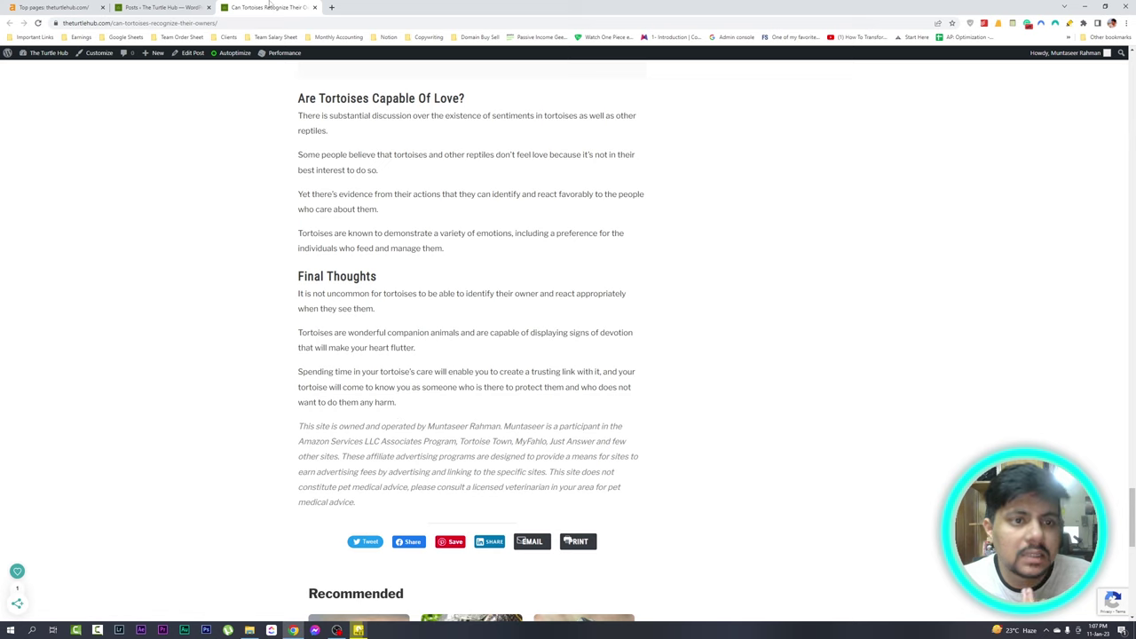
pyautogui.click(314, 7)
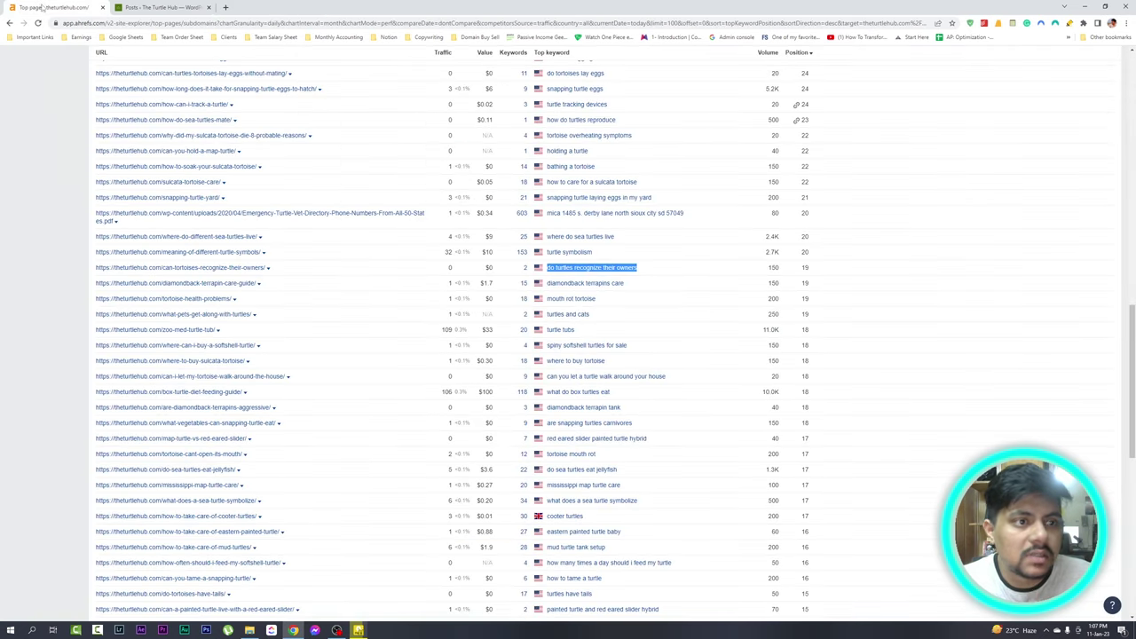
# Return to the Ahrefs report and copy the keyword "do turtles recognize their owners"
pyautogui.click(657, 267)
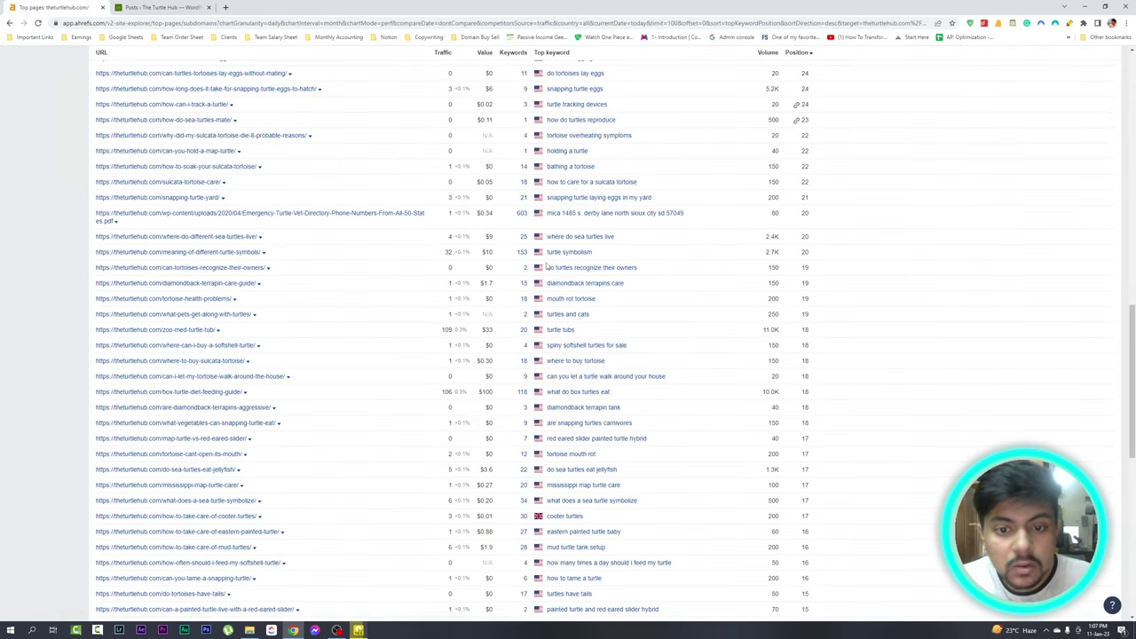
pyautogui.moveTo(548, 266); pyautogui.dragTo(656, 266)
pyautogui.hotkey('ctrl', 'c')
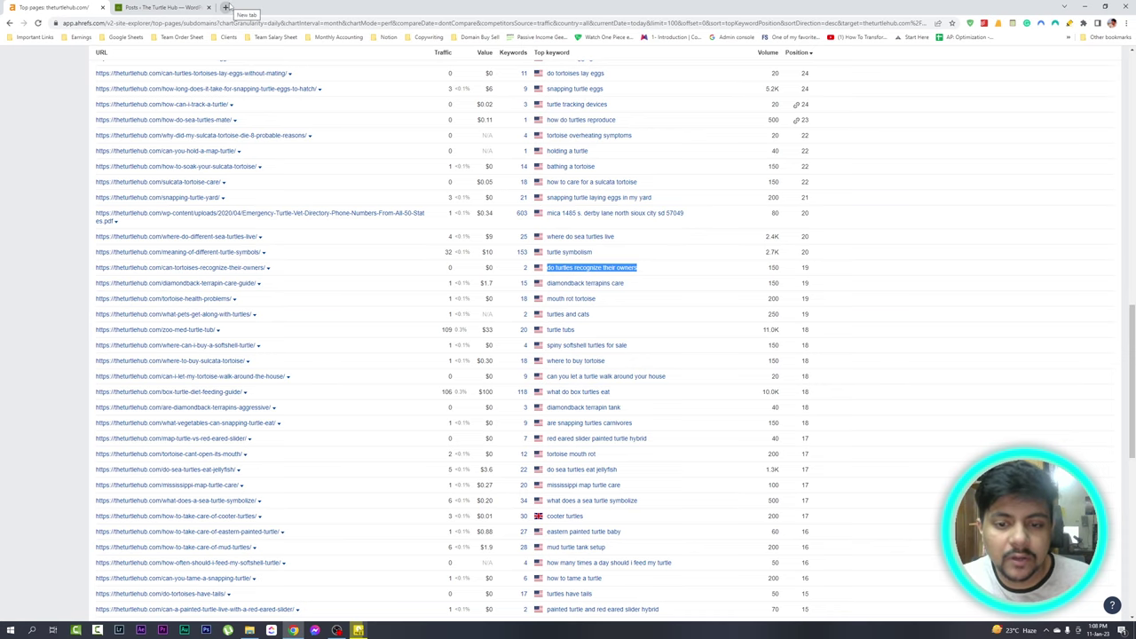
# Create a new blank Google Sheets spreadsheet through sheets.new in a new browser tab
pyautogui.click(226, 7)
pyautogui.write('she')
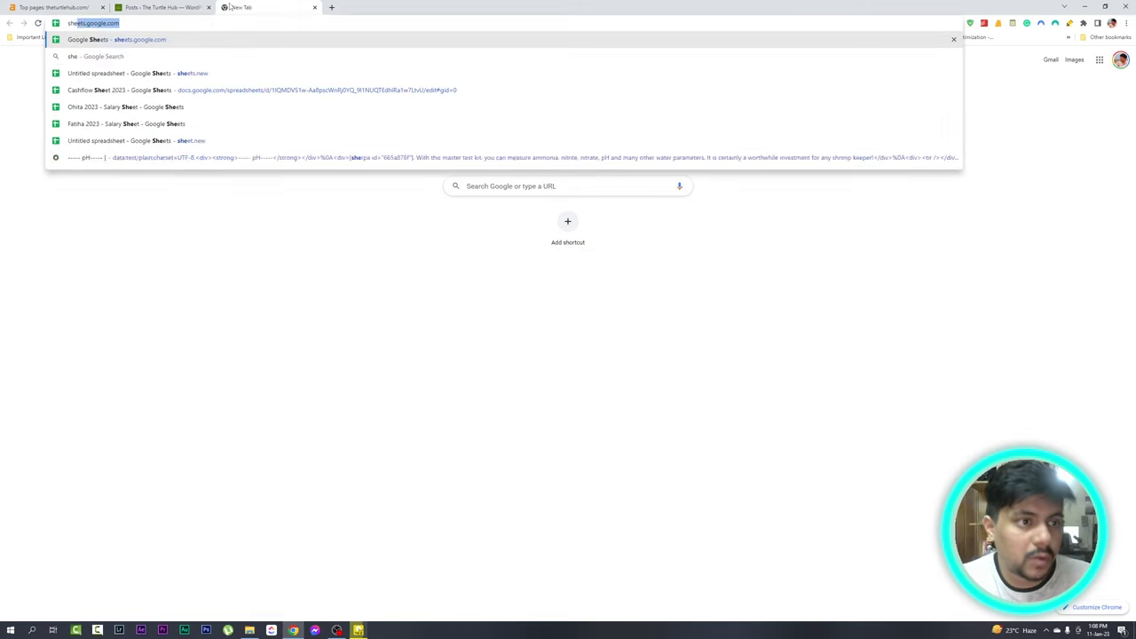
pyautogui.write('ets.new')
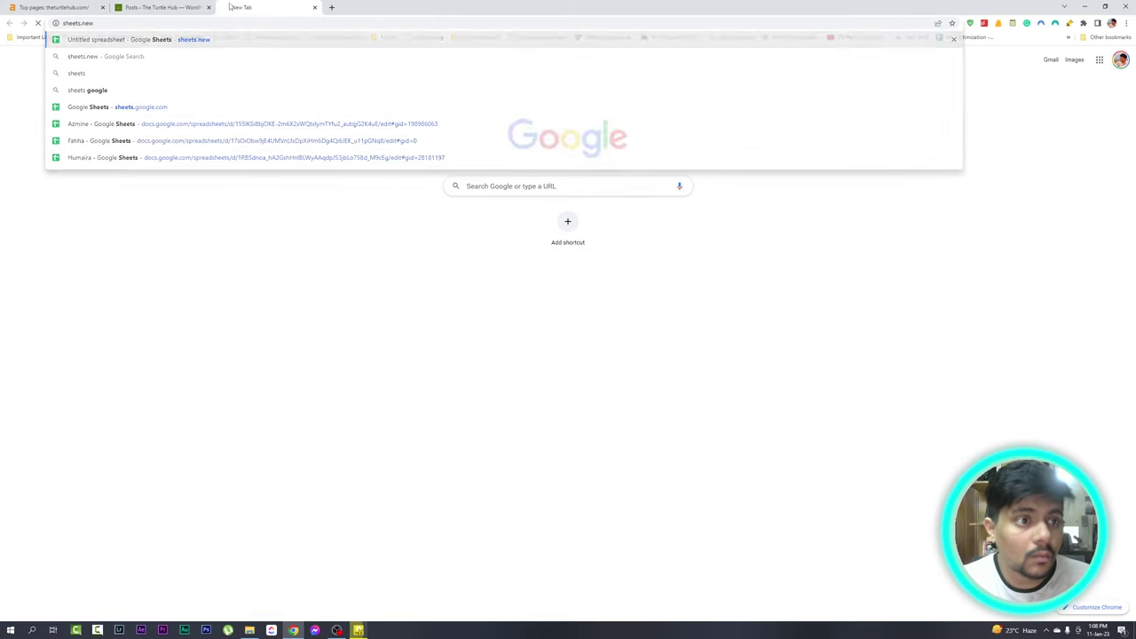
pyautogui.press('Return')
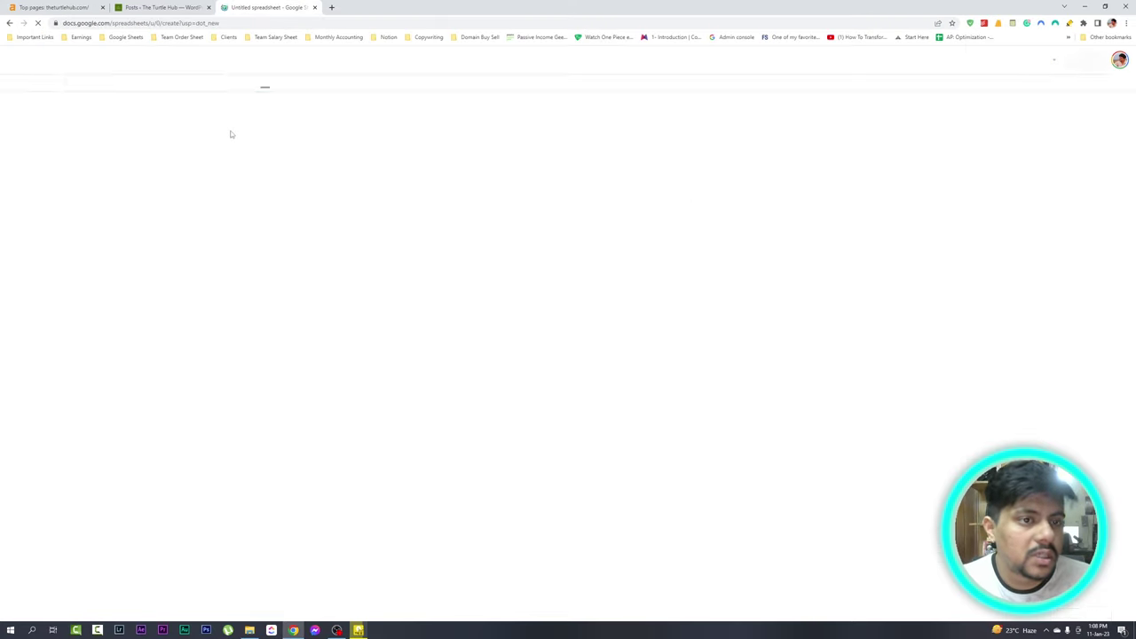
# Paste the copied keyword "do turtles recognize their owners" into cell C12 of the new spreadsheet
pyautogui.click(53, 7)
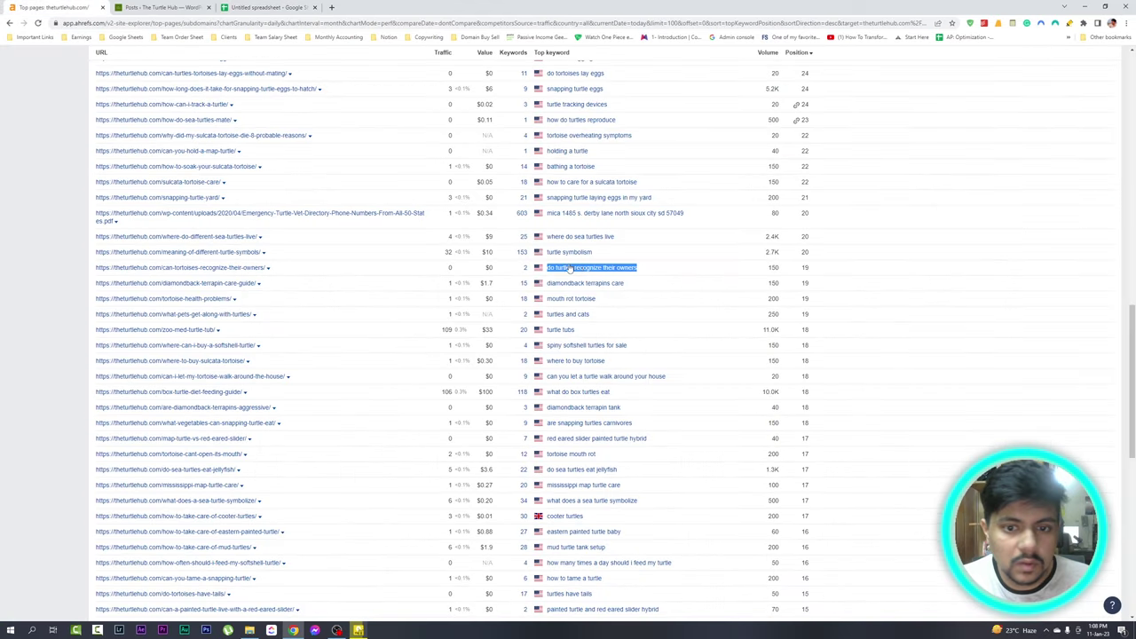
pyautogui.click(235, 7)
pyautogui.click(149, 221)
pyautogui.hotkey('ctrl', 'v')
# Enter the heading "Create New Article" in cell C11 above the keyword and make it bold
pyautogui.click(126, 203)
pyautogui.press('Down')
pyautogui.write('New')
pyautogui.press('BackSpace')
pyautogui.write('Create')
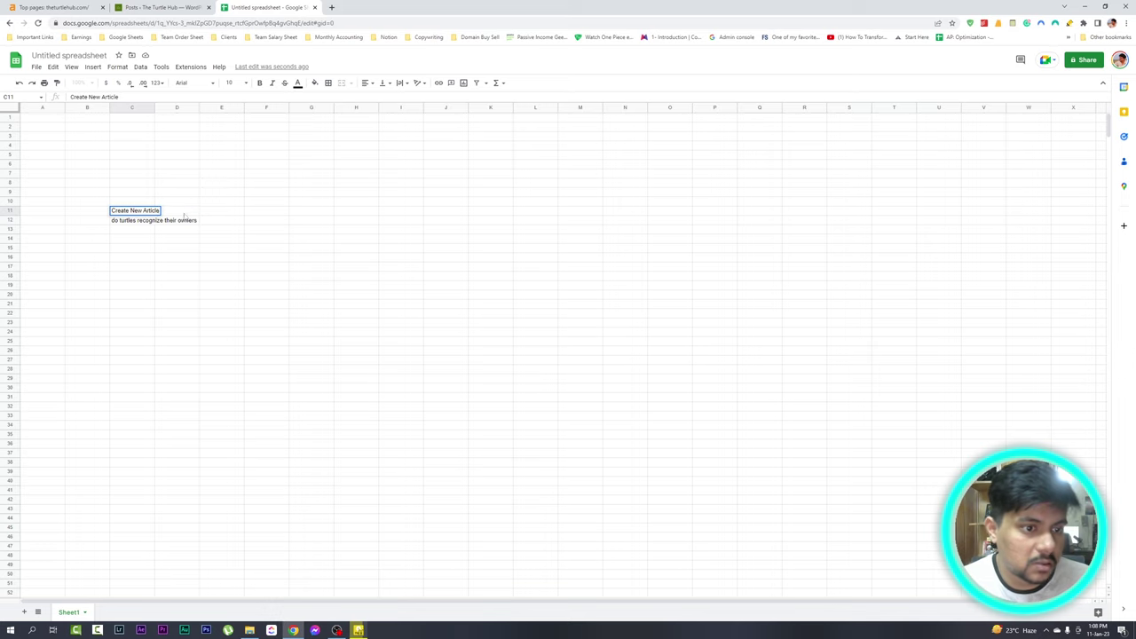
pyautogui.press('Return')
pyautogui.press('Up')
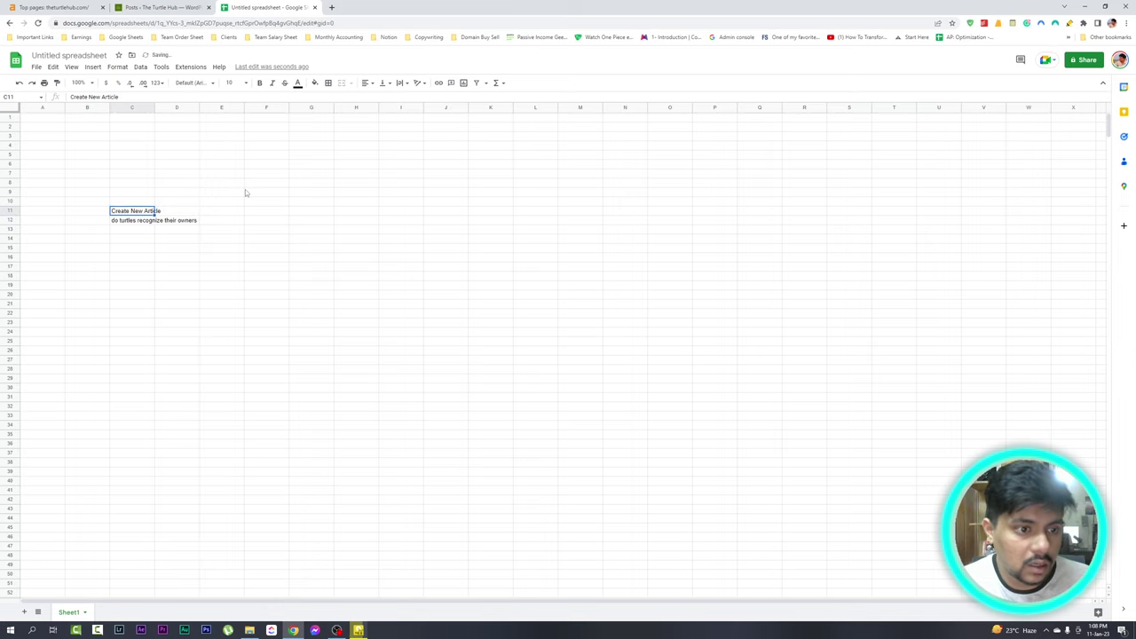
pyautogui.hotkey('ctrl', 'b')
# Widen column C so the heading and the keyword fit within it
pyautogui.click(238, 183)
pyautogui.moveTo(156, 108); pyautogui.dragTo(235, 107)
pyautogui.click(371, 201)
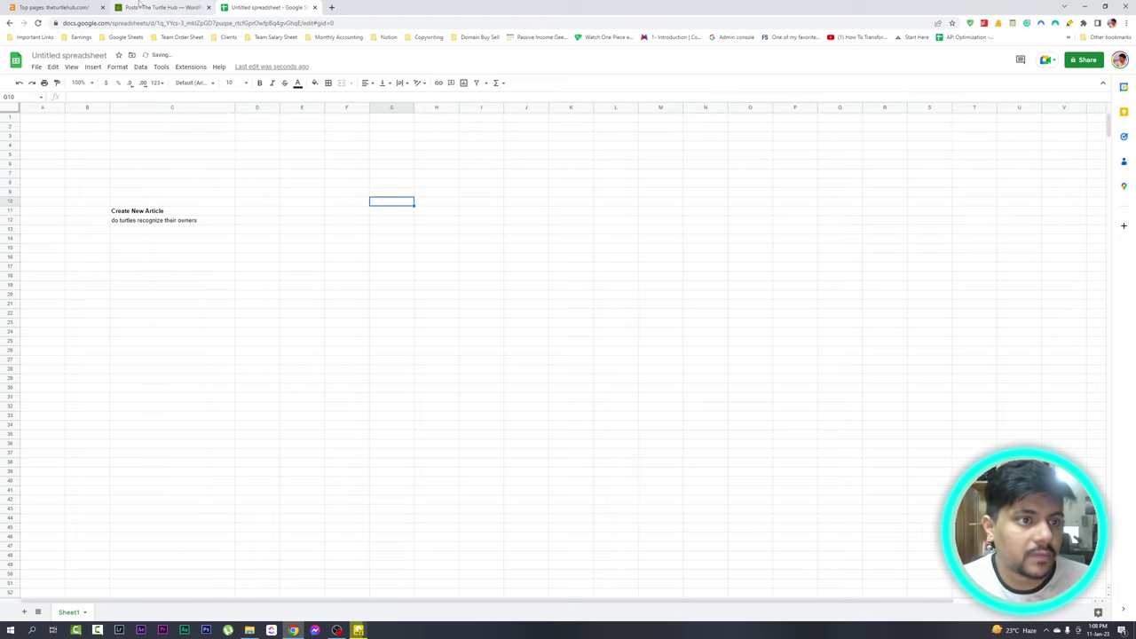
# In the Ahrefs report, open the tortoise-health-problems page that ranks for "mouth rot tortoise" in a new tab
pyautogui.click(51, 7)
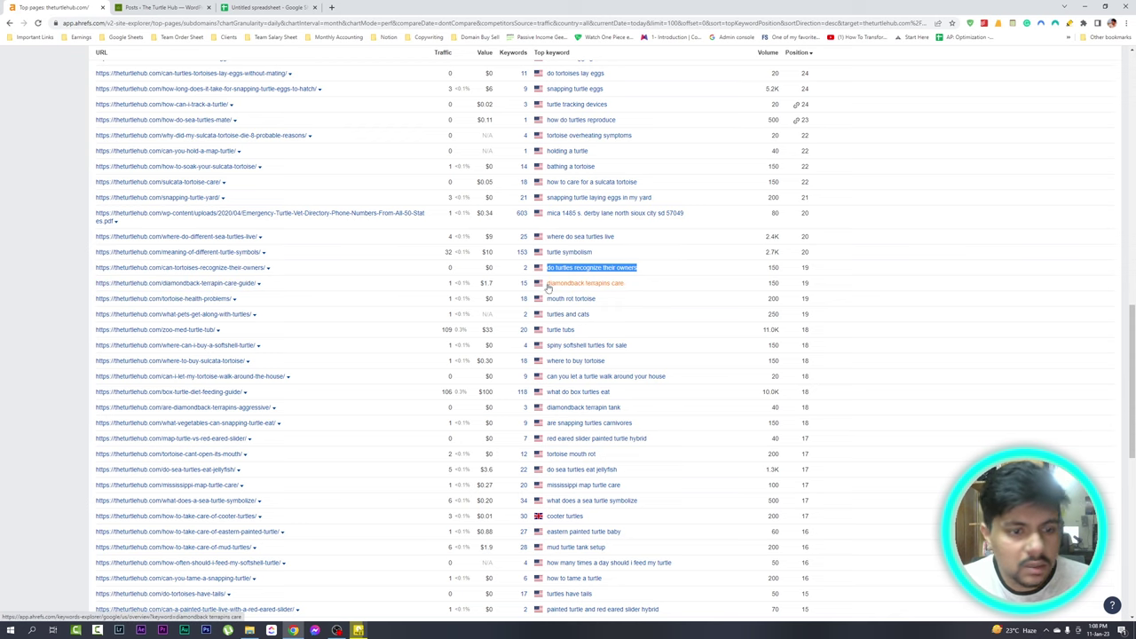
pyautogui.scroll(-1, 622, 286)
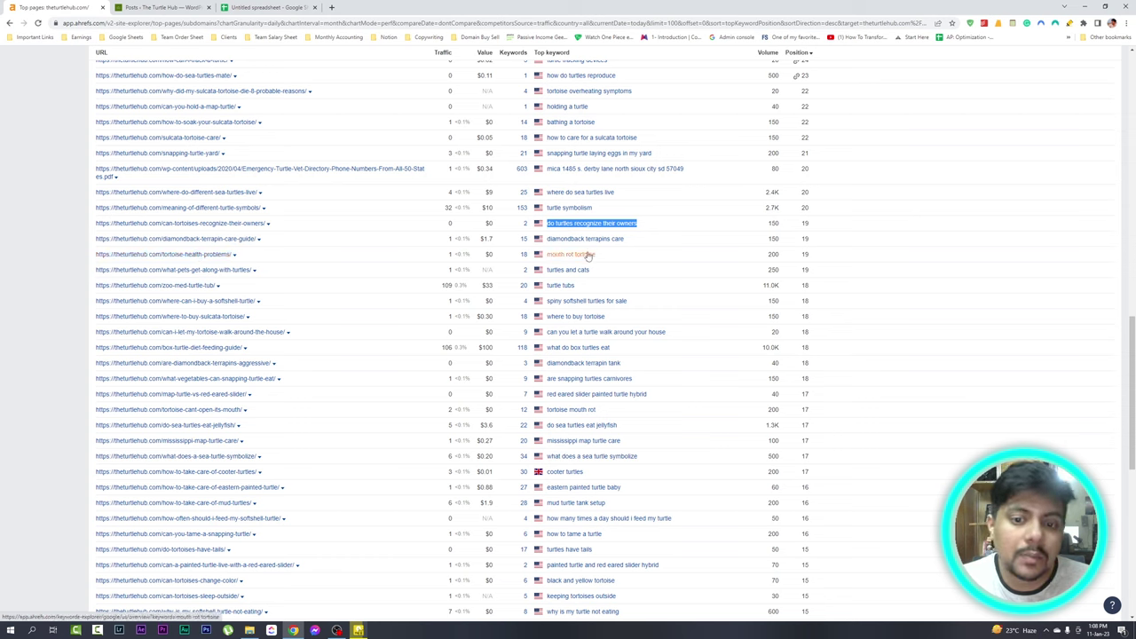
pyautogui.rightClick(222, 258)
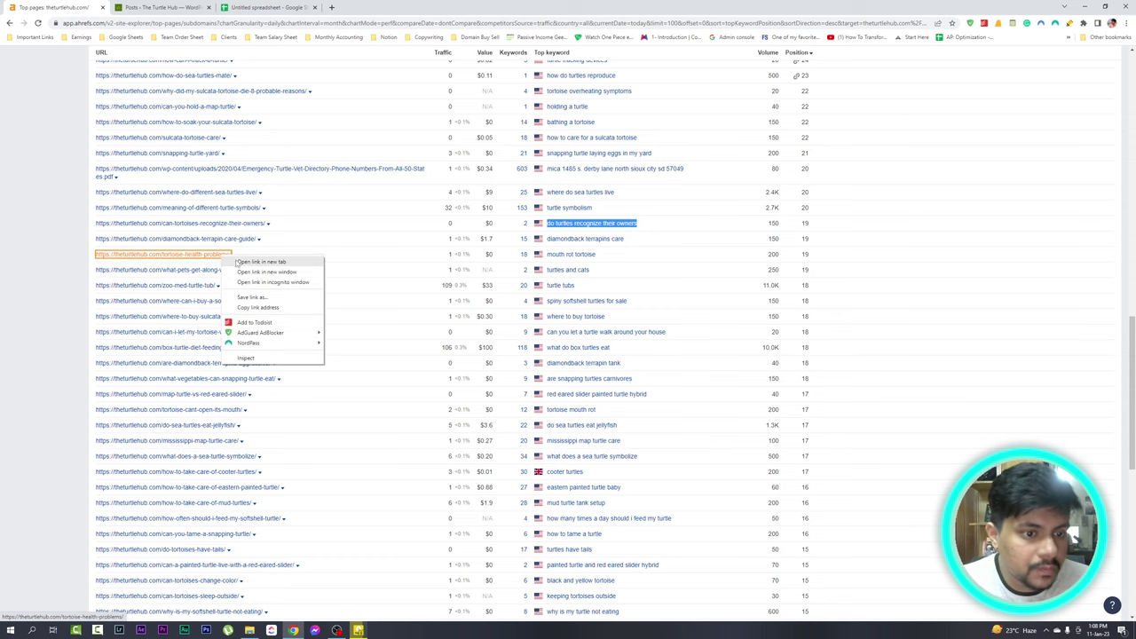
pyautogui.click(241, 263)
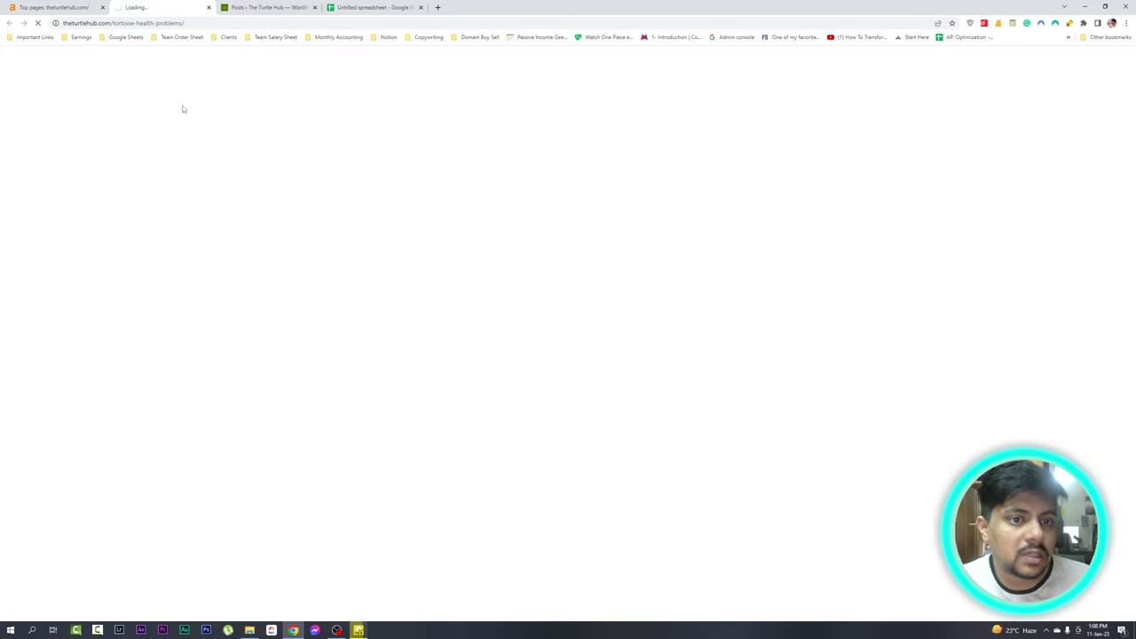
# Read through the tortoise health problems article, examining how the Stomatitis section and the other diseases are covered
pyautogui.scroll(-6, 382, 266)
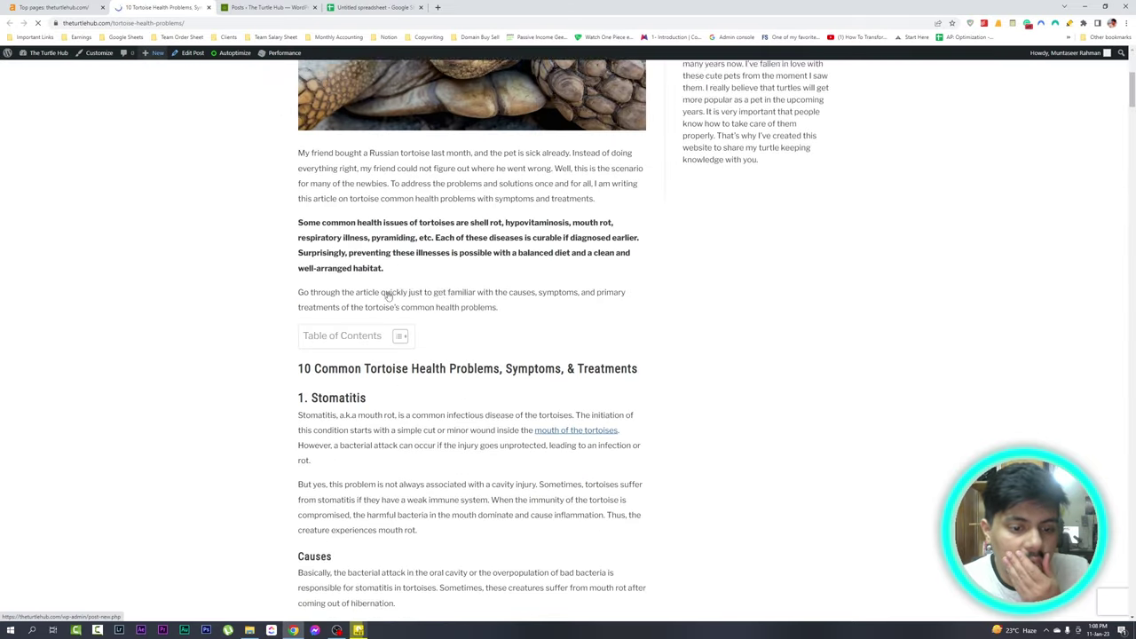
pyautogui.scroll(-14, 370, 294)
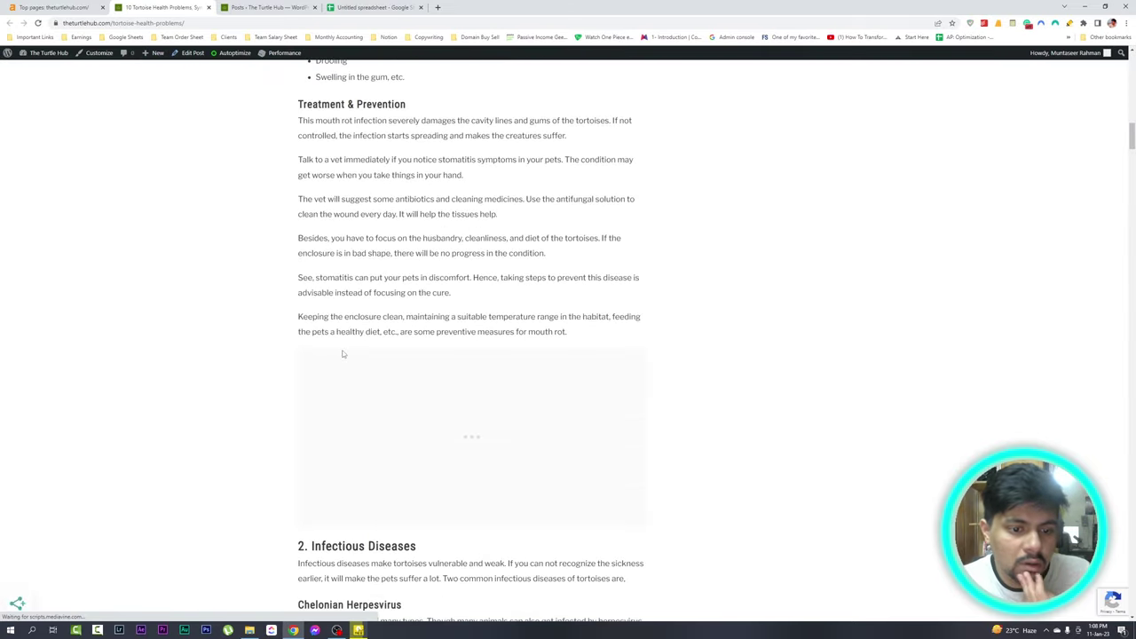
pyautogui.scroll(18, 353, 384)
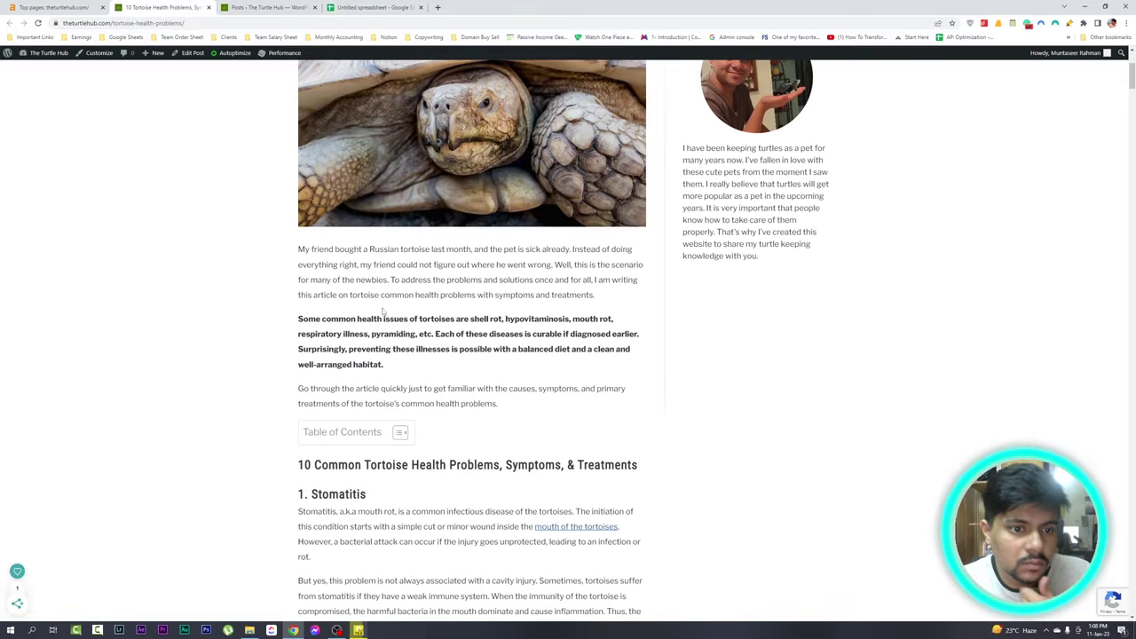
pyautogui.scroll(-3, 398, 438)
pyautogui.moveTo(298, 71); pyautogui.dragTo(461, 200)
pyautogui.click(460, 200)
pyautogui.moveTo(382, 208); pyautogui.dragTo(337, 586)
pyautogui.click(483, 214)
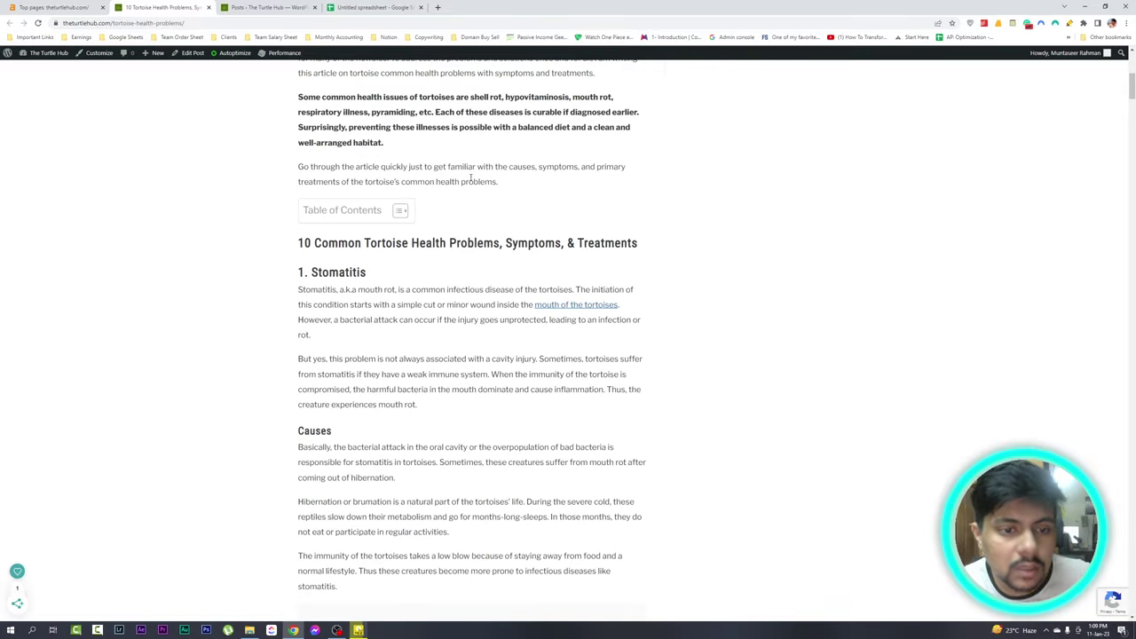
pyautogui.scroll(-2, 471, 180)
pyautogui.scroll(-15, 465, 170)
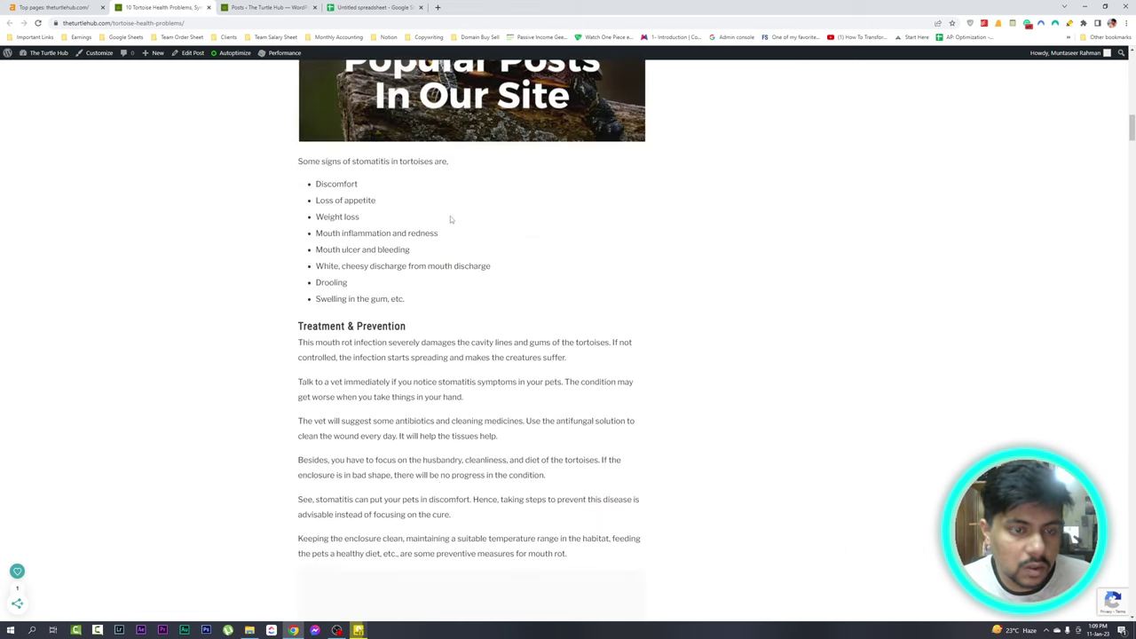
pyautogui.scroll(-15, 430, 251)
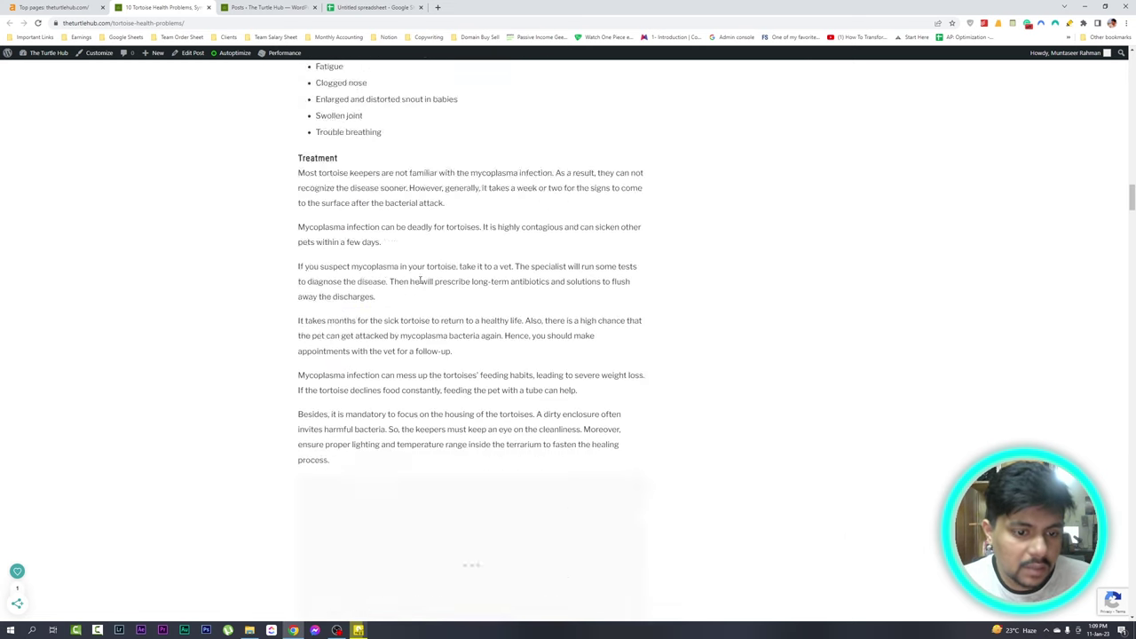
pyautogui.scroll(-15, 408, 282)
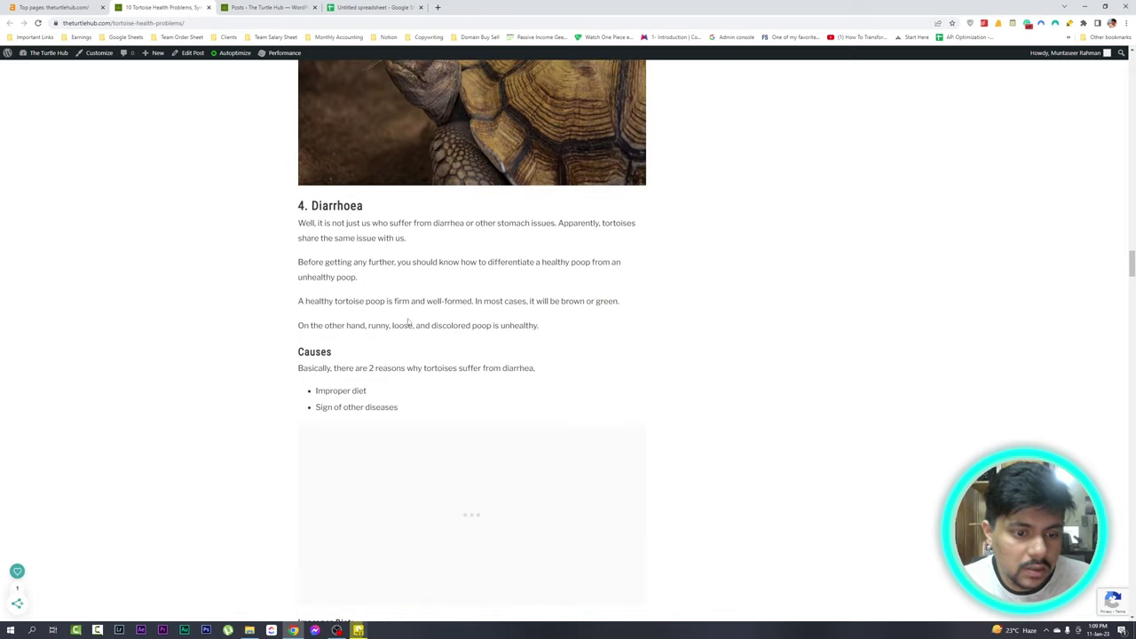
pyautogui.scroll(-15, 388, 350)
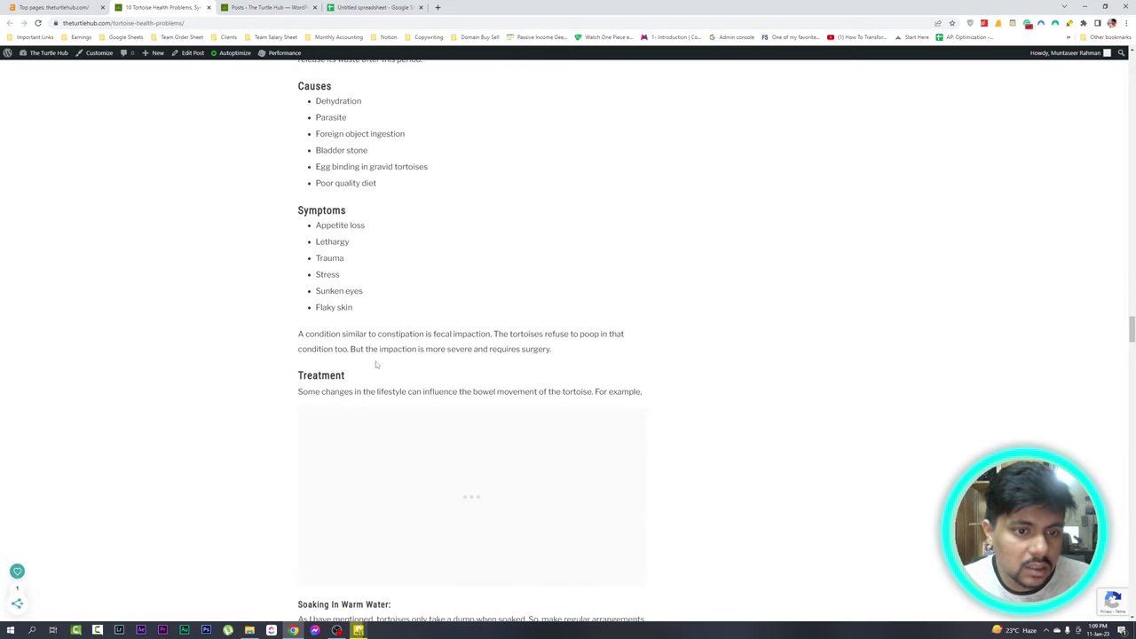
pyautogui.scroll(-15, 374, 355)
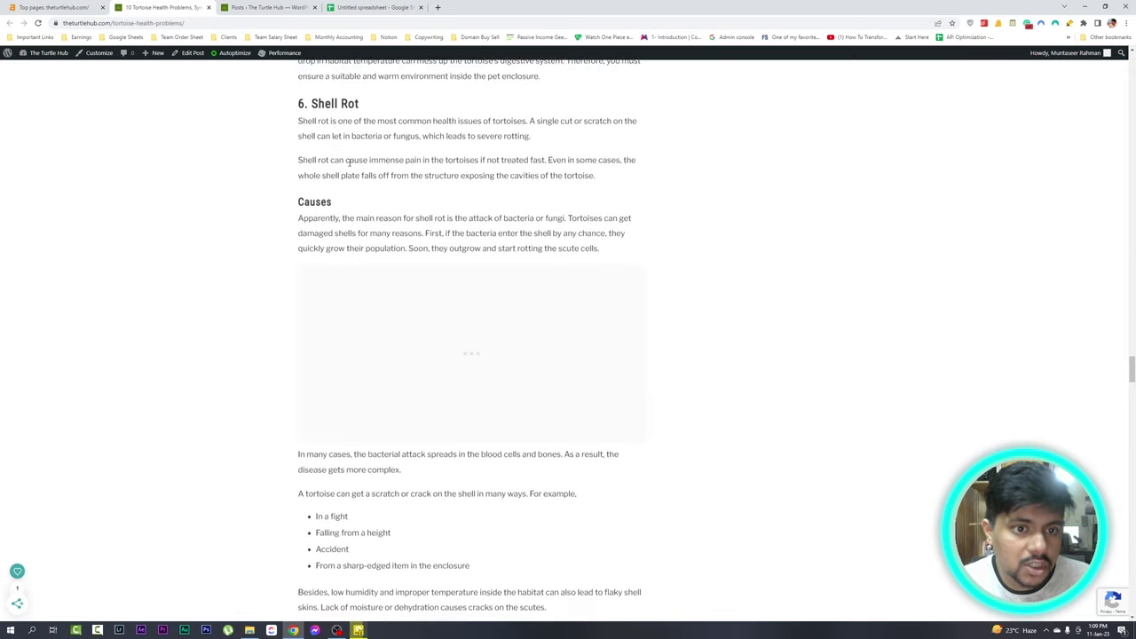
pyautogui.scroll(-15, 369, 267)
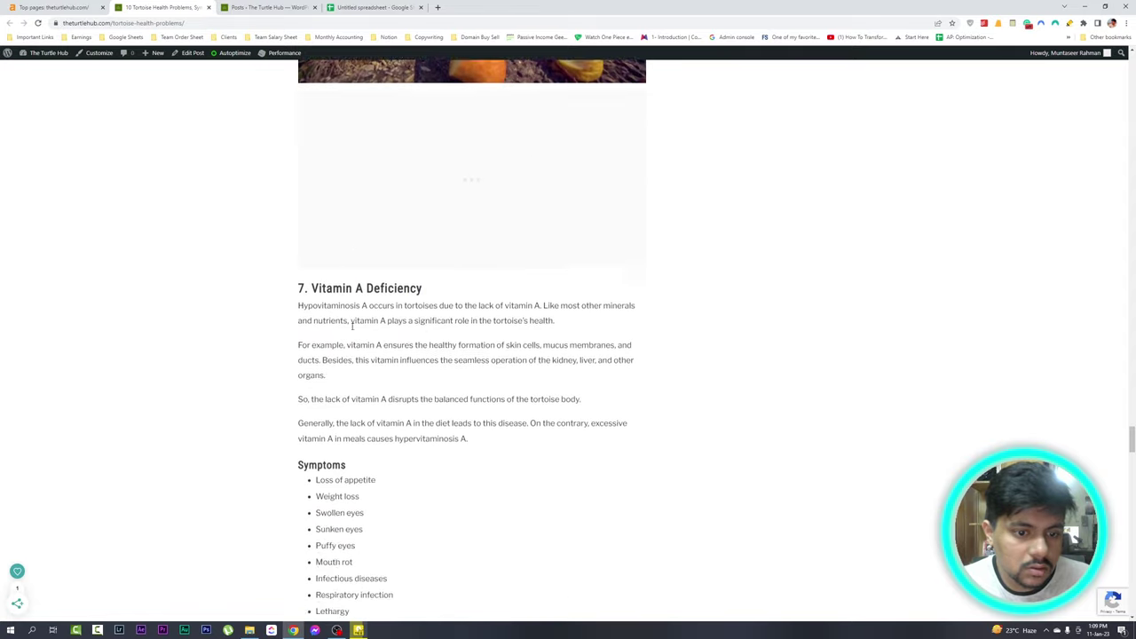
pyautogui.scroll(-15, 353, 309)
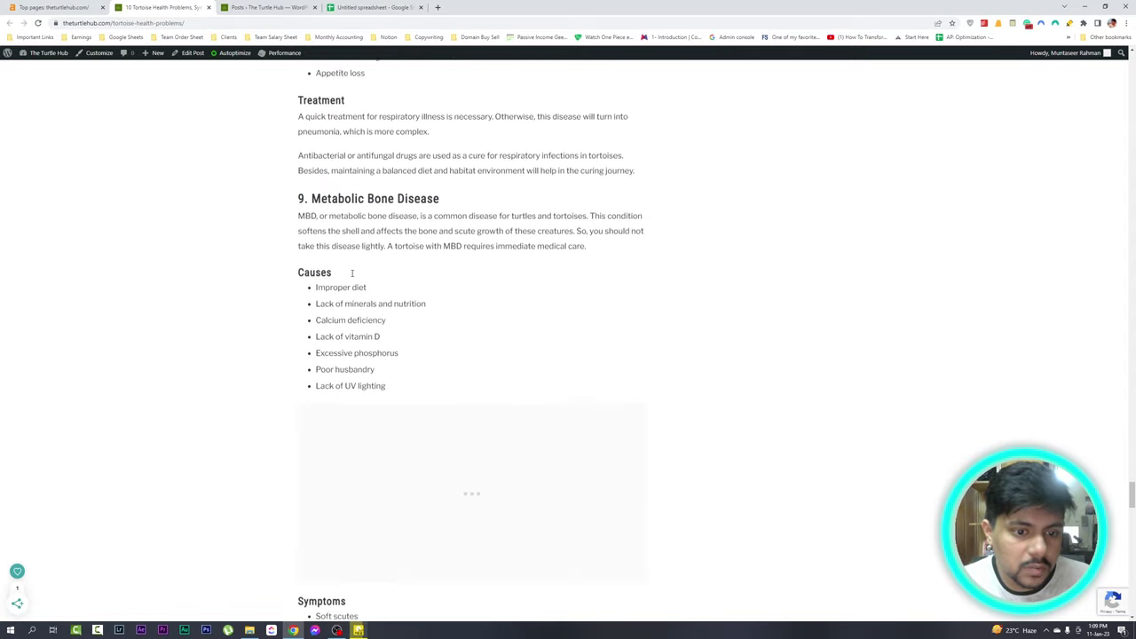
pyautogui.scroll(-15, 354, 284)
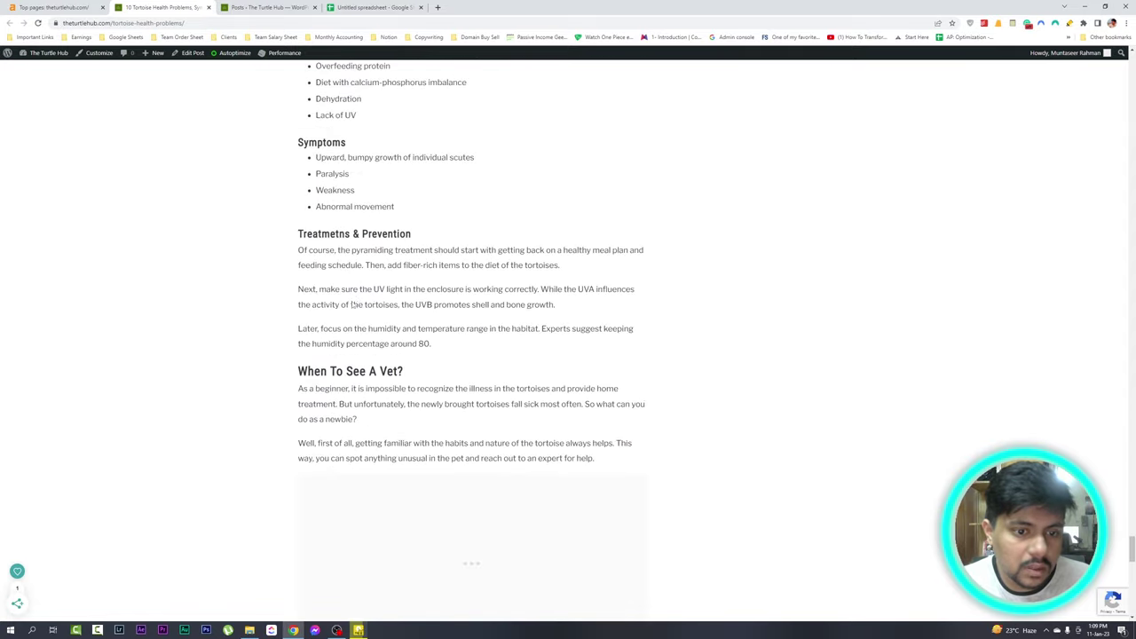
# Search the article for "mouth rot", review its use in the introduction and Stomatitis section, and close the search
pyautogui.hotkey('ctrl', 'f')
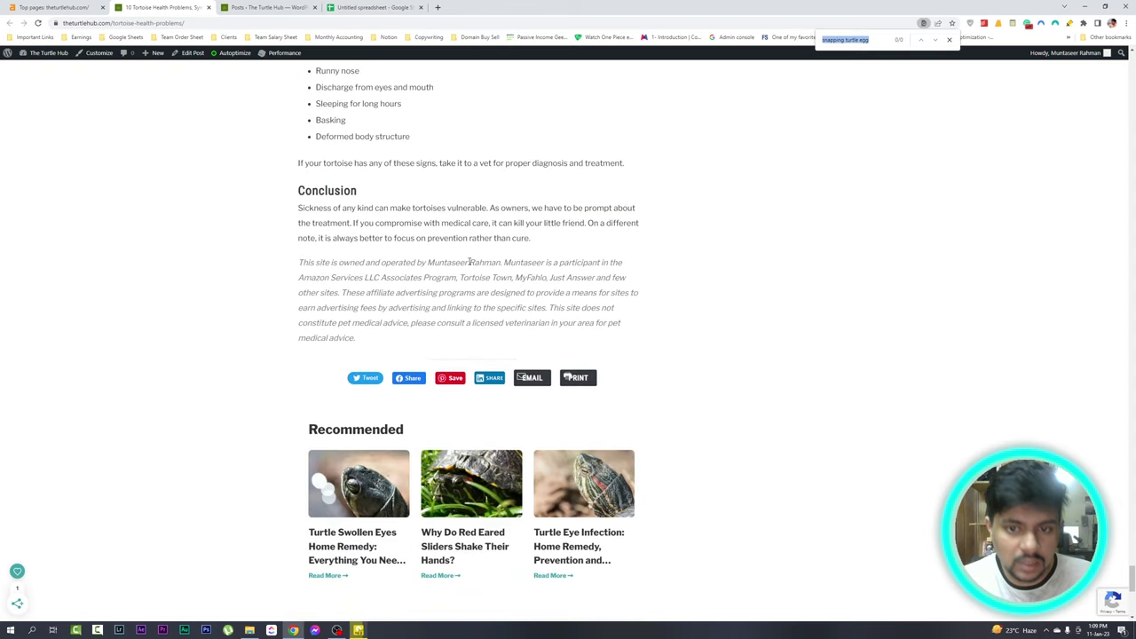
pyautogui.write('mouth rot')
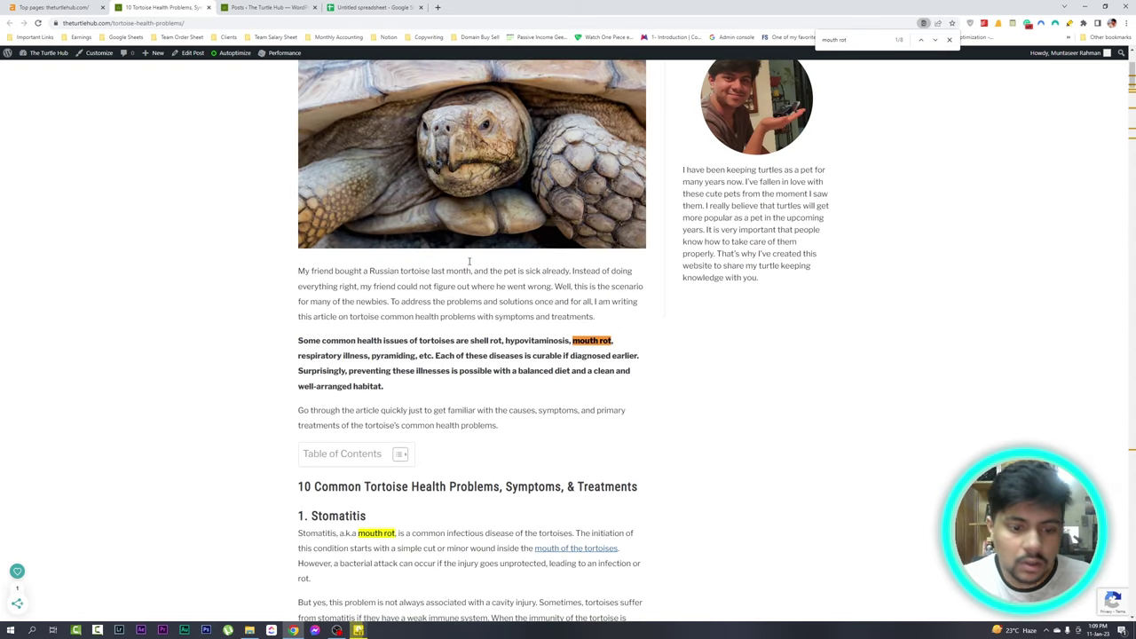
pyautogui.scroll(-2, 470, 261)
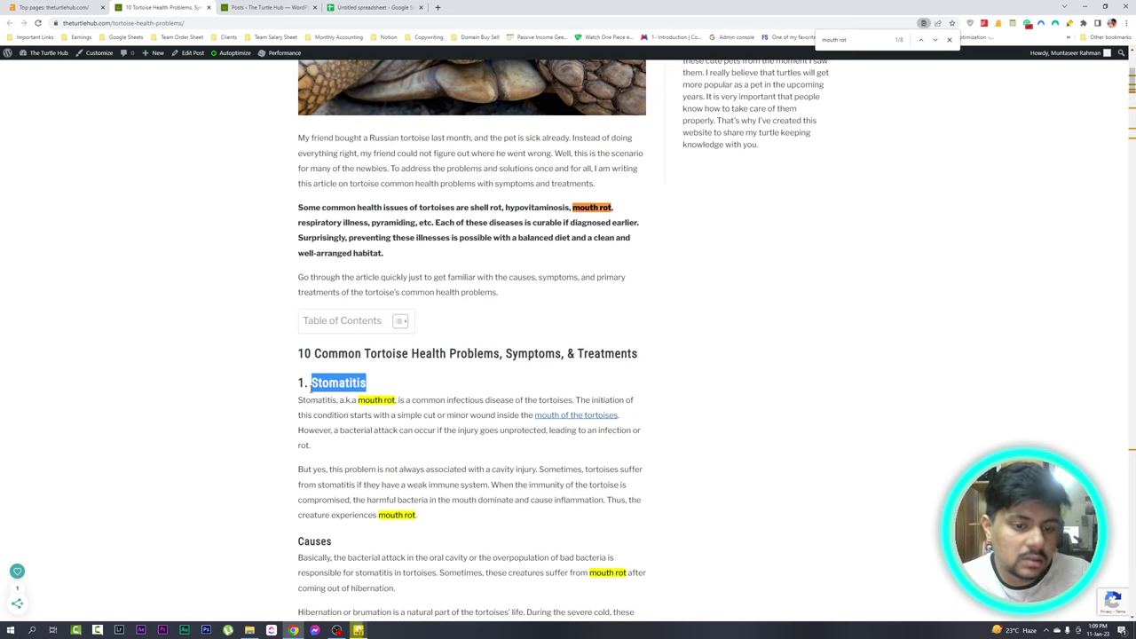
pyautogui.click(332, 388)
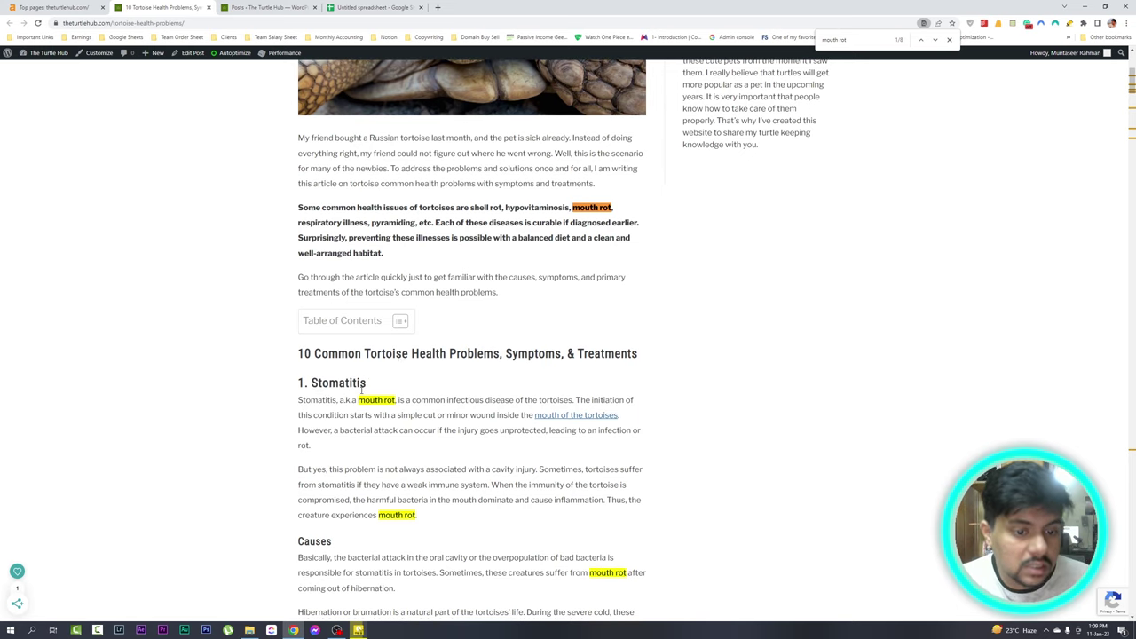
pyautogui.scroll(-2, 361, 388)
pyautogui.moveTo(367, 266); pyautogui.dragTo(394, 281)
pyautogui.click(383, 337)
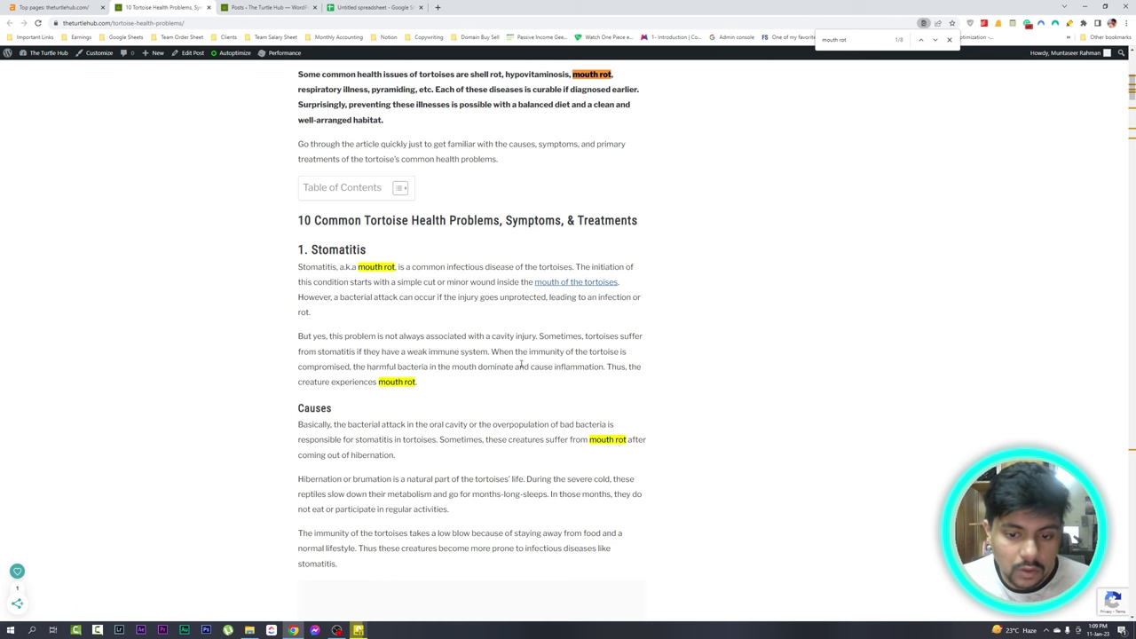
pyautogui.scroll(-10, 517, 367)
pyautogui.scroll(-11, 470, 324)
pyautogui.scroll(3, 482, 380)
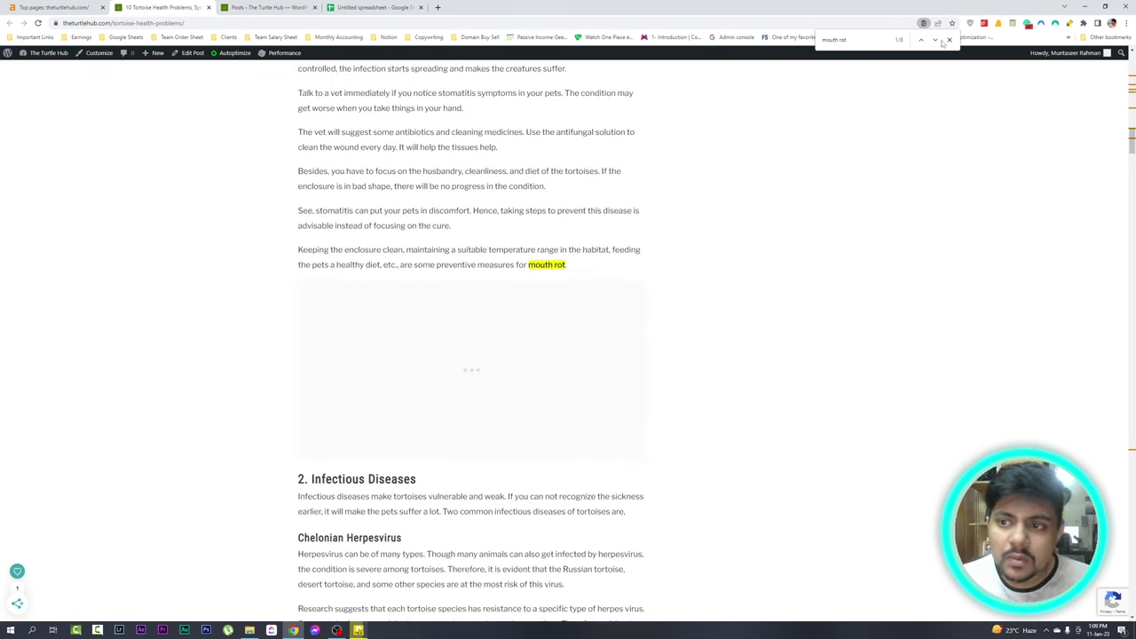
pyautogui.click(948, 40)
pyautogui.scroll(15, 490, 276)
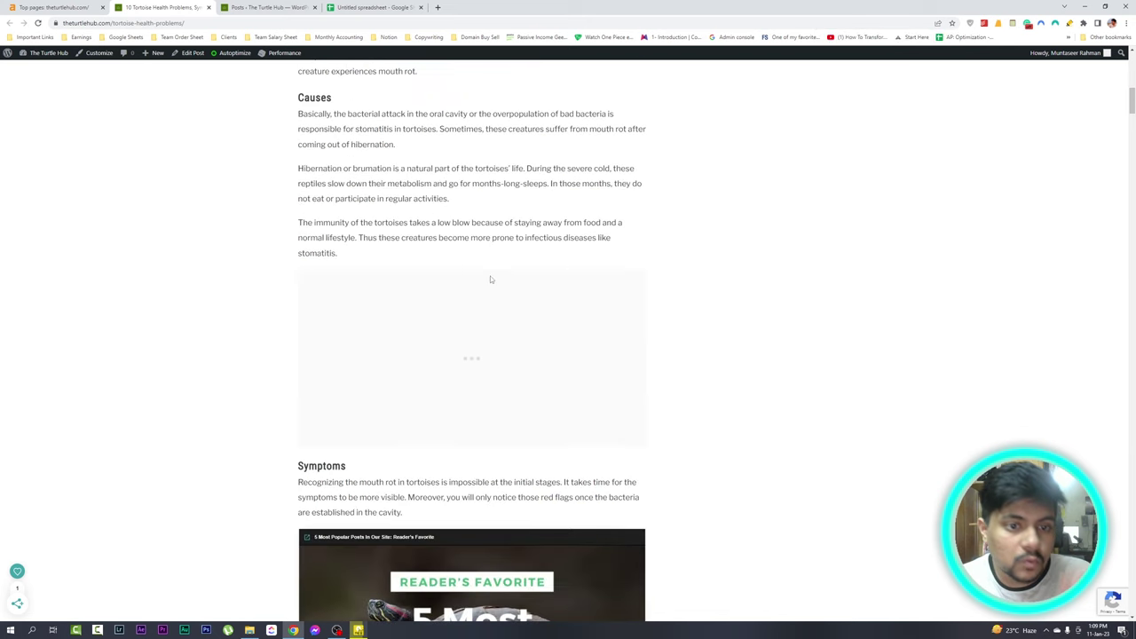
# Open the tortoise health problems post for editing and change its first section heading to "1. Stomatitis (Mouth Rot)"
pyautogui.scroll(3, 469, 287)
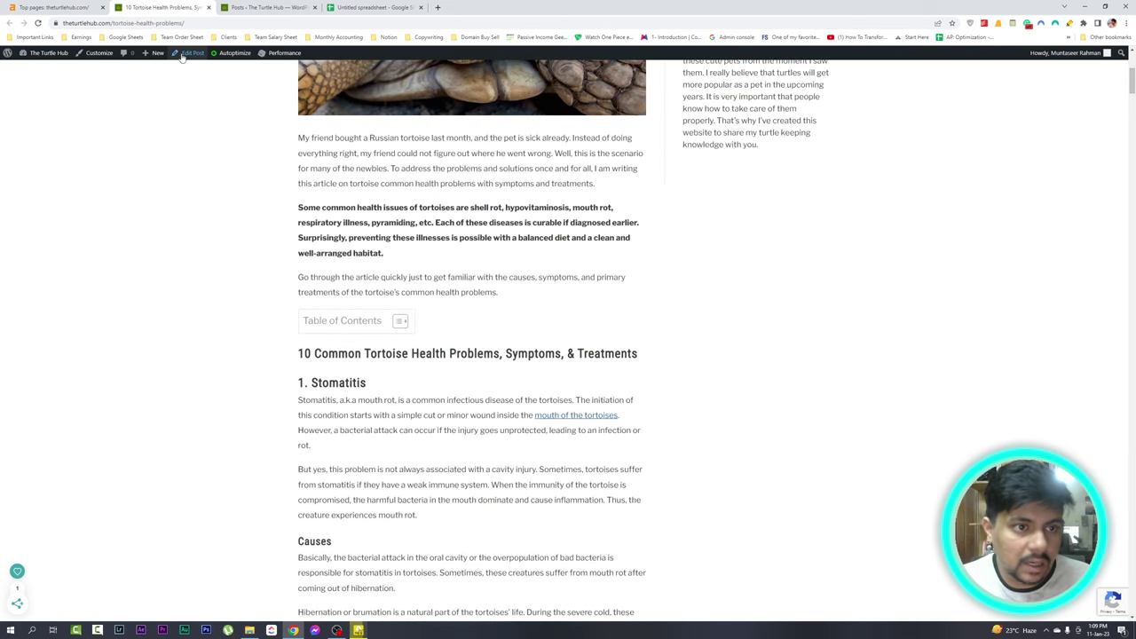
pyautogui.click(181, 55)
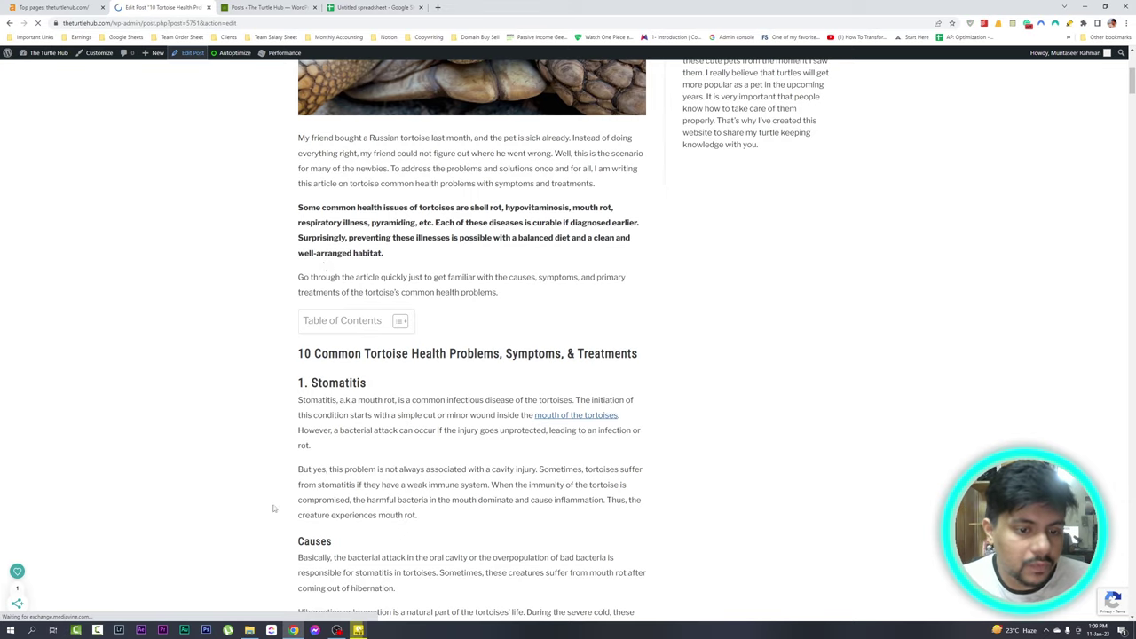
pyautogui.click(395, 380)
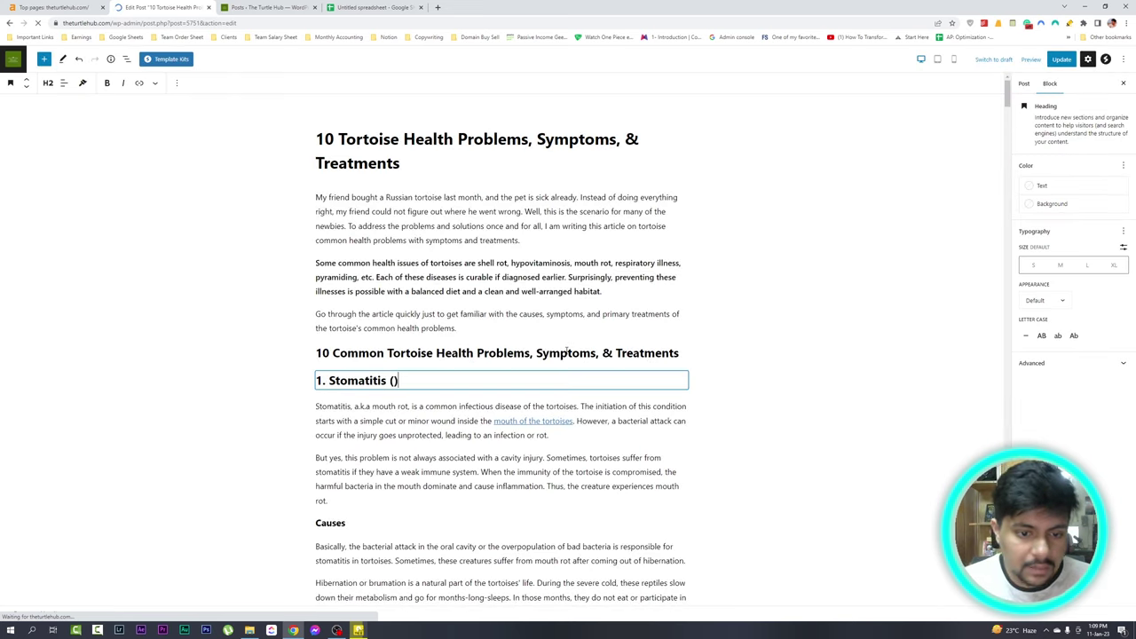
pyautogui.write('Mouth Rot')
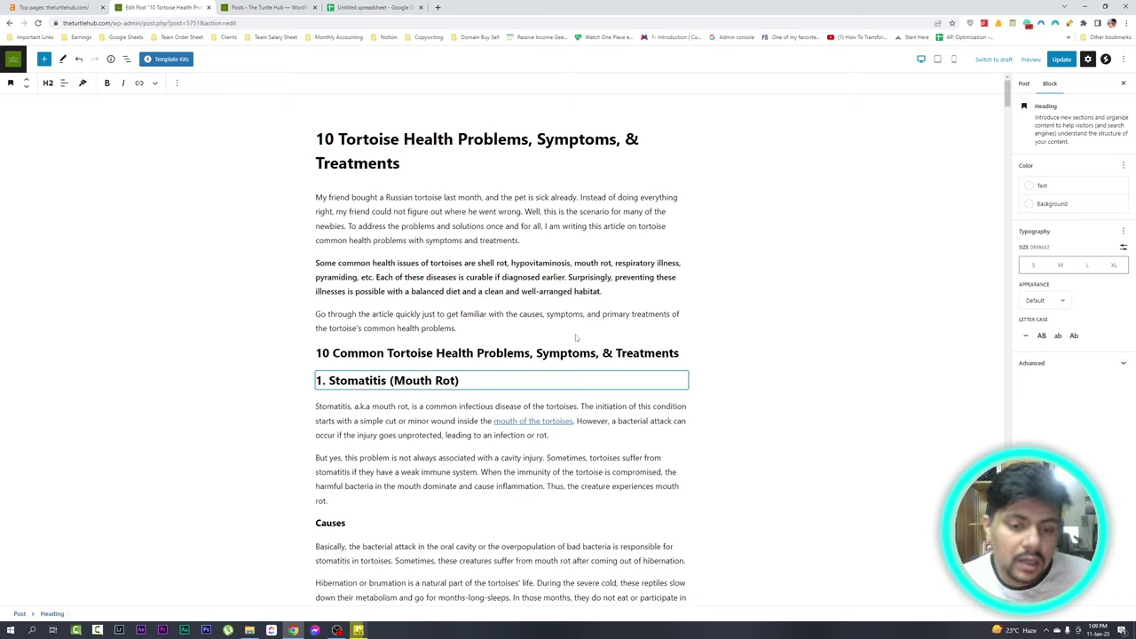
pyautogui.click(577, 333)
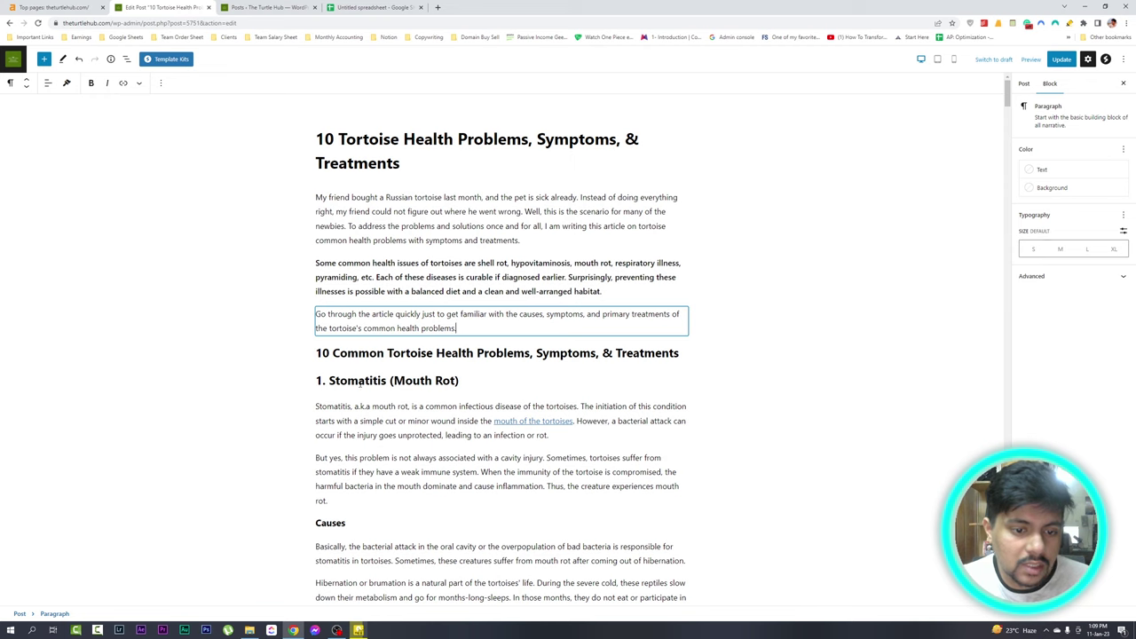
pyautogui.click(405, 379)
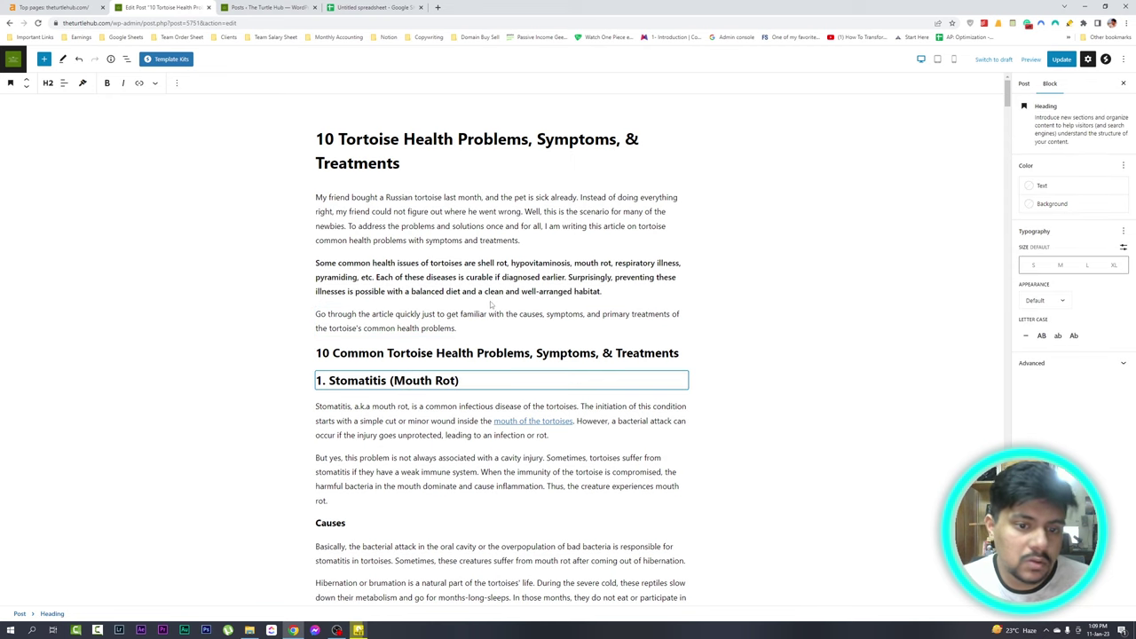
pyautogui.click(475, 328)
pyautogui.scroll(-2, 545, 411)
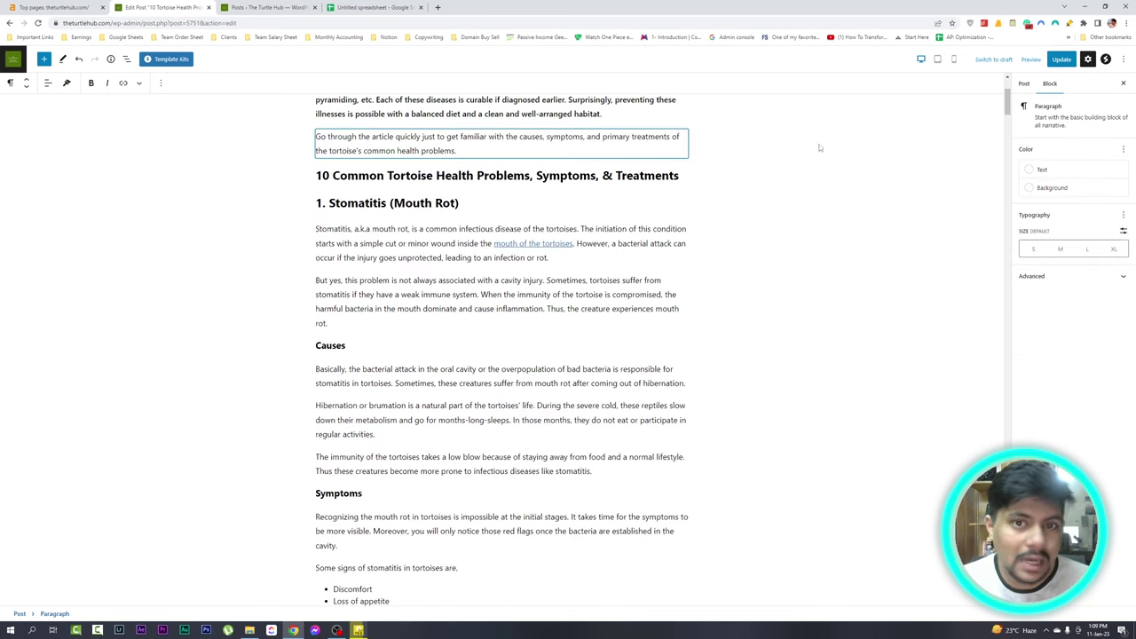
# Save the edited post as an update and look over its opening sections
pyautogui.hotkey('ctrl', 's')
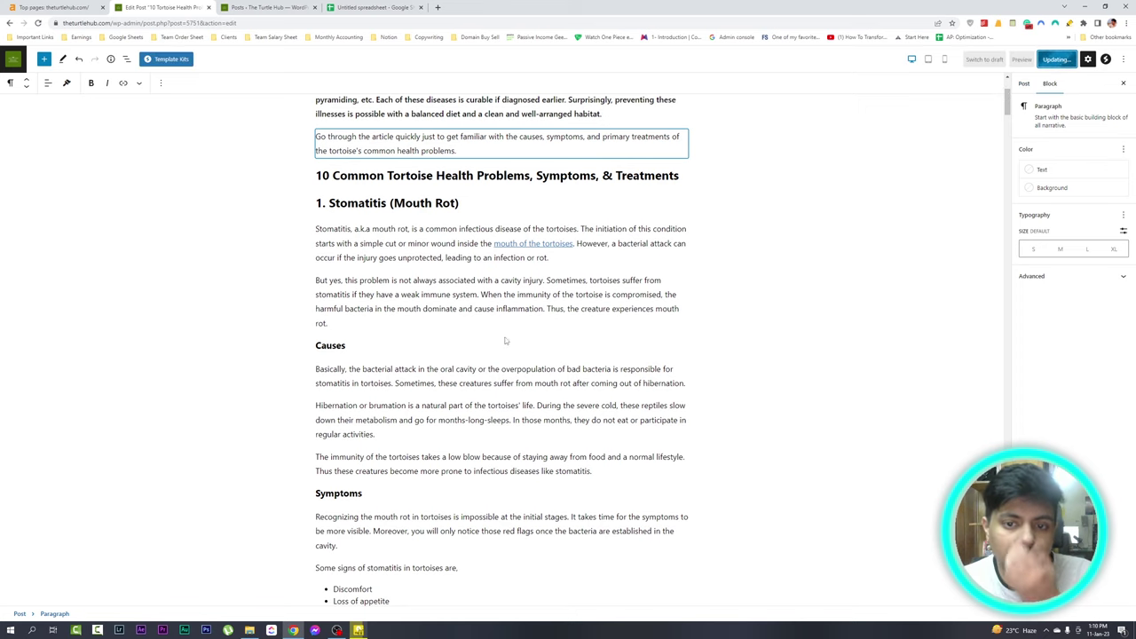
pyautogui.scroll(-2, 479, 329)
pyautogui.scroll(3, 414, 312)
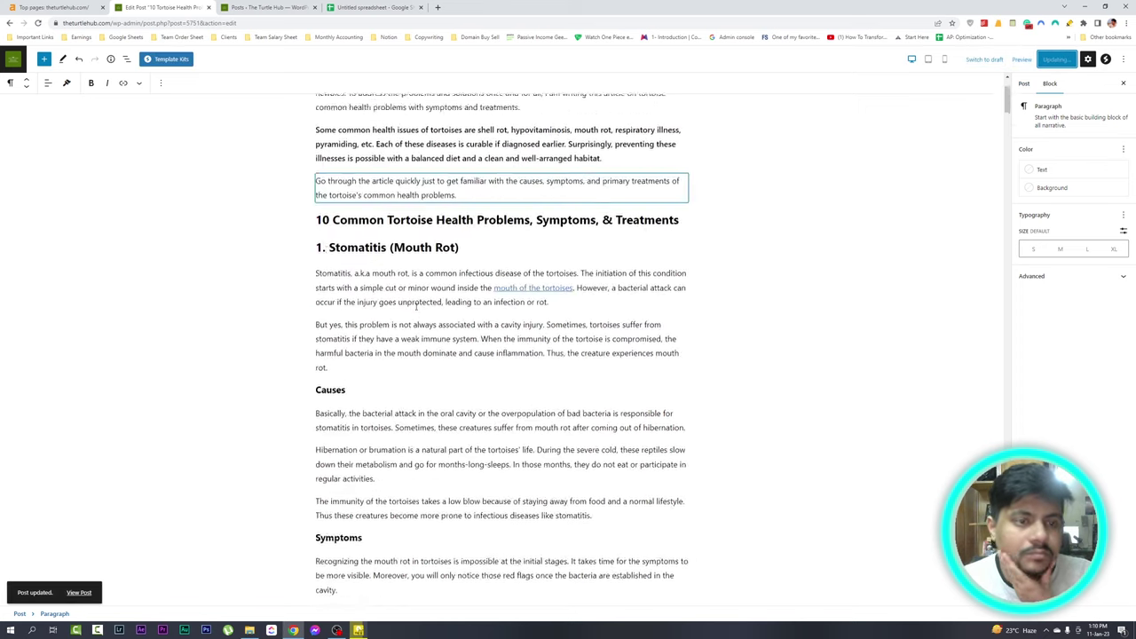
pyautogui.scroll(3, 414, 313)
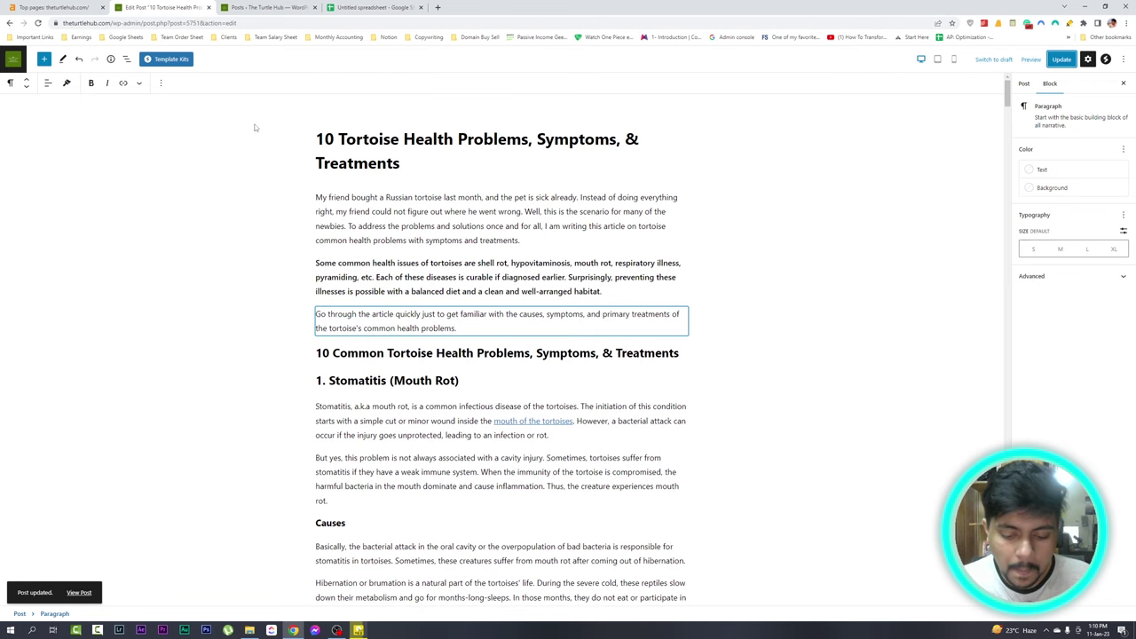
# Return to the Ahrefs report, open the what-pets-get-along-with-turtles page in a new tab, and close the tortoise post's editor
pyautogui.click(48, 7)
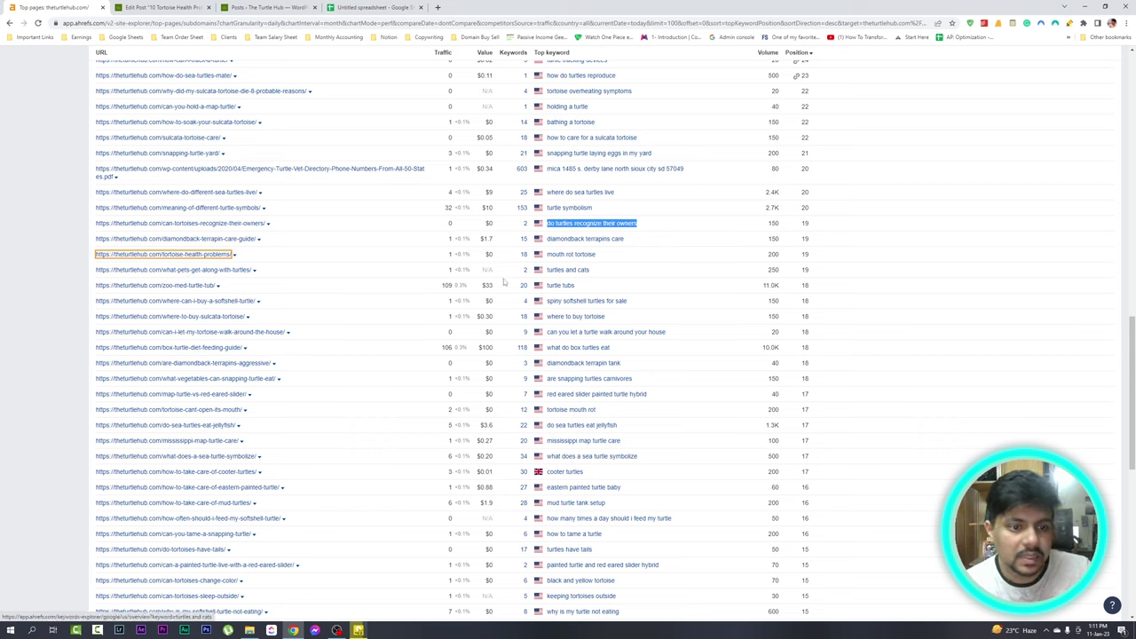
pyautogui.rightClick(237, 272)
pyautogui.click(260, 277)
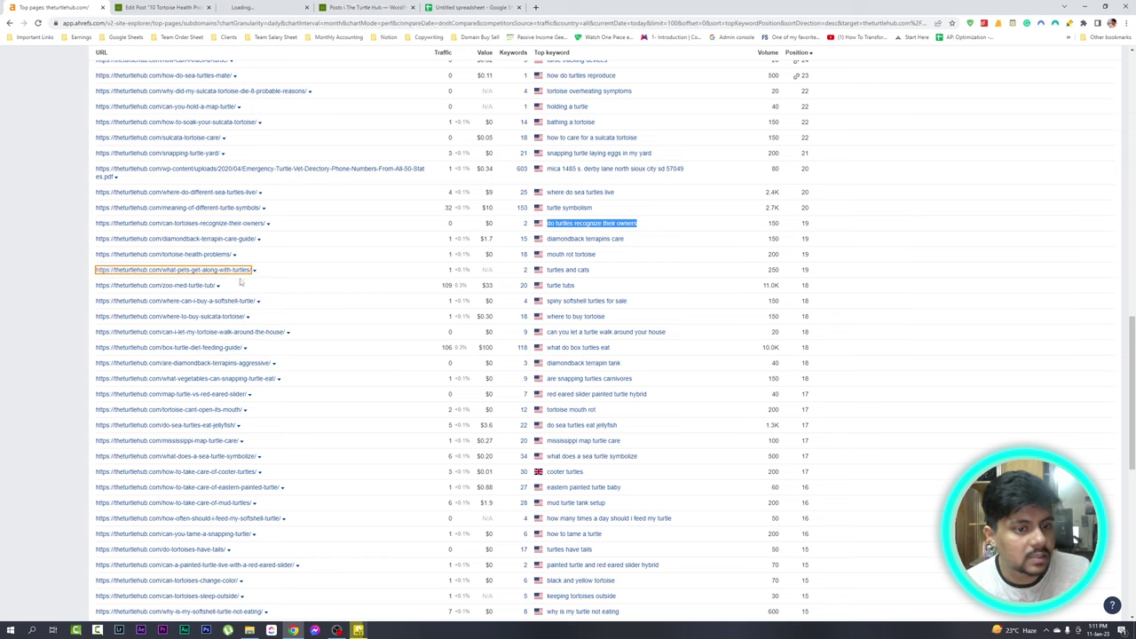
pyautogui.click(201, 7)
pyautogui.click(209, 8)
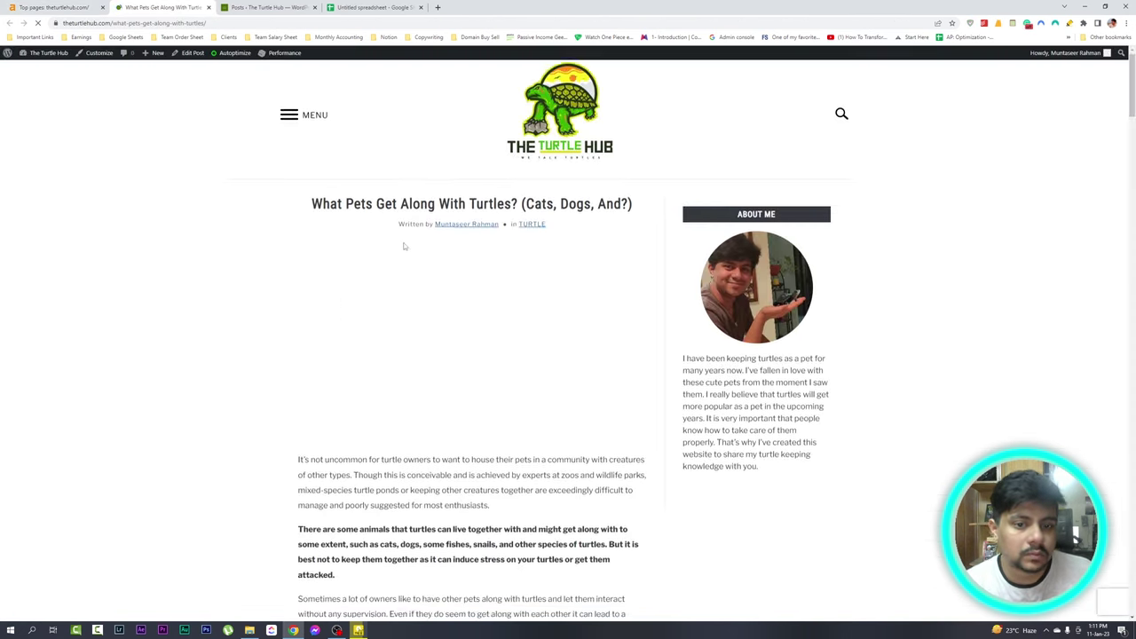
# Read through the article on pets and turtles, examining how the "Do Turtles and Cats Get Along?" section covers the keyword
pyautogui.scroll(-5, 399, 266)
pyautogui.scroll(-8, 399, 285)
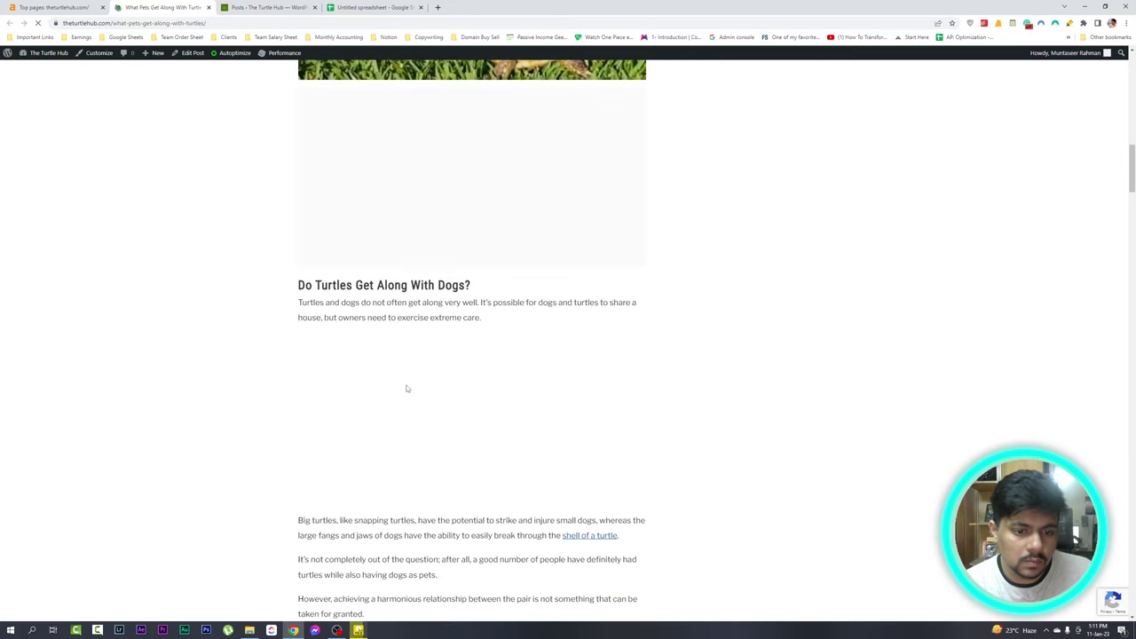
pyautogui.scroll(-6, 400, 363)
pyautogui.scroll(-3, 410, 373)
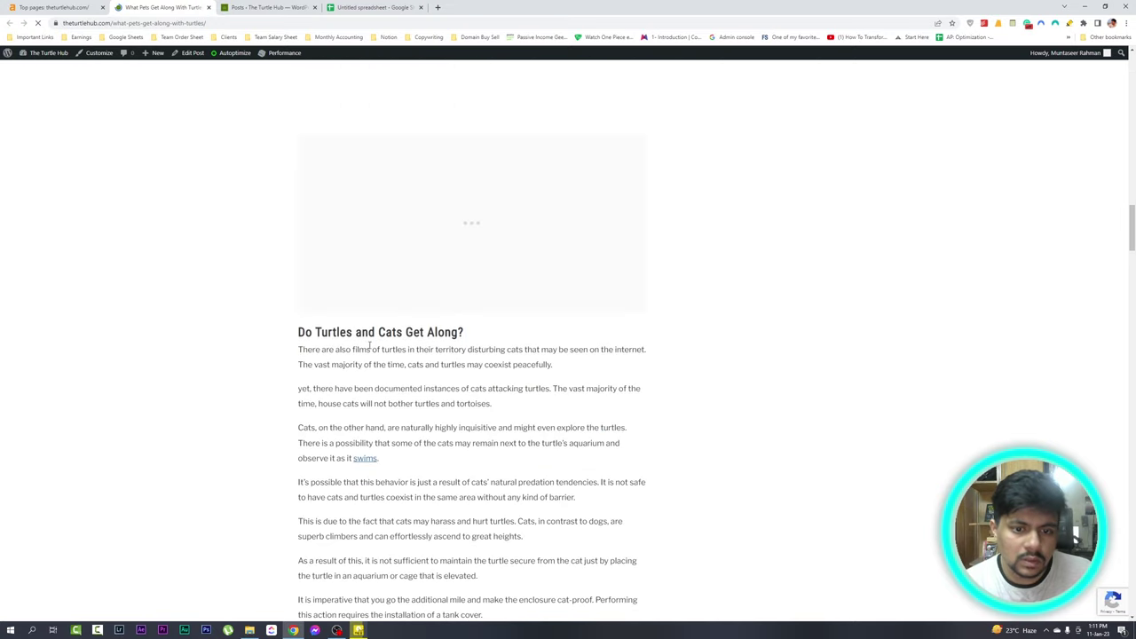
pyautogui.tripleClick(316, 331)
pyautogui.click(316, 330)
pyautogui.scroll(-4, 400, 302)
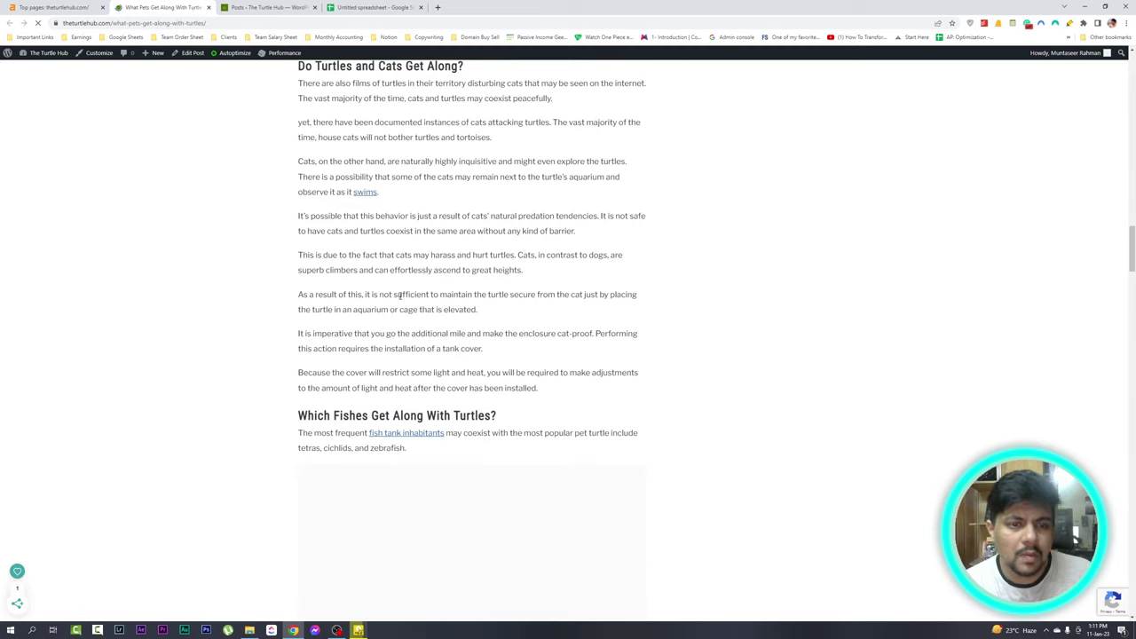
# Return to the Ahrefs report and copy the keyword "turtle tubs" from the zoo-med-turtle-tub row
pyautogui.hotkey('ctrl', 'shift', 'Tab')
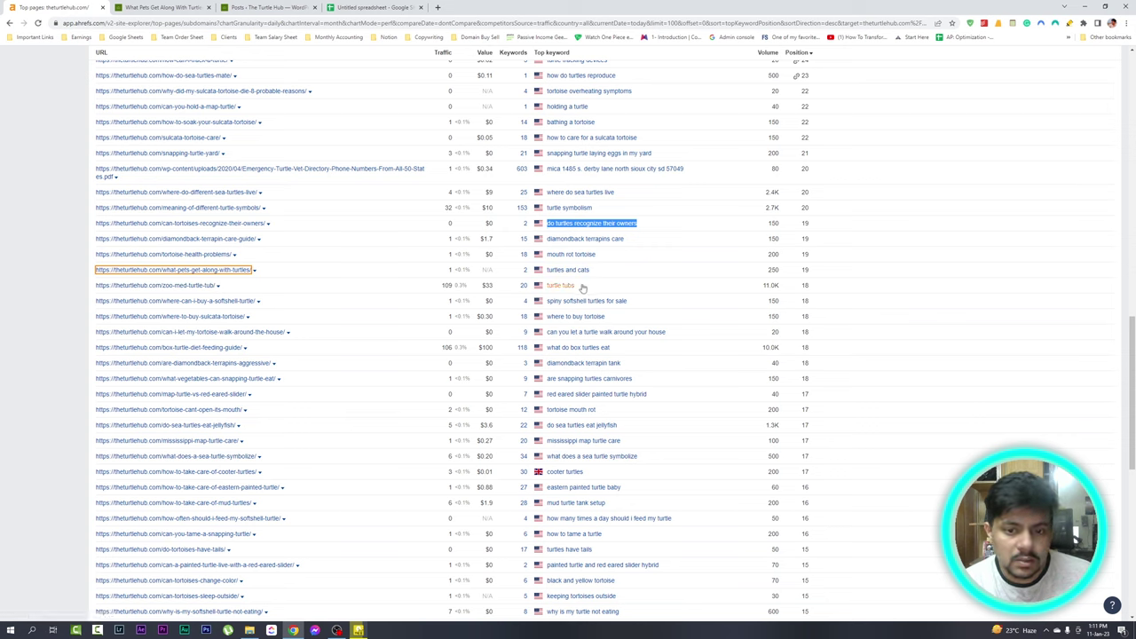
pyautogui.rightClick(206, 290)
pyautogui.click(9, 307)
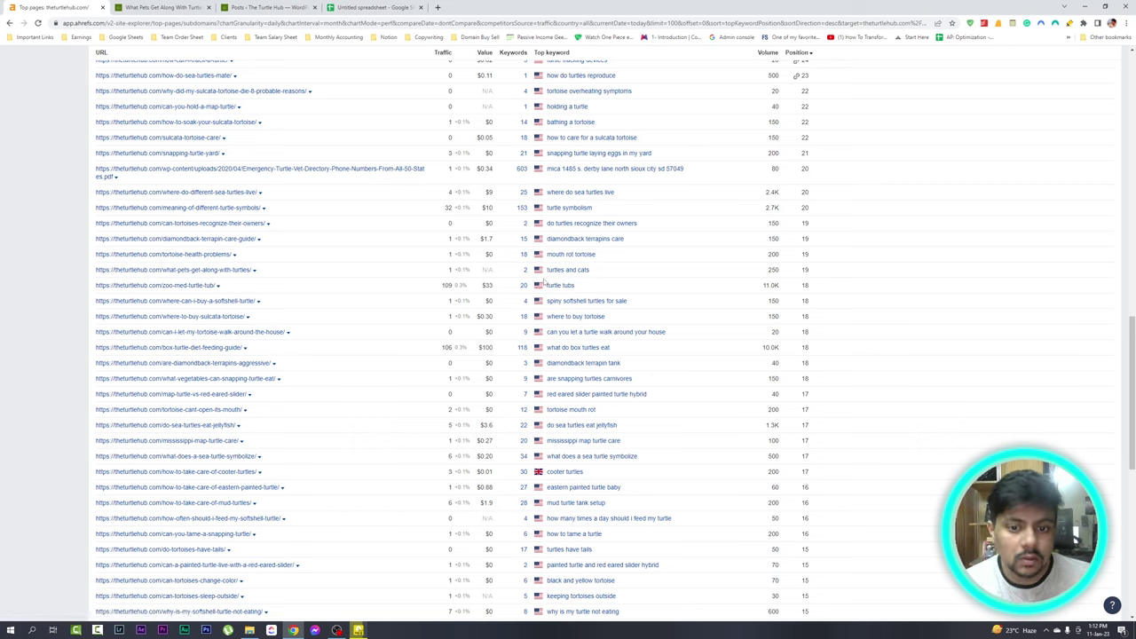
pyautogui.moveTo(545, 285); pyautogui.dragTo(577, 287)
pyautogui.hotkey('ctrl', 'c')
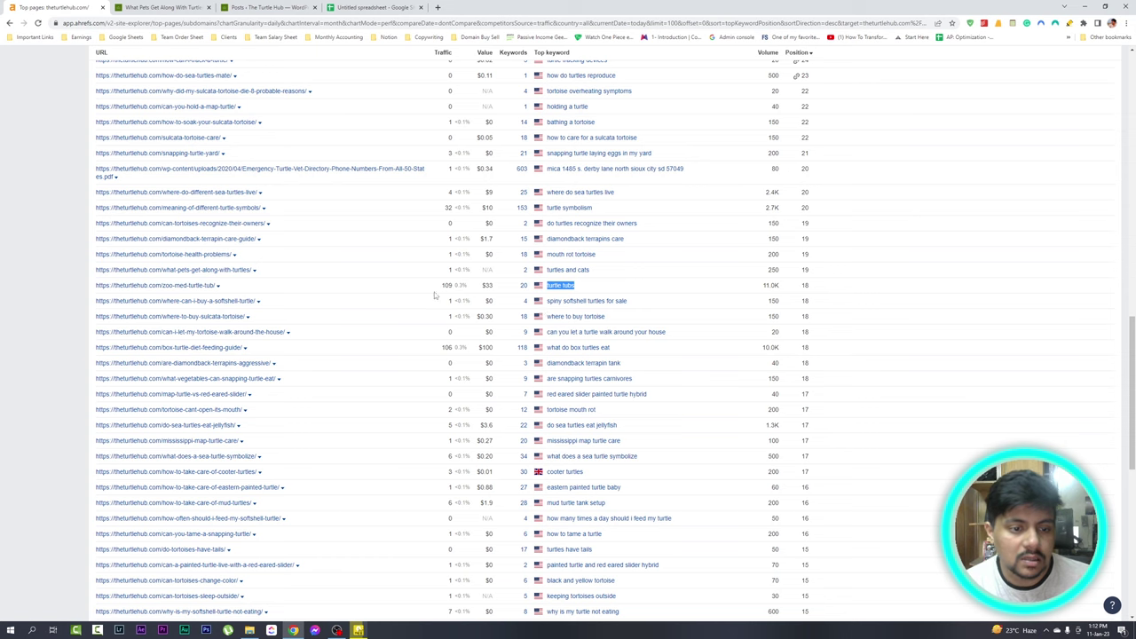
# Search the WordPress posts for "turtle tubs" and check the resulting titles for the word "tub"
pyautogui.hotkey('ctrl', '3')
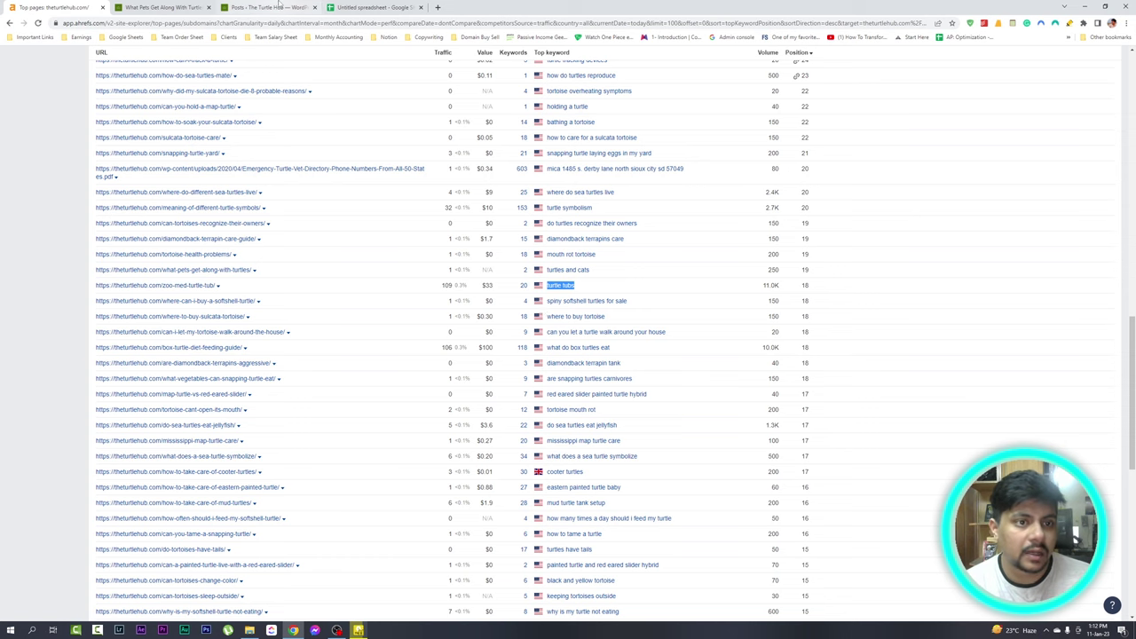
pyautogui.tripleClick(1001, 125)
pyautogui.hotkey('ctrl', 'v')
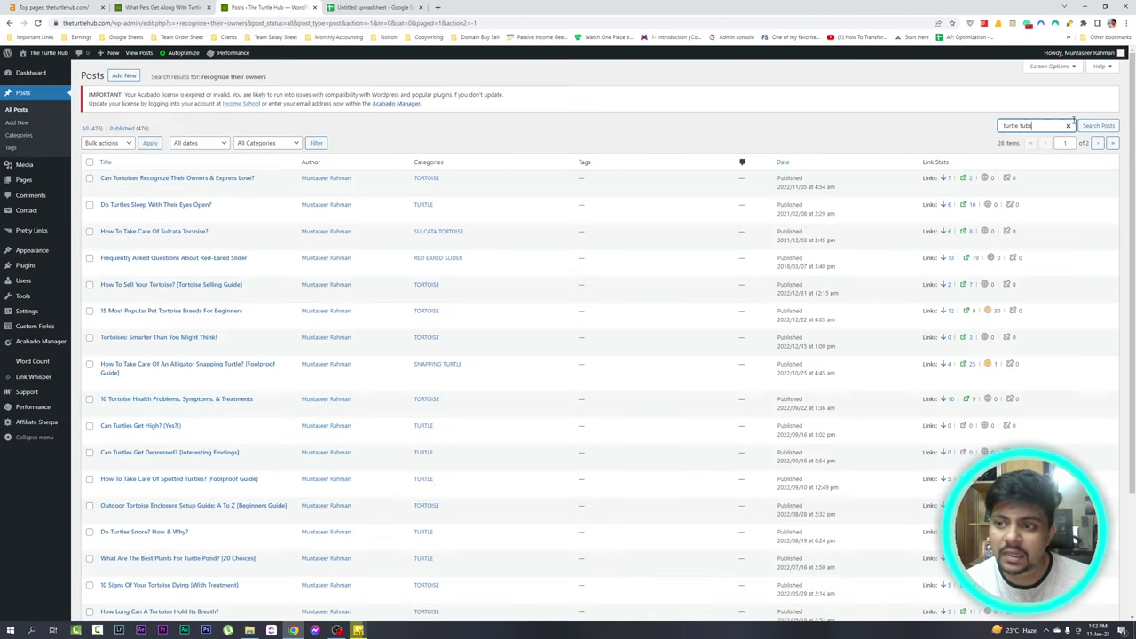
pyautogui.click(1098, 125)
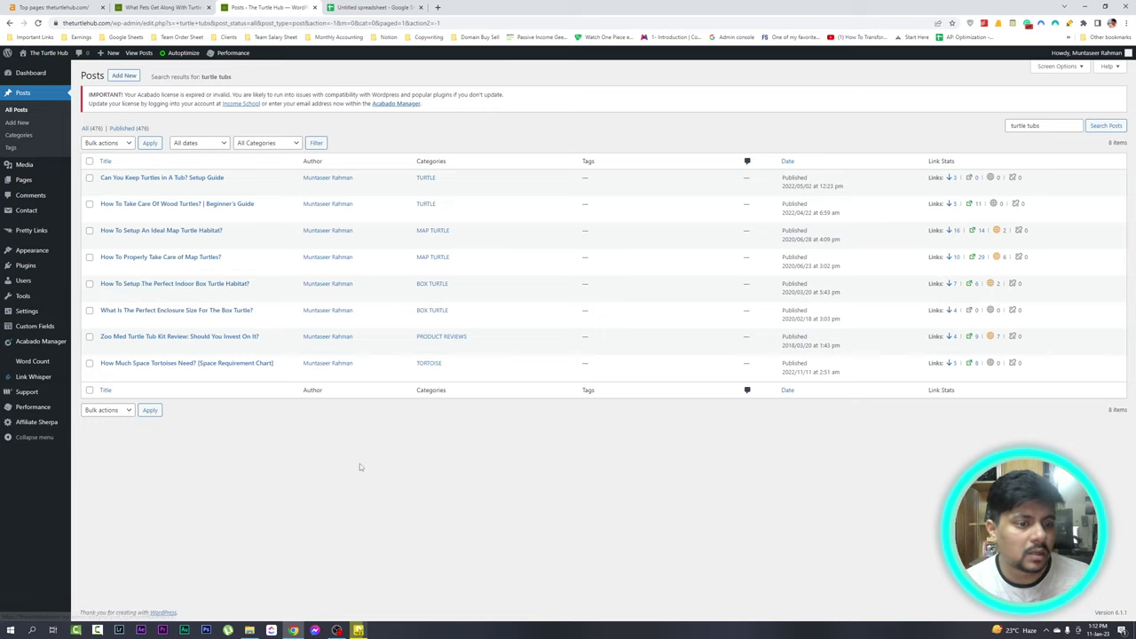
pyautogui.hotkey('ctrl', 'f')
pyautogui.write('tub')
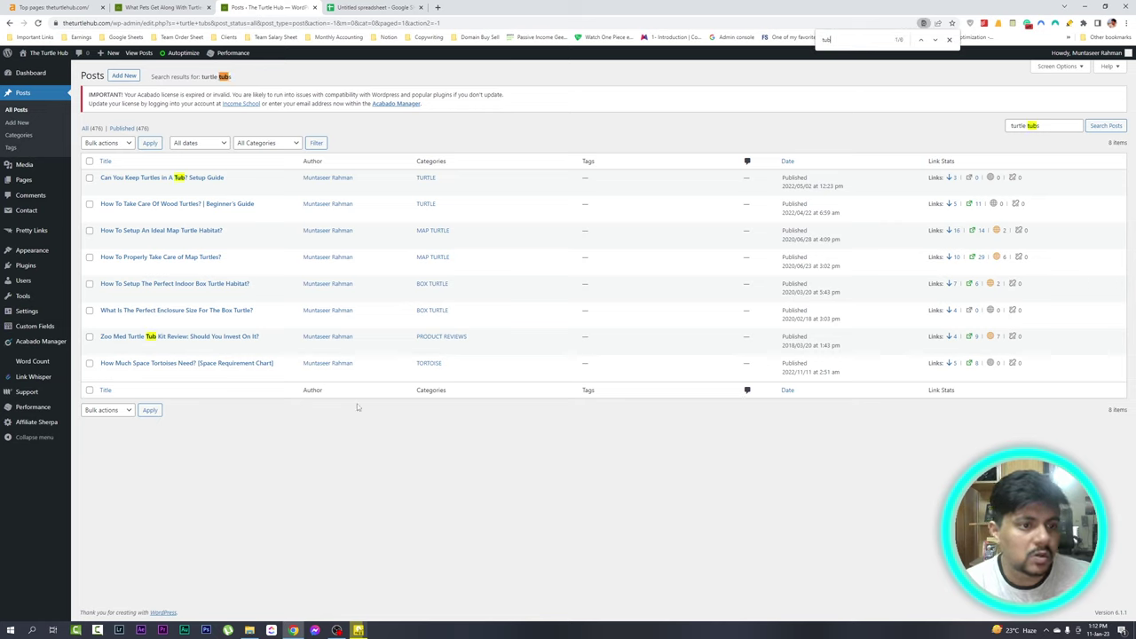
pyautogui.click(948, 40)
# Copy the search term "turtle tubs" and paste it without formatting below the existing keyword in column C of the spreadsheet
pyautogui.tripleClick(1048, 126)
pyautogui.hotkey('ctrl', 'c')
pyautogui.click(981, 131)
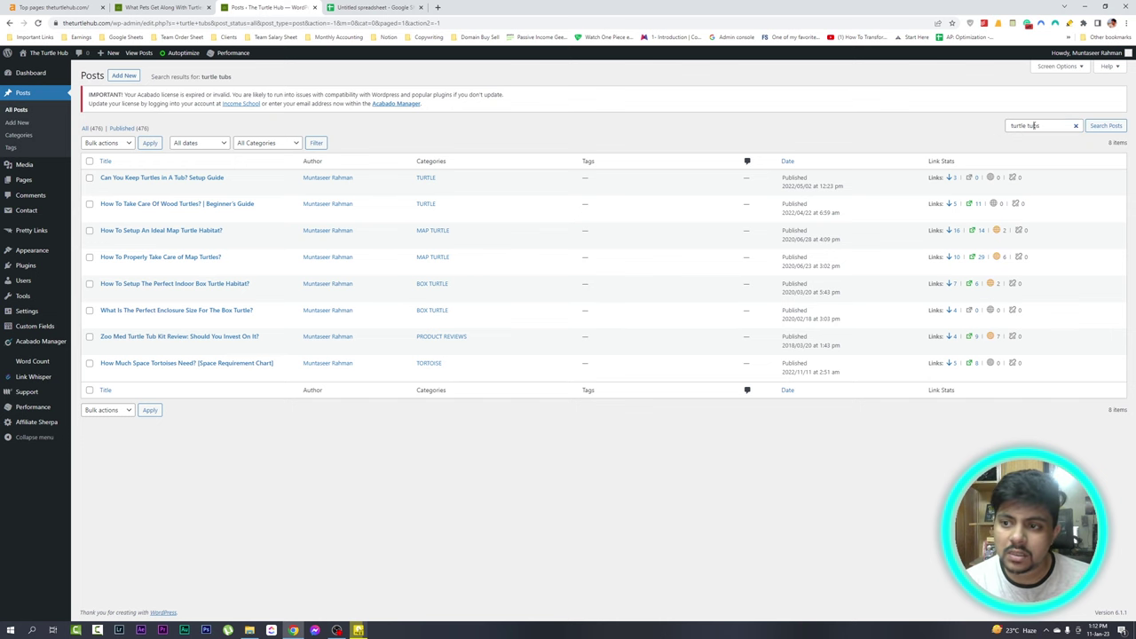
pyautogui.click(373, 7)
pyautogui.click(165, 7)
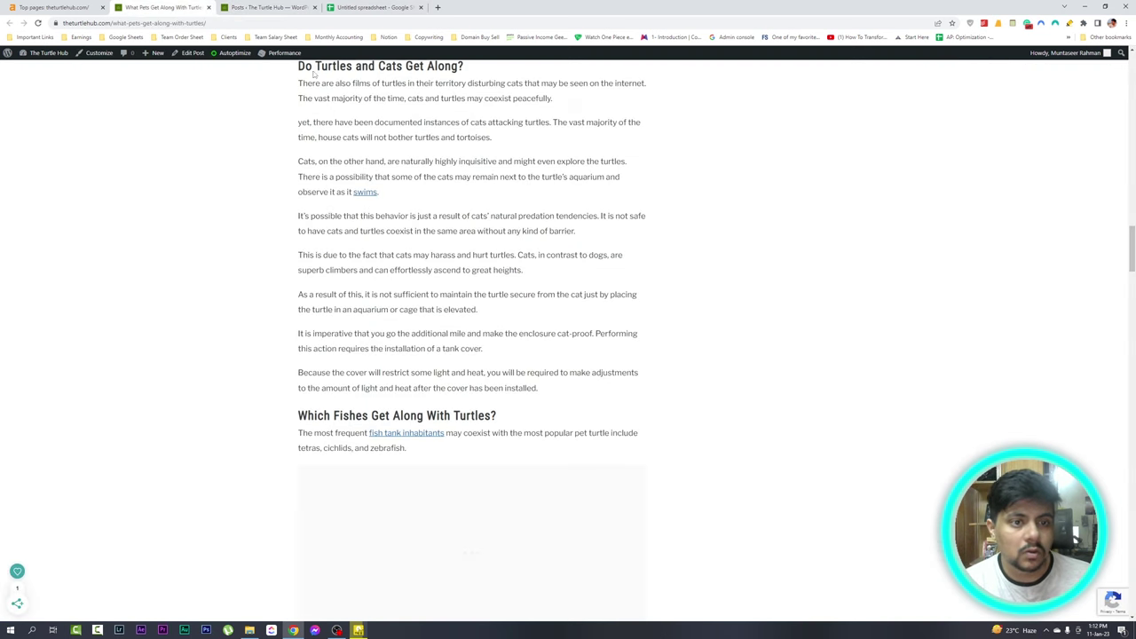
pyautogui.hotkey('ctrl', 'shift', 'Tab')
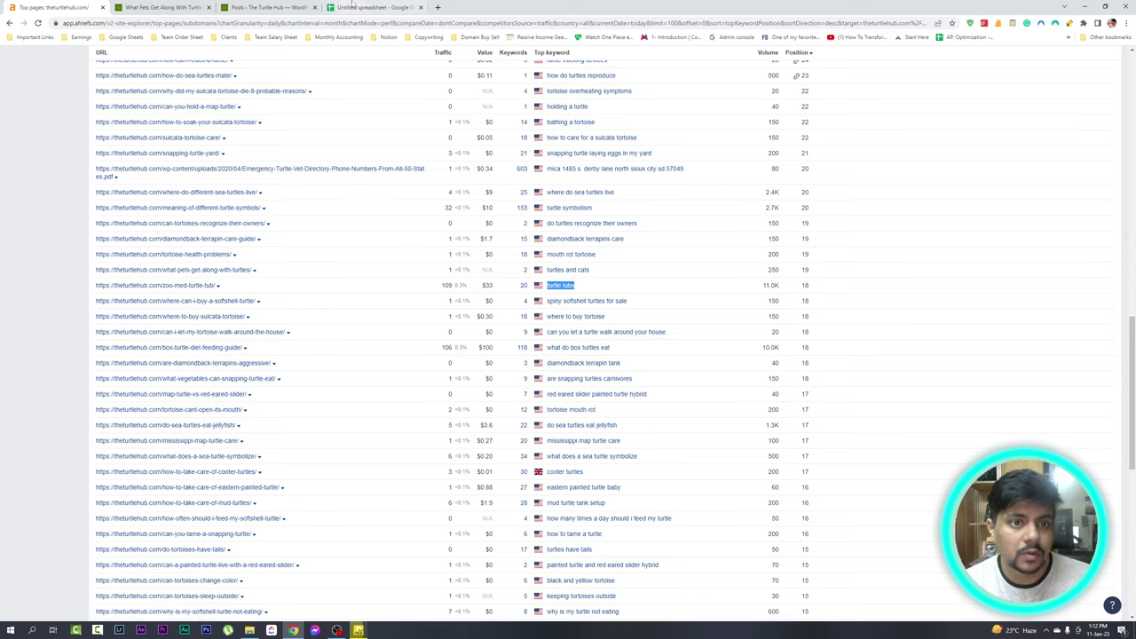
pyautogui.click(353, 7)
pyautogui.click(127, 231)
pyautogui.hotkey('ctrl', 'v')
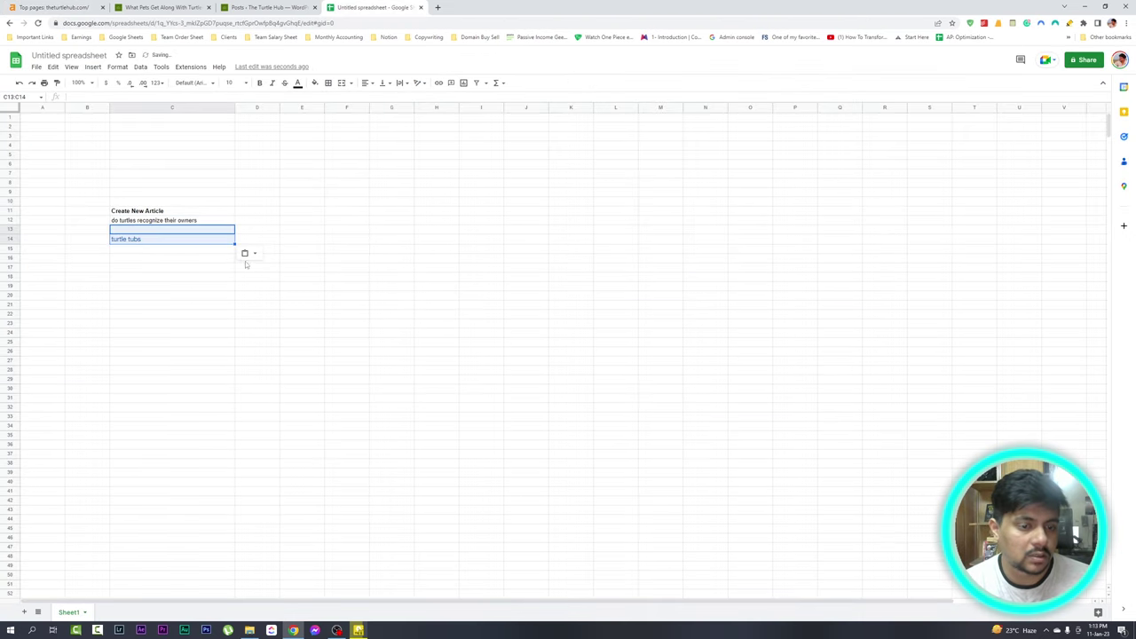
pyautogui.hotkey('ctrl', 'z')
pyautogui.hotkey('ctrl', 'shift', 'v')
pyautogui.click(243, 287)
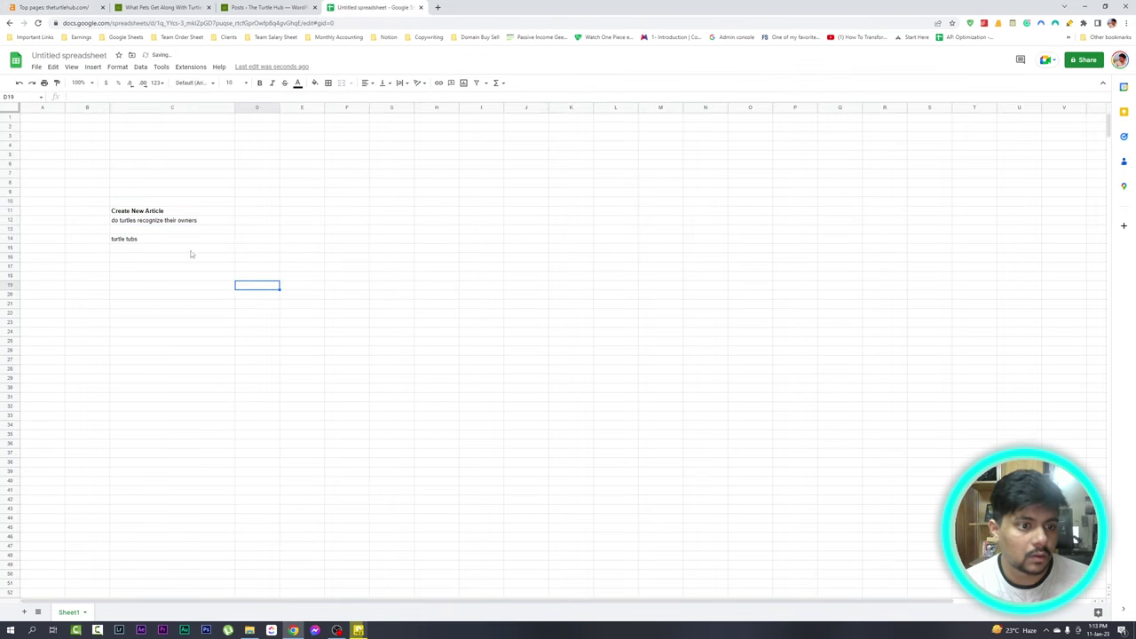
# Move the "turtle tubs" entry up to cell C13, directly beneath the first keyword
pyautogui.click(192, 244)
pyautogui.moveTo(175, 241); pyautogui.dragTo(175, 232)
pyautogui.click(216, 294)
# From the Ahrefs report, open the where-can-i-buy-a-softshell-turtle page in a new tab and close the article on pets and turtles
pyautogui.hotkey('ctrl', '1')
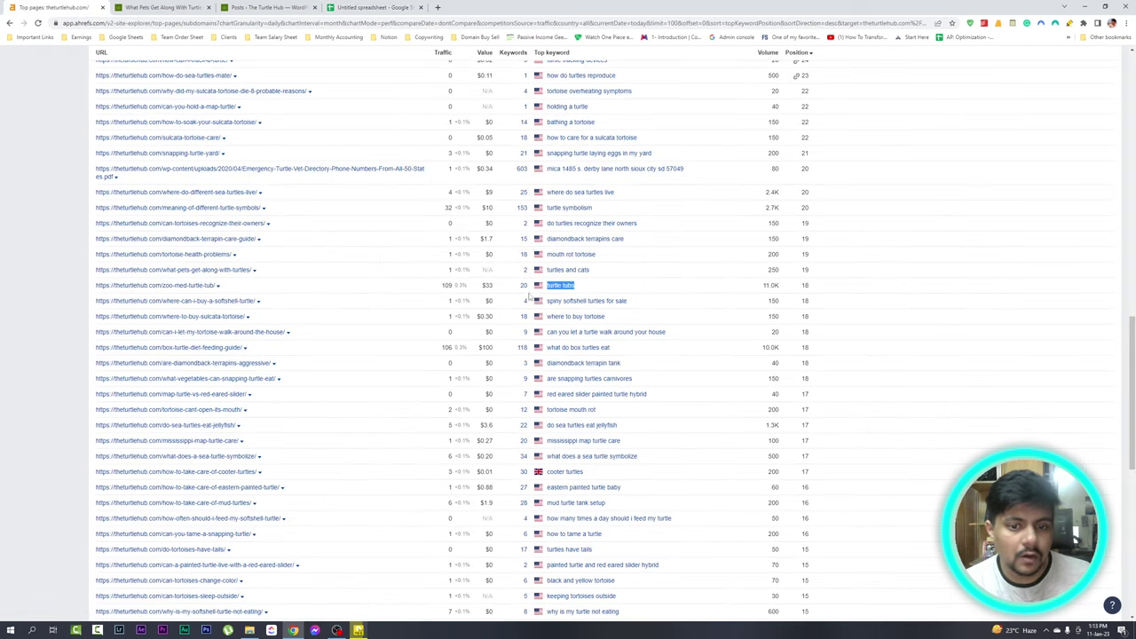
pyautogui.click(238, 296)
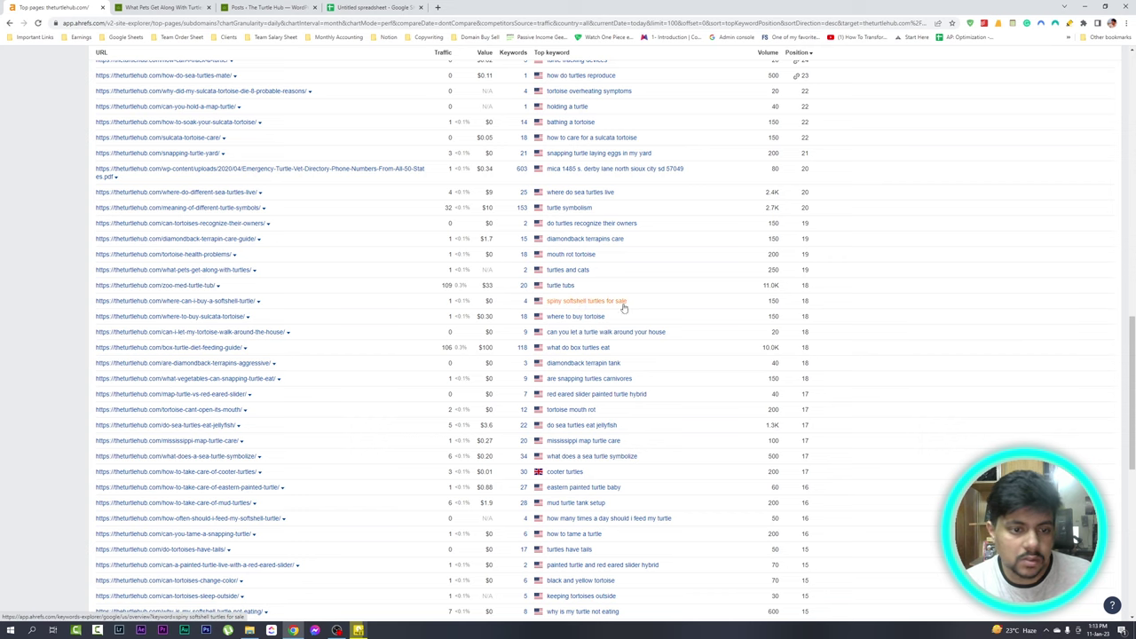
pyautogui.rightClick(218, 302)
pyautogui.click(253, 305)
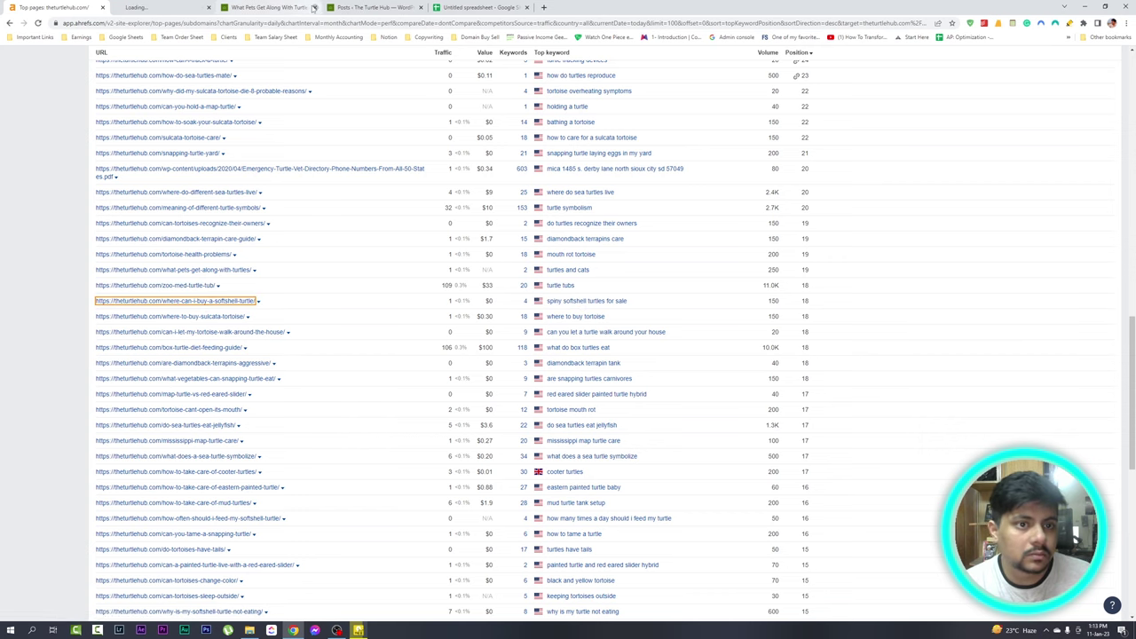
pyautogui.click(314, 7)
pyautogui.click(159, 7)
# Read through the softshell turtle buying article, checking the online shop chart for mentions of spiny softshell turtles
pyautogui.scroll(-1, 460, 160)
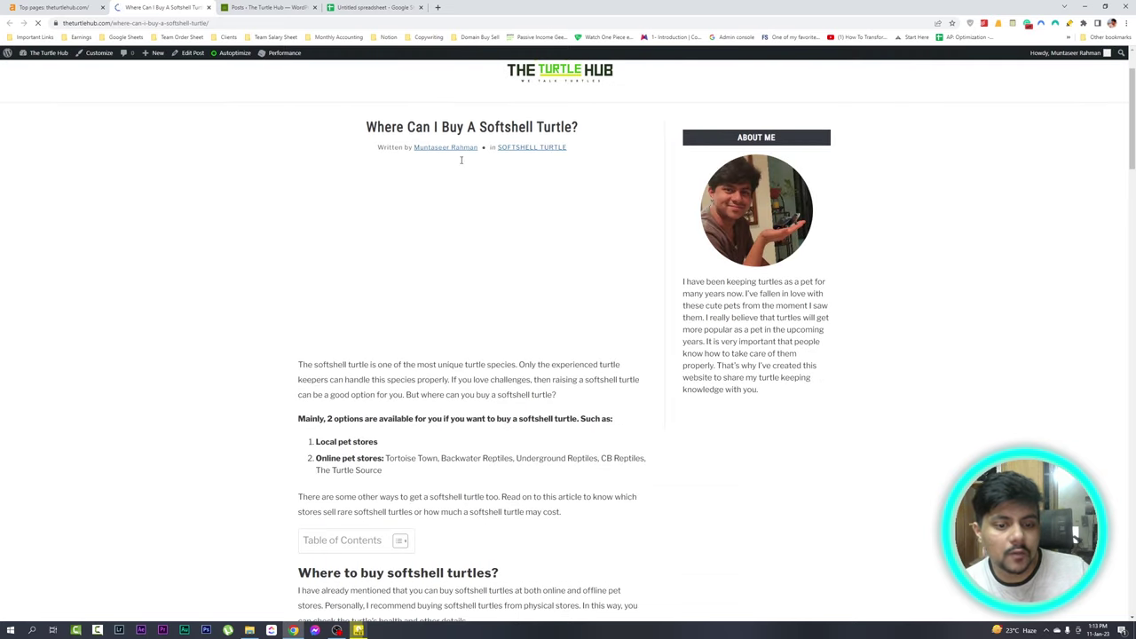
pyautogui.scroll(-5, 479, 195)
pyautogui.scroll(-2, 443, 266)
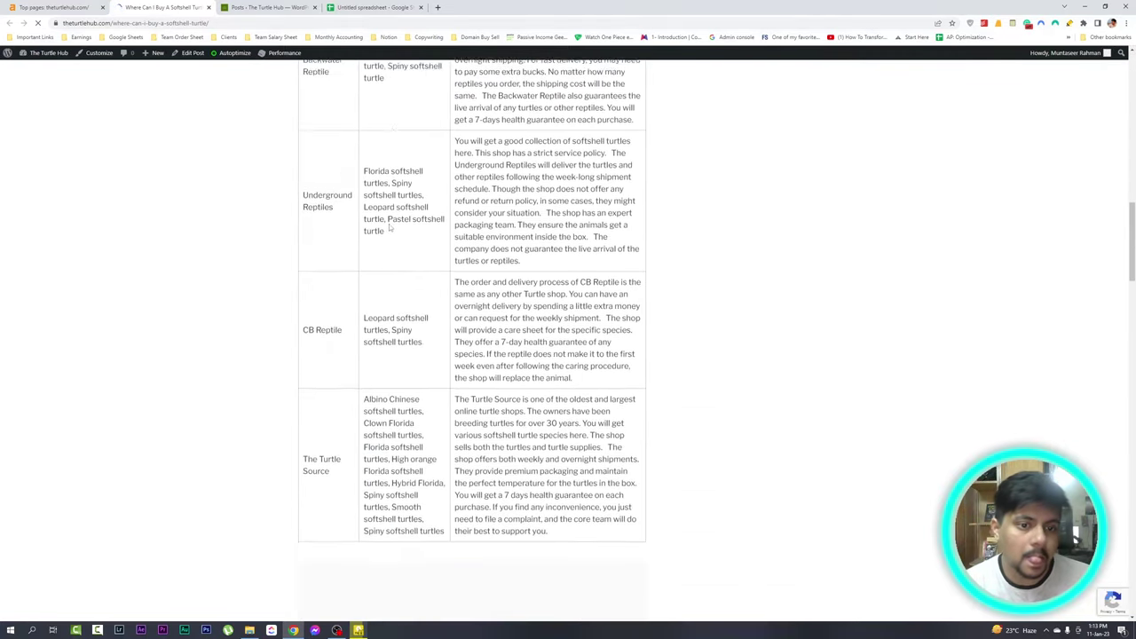
pyautogui.scroll(2, 382, 373)
pyautogui.scroll(3, 394, 356)
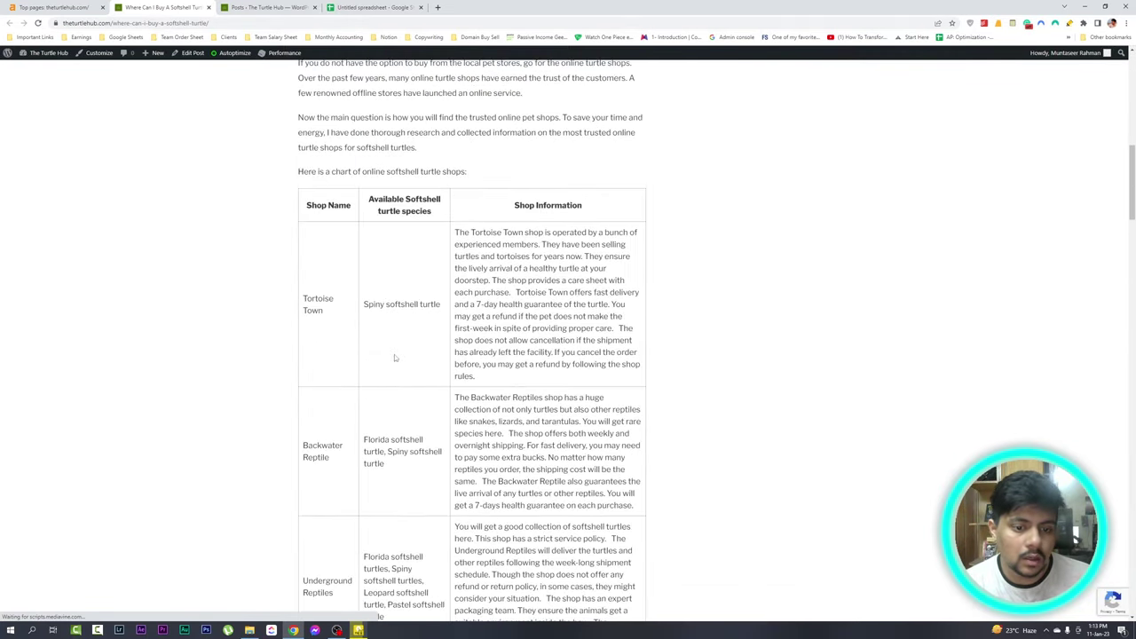
pyautogui.scroll(-2, 399, 366)
pyautogui.moveTo(385, 330); pyautogui.dragTo(389, 320)
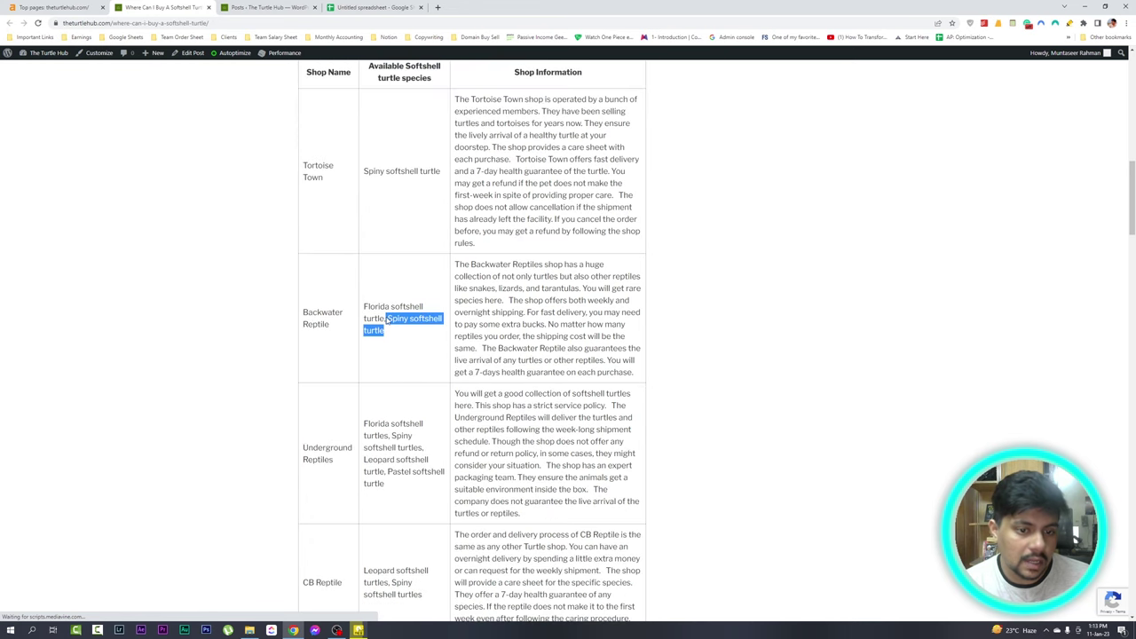
# Scan the rest of the softshell turtle article, including the shop chart and price table, for spiny softshell coverage and return to the Ahrefs report
pyautogui.scroll(2, 387, 320)
pyautogui.click(388, 319)
pyautogui.scroll(-4, 380, 152)
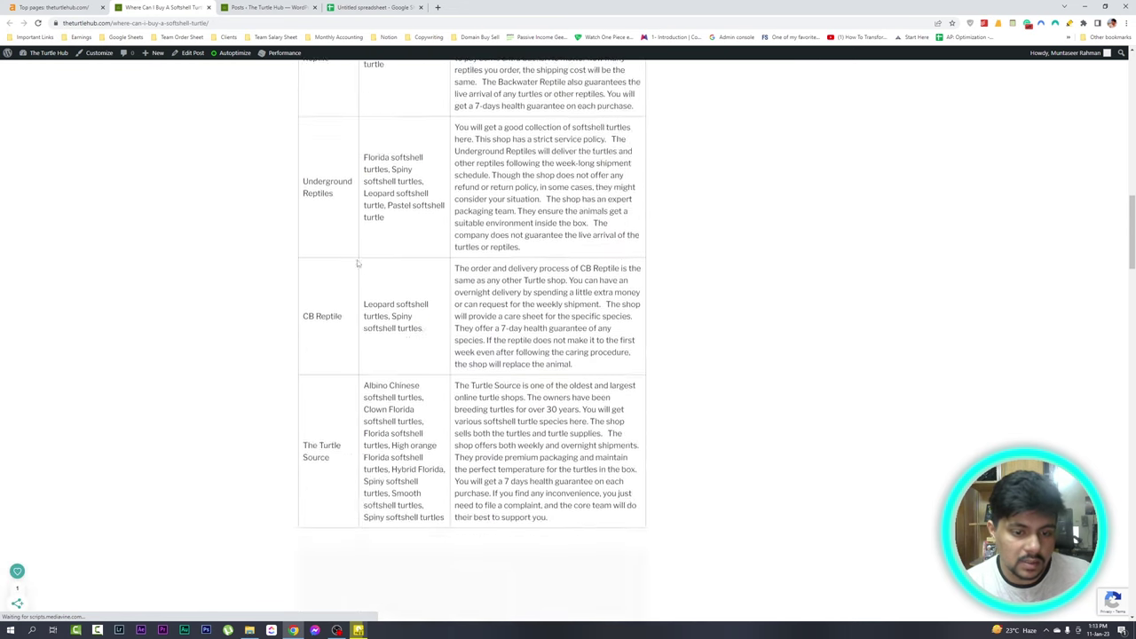
pyautogui.scroll(-15, 373, 293)
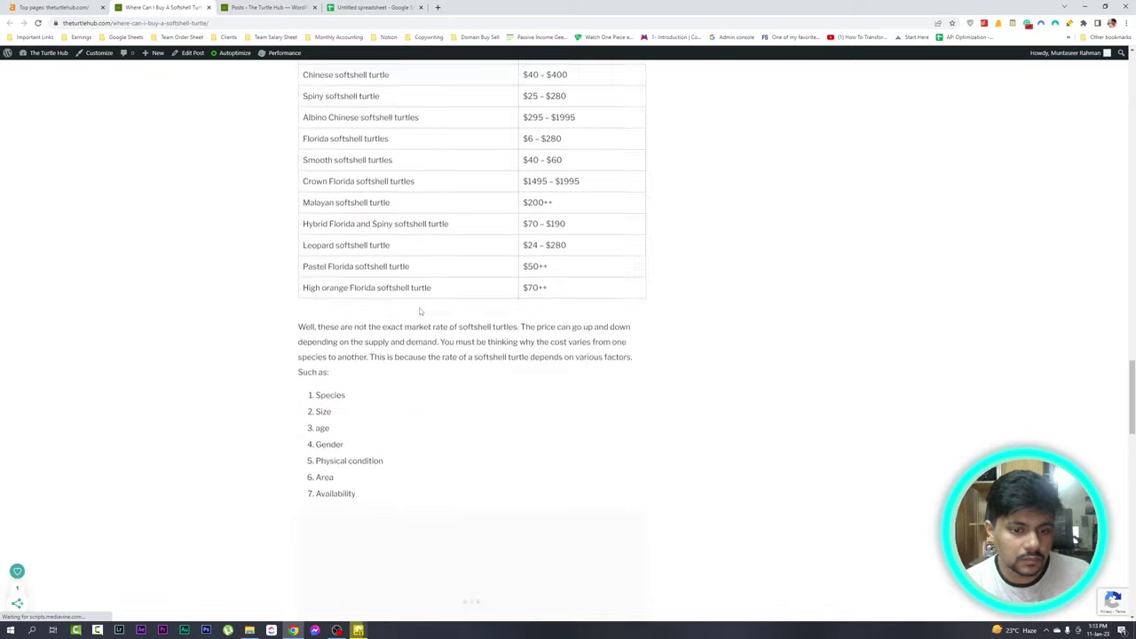
pyautogui.scroll(-10, 421, 312)
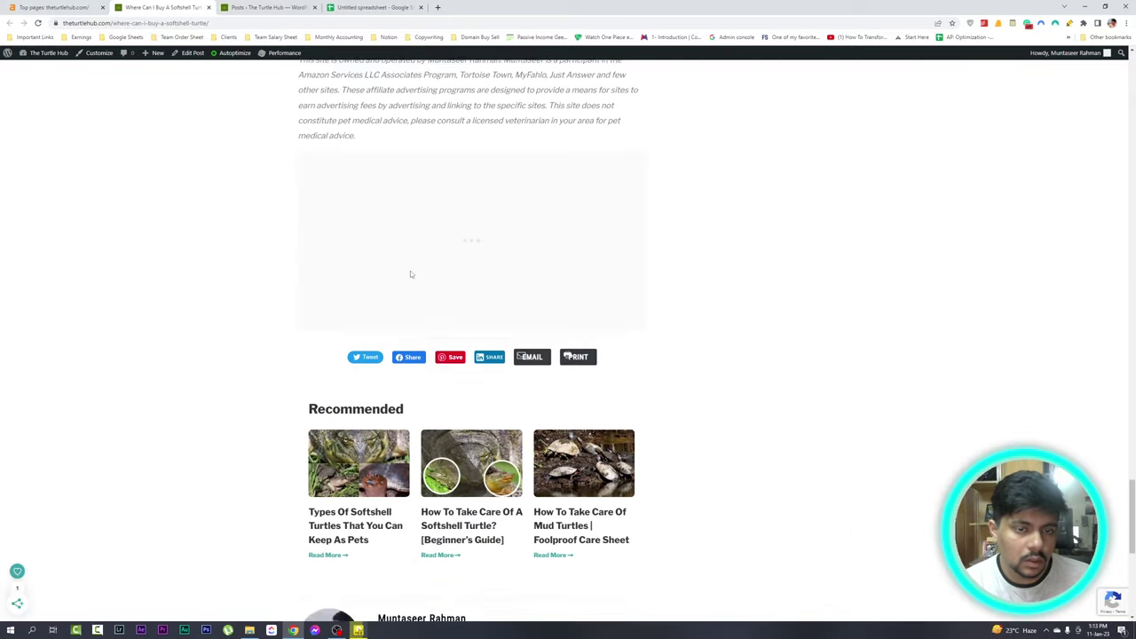
pyautogui.scroll(20, 410, 275)
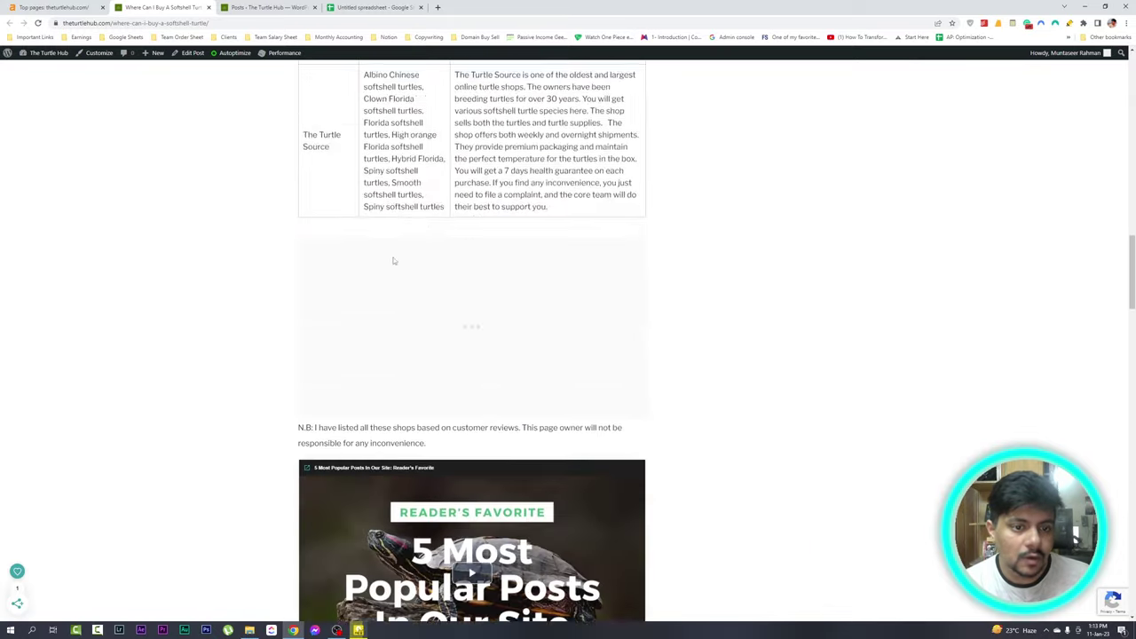
pyautogui.scroll(10, 394, 260)
pyautogui.hotkey('ctrl', 'shift', 'Tab')
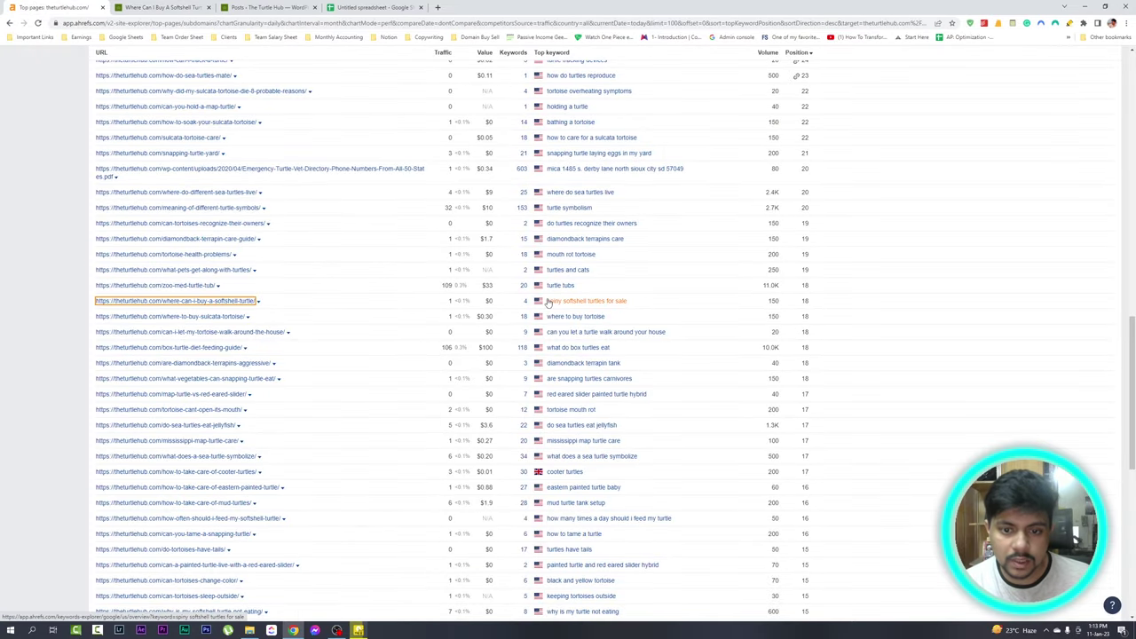
# In the spreadsheet, enter the heading "Page" in cell I10
pyautogui.click(372, 7)
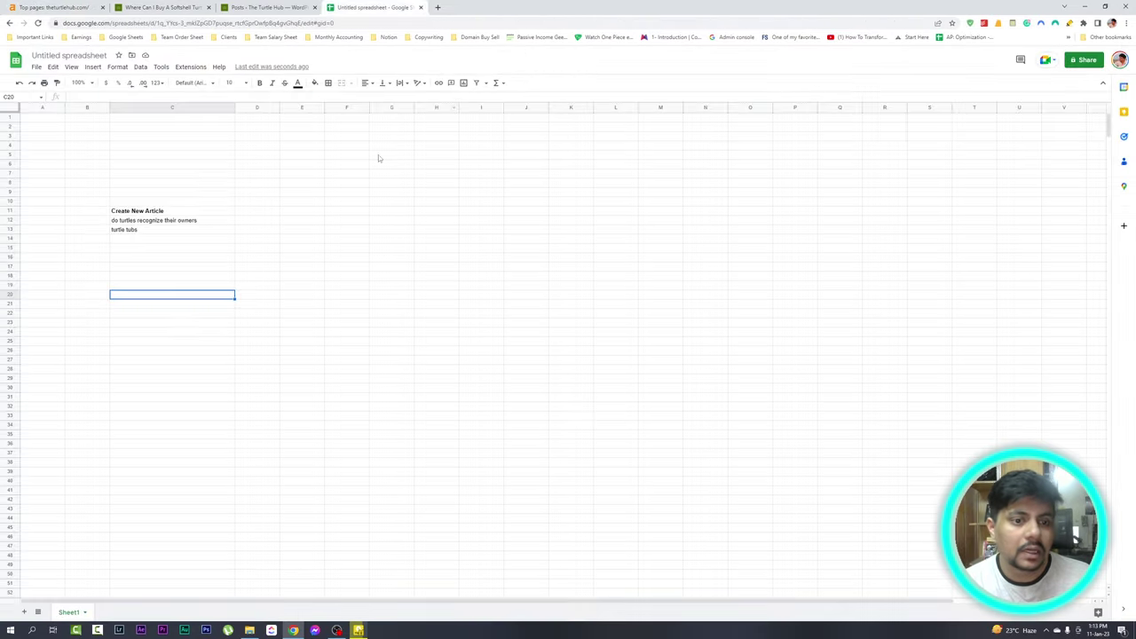
pyautogui.click(84, 8)
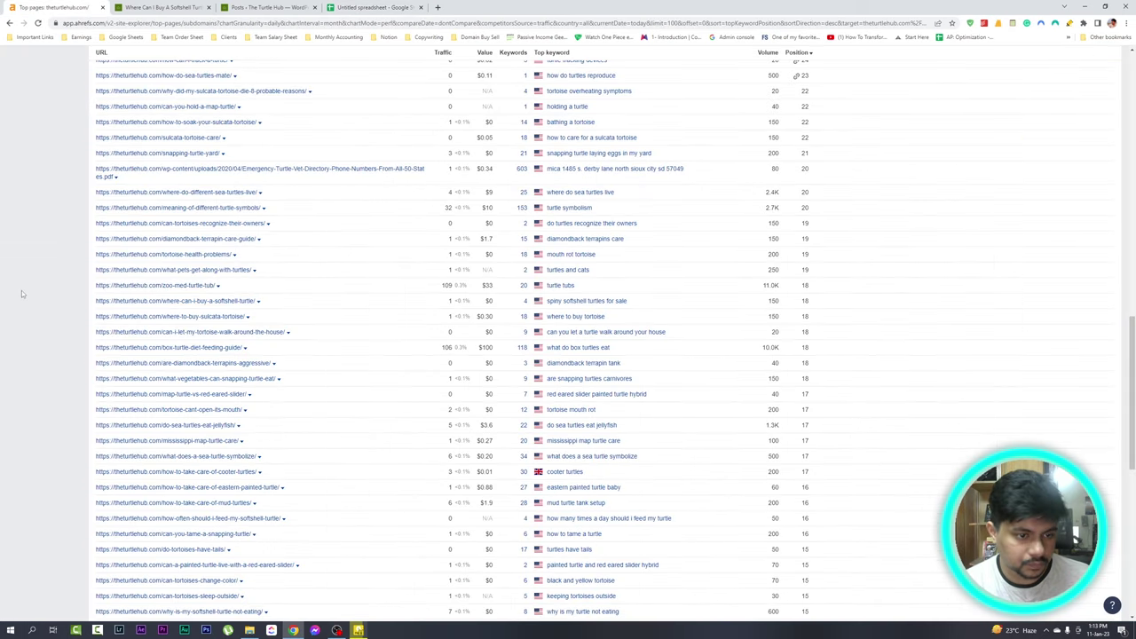
pyautogui.click(387, 7)
pyautogui.click(80, 7)
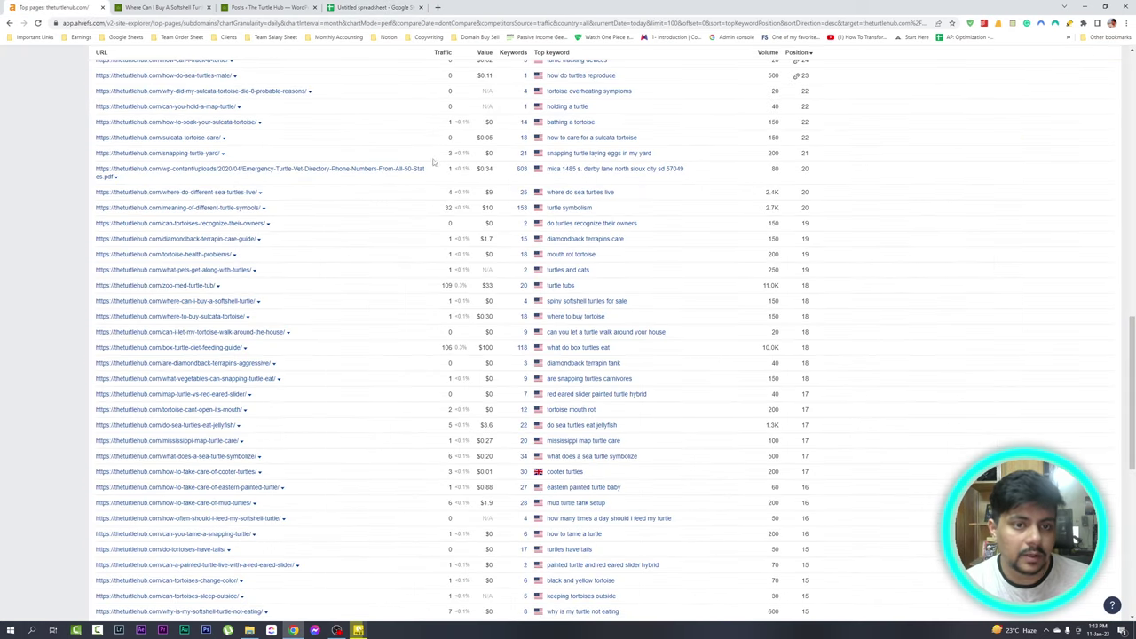
pyautogui.hotkey('ctrl', 'shift', 'Tab')
pyautogui.click(497, 203)
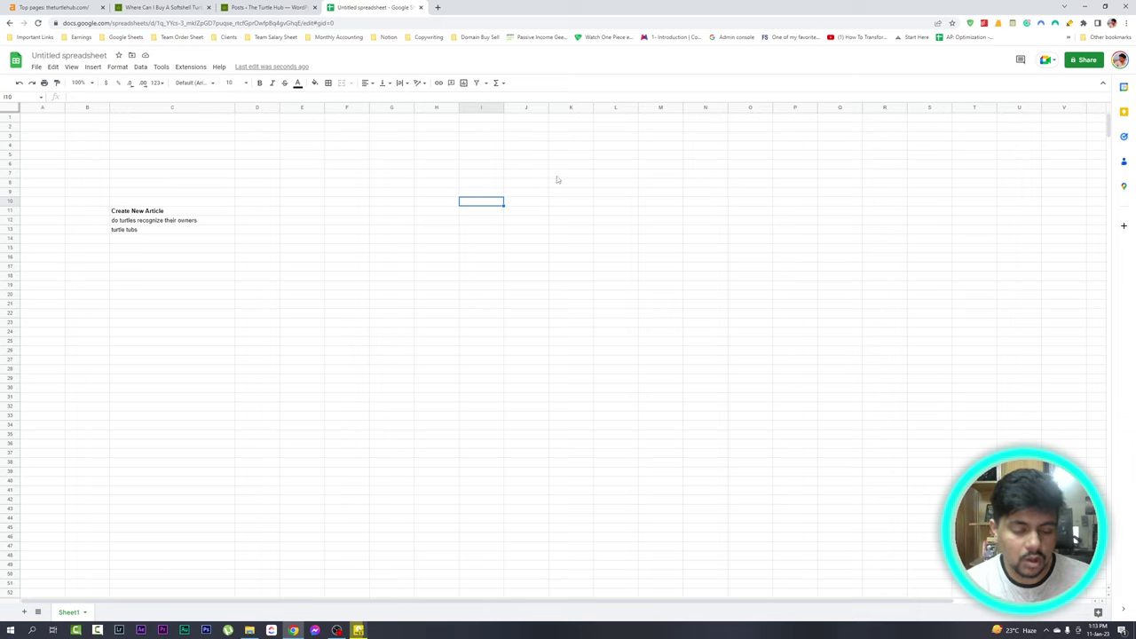
pyautogui.write('From')
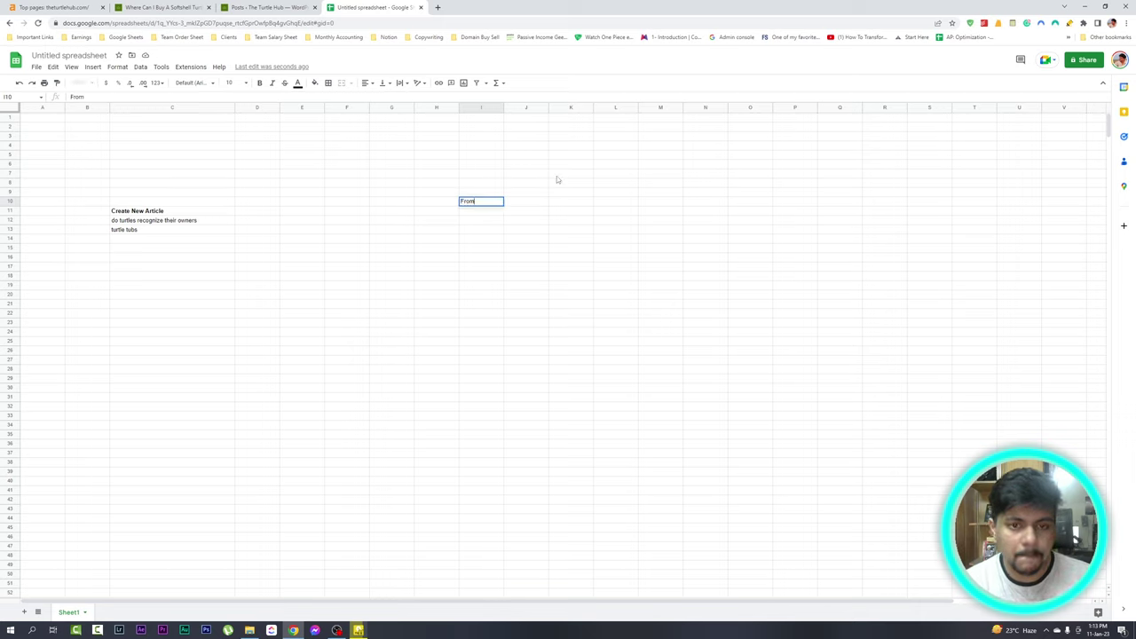
pyautogui.hotkey('ctrl', 'a')
pyautogui.press('BackSpace')
pyautogui.write('Page')
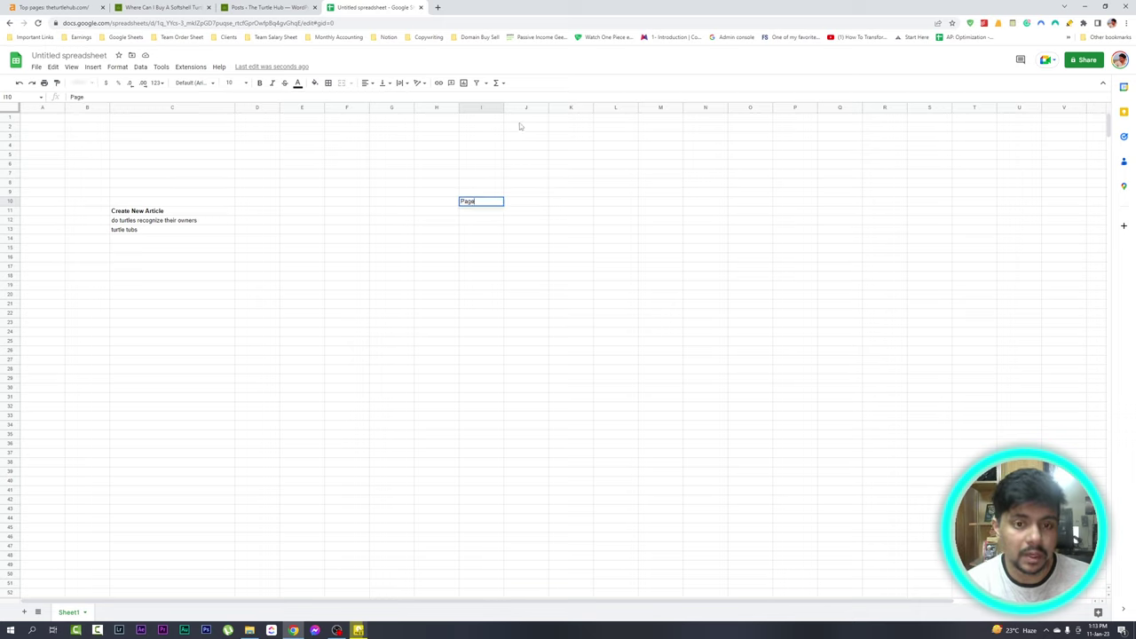
pyautogui.press('Return')
# Move the "Page" heading down to cell I11, level with "Create New Article", and make it bold
pyautogui.click(490, 200)
pyautogui.hotkey('ctrl', 'x')
pyautogui.click(492, 213)
pyautogui.hotkey('ctrl', 'v')
pyautogui.click(518, 202)
pyautogui.click(476, 213)
# Copy the where-can-i-buy-a-softshell-turtle URL from the Ahrefs report and paste it into cell I12 beneath the "Page" heading
pyautogui.click(89, 7)
pyautogui.click(155, 7)
pyautogui.click(44, 7)
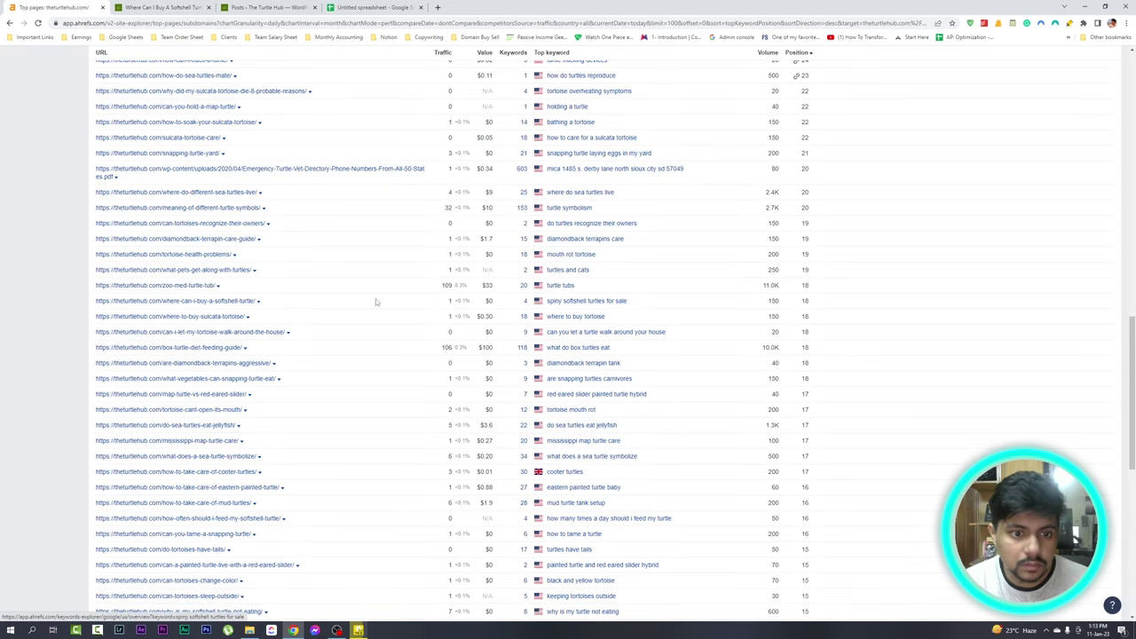
pyautogui.moveTo(89, 303); pyautogui.dragTo(256, 304)
pyautogui.click(38, 287)
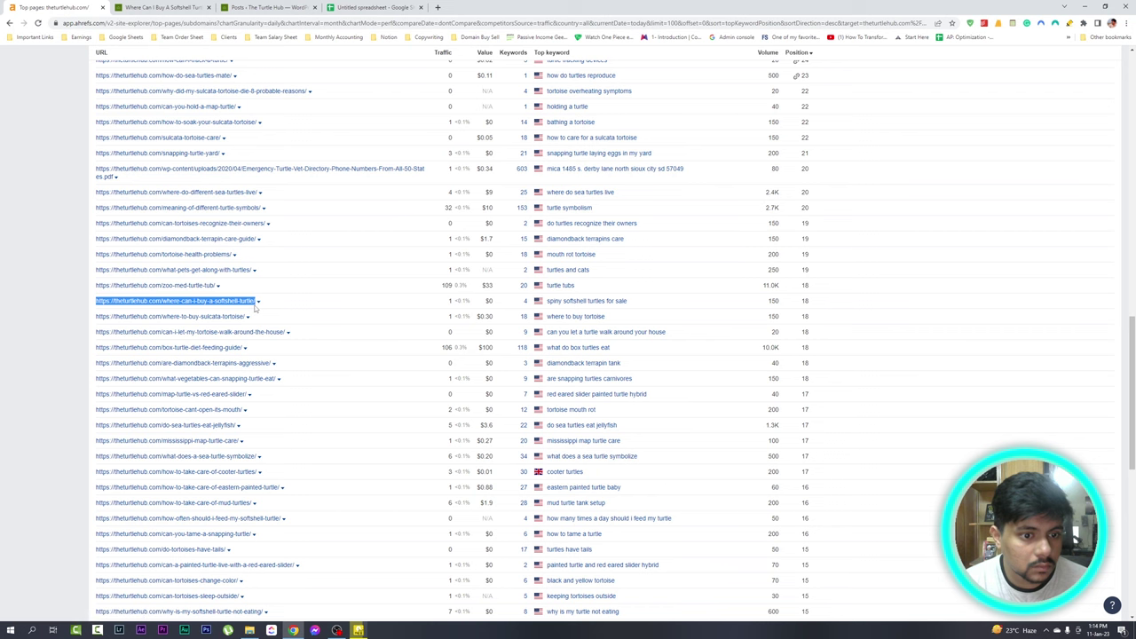
pyautogui.click(252, 8)
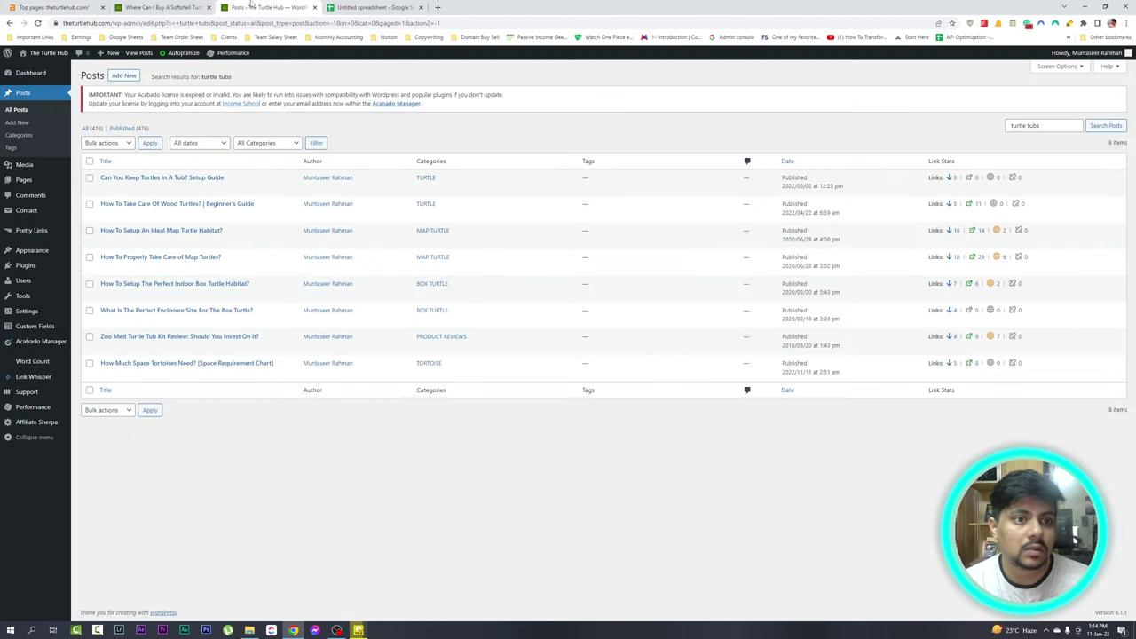
pyautogui.click(160, 7)
pyautogui.click(373, 7)
pyautogui.click(474, 224)
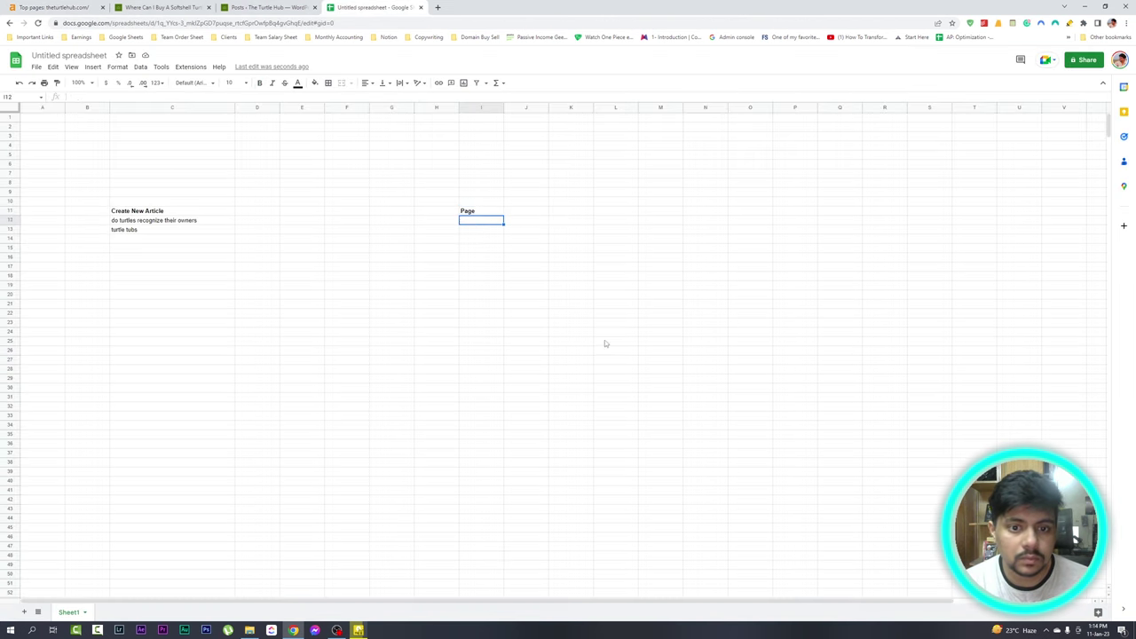
pyautogui.hotkey('ctrl', 'v')
pyautogui.click(607, 342)
# Add the bold heading "Optimize for keyword" in cell J11 and widen column J to fit it
pyautogui.click(529, 211)
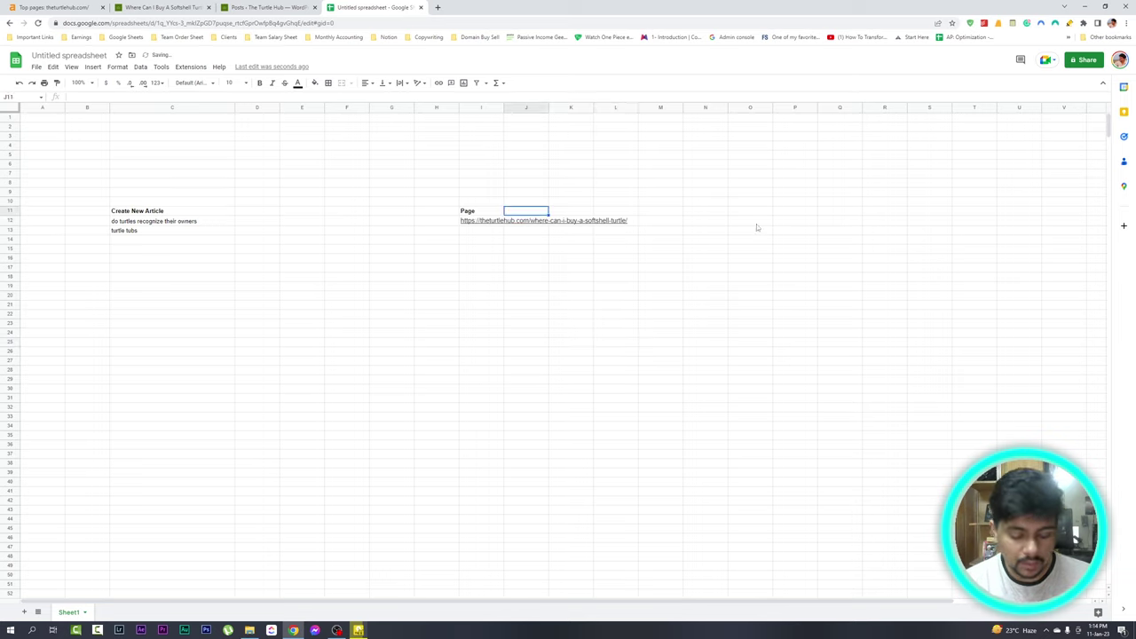
pyautogui.write('Optimize')
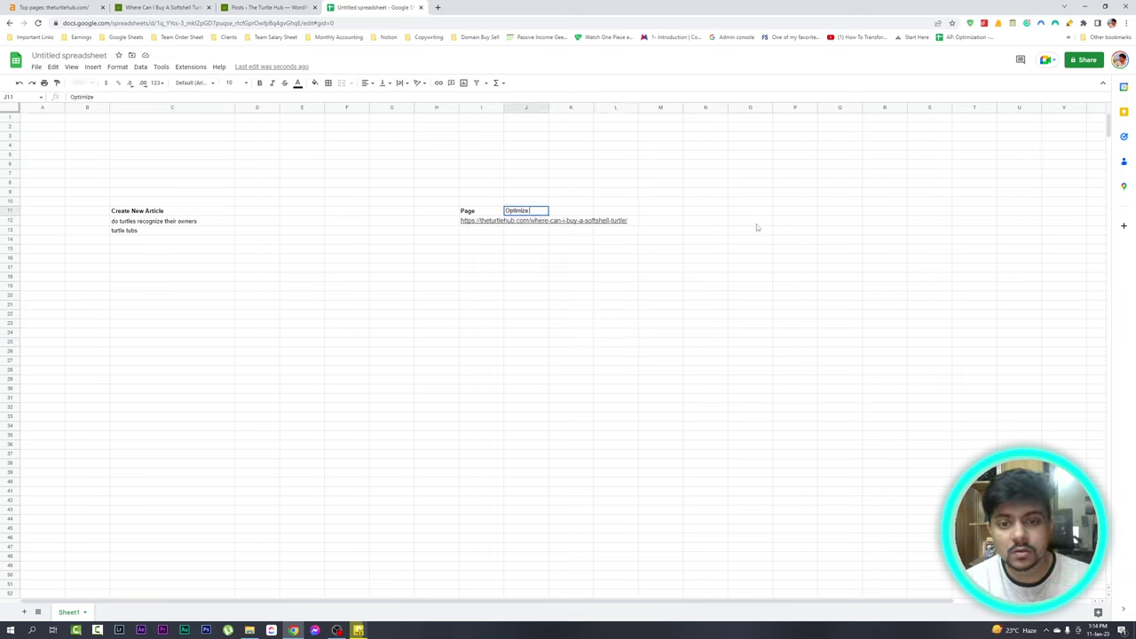
pyautogui.write(' for keyword')
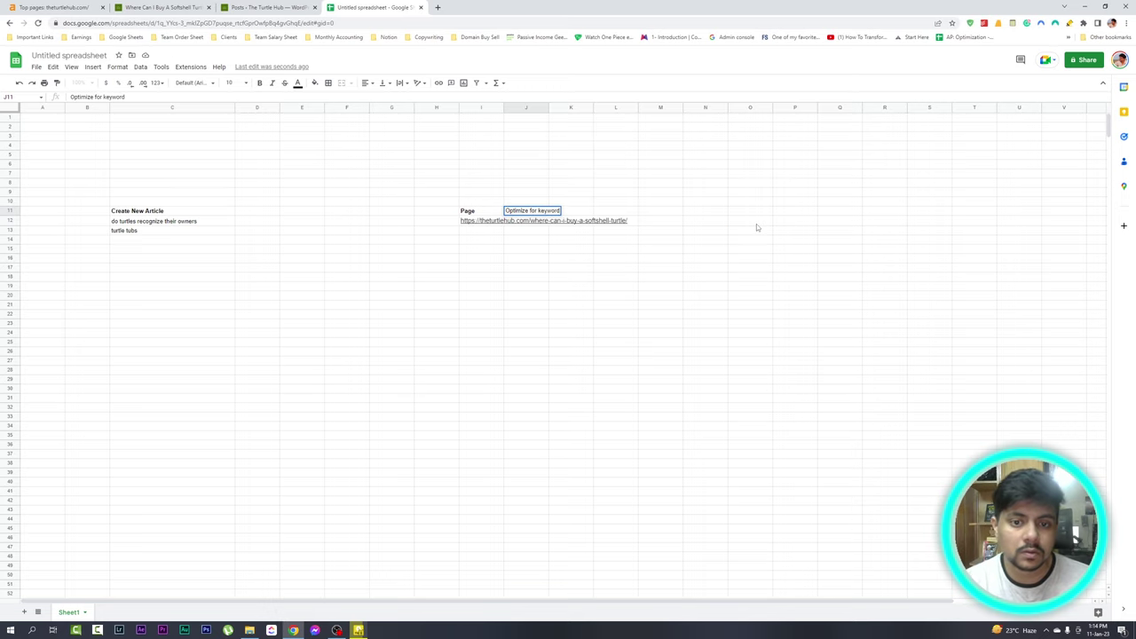
pyautogui.click(757, 224)
pyautogui.click(529, 211)
pyautogui.click(571, 343)
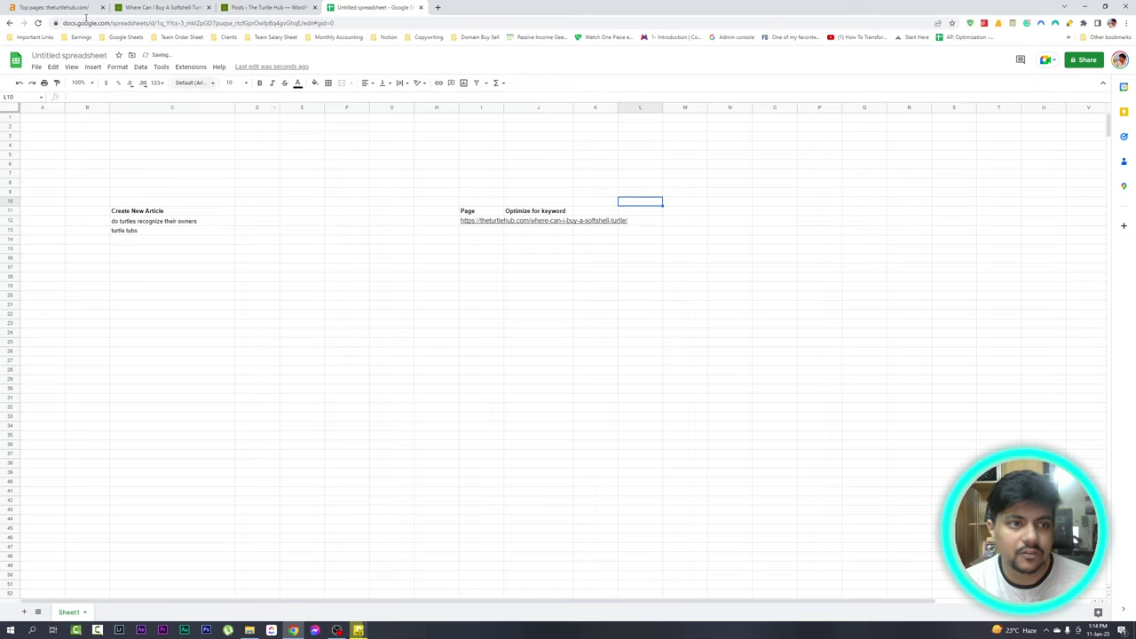
# Copy the keyword "spiny softshell turtles for sale" from the Ahrefs report and paste it into cell J13 of the spreadsheet
pyautogui.click(54, 7)
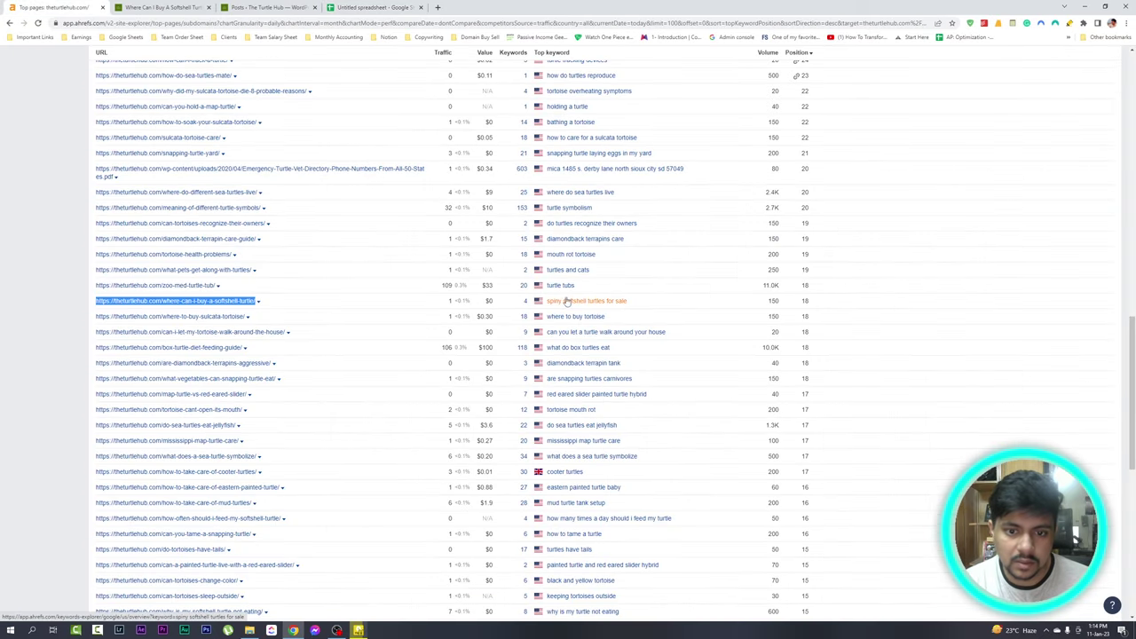
pyautogui.moveTo(545, 301); pyautogui.dragTo(628, 302)
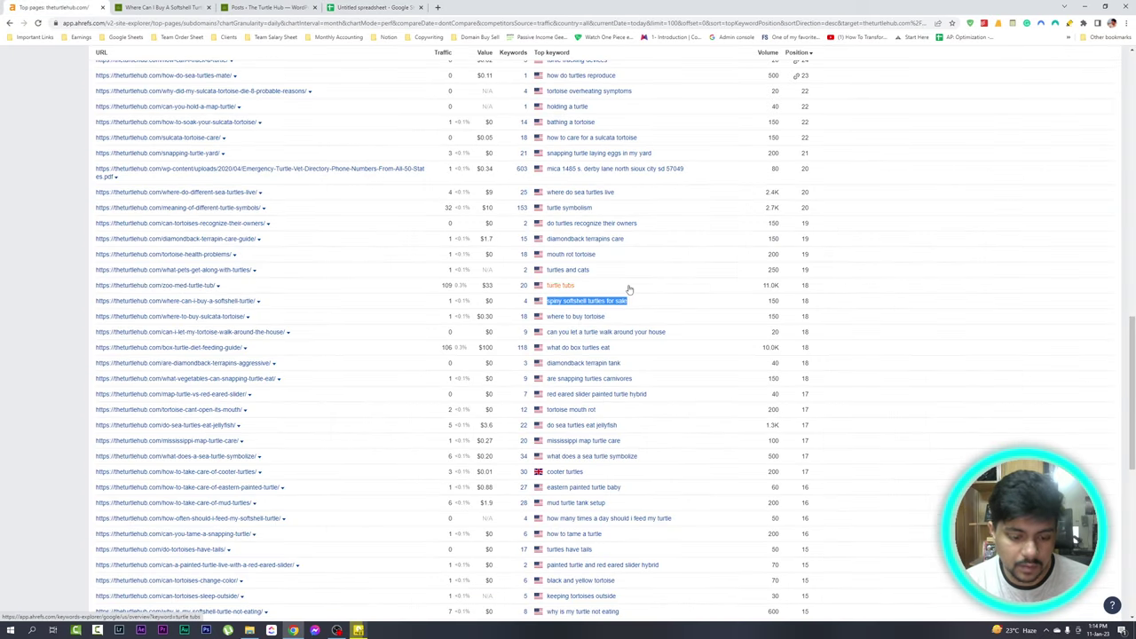
pyautogui.click(159, 7)
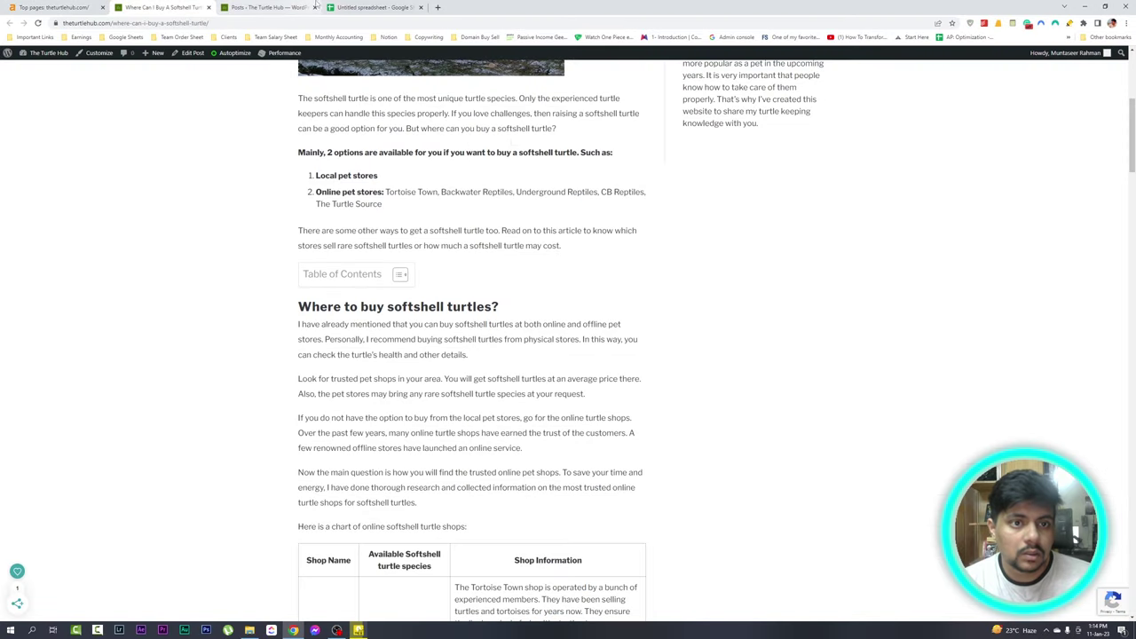
pyautogui.click(373, 7)
pyautogui.click(548, 217)
pyautogui.press('Down')
pyautogui.press('Down')
pyautogui.hotkey('ctrl', 'v')
pyautogui.click(773, 341)
# Move the "spiny softshell turtles for sale" keyword up to cell J12 beside its page URL and widen column J to fit it
pyautogui.click(530, 234)
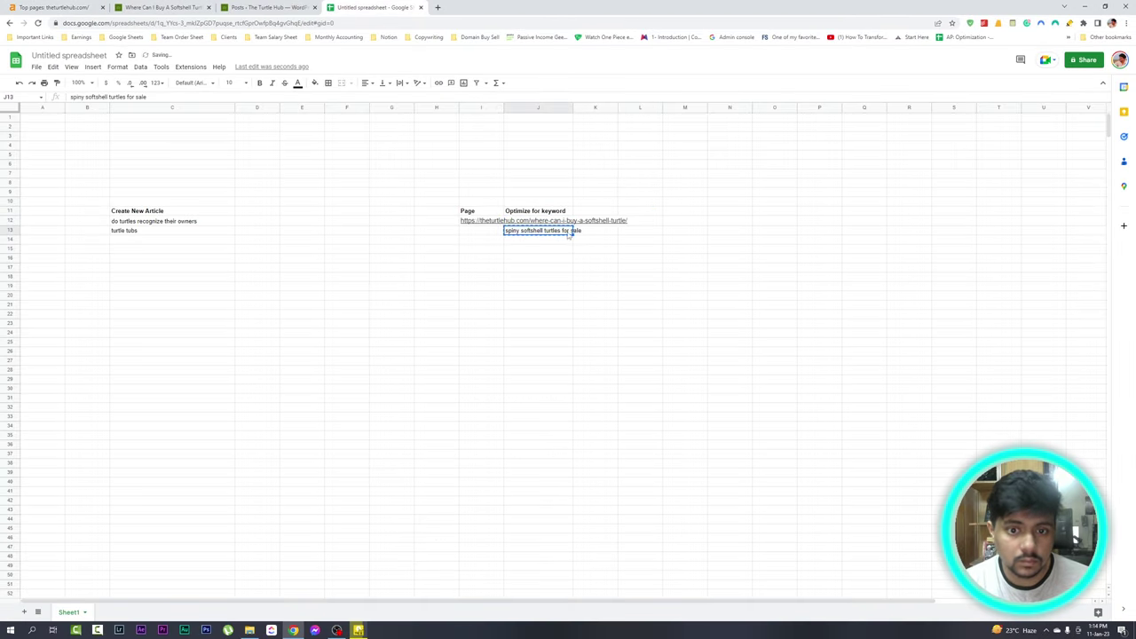
pyautogui.moveTo(569, 233); pyautogui.dragTo(571, 223)
pyautogui.click(728, 287)
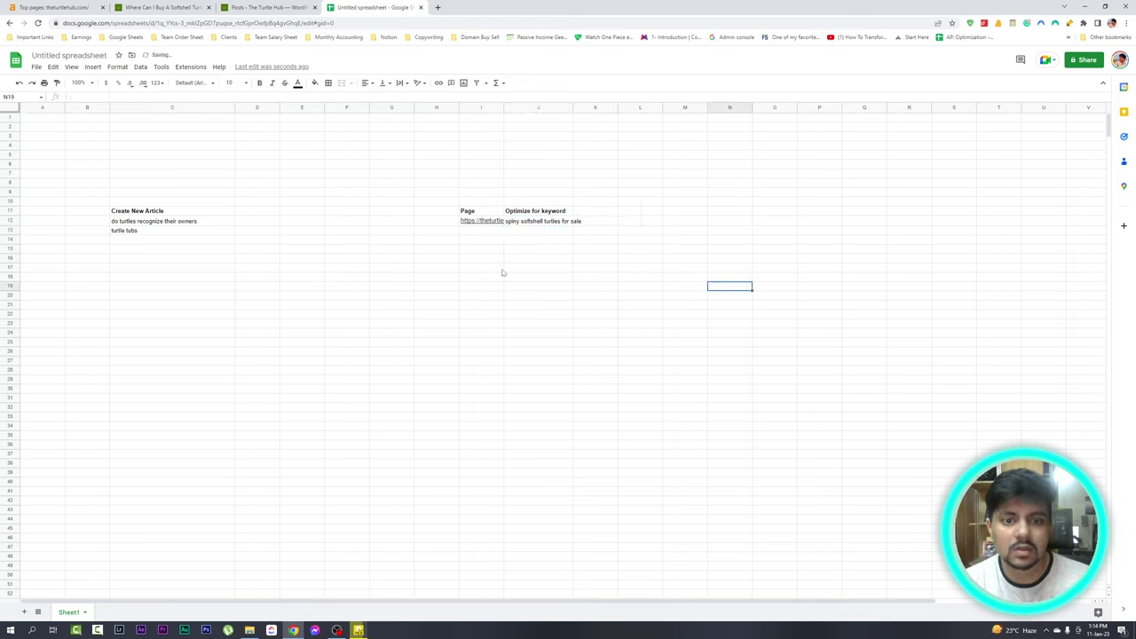
pyautogui.click(698, 197)
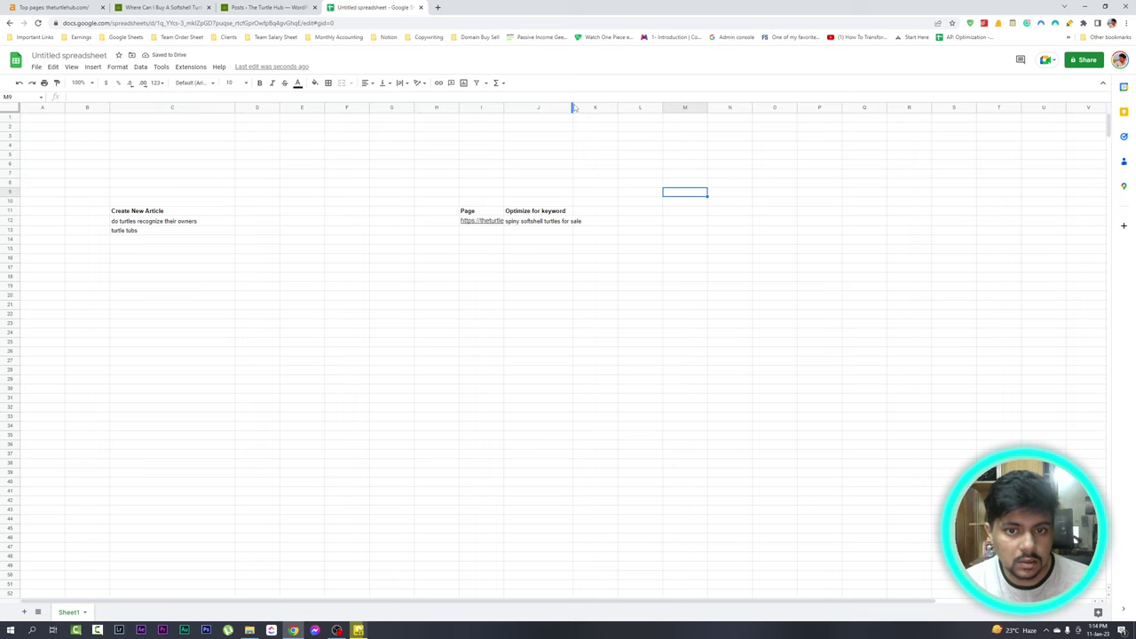
pyautogui.moveTo(574, 108); pyautogui.dragTo(585, 107)
# Add the bold heading "Action Plan" in cell K11
pyautogui.click(613, 215)
pyautogui.write('A')
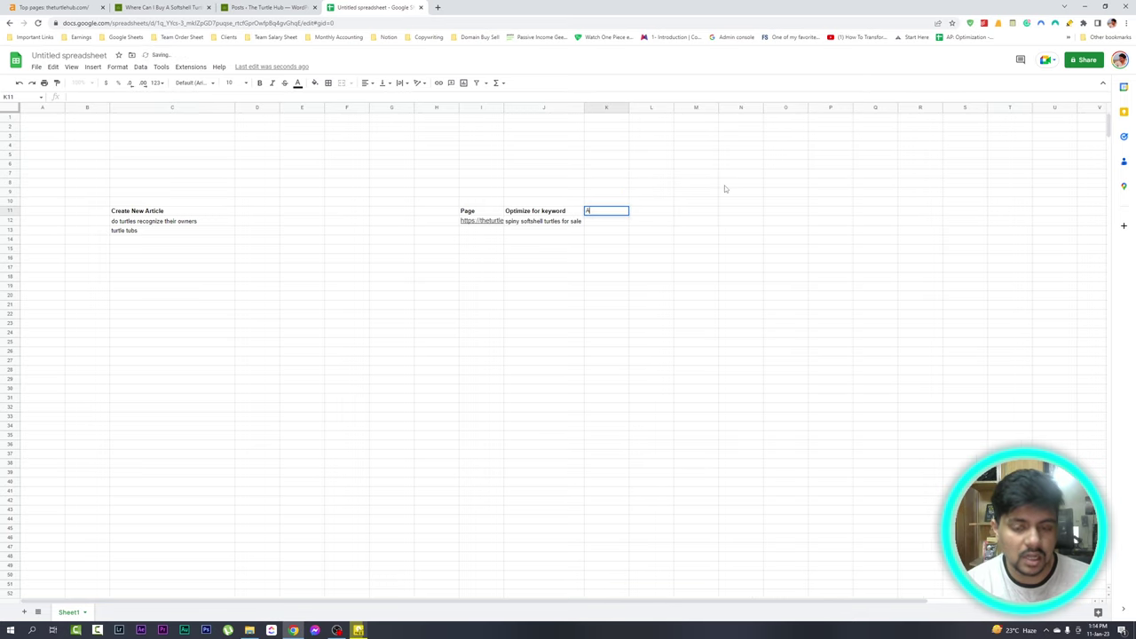
pyautogui.write('ction Plan')
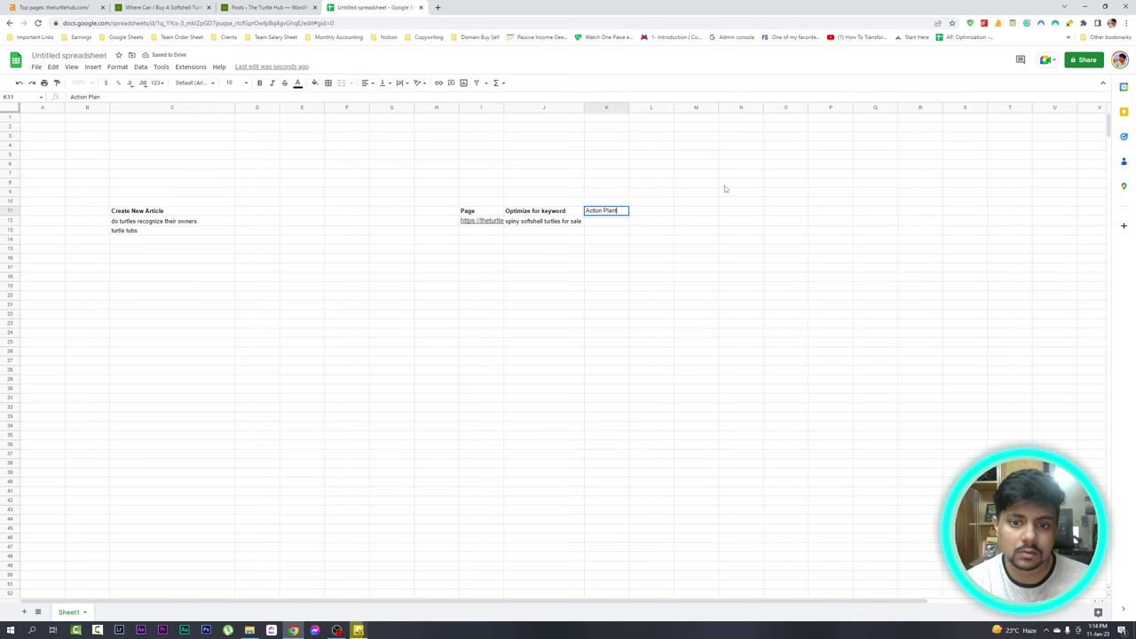
pyautogui.write('t')
pyautogui.press('BackSpace')
pyautogui.press('Left')
pyautogui.press('Right')
pyautogui.hotkey('ctrl', 'b')
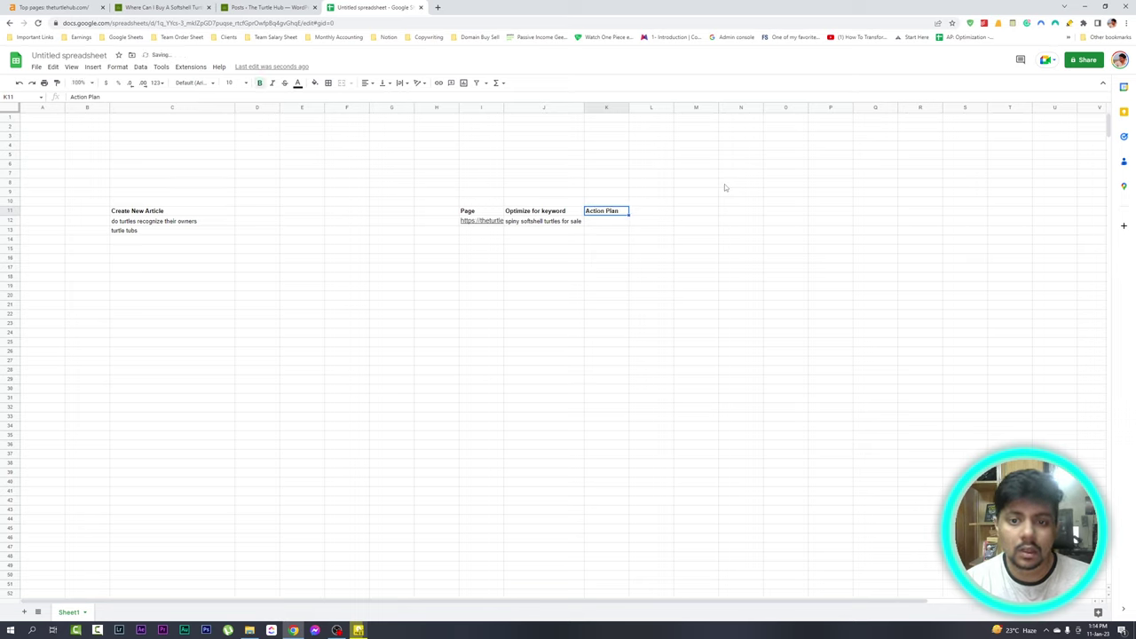
# Enter the action plan "add a separate h2 subheading on the keyword and write some content on it" in cell K12
pyautogui.press('Down')
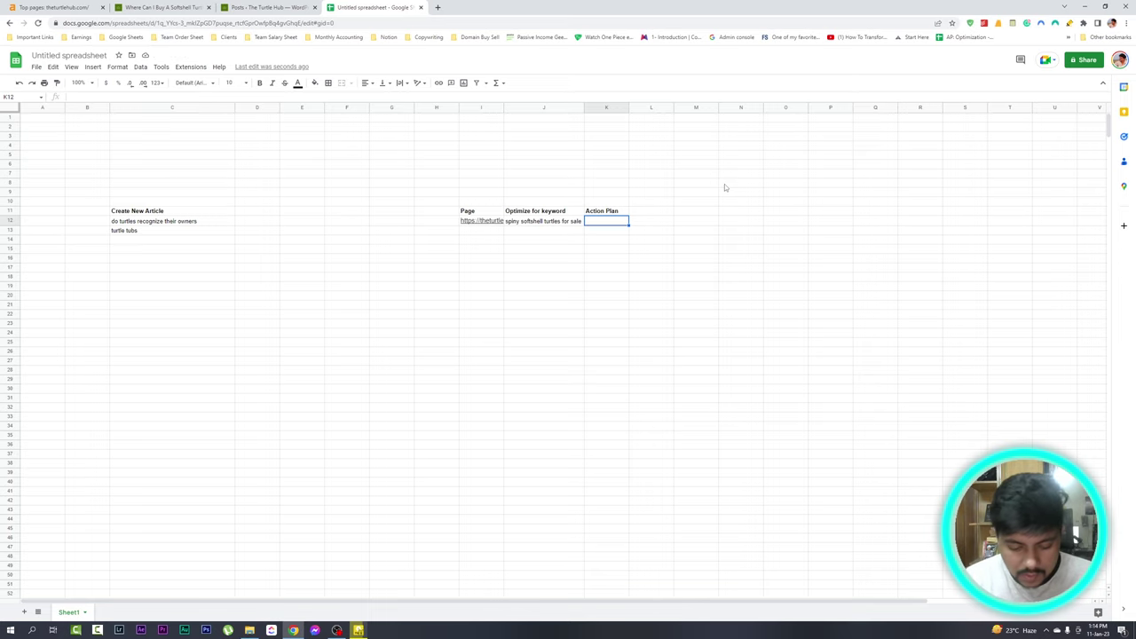
pyautogui.write('add a separ')
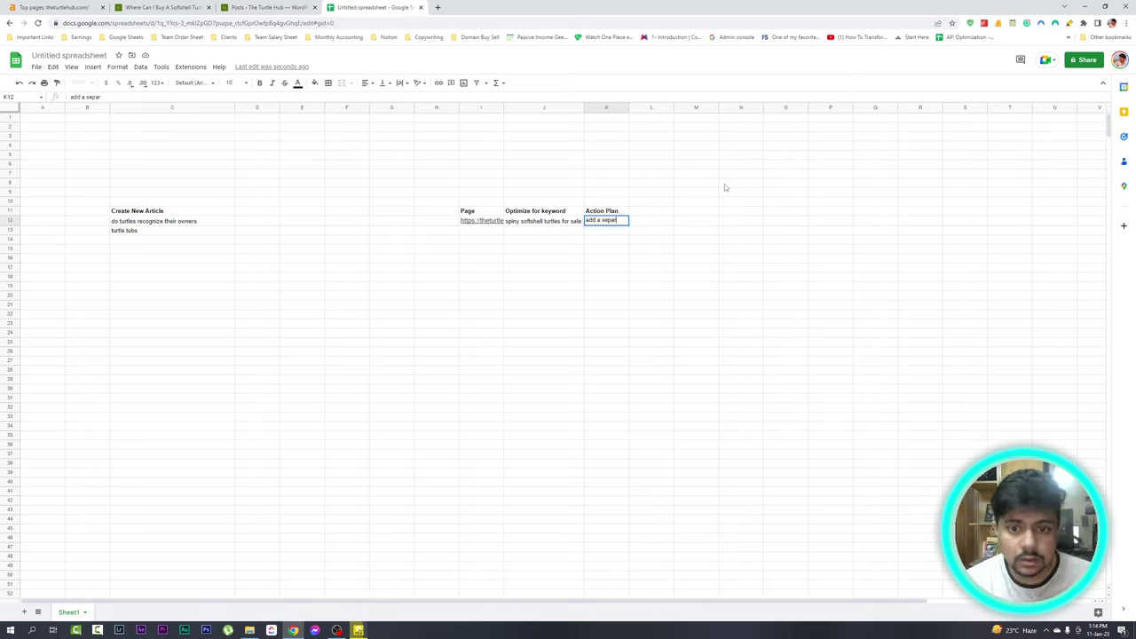
pyautogui.write('ate h2 subhea')
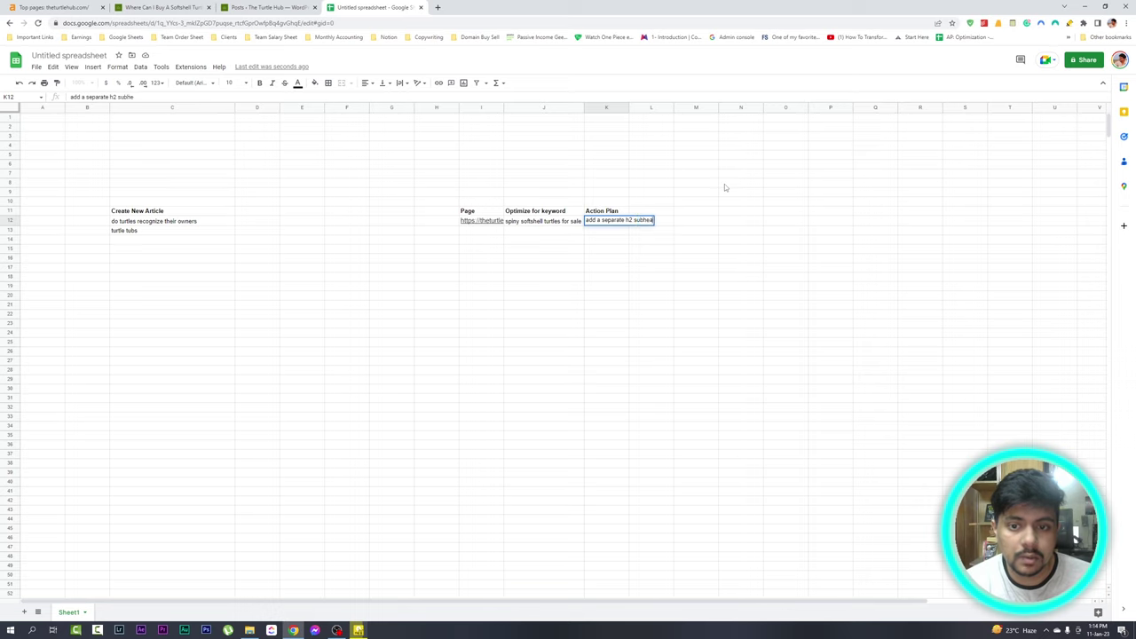
pyautogui.write('ding on the')
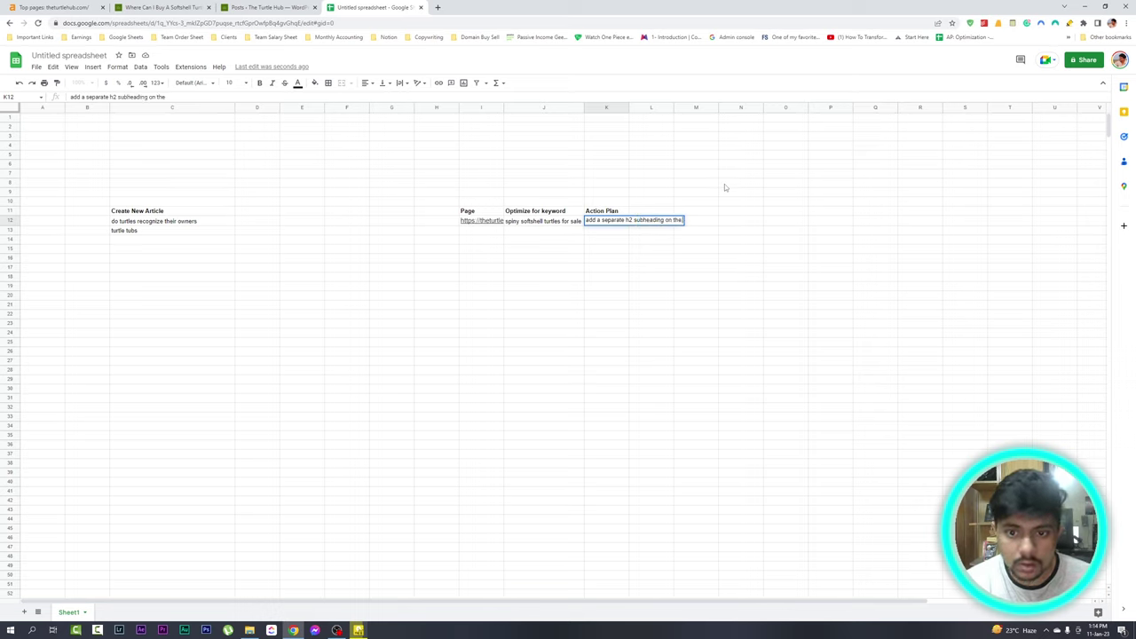
pyautogui.write(' keyword and')
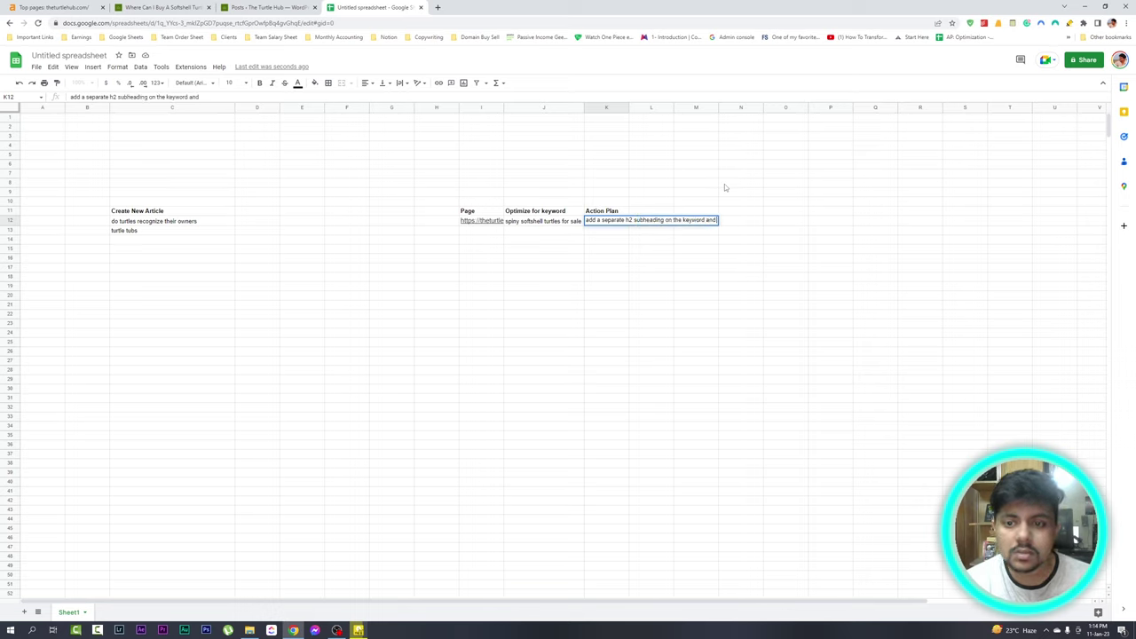
pyautogui.write(' w')
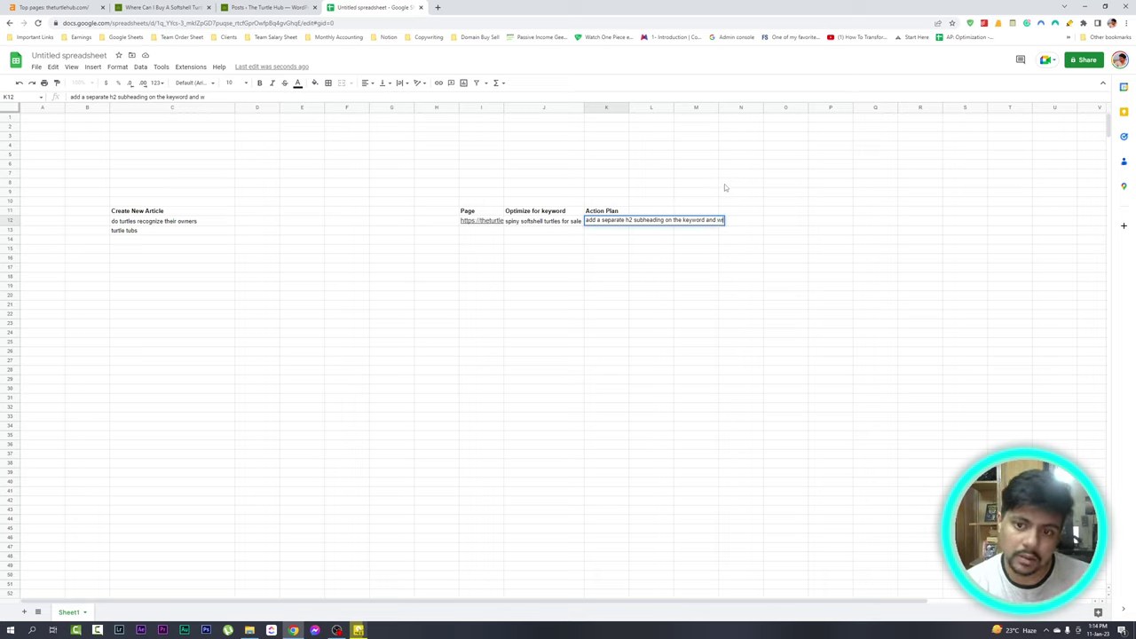
pyautogui.write('rite some content on it')
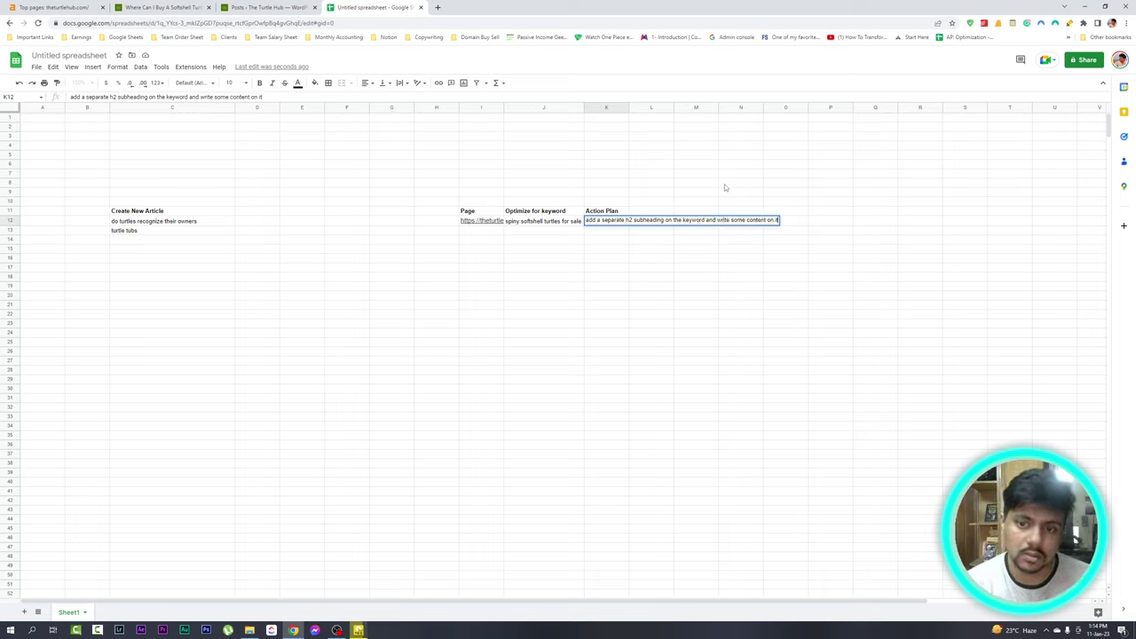
# Confirm the action plan entry in K12 and copy the keyword "where to buy tortoise" from the Ahrefs report
pyautogui.press('Return')
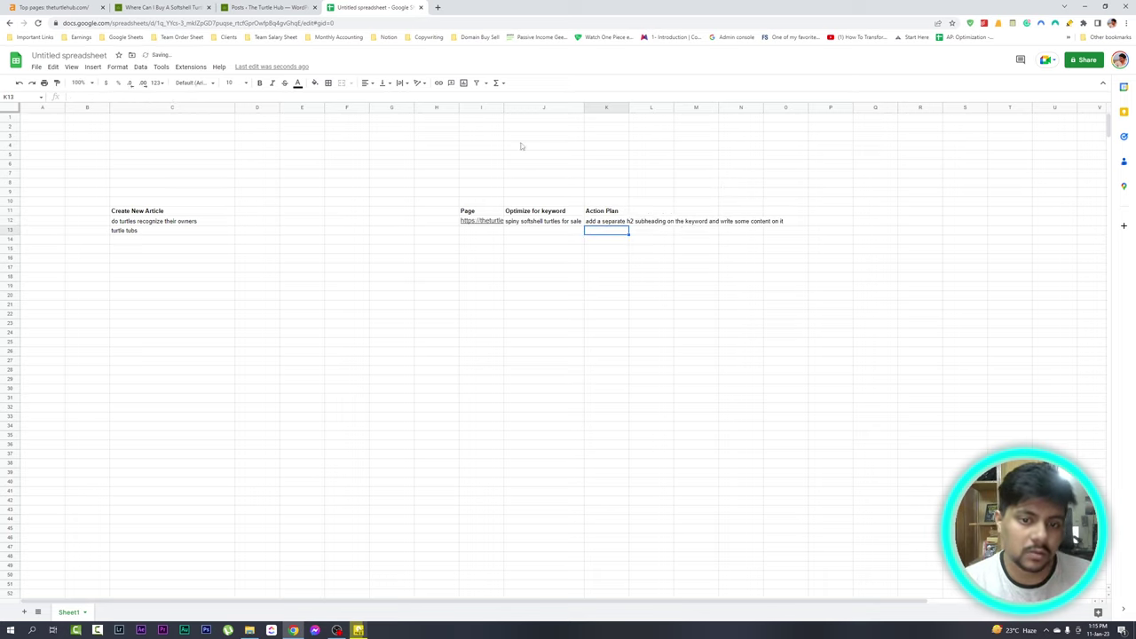
pyautogui.click(78, 7)
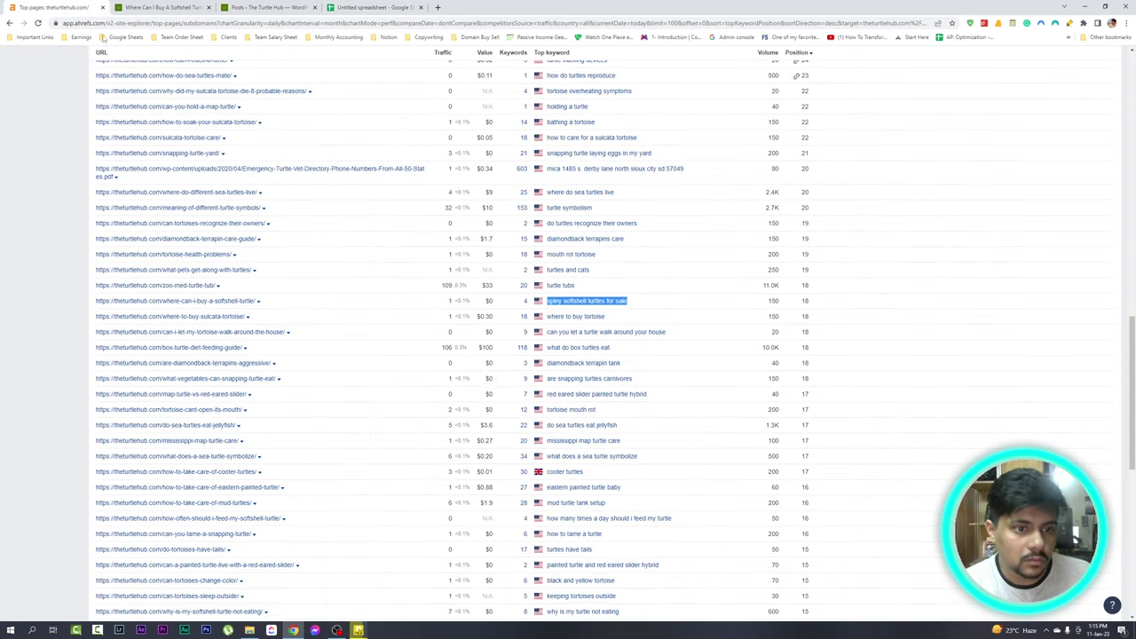
pyautogui.click(548, 317)
pyautogui.moveTo(548, 317); pyautogui.dragTo(602, 316)
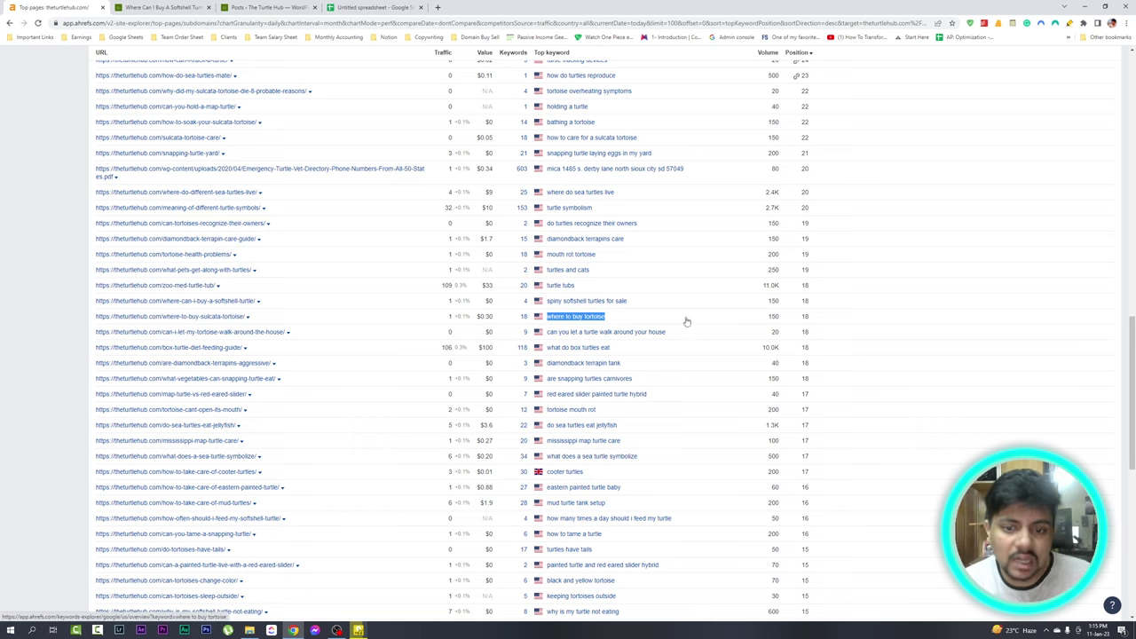
# Close the softshell turtle article and search the WordPress posts for "where to buy tortoise"
pyautogui.click(163, 6)
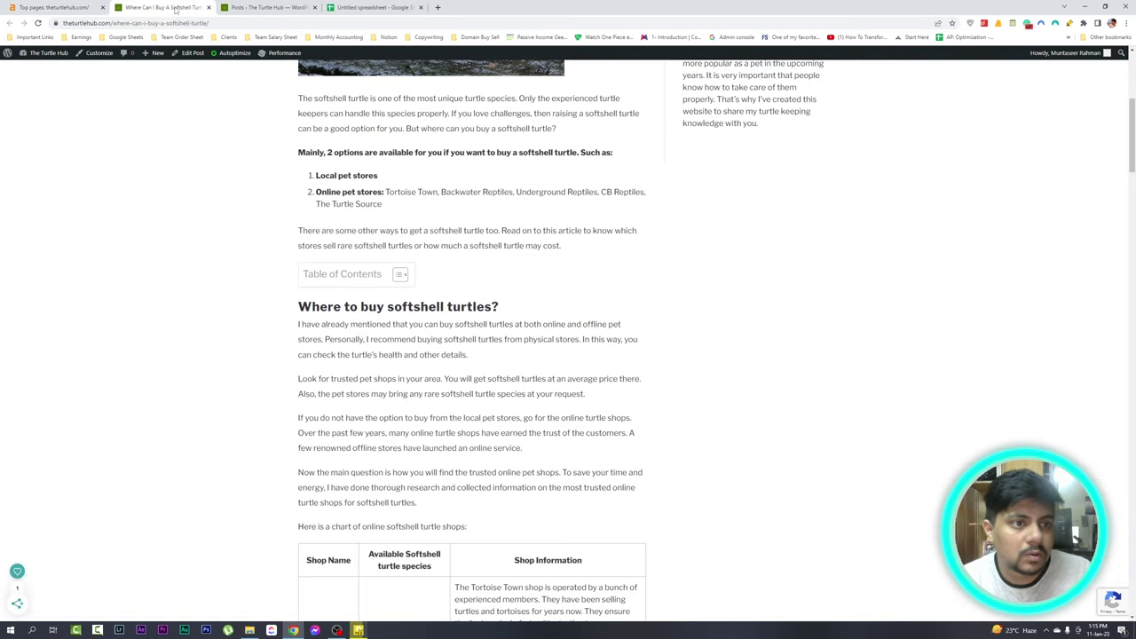
pyautogui.click(210, 7)
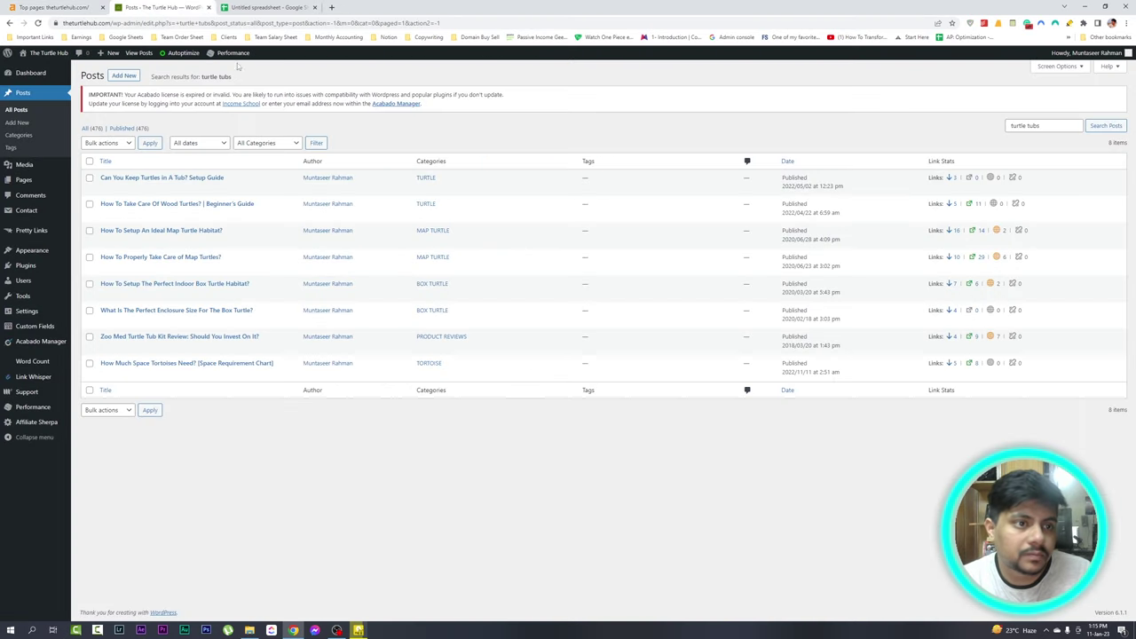
pyautogui.click(1039, 125)
pyautogui.write('where to buy tortoise')
pyautogui.click(1106, 125)
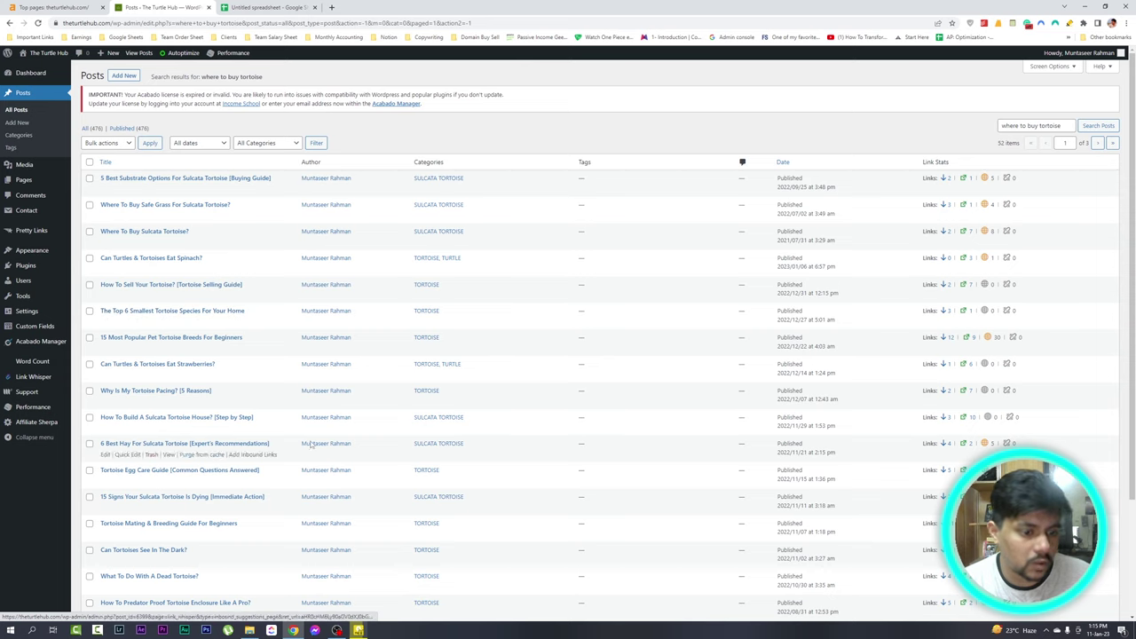
# Shorten the WordPress posts search to "buy tortoise" and run it again
pyautogui.click(1028, 125)
pyautogui.moveTo(1028, 125); pyautogui.dragTo(1000, 125)
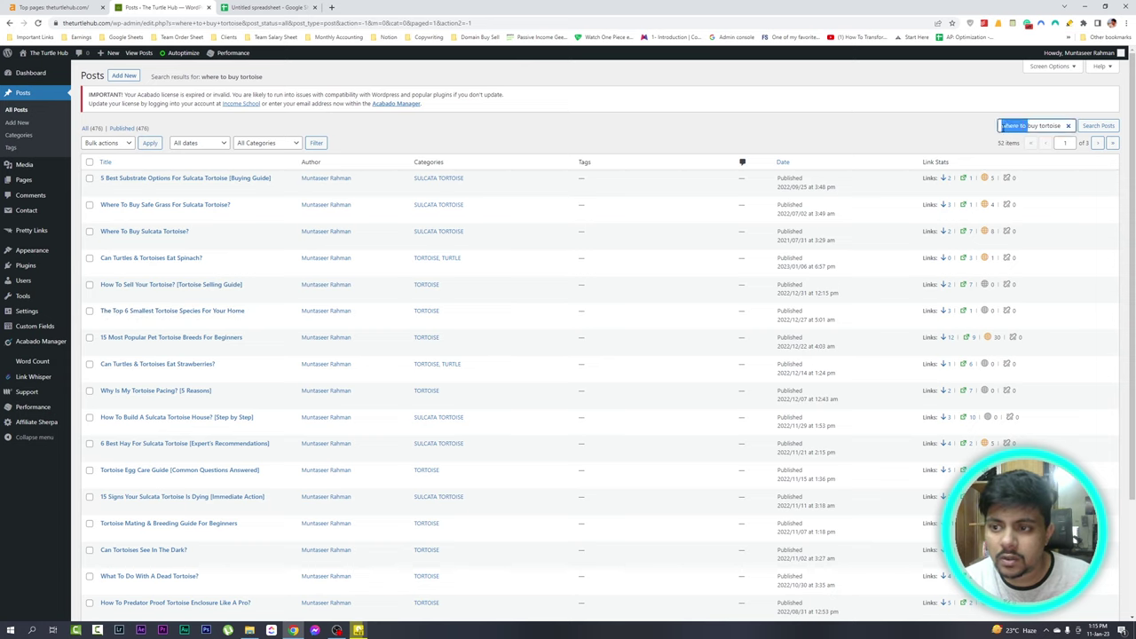
pyautogui.press('BackSpace')
pyautogui.press('Return')
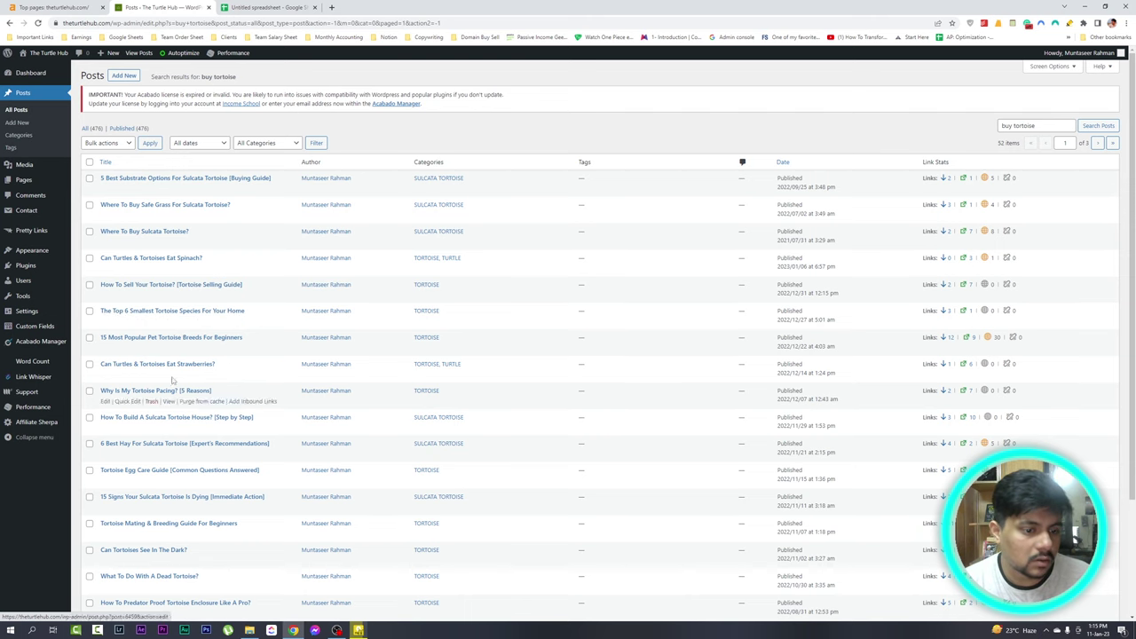
# Add the keyword "where to buy tortoise" in cell C14 of the spreadsheet's Create New Article list
pyautogui.click(53, 7)
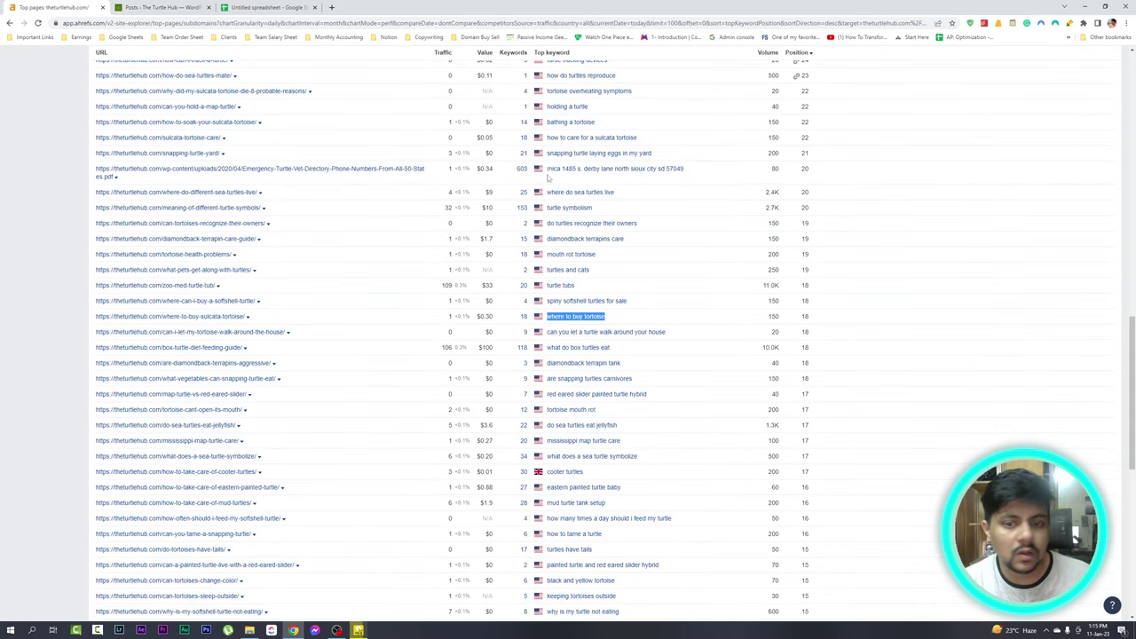
pyautogui.click(331, 7)
pyautogui.click(267, 7)
pyautogui.hotkey('ctrl', 'shift', 'Tab')
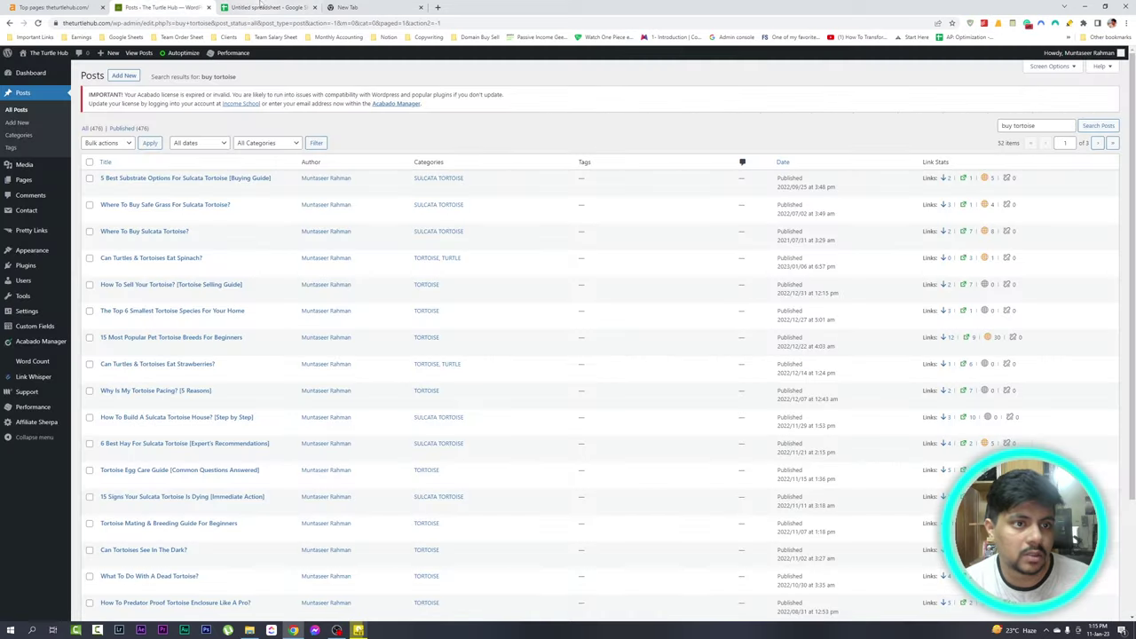
pyautogui.click(262, 7)
pyautogui.click(138, 233)
pyautogui.click(147, 241)
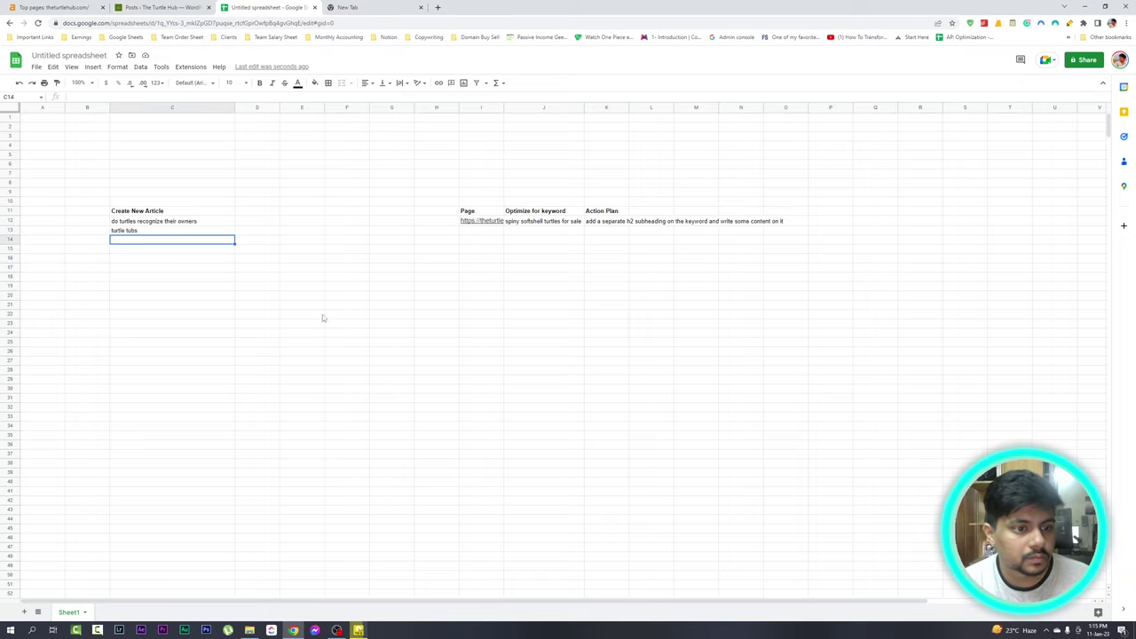
pyautogui.write('where to buy tortoise')
pyautogui.click(346, 371)
# Rename the spreadsheet as "TheTurtleHub Optimization"
pyautogui.click(86, 55)
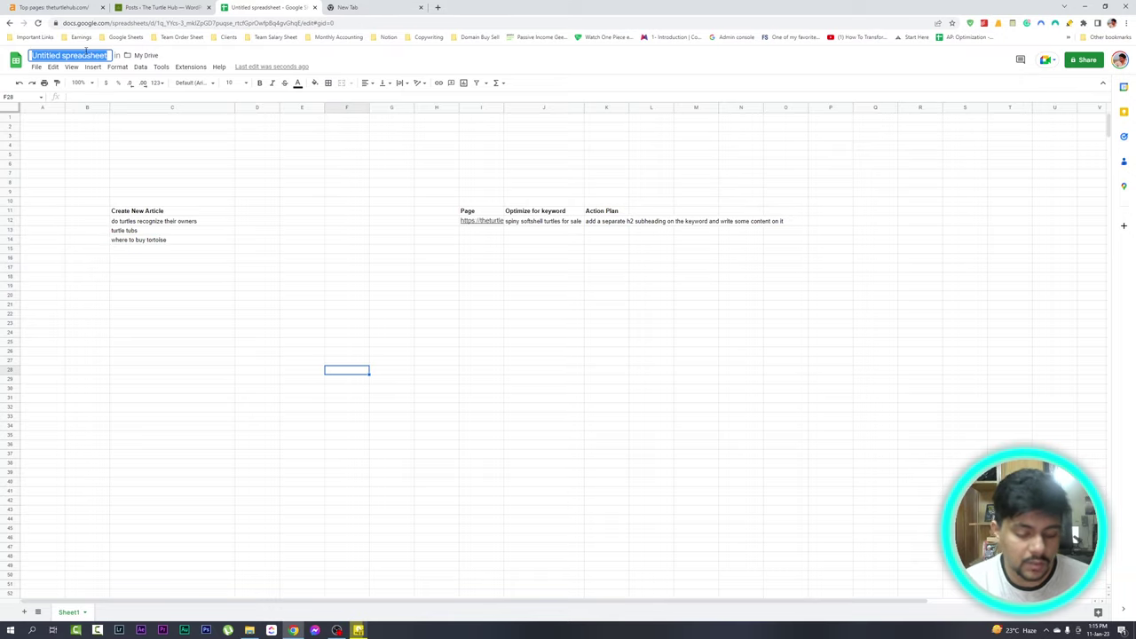
pyautogui.write('TheT')
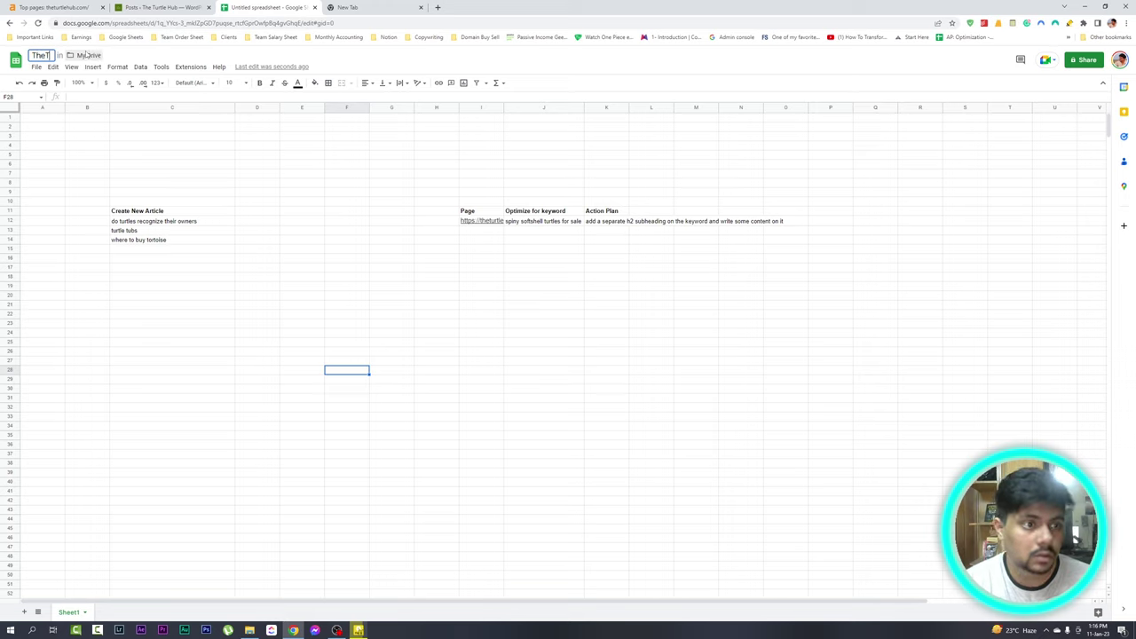
pyautogui.write('urtleHub Op')
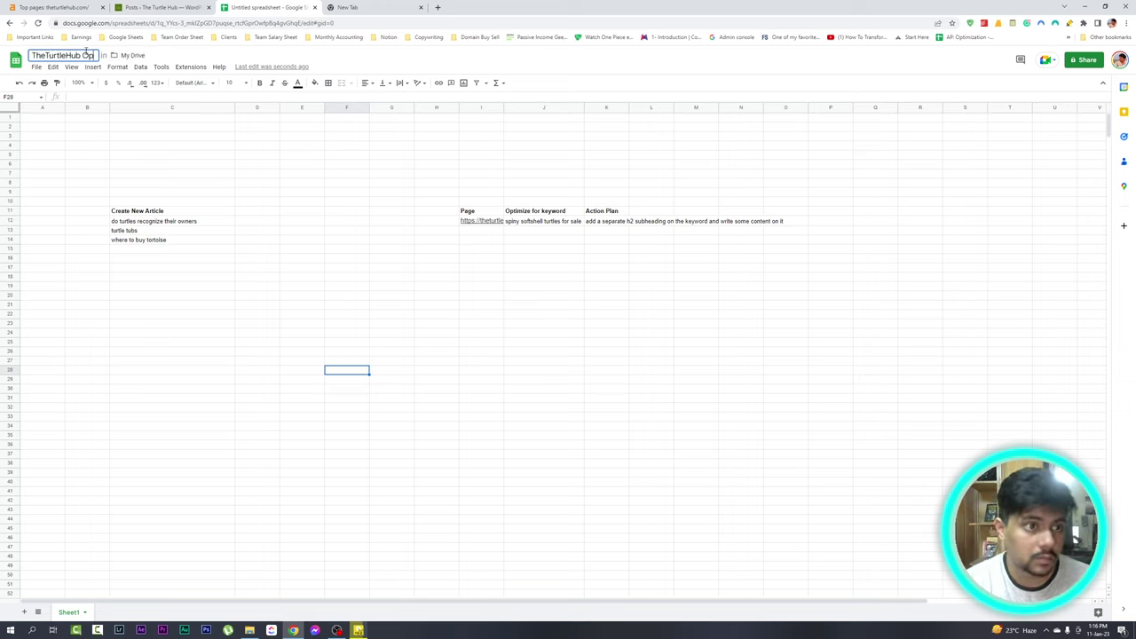
pyautogui.write('timization')
pyautogui.press('Return')
pyautogui.click(257, 182)
# Open the can-i-let-my-tortoise-walk-around-the-house page from the Ahrefs report in a new browser tab
pyautogui.click(97, 4)
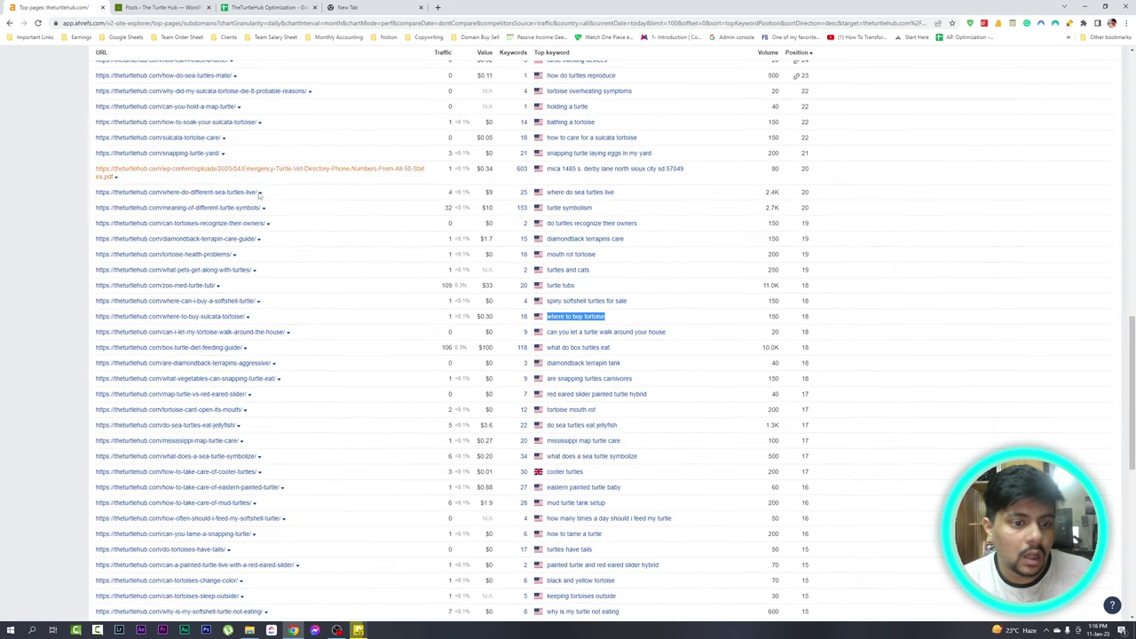
pyautogui.scroll(-1, 510, 253)
pyautogui.scroll(-1, 511, 253)
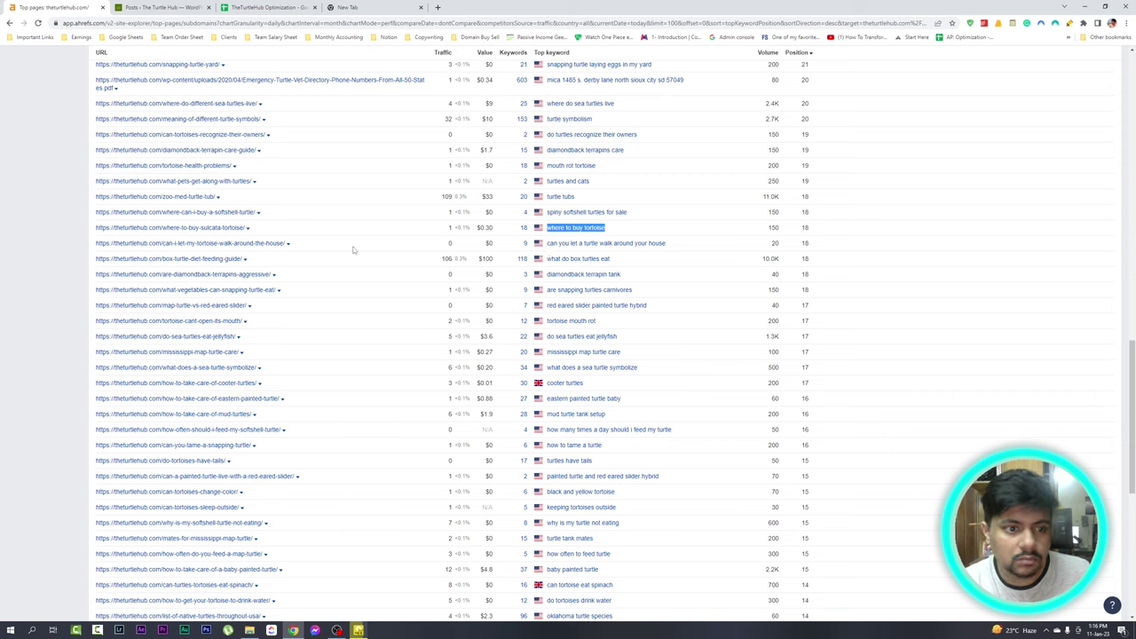
pyautogui.click(46, 253)
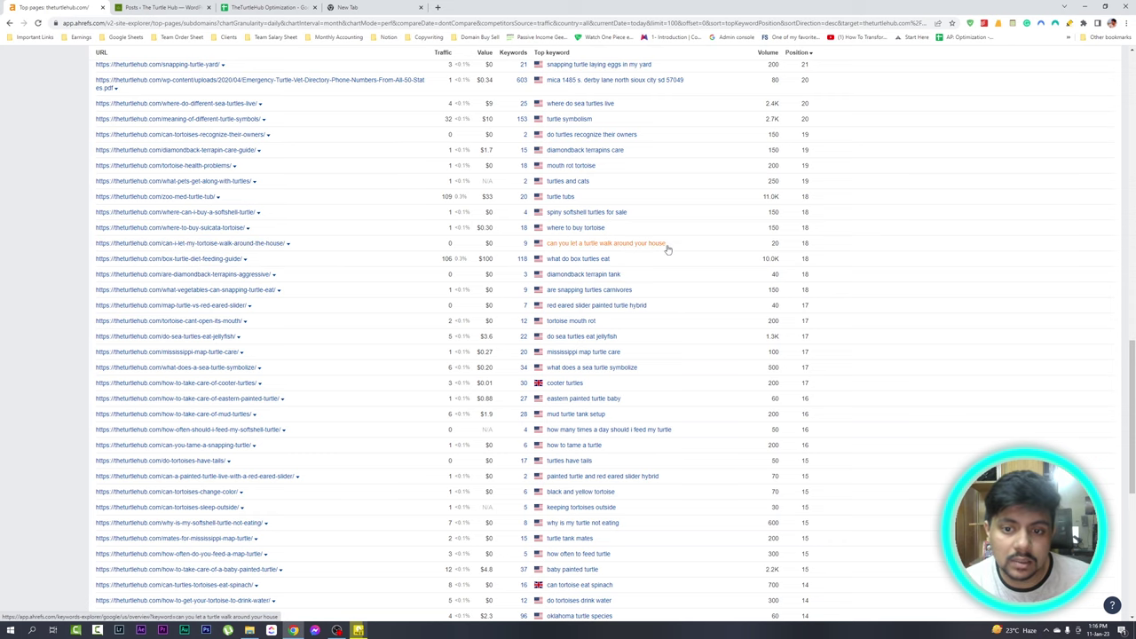
pyautogui.rightClick(217, 244)
pyautogui.click(255, 249)
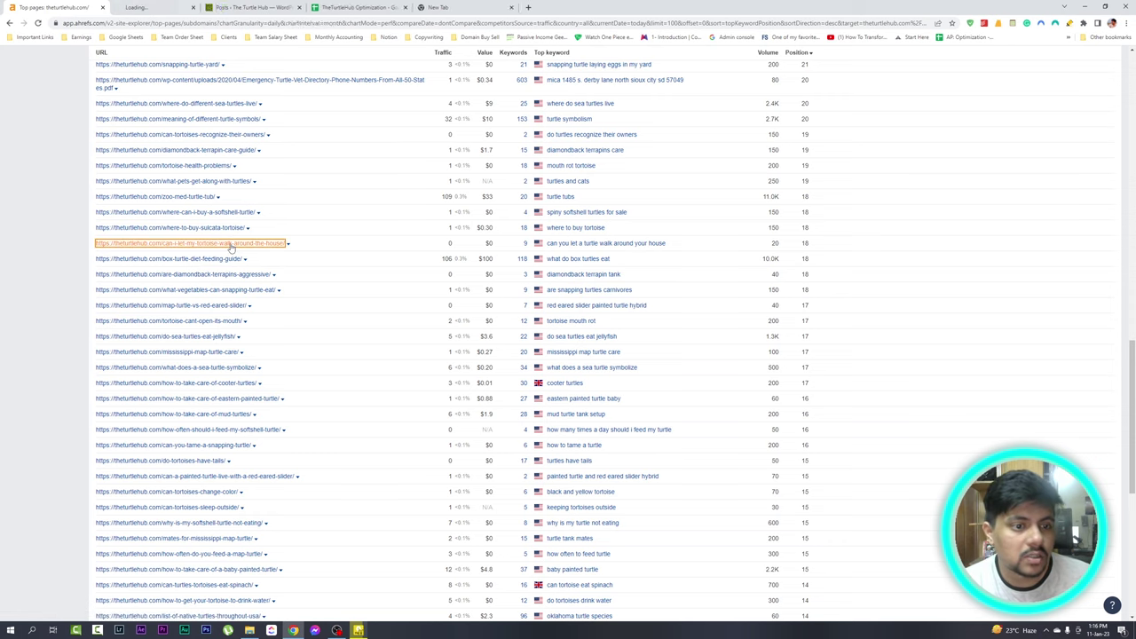
pyautogui.click(190, 7)
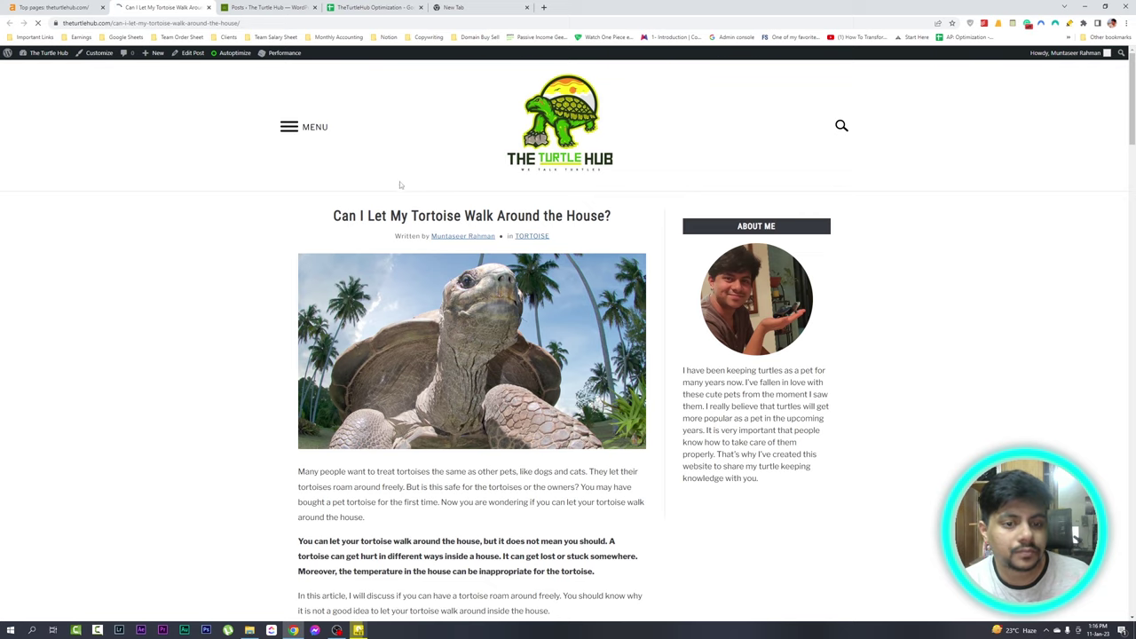
# Examine the article's headings and text for coverage of the keyword "can you let a turtle walk around your house"
pyautogui.scroll(-8, 399, 181)
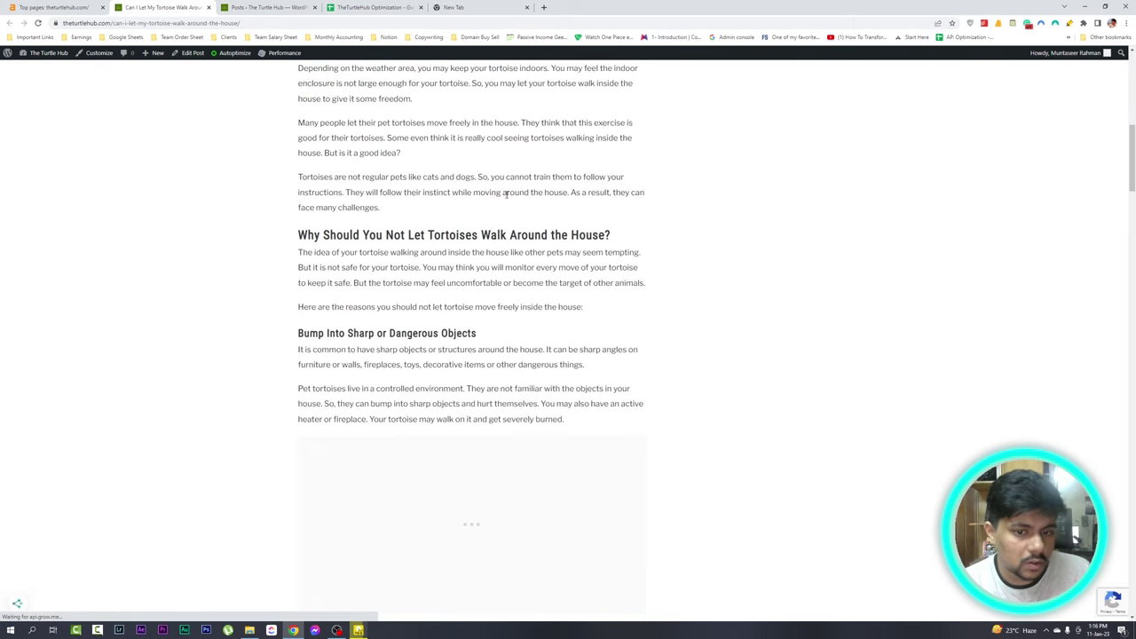
pyautogui.scroll(-10, 506, 194)
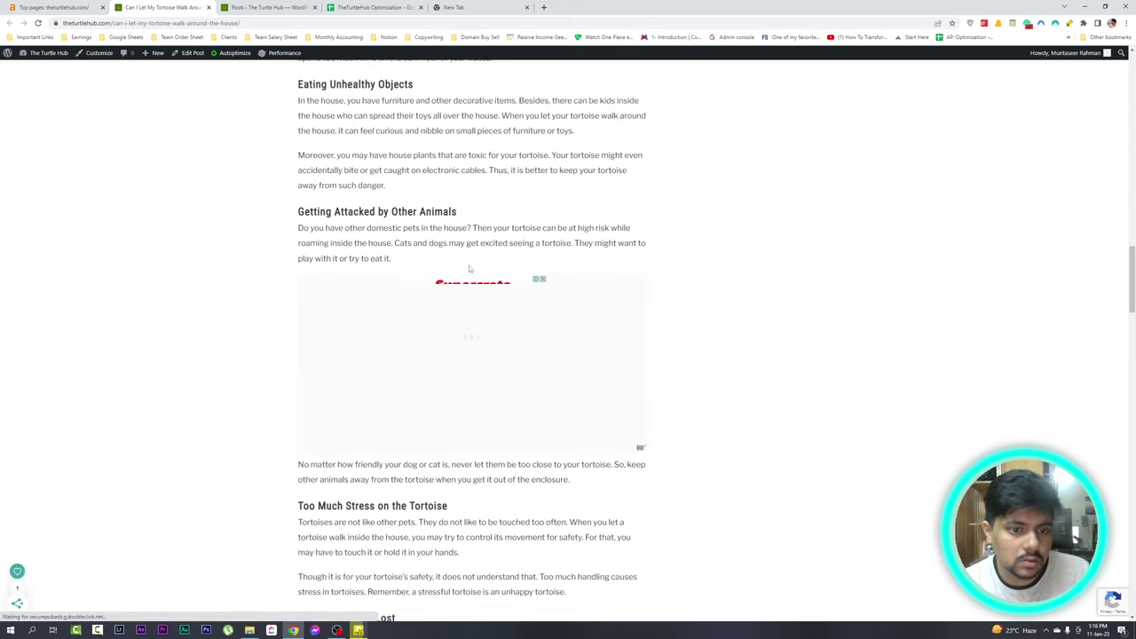
pyautogui.scroll(-8, 470, 268)
pyautogui.scroll(-5, 484, 266)
pyautogui.scroll(-9, 356, 262)
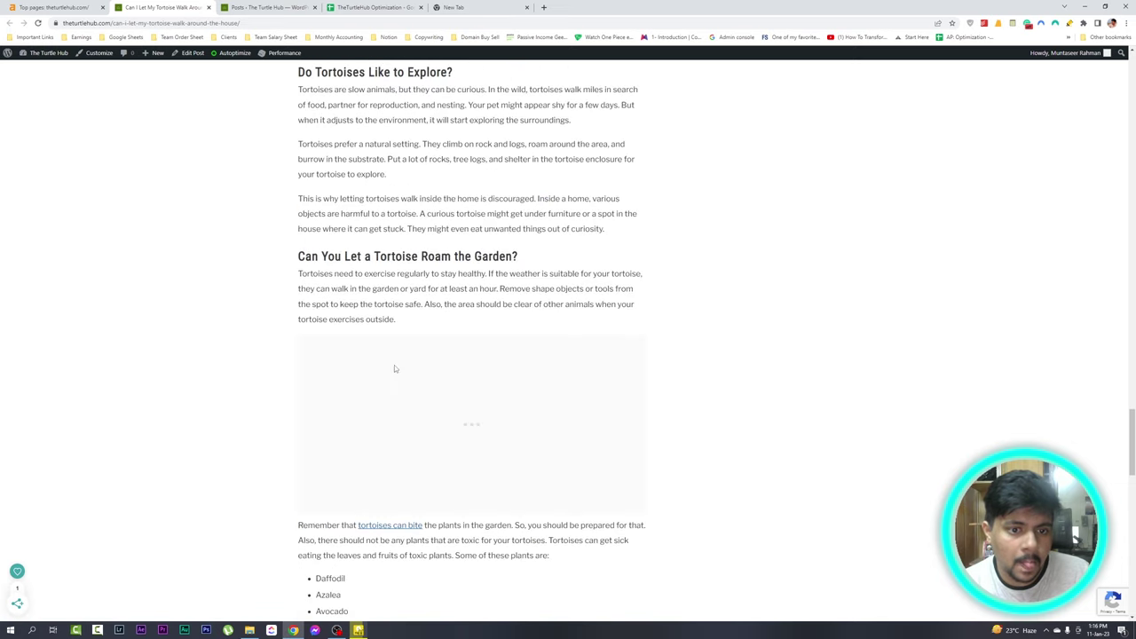
# Copy the keyword "can you let a turtle walk around your house" from the Ahrefs report into cell C15 of the spreadsheet
pyautogui.click(53, 7)
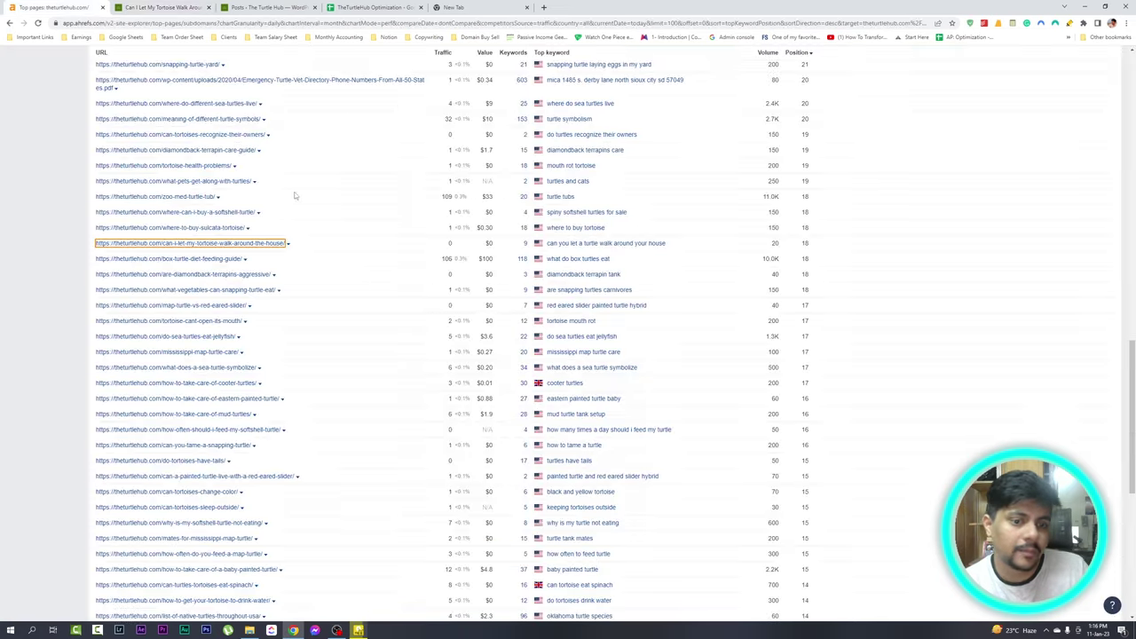
pyautogui.moveTo(546, 243); pyautogui.dragTo(656, 243)
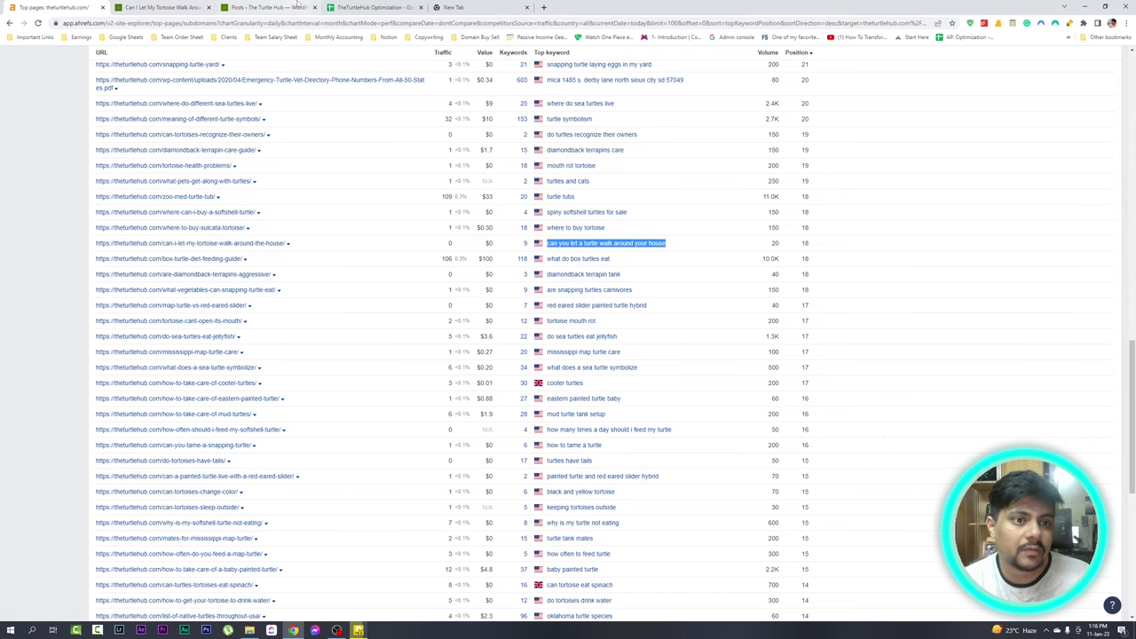
pyautogui.click(340, 6)
pyautogui.click(152, 249)
pyautogui.write('can you let a turtle walk around your house')
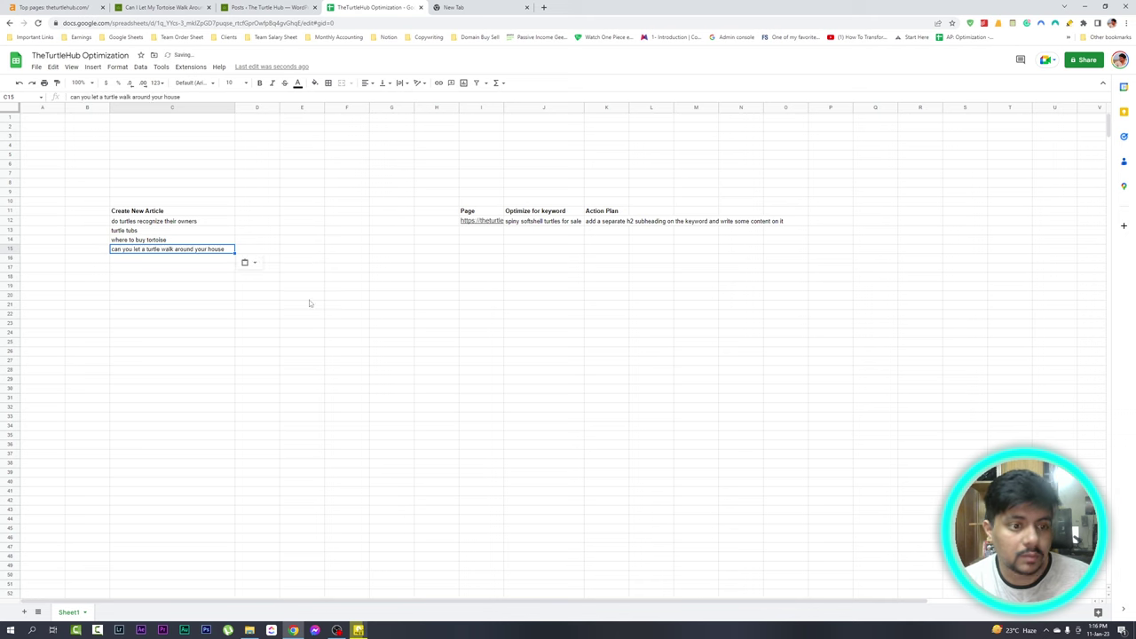
pyautogui.click(169, 311)
# Copy the keyword "are snapping turtles carnivores" from the Ahrefs report
pyautogui.click(31, 7)
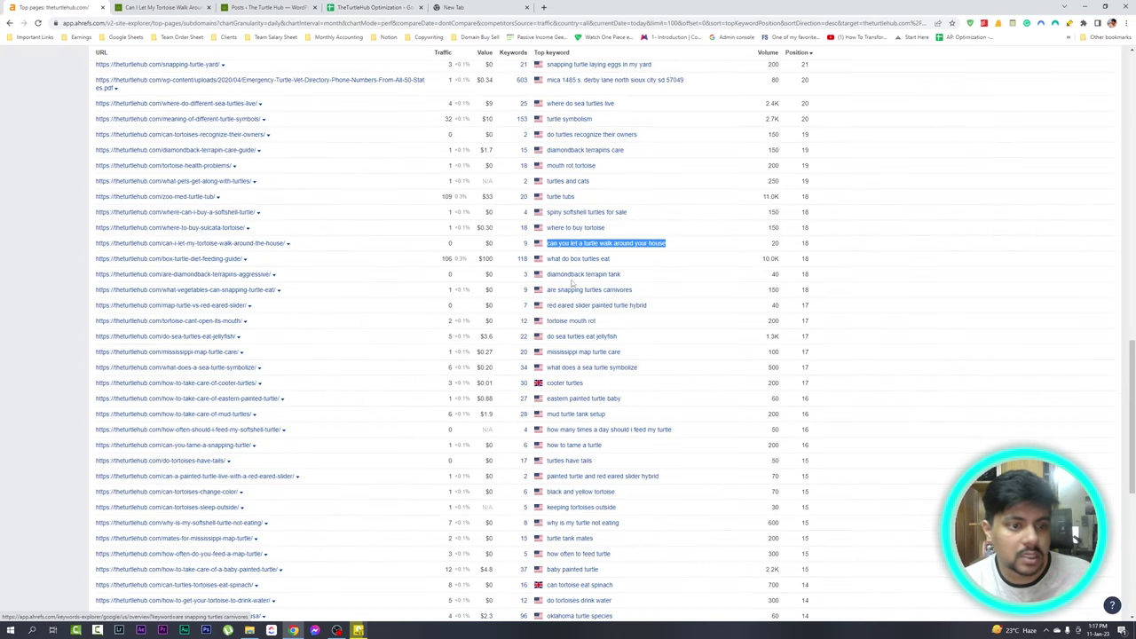
pyautogui.click(56, 251)
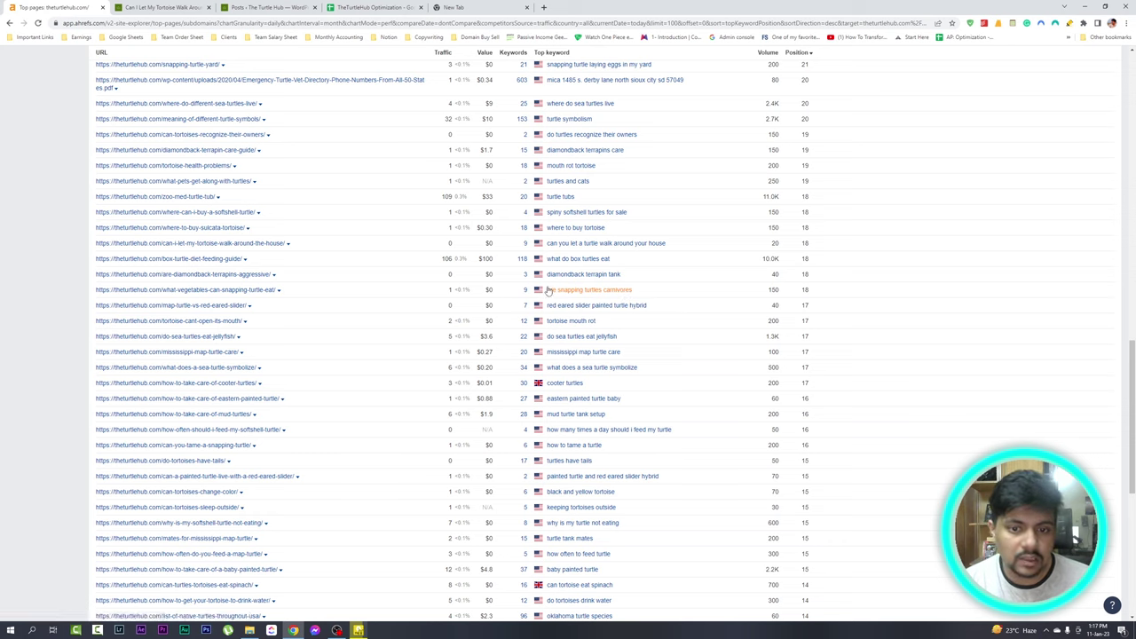
pyautogui.moveTo(545, 289); pyautogui.dragTo(636, 289)
pyautogui.hotkey('ctrl', 'c')
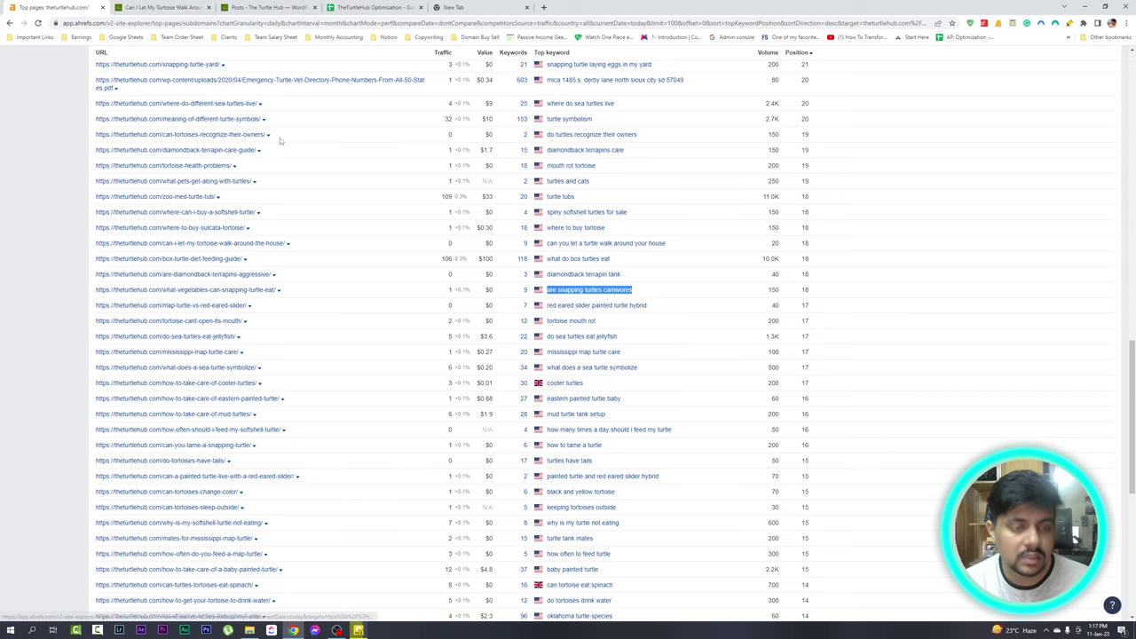
# Search the WordPress posts for "are snapping turtles carnivores"
pyautogui.click(149, 8)
pyautogui.click(269, 7)
pyautogui.click(1034, 125)
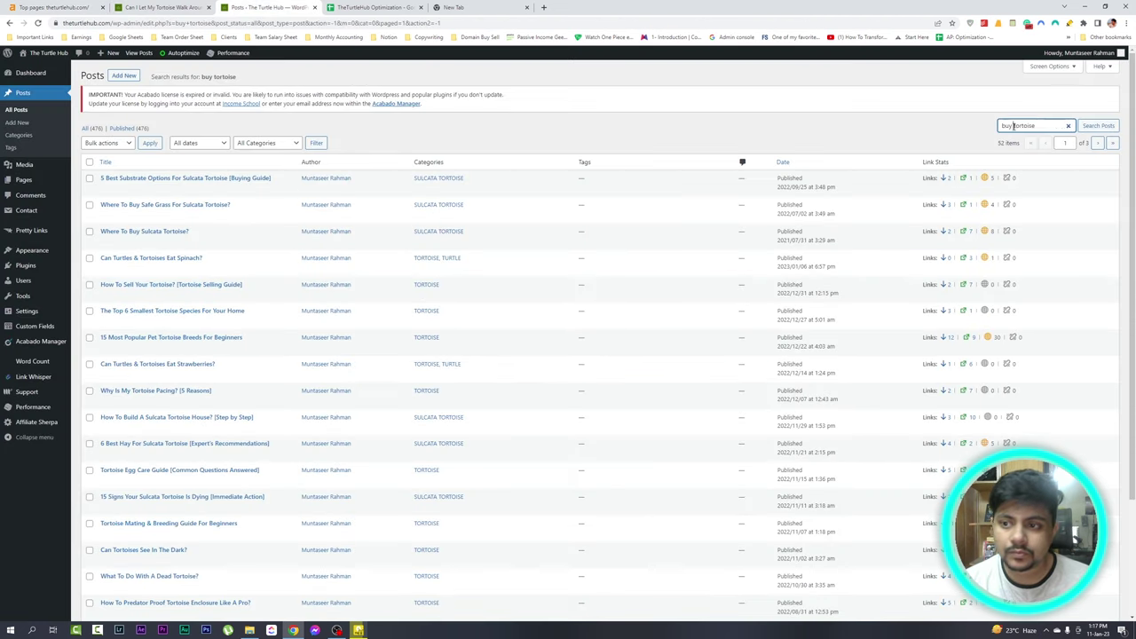
pyautogui.hotkey('ctrl', 'v')
pyautogui.click(1101, 127)
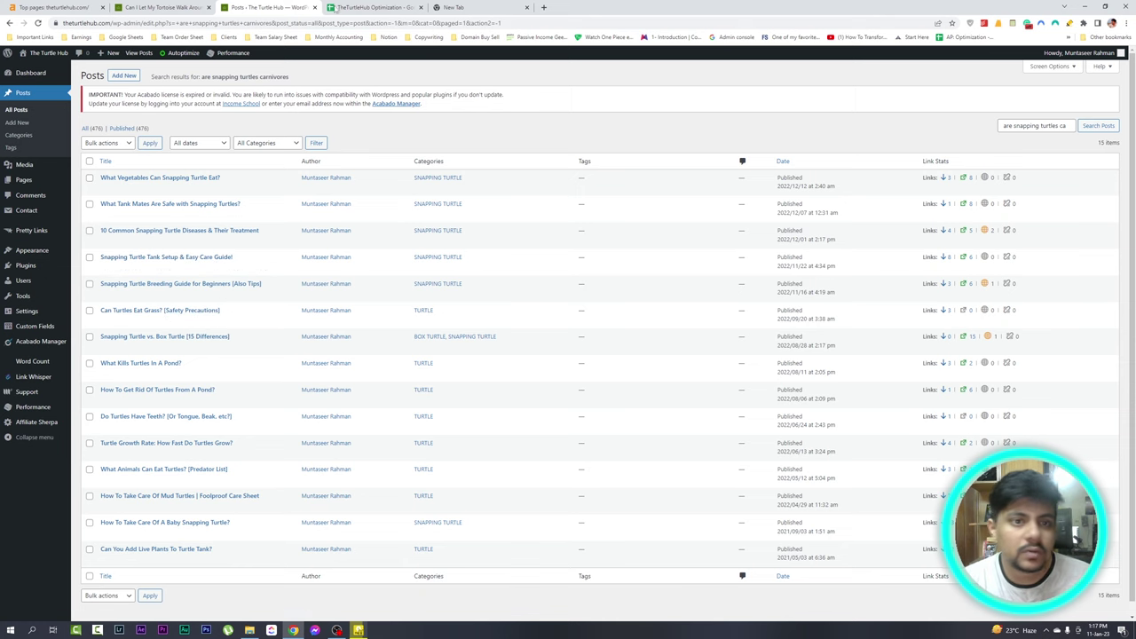
# Paste the keyword "are snapping turtles carnivores" into cell C16 of the spreadsheet's Create New Article list
pyautogui.click(371, 7)
pyautogui.click(267, 7)
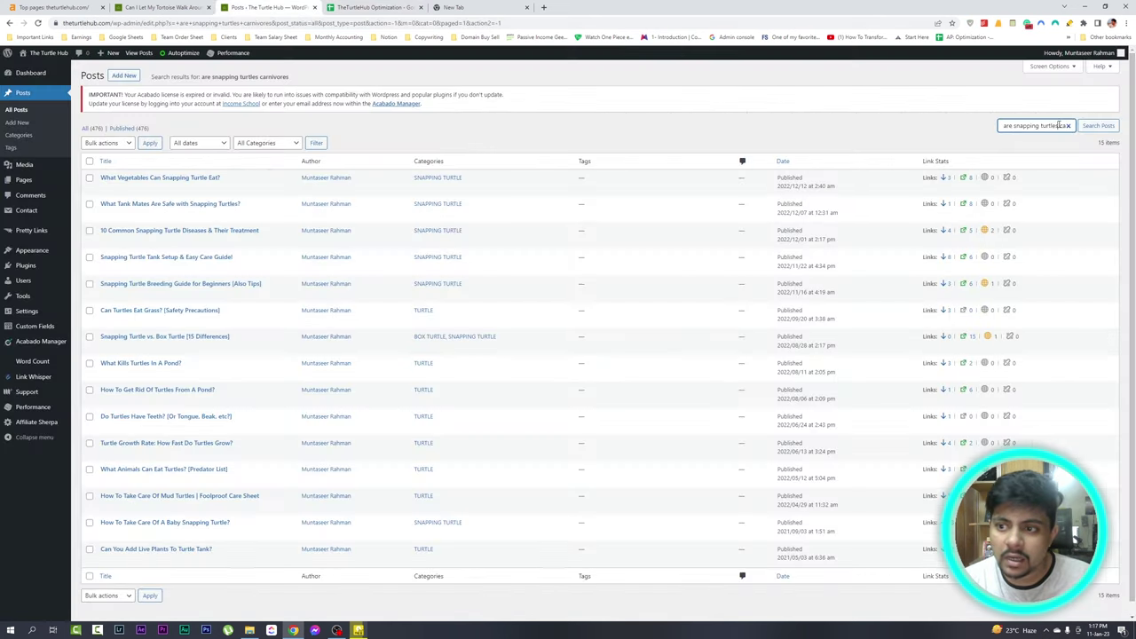
pyautogui.click(371, 7)
pyautogui.click(140, 257)
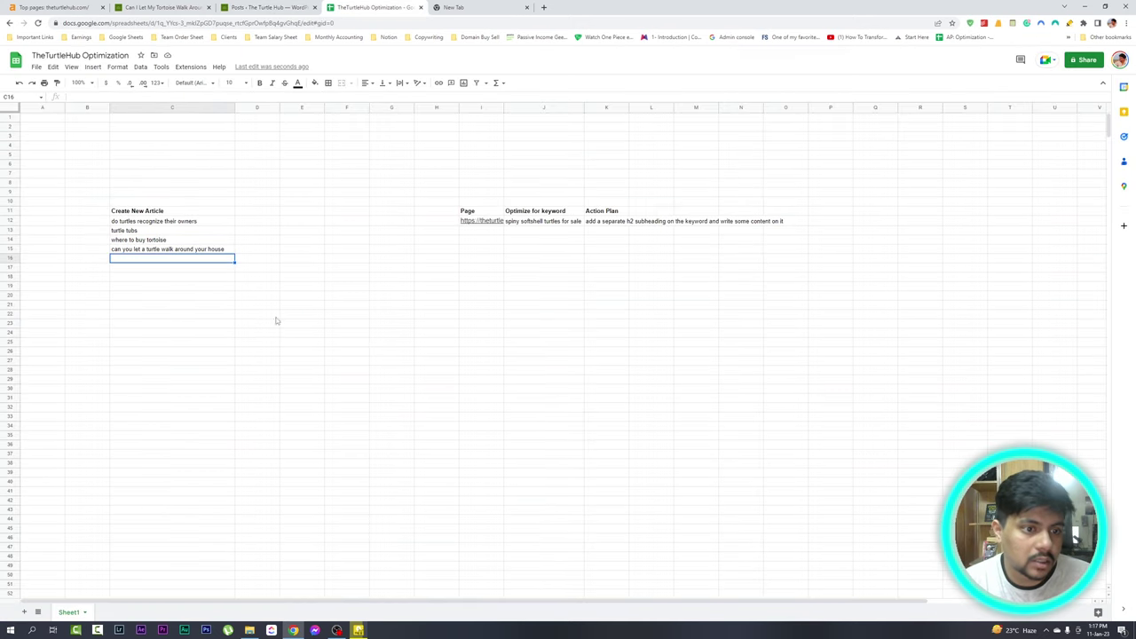
pyautogui.hotkey('ctrl', 'v')
pyautogui.click(391, 360)
# Copy the keyword "red eared slider painted turtle hybrid" from the Ahrefs report and search Google for it
pyautogui.click(54, 7)
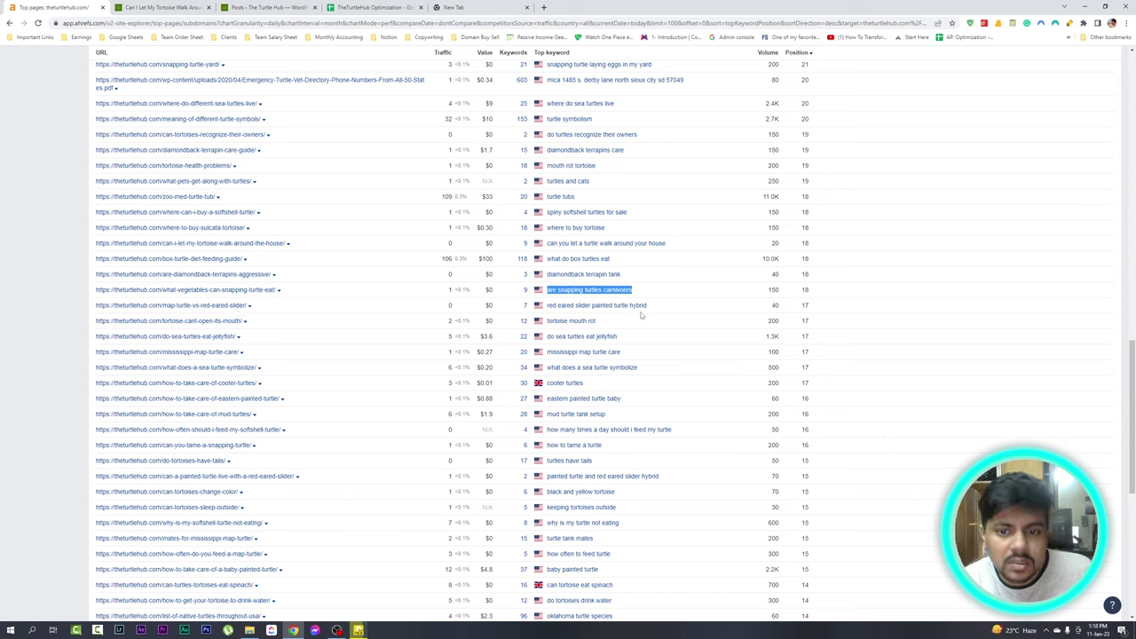
pyautogui.moveTo(548, 306); pyautogui.dragTo(680, 314)
pyautogui.hotkey('ctrl', 'c')
pyautogui.click(461, 7)
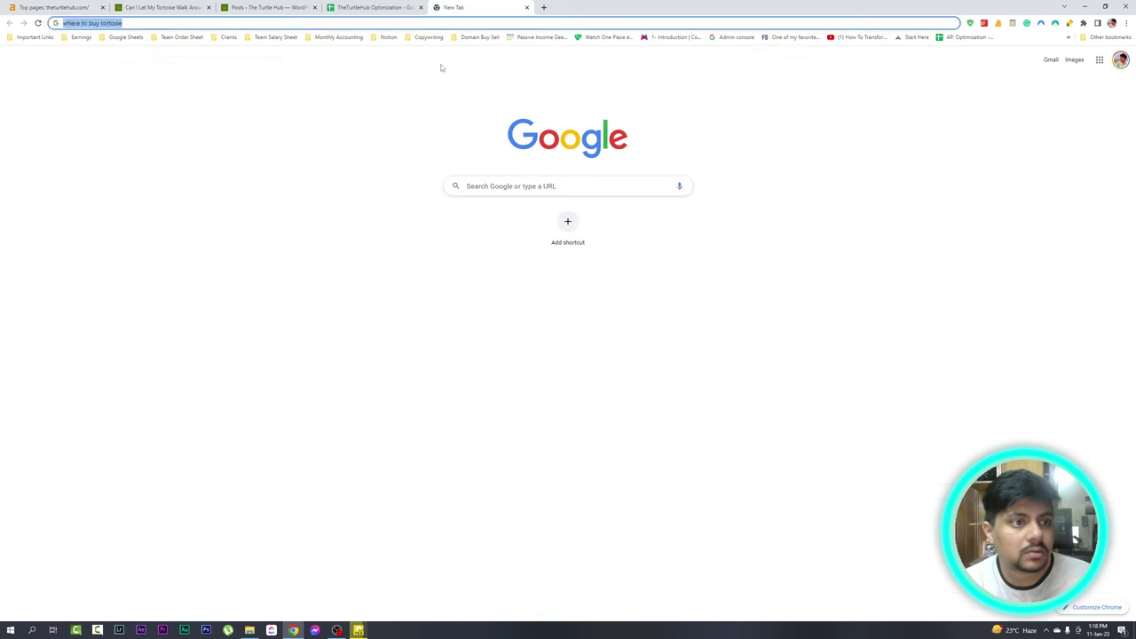
pyautogui.hotkey('ctrl', 'v')
pyautogui.press('Return')
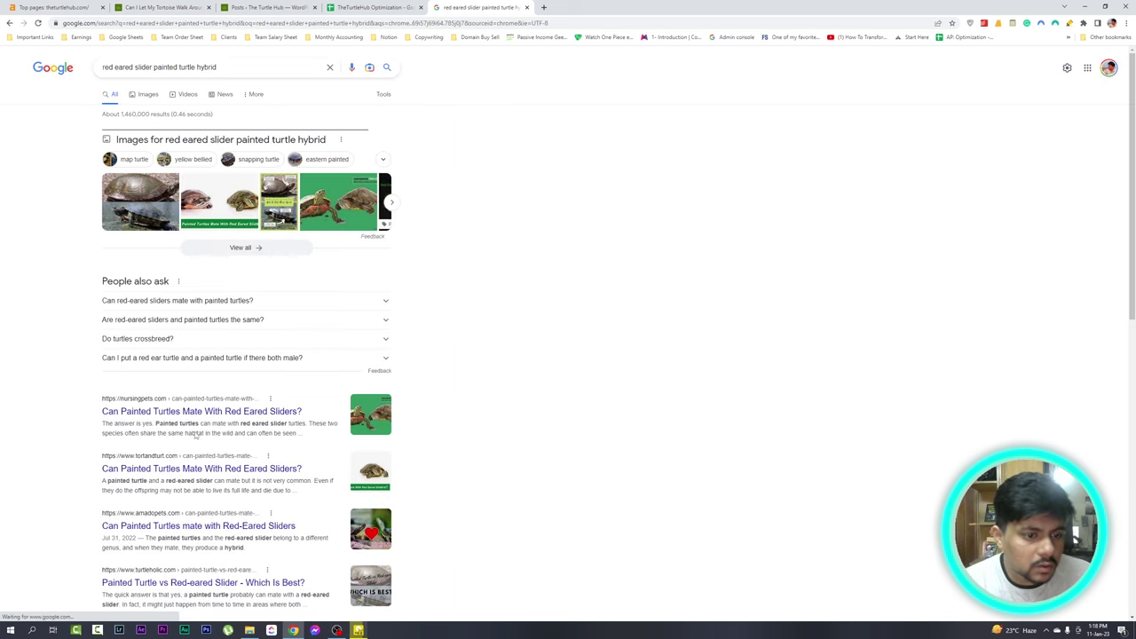
# Look over the hybrid keyword's Google results and search for "can painted turtles mate with red eared sliders" instead
pyautogui.scroll(-1, 121, 493)
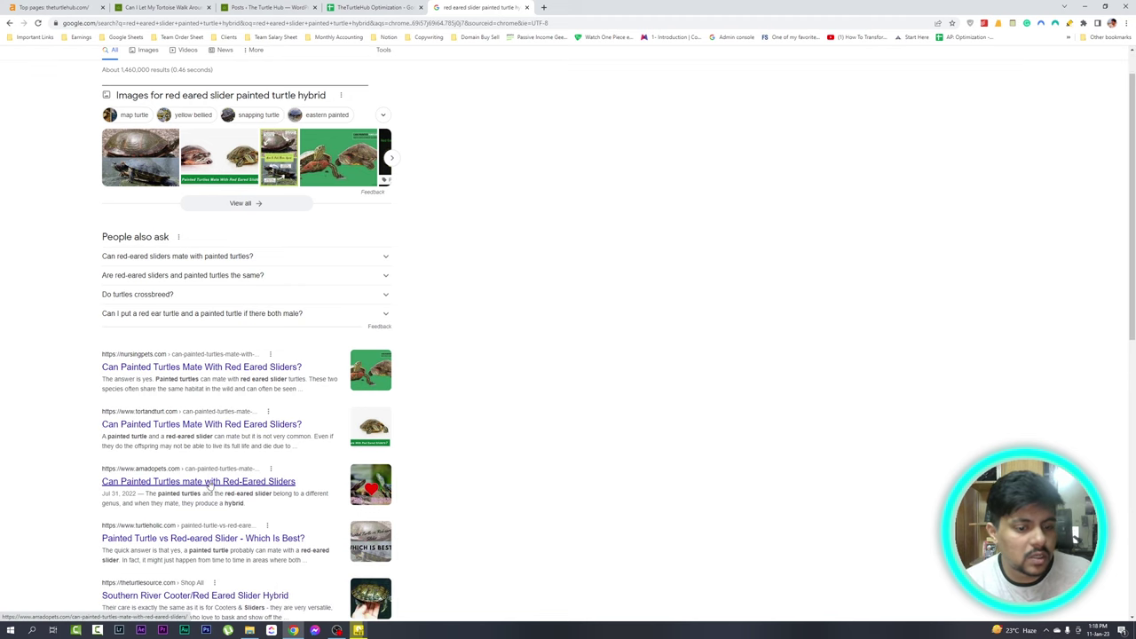
pyautogui.scroll(-3, 300, 486)
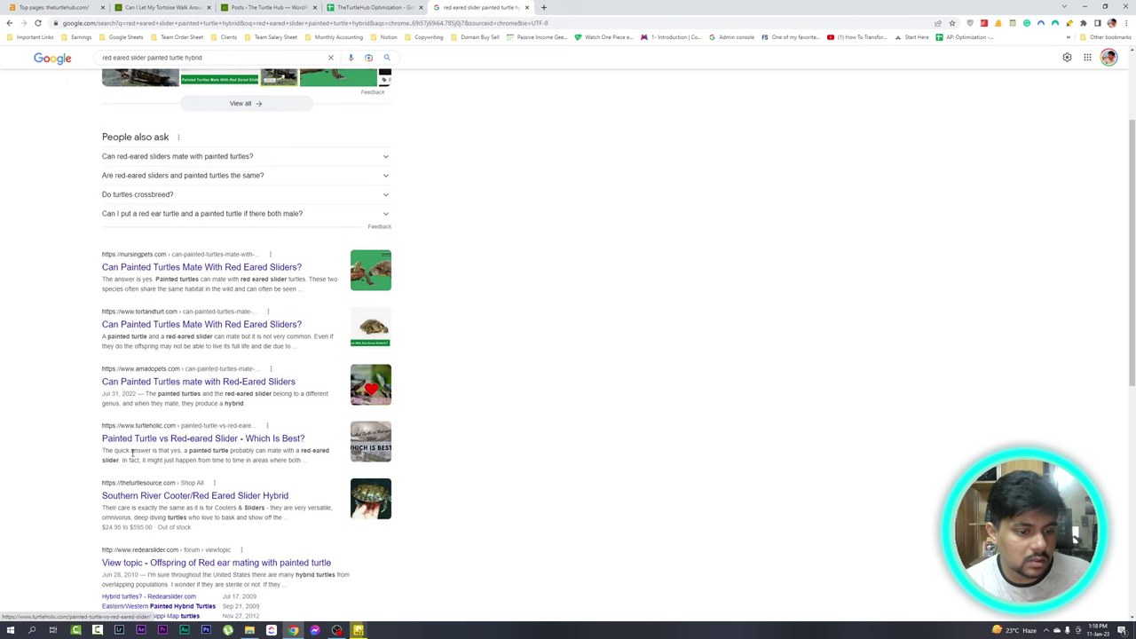
pyautogui.scroll(4, 163, 446)
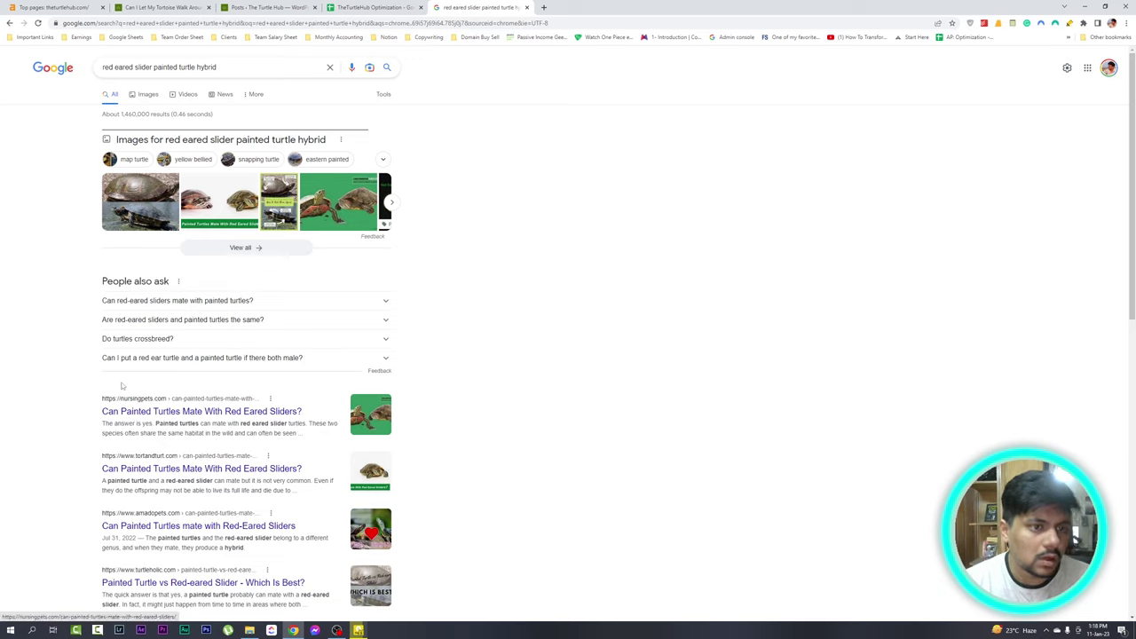
pyautogui.click(229, 75)
pyautogui.hotkey('ctrl', 'a')
pyautogui.write('can y')
pyautogui.press('BackSpace')
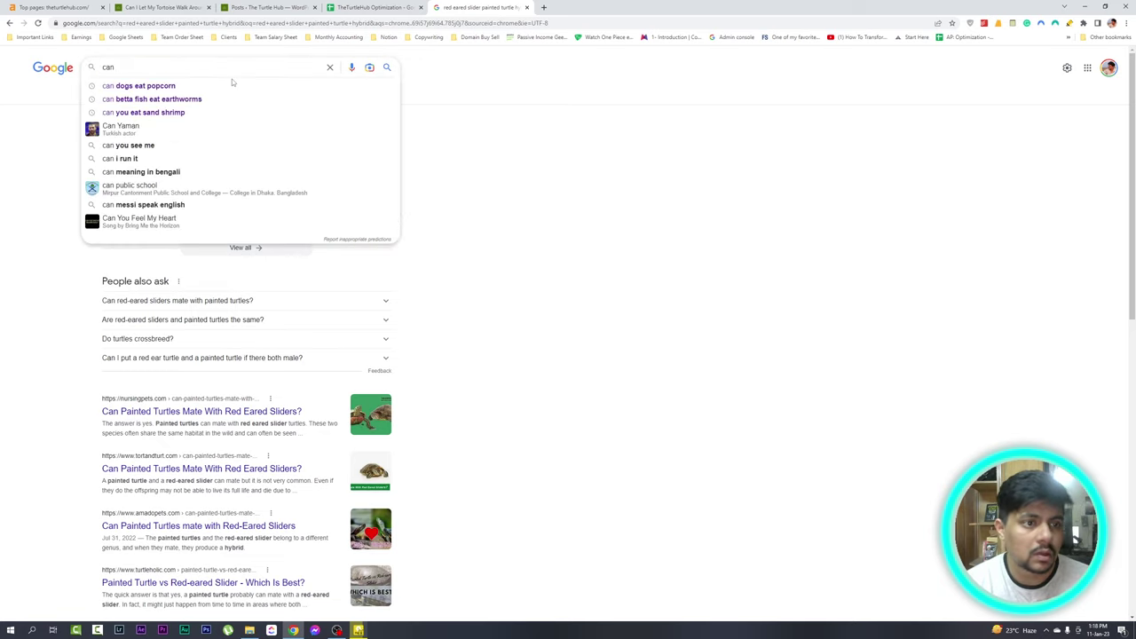
pyautogui.write('painted turtles ')
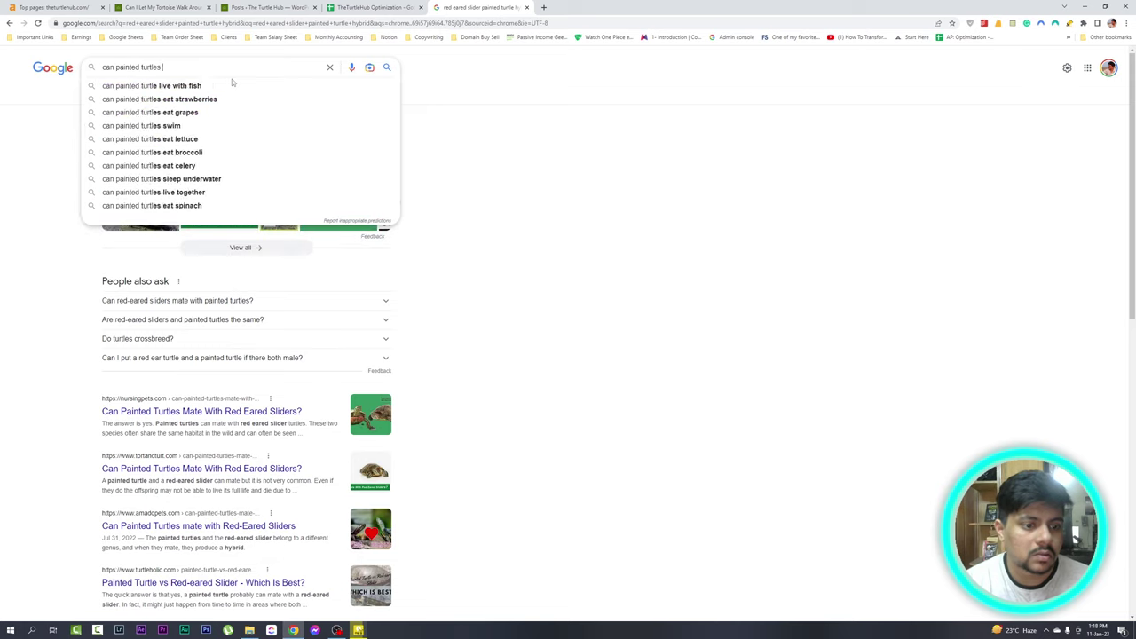
pyautogui.write('mate with red eared sliders')
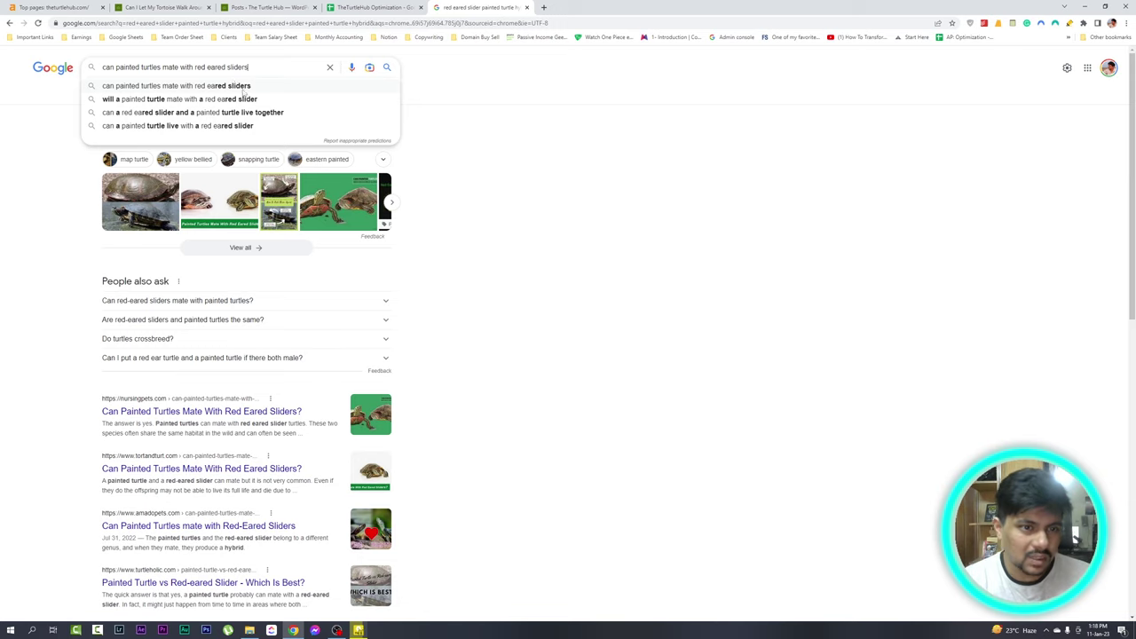
pyautogui.click(245, 93)
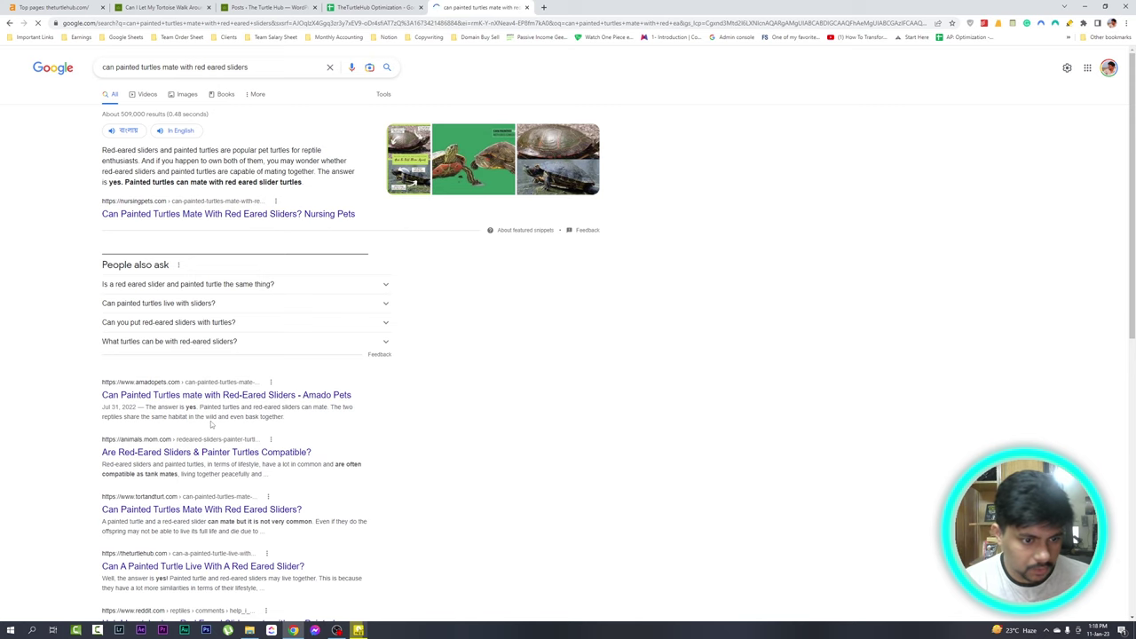
# Open the Nursing Pets and Amado Pets results on painted turtles mating with red-eared sliders in separate new tabs
pyautogui.scroll(-1, 211, 427)
pyautogui.scroll(1, 213, 440)
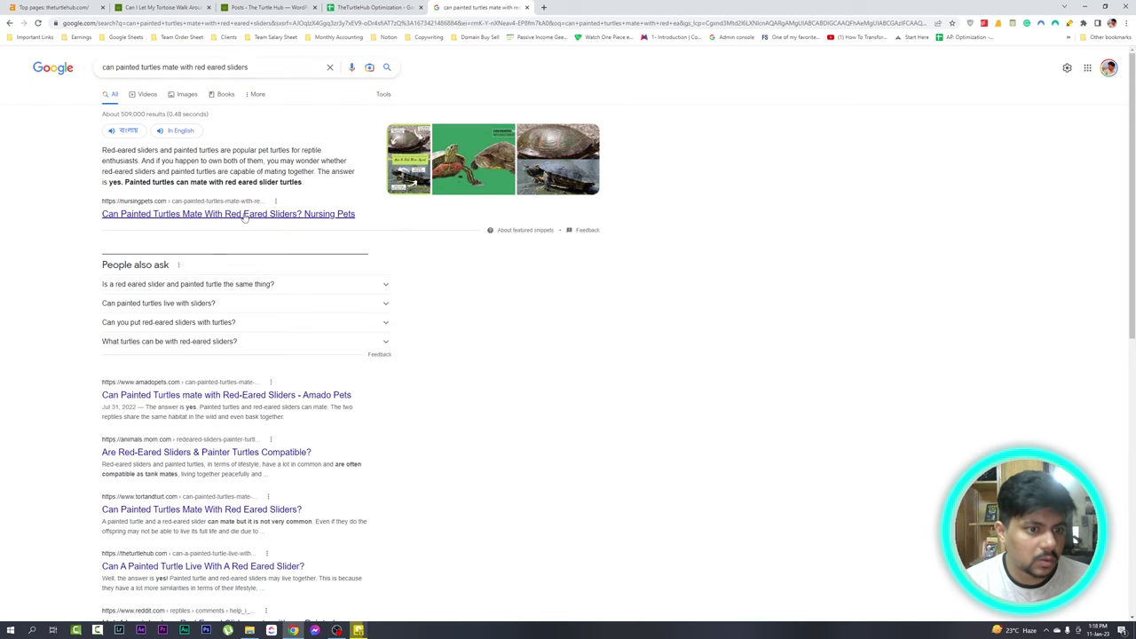
pyautogui.rightClick(247, 216)
pyautogui.click(271, 244)
pyautogui.rightClick(252, 394)
pyautogui.click(284, 401)
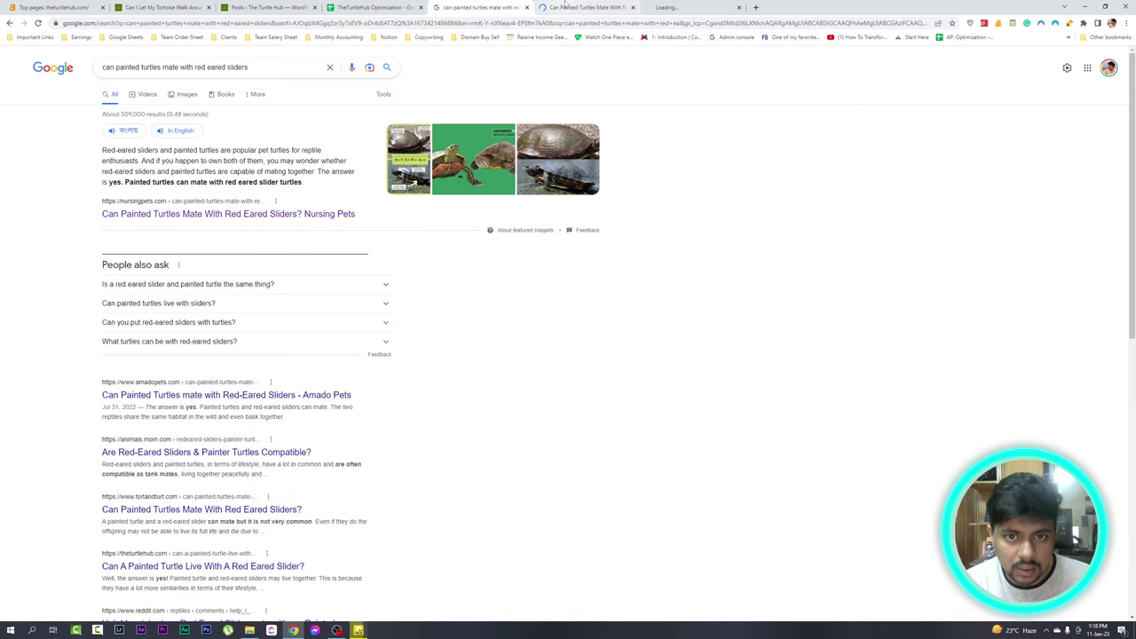
# Examine the Nursing Pets article's headings, related questions and answer to judge how well it covers painted turtle and red-eared slider mating
pyautogui.hotkey('ctrl', 'Tab')
pyautogui.scroll(-10, 532, 355)
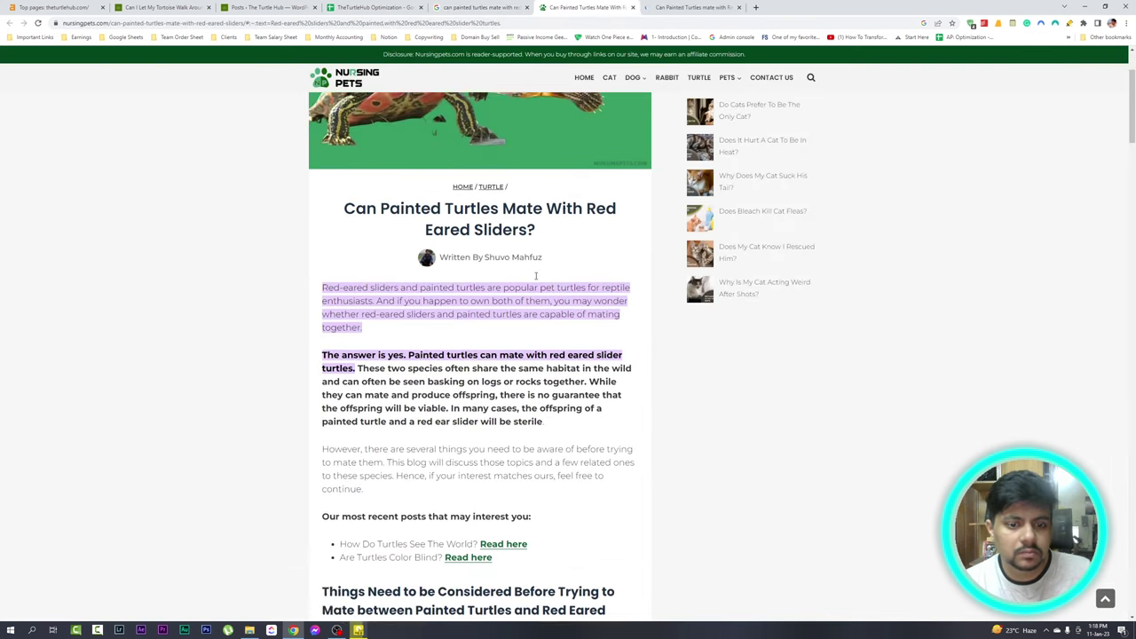
pyautogui.scroll(-12, 590, 413)
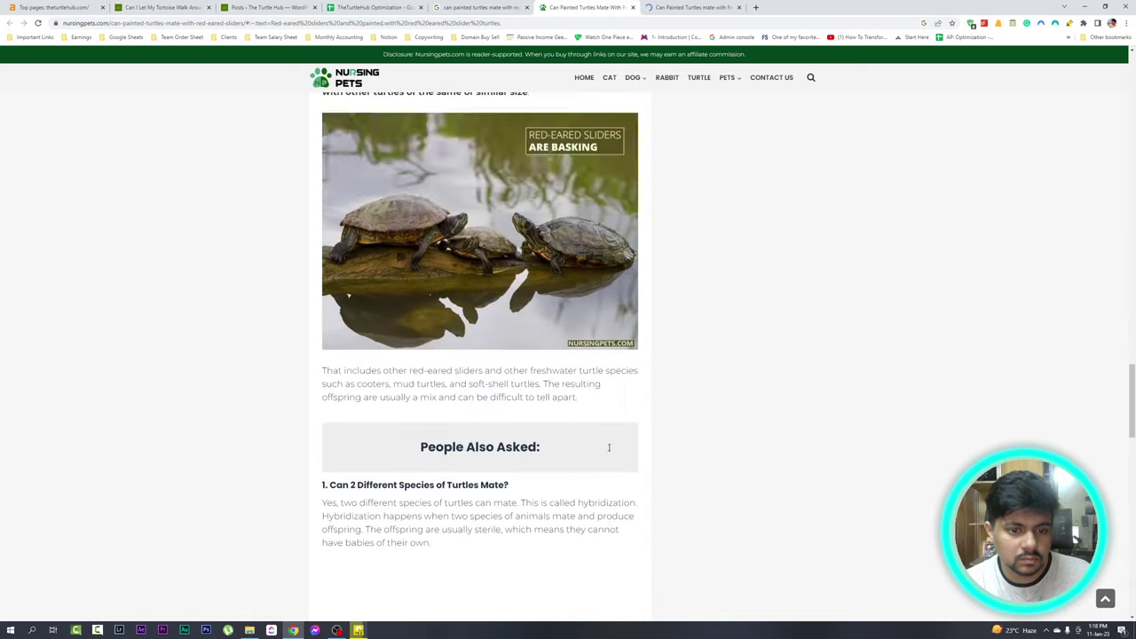
pyautogui.scroll(-4, 628, 456)
pyautogui.scroll(9, 628, 456)
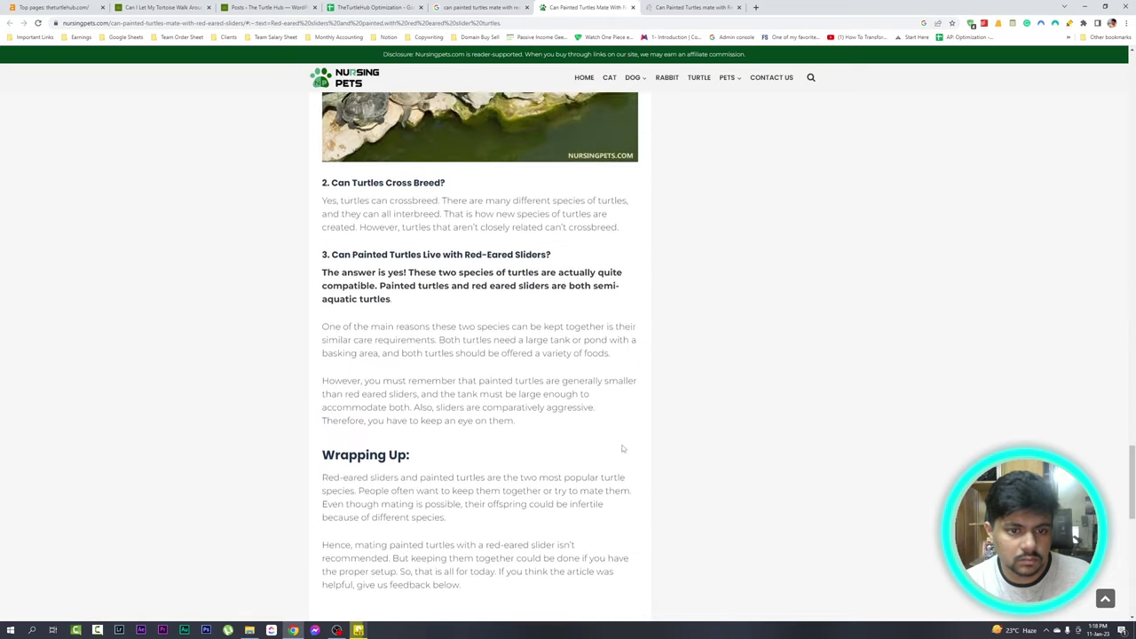
pyautogui.scroll(5, 511, 388)
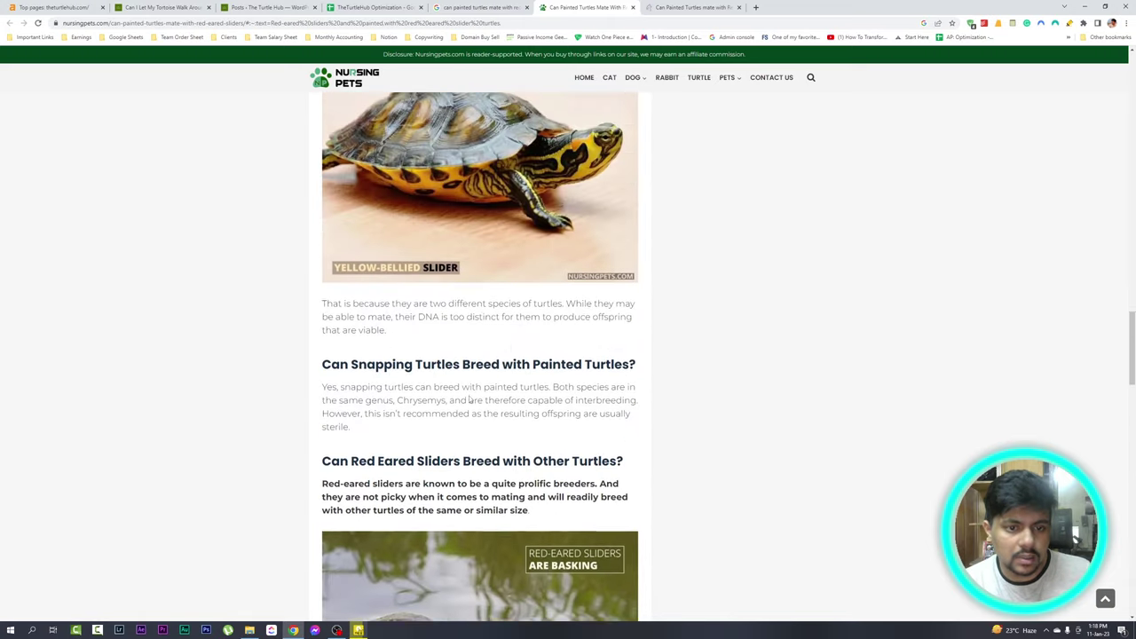
pyautogui.scroll(12, 507, 402)
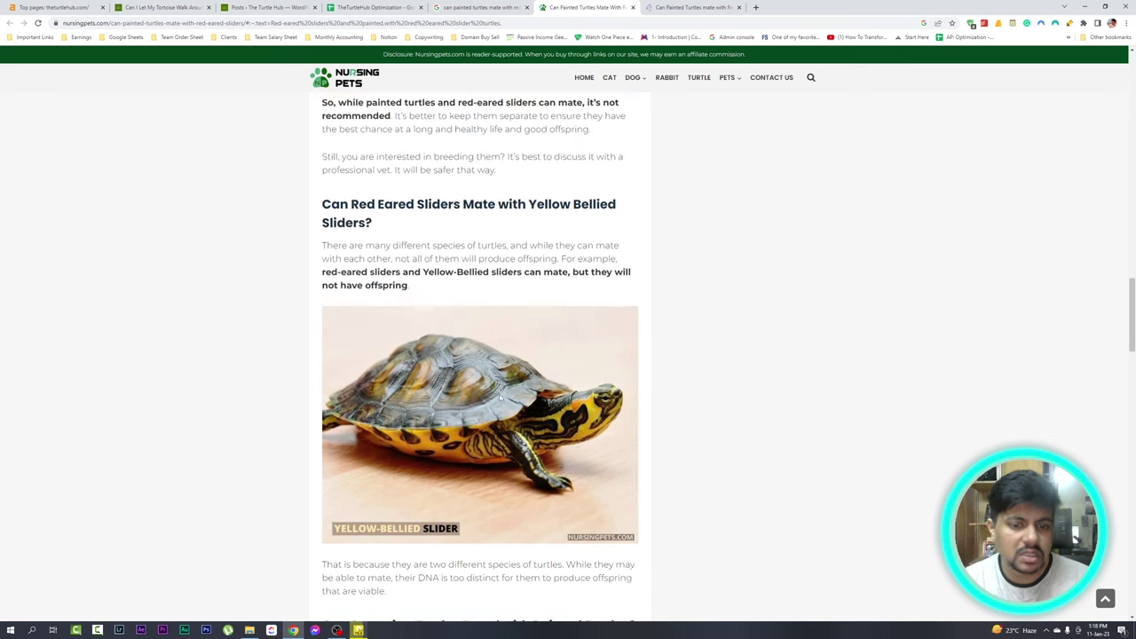
pyautogui.scroll(10, 507, 371)
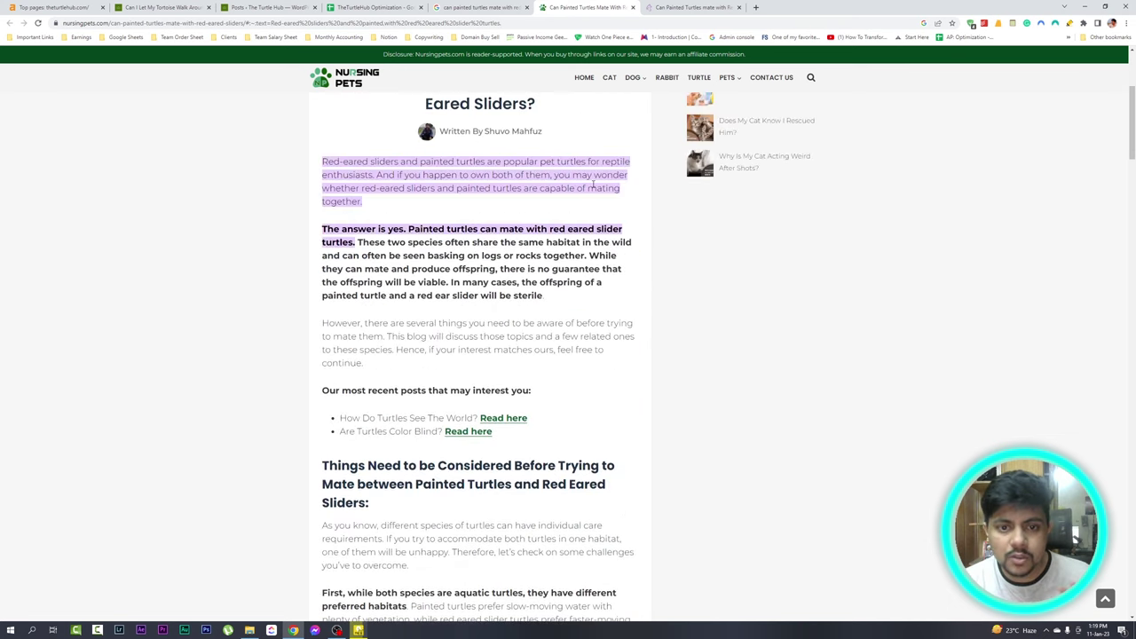
pyautogui.scroll(3, 594, 183)
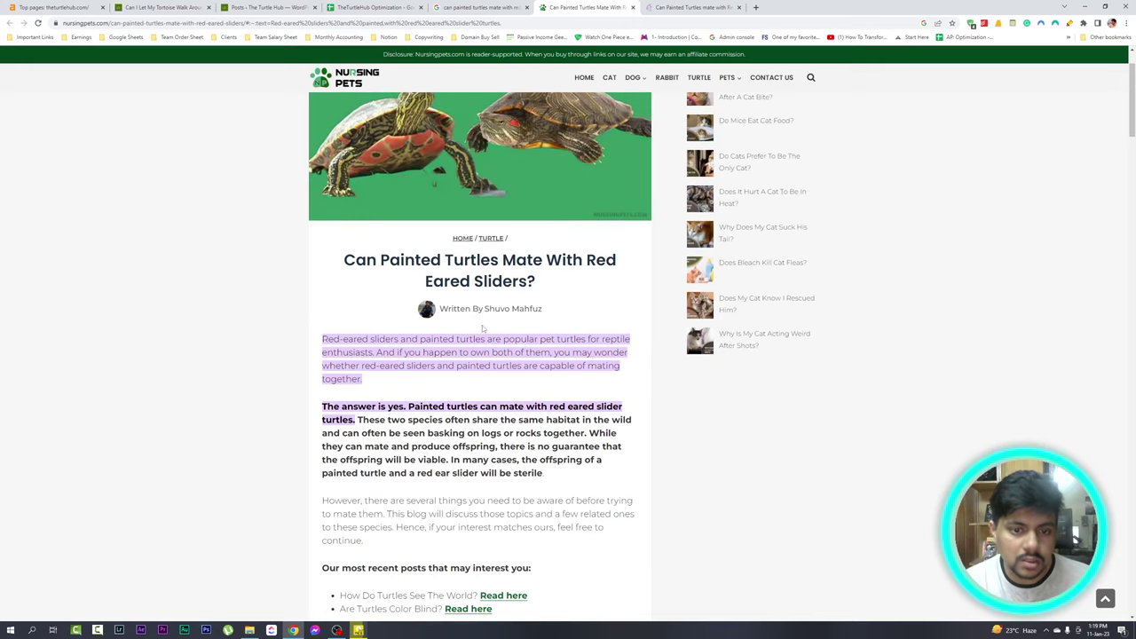
pyautogui.scroll(-2, 482, 328)
pyautogui.scroll(-1, 512, 295)
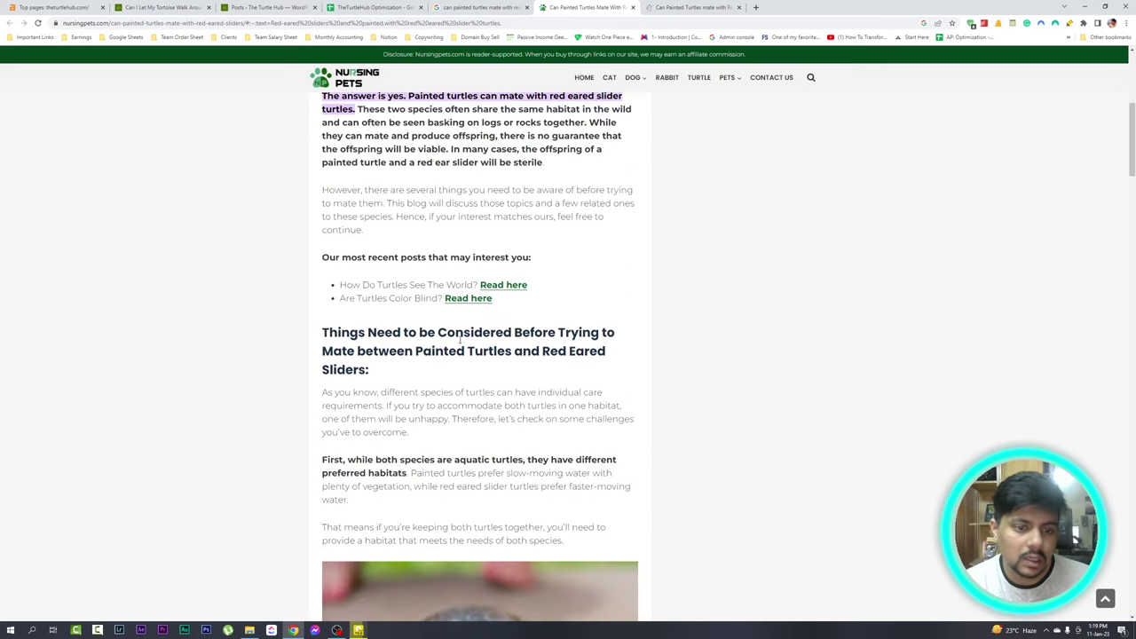
pyautogui.scroll(4, 512, 295)
# Skim the Amado Pets article on painted turtles mating with red-eared sliders and close both competitor article tabs
pyautogui.click(693, 7)
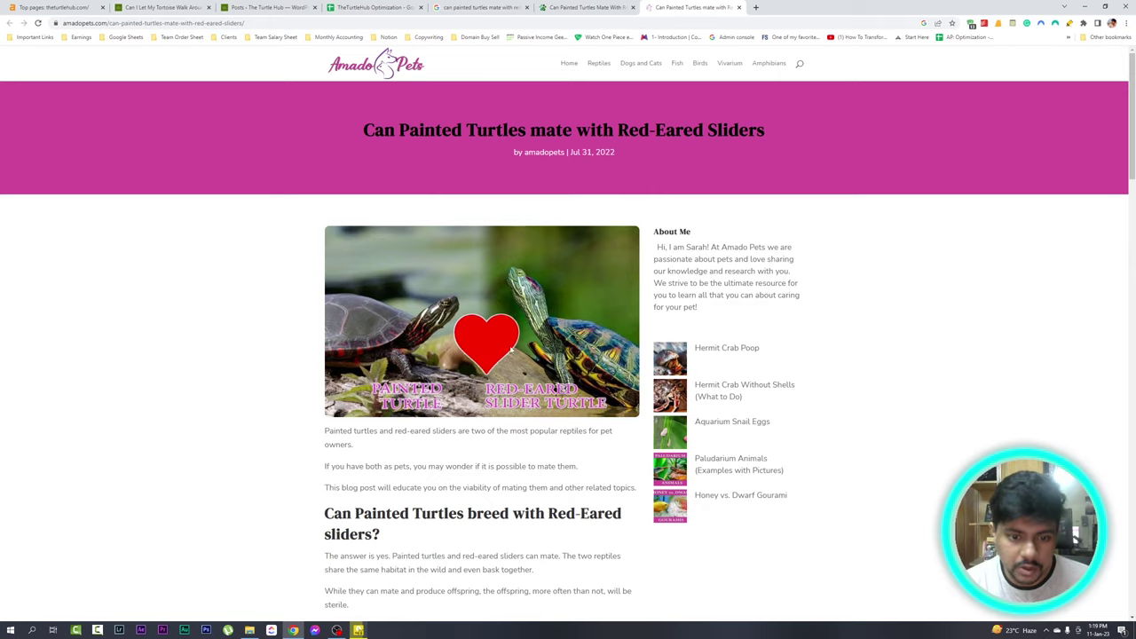
pyautogui.scroll(-20, 511, 350)
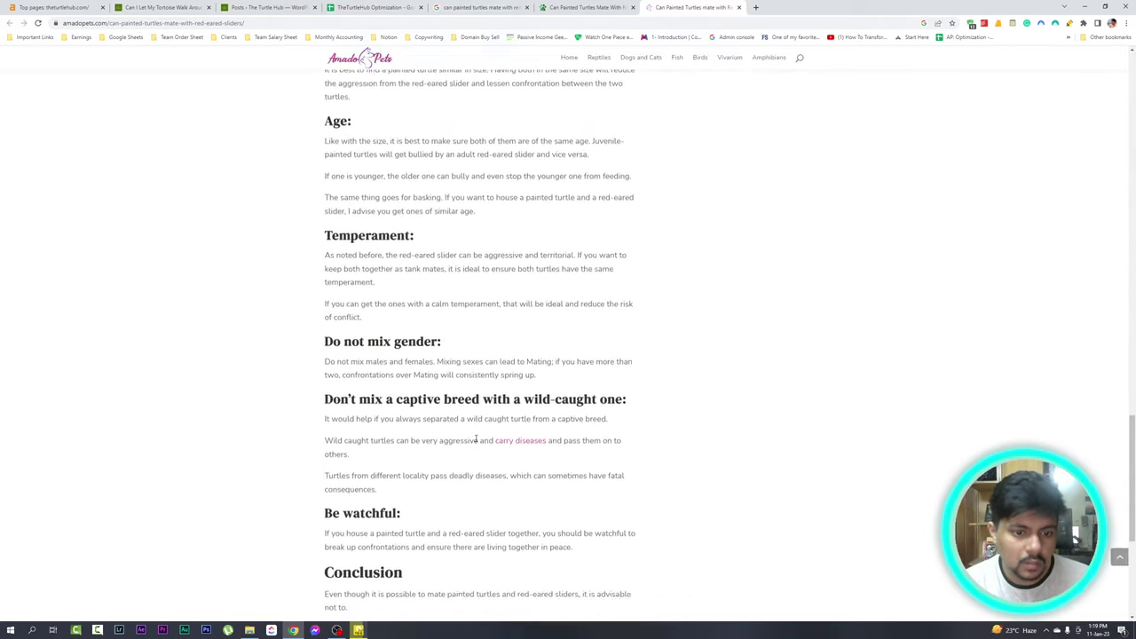
pyautogui.scroll(-4, 477, 440)
pyautogui.scroll(17, 469, 399)
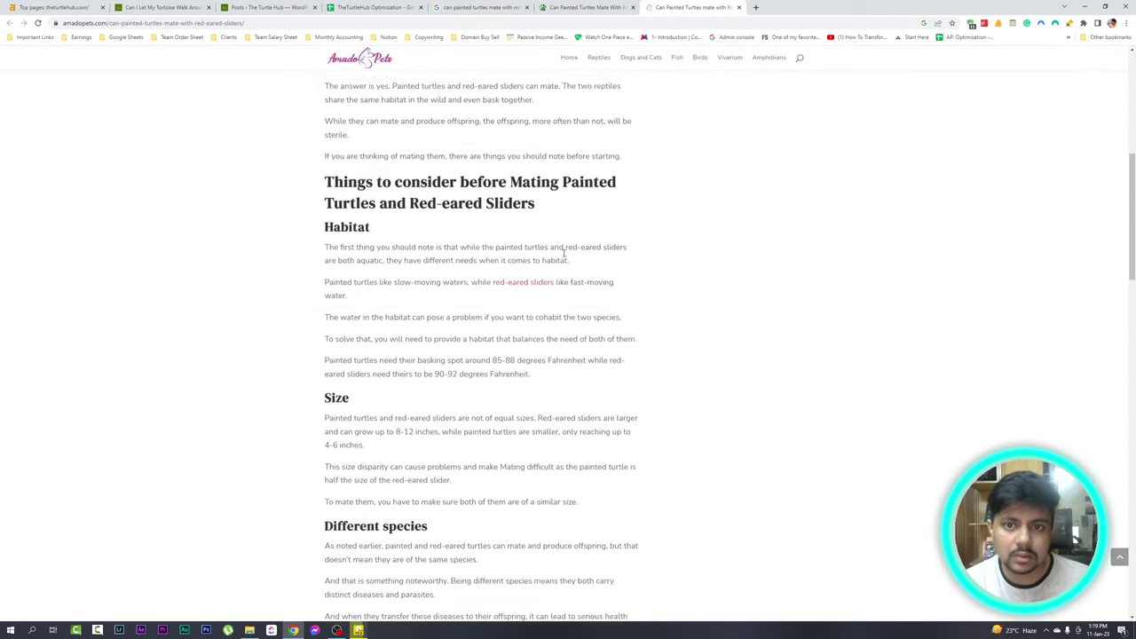
pyautogui.click(633, 7)
pyautogui.click(633, 7)
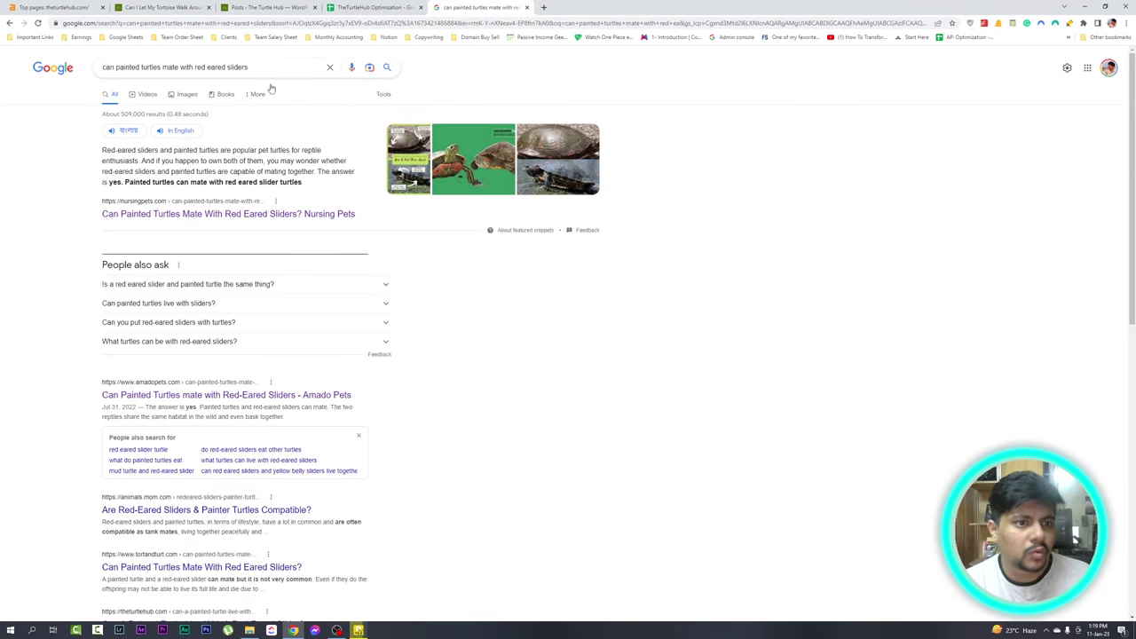
# Search Google for "can turtles cross breed" and look through the ranking pages
pyautogui.moveTo(258, 68); pyautogui.dragTo(131, 68)
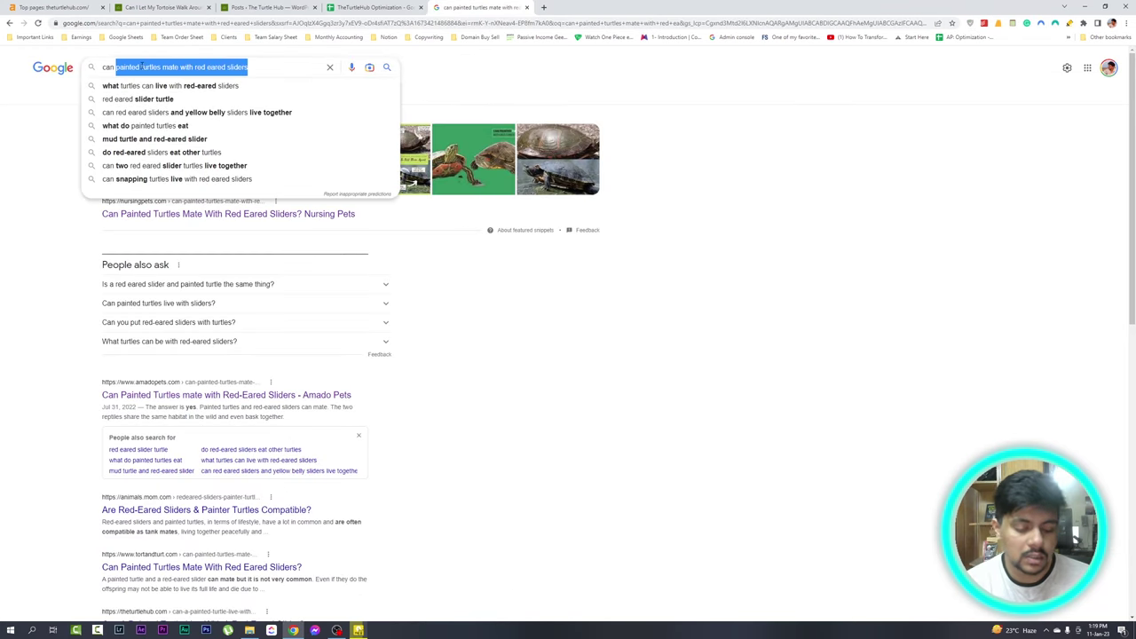
pyautogui.write('turtles cross breed')
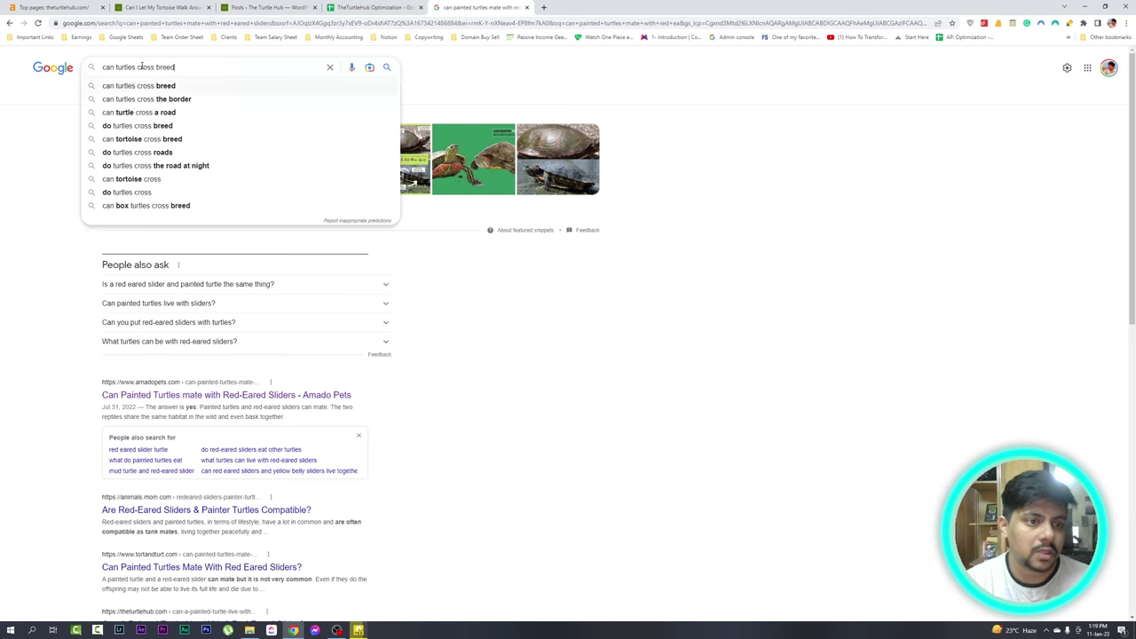
pyautogui.press('Return')
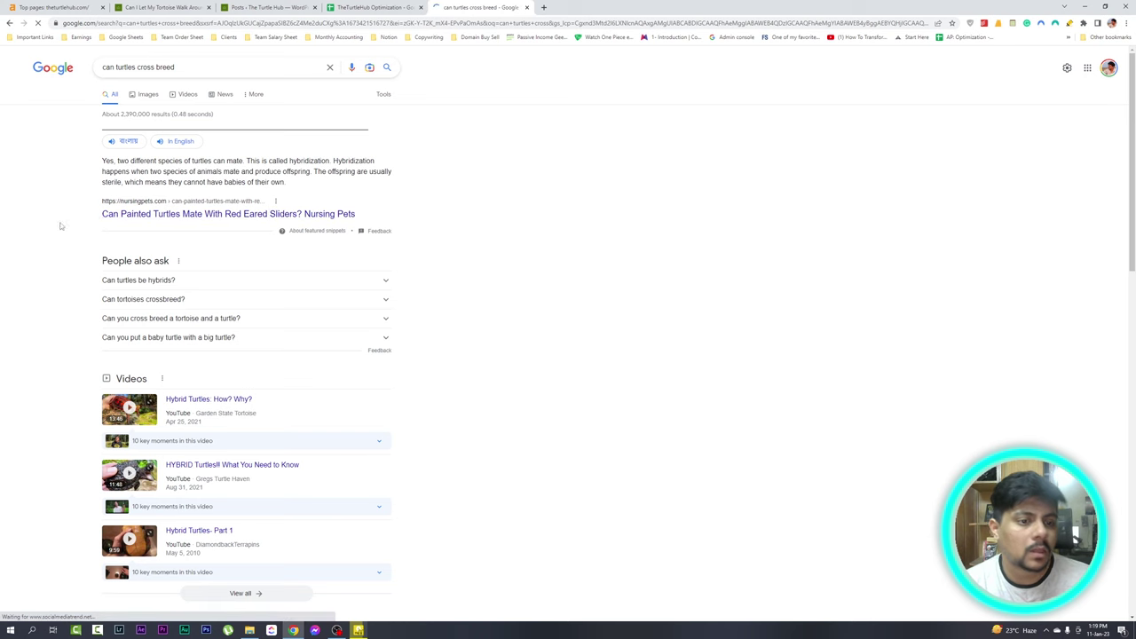
pyautogui.scroll(-4, 123, 273)
pyautogui.scroll(-2, 122, 272)
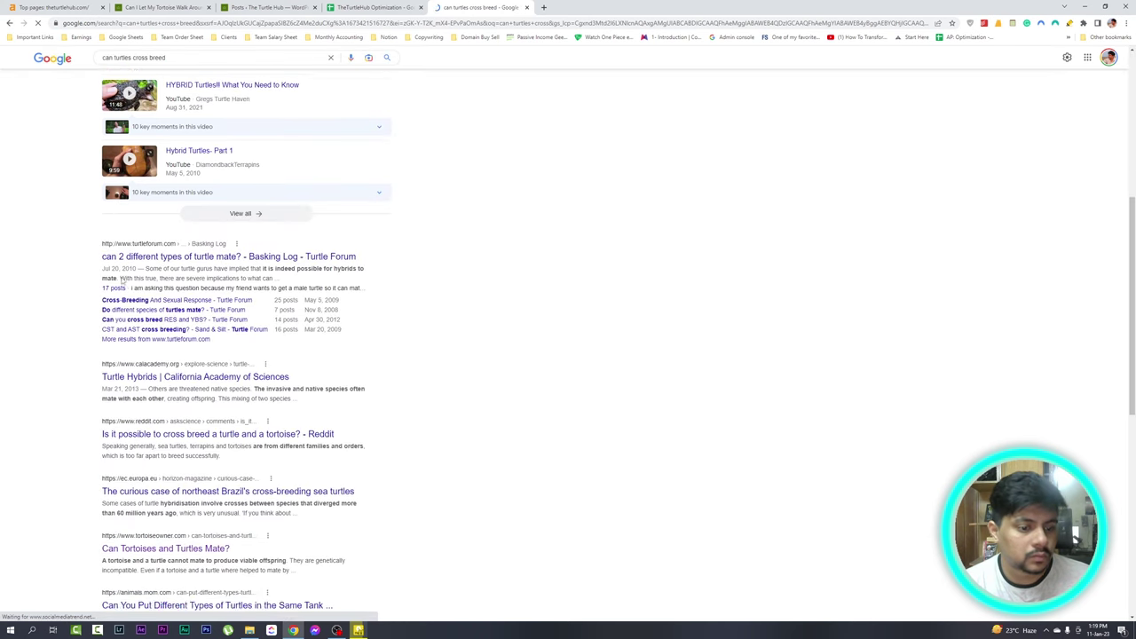
pyautogui.scroll(-1, 121, 275)
pyautogui.scroll(-1, 121, 275)
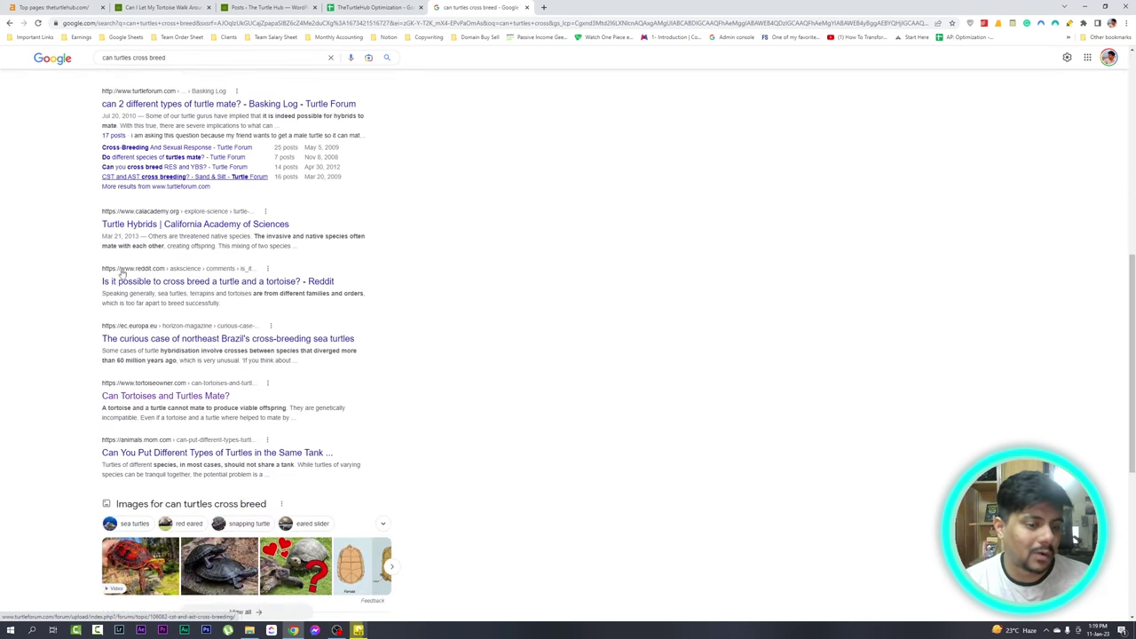
pyautogui.scroll(6, 122, 275)
pyautogui.click(123, 65)
pyautogui.hotkey('ctrl', 'a')
pyautogui.click(526, 60)
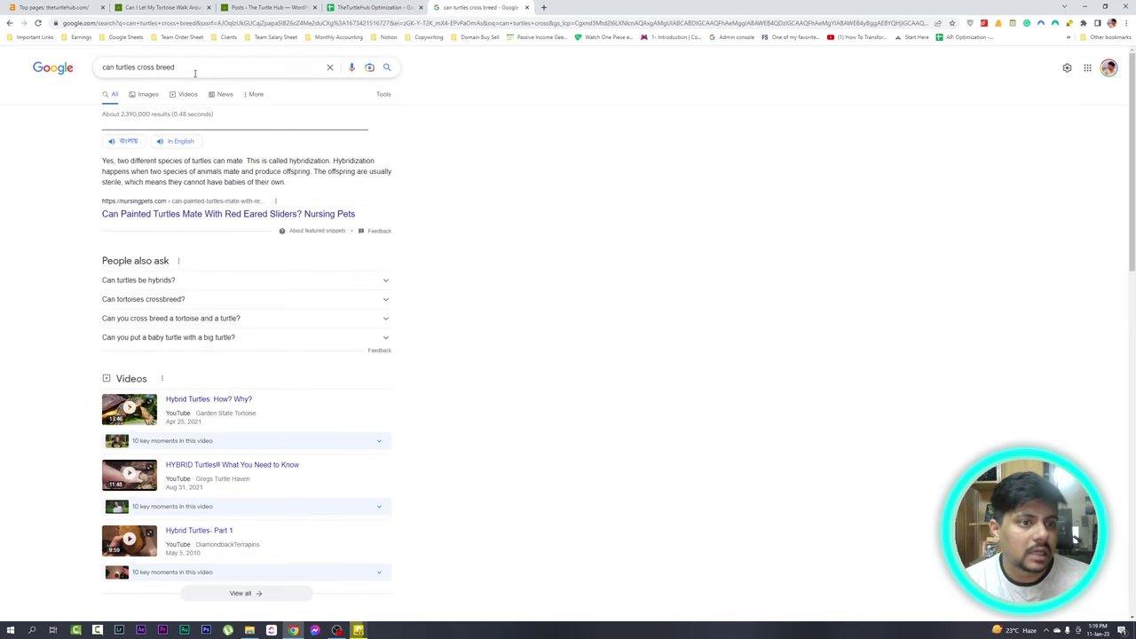
pyautogui.moveTo(77, 225); pyautogui.dragTo(421, 208)
pyautogui.click(421, 209)
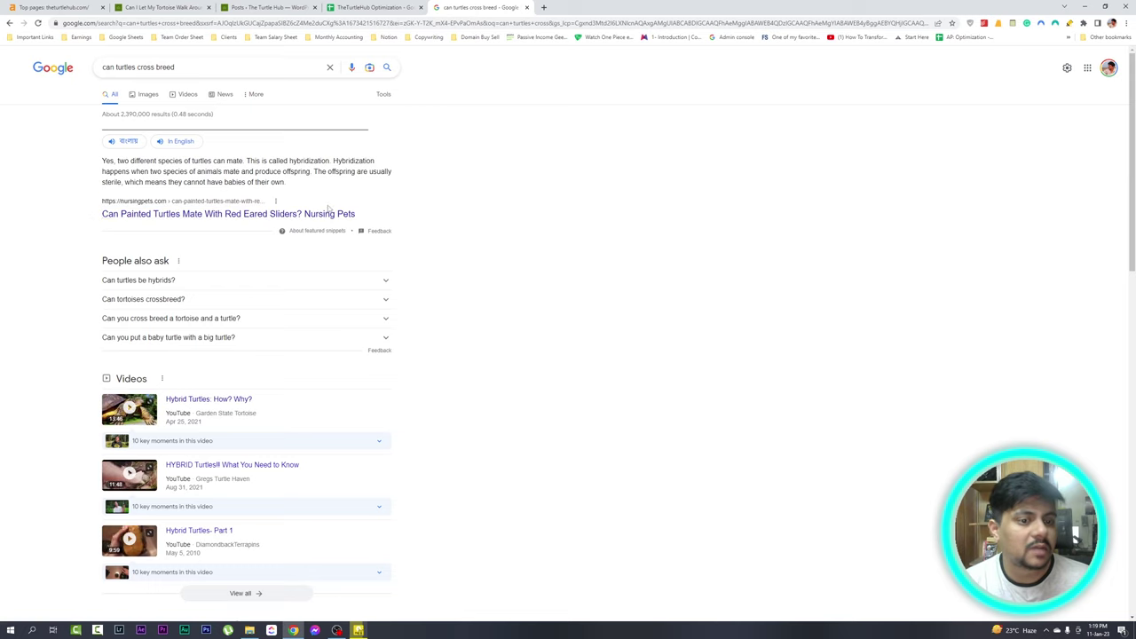
pyautogui.click(177, 67)
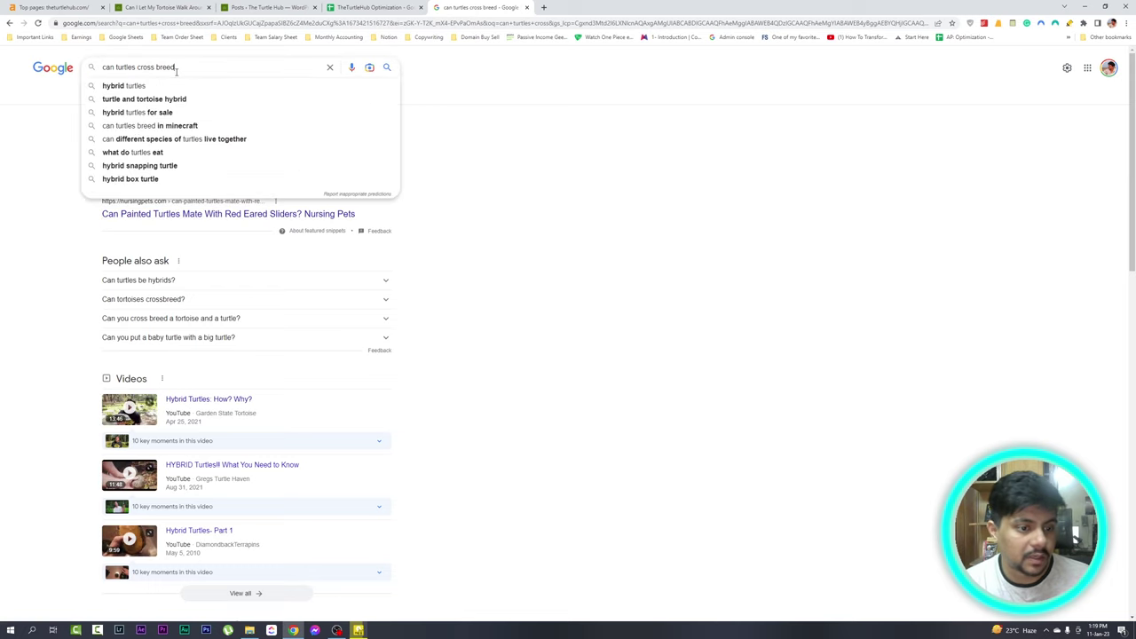
pyautogui.click(3, 157)
pyautogui.scroll(-3, 267, 267)
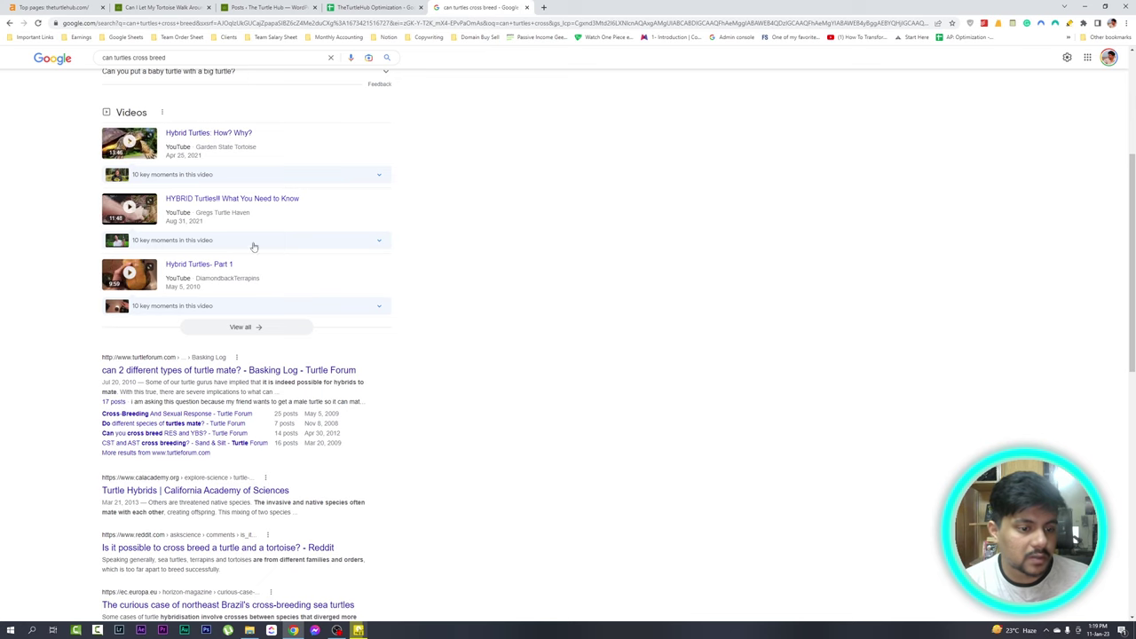
pyautogui.scroll(3, 248, 240)
pyautogui.moveTo(178, 67); pyautogui.dragTo(96, 60)
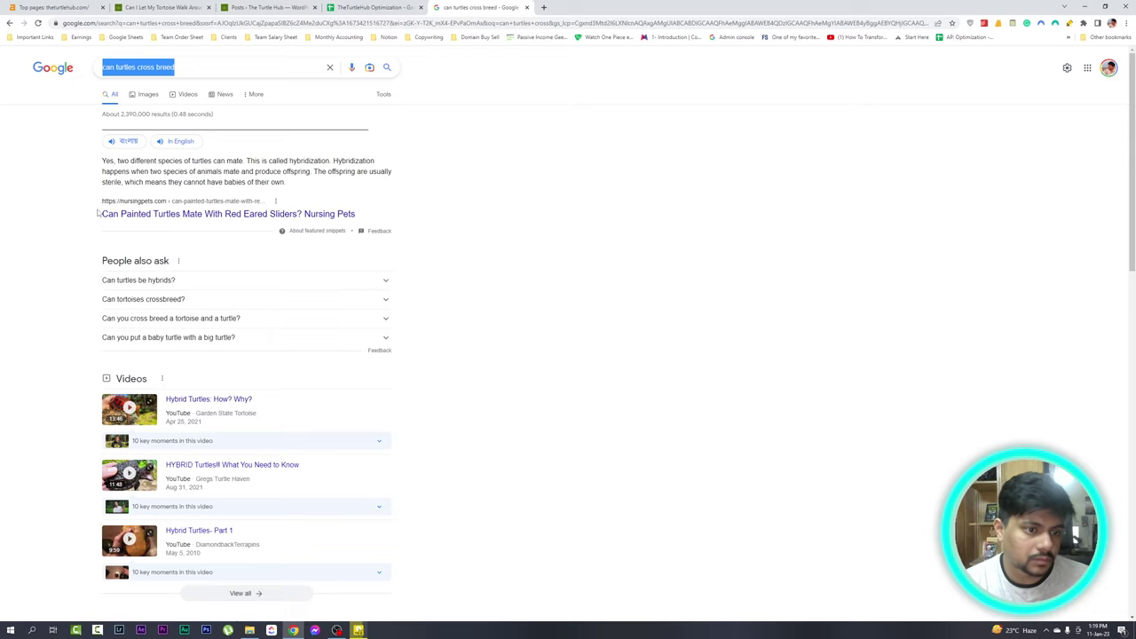
# Return to the Google results for "can painted turtles mate with red eared sliders" and examine the competing pages listed
pyautogui.click(8, 23)
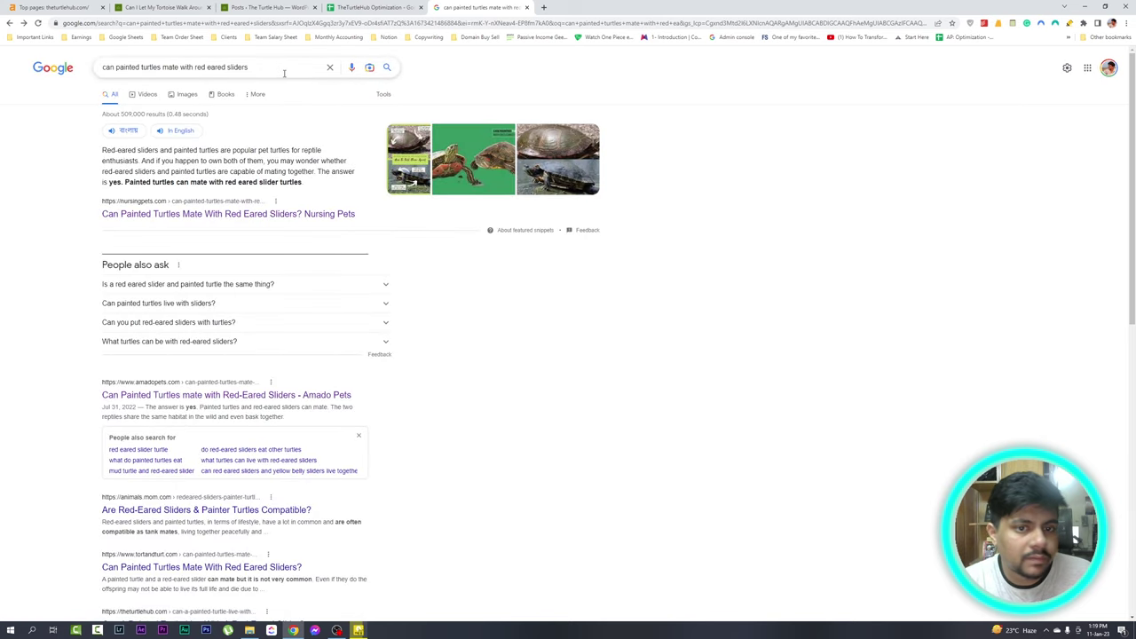
pyautogui.click(284, 73)
pyautogui.scroll(-1, 297, 213)
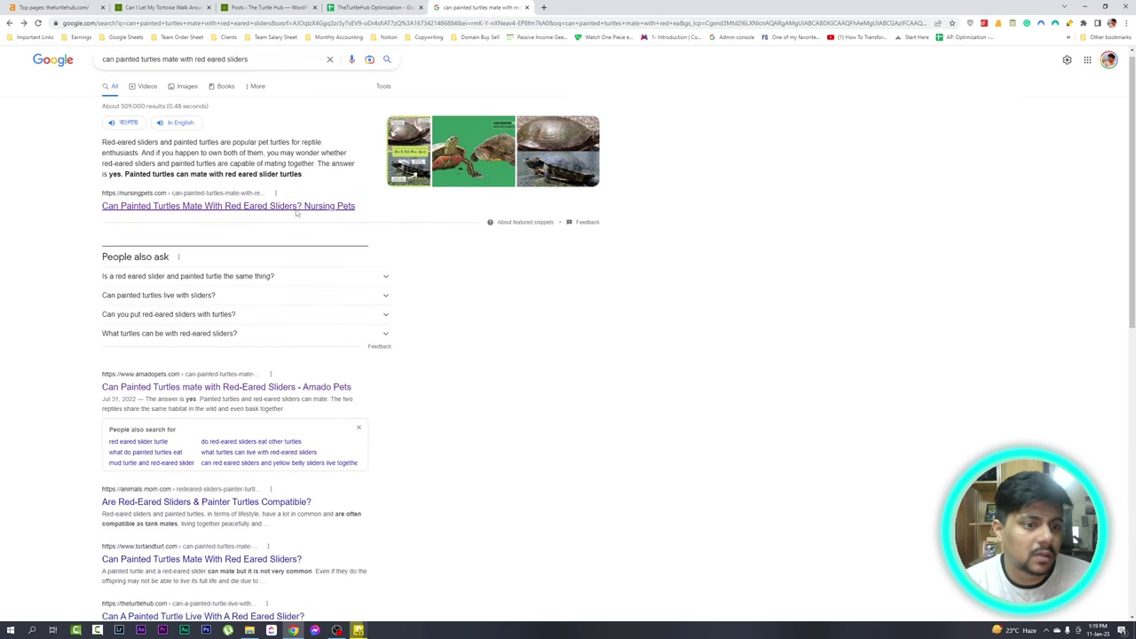
pyautogui.scroll(-3, 297, 213)
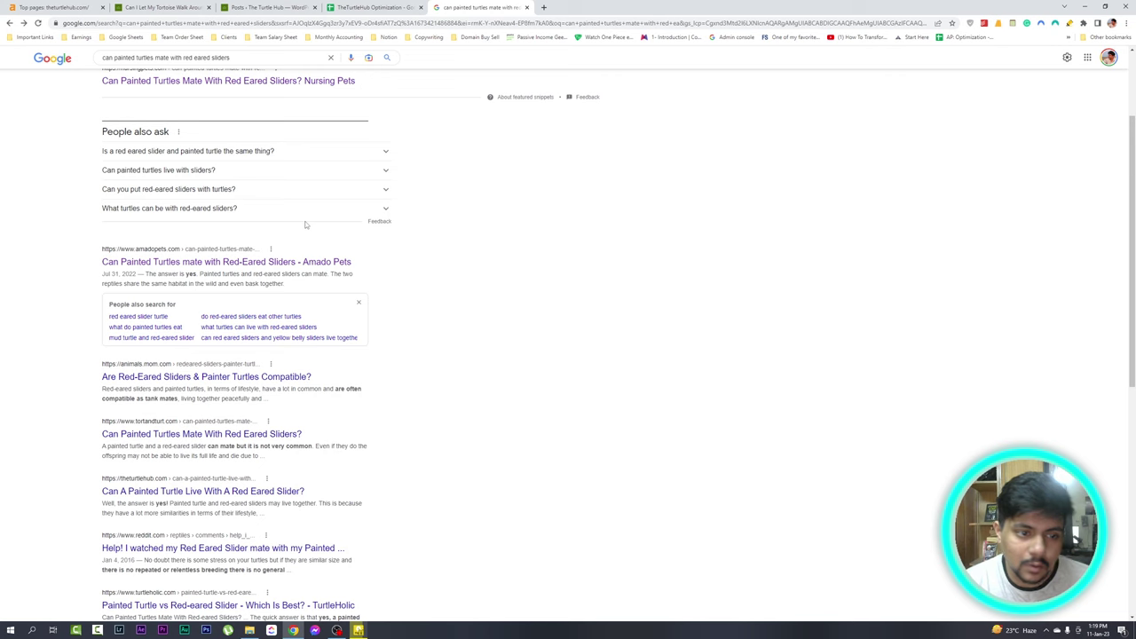
pyautogui.scroll(-2, 269, 231)
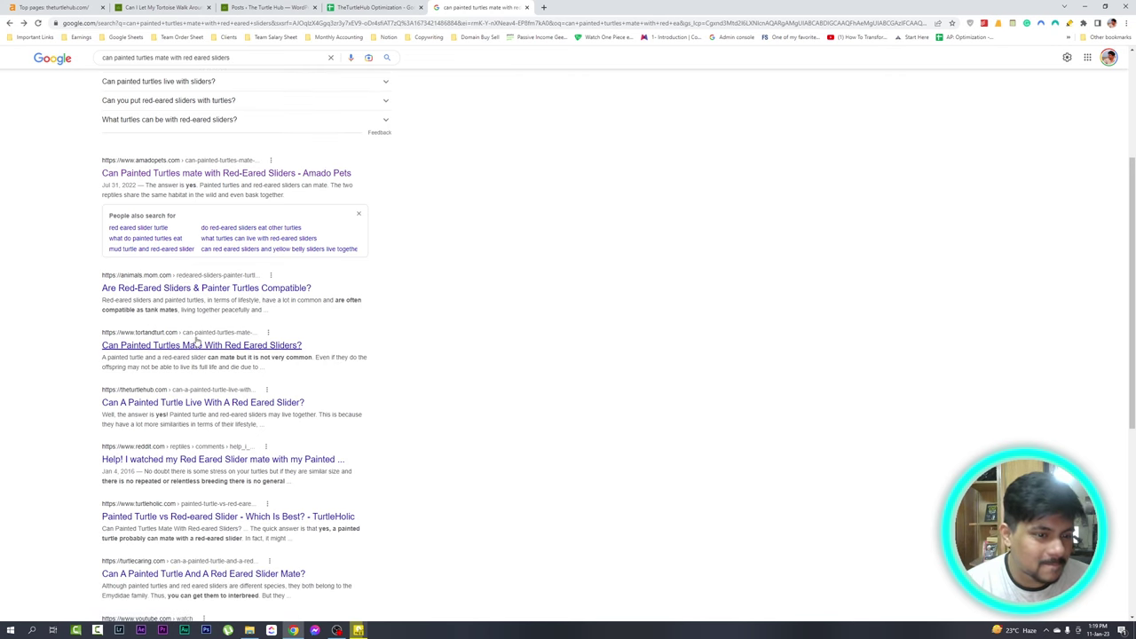
# Look through the lower Google results for "can painted turtles mate with red eared sliders", down to the YouTube video and below
pyautogui.scroll(-2, 175, 410)
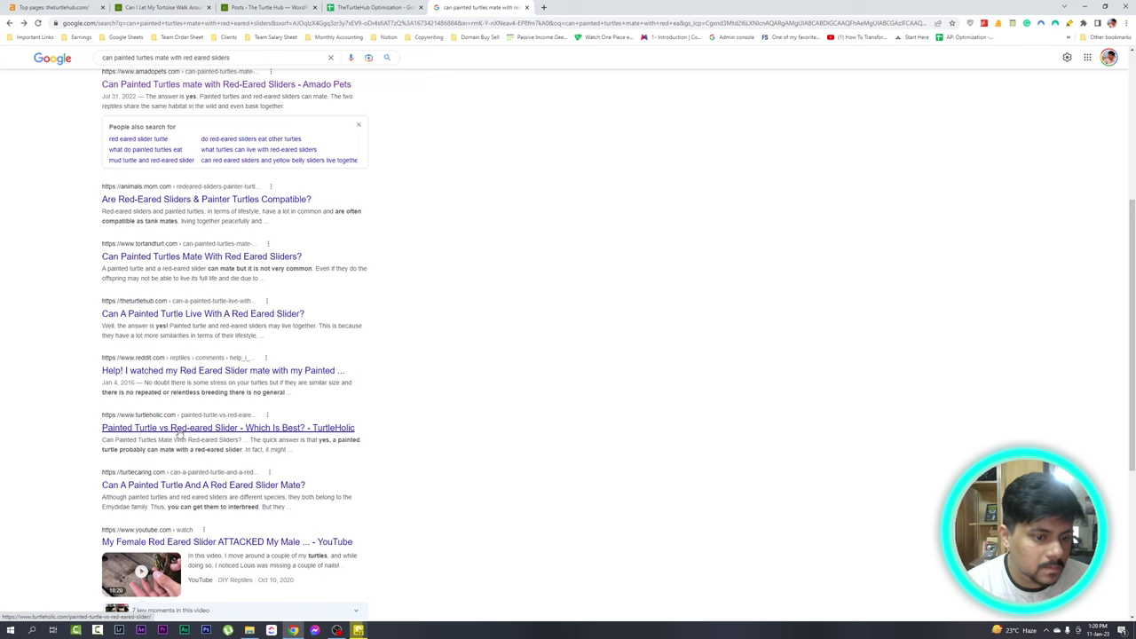
pyautogui.scroll(-1, 177, 433)
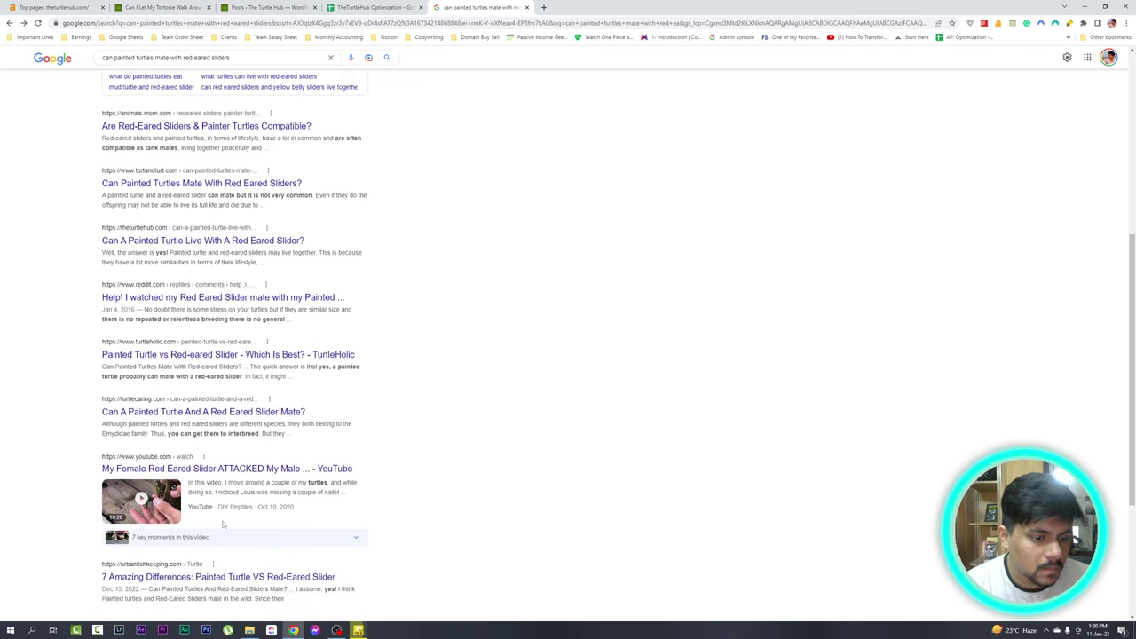
pyautogui.scroll(-1, 198, 472)
pyautogui.scroll(4, 198, 472)
pyautogui.click(157, 58)
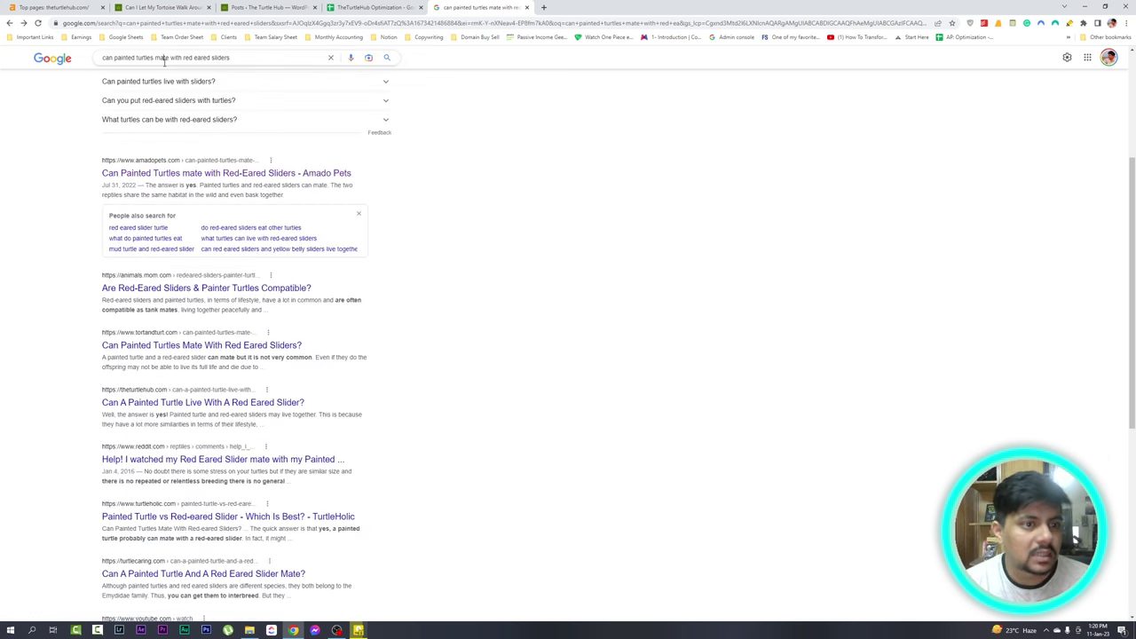
pyautogui.click(162, 71)
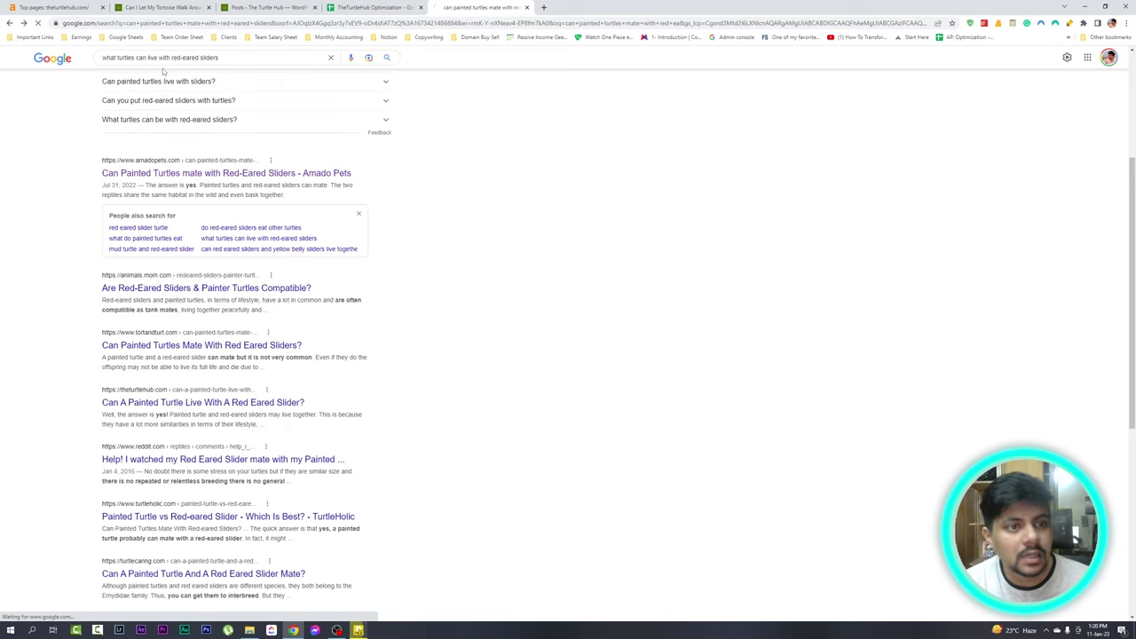
pyautogui.click(8, 23)
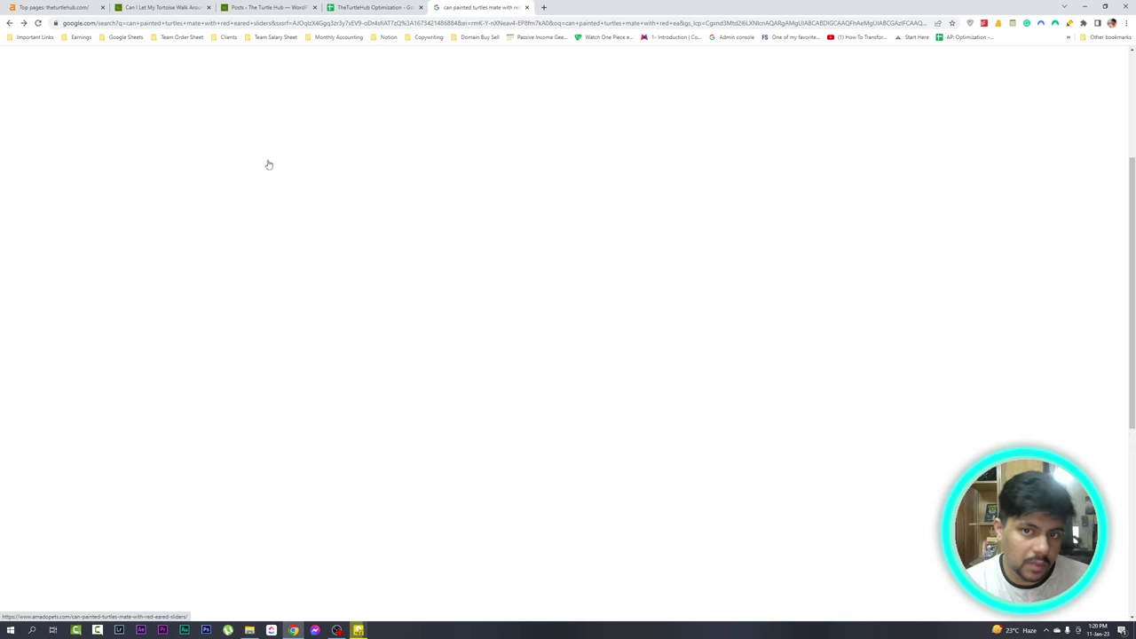
# Examine the featured snippet, related questions and page titles to see how directly the competitors target painted turtle and red-eared slider mating
pyautogui.scroll(5, 269, 164)
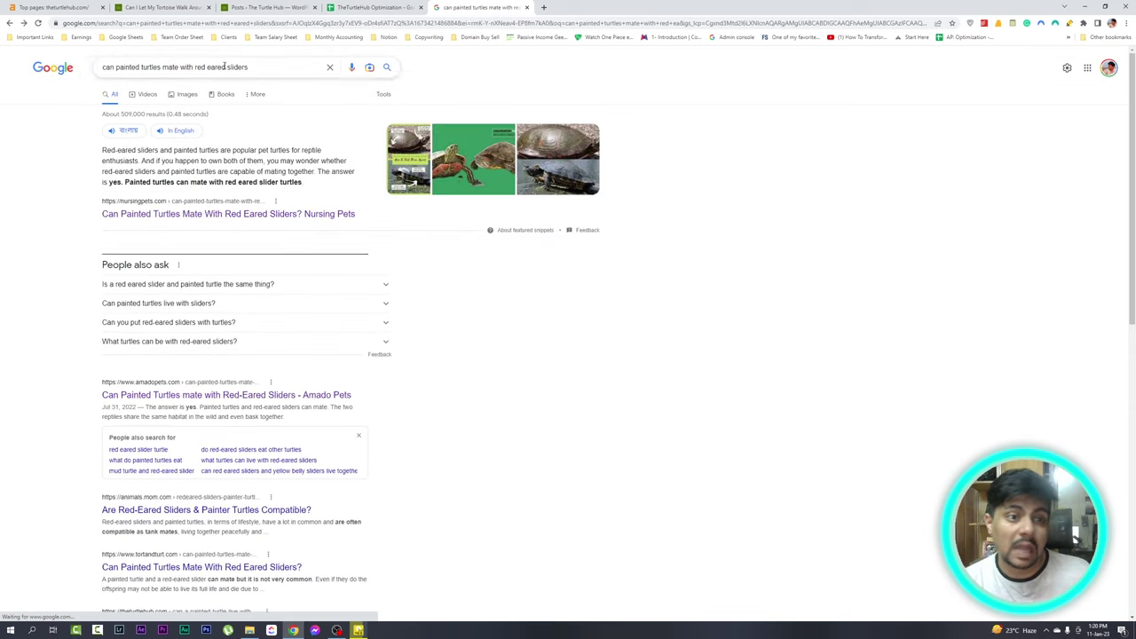
pyautogui.click(225, 67)
pyautogui.hotkey('ctrl', 'a')
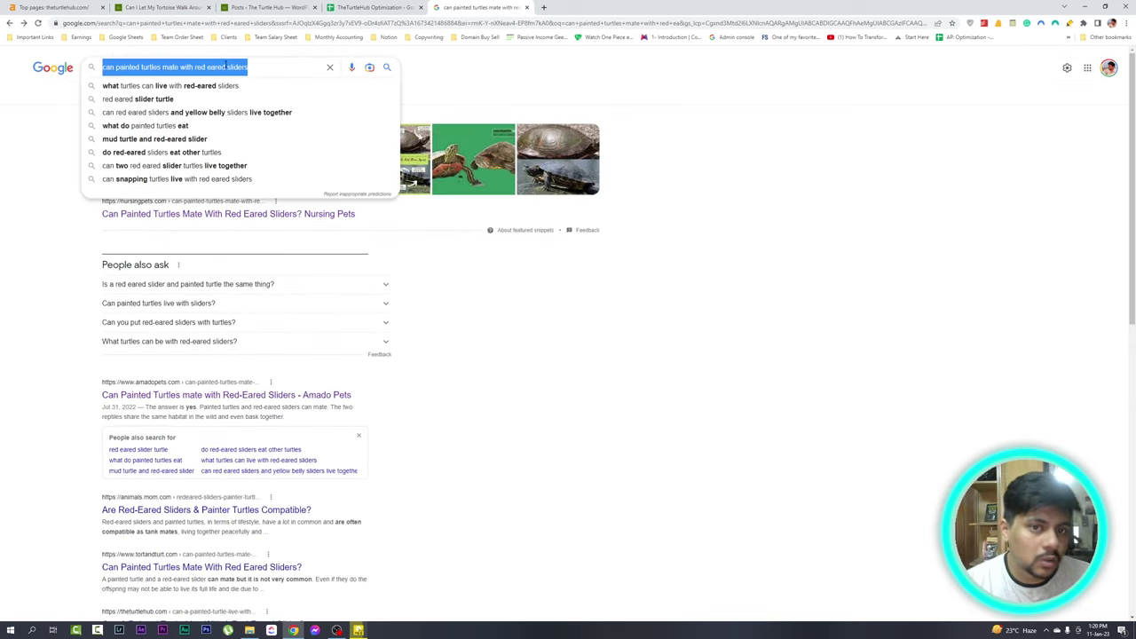
pyautogui.click(869, 191)
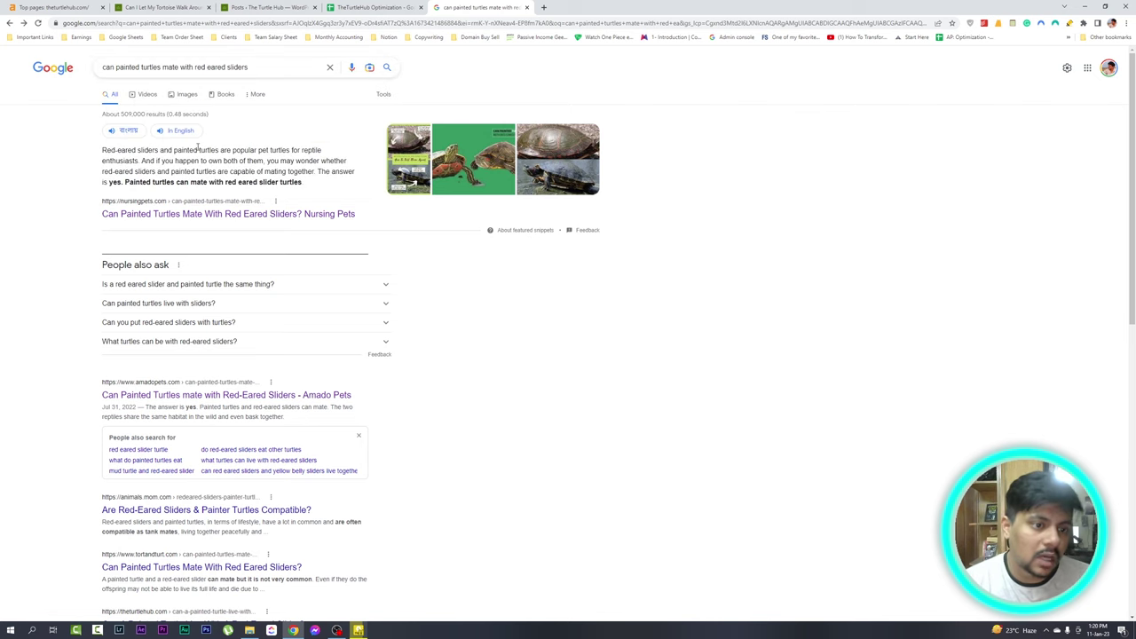
pyautogui.scroll(-3, 267, 240)
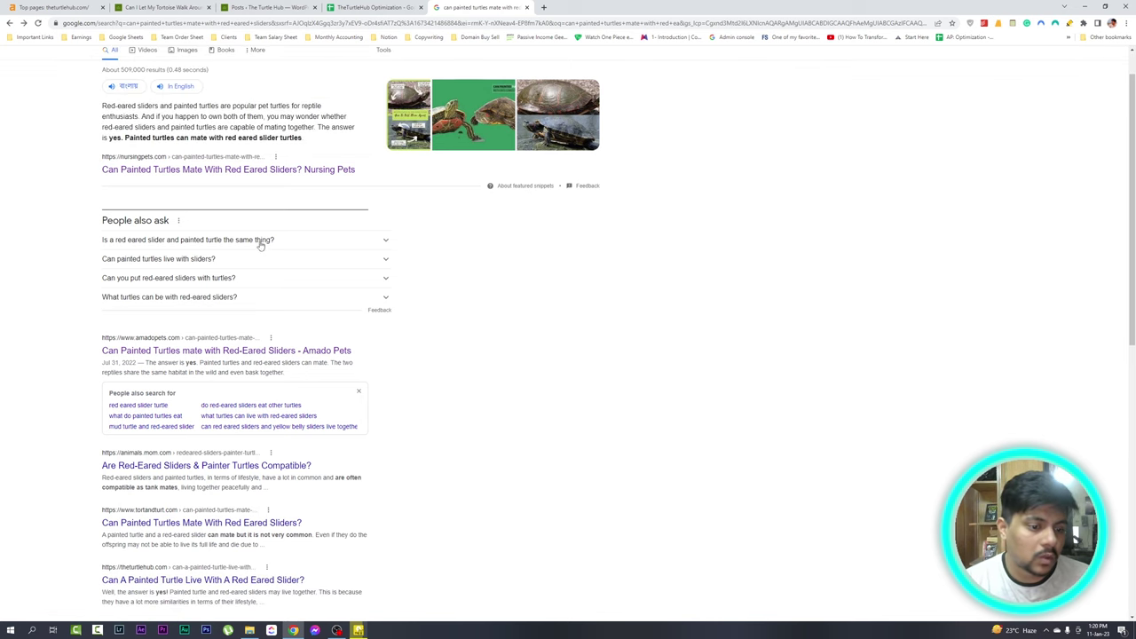
pyautogui.scroll(1, 158, 402)
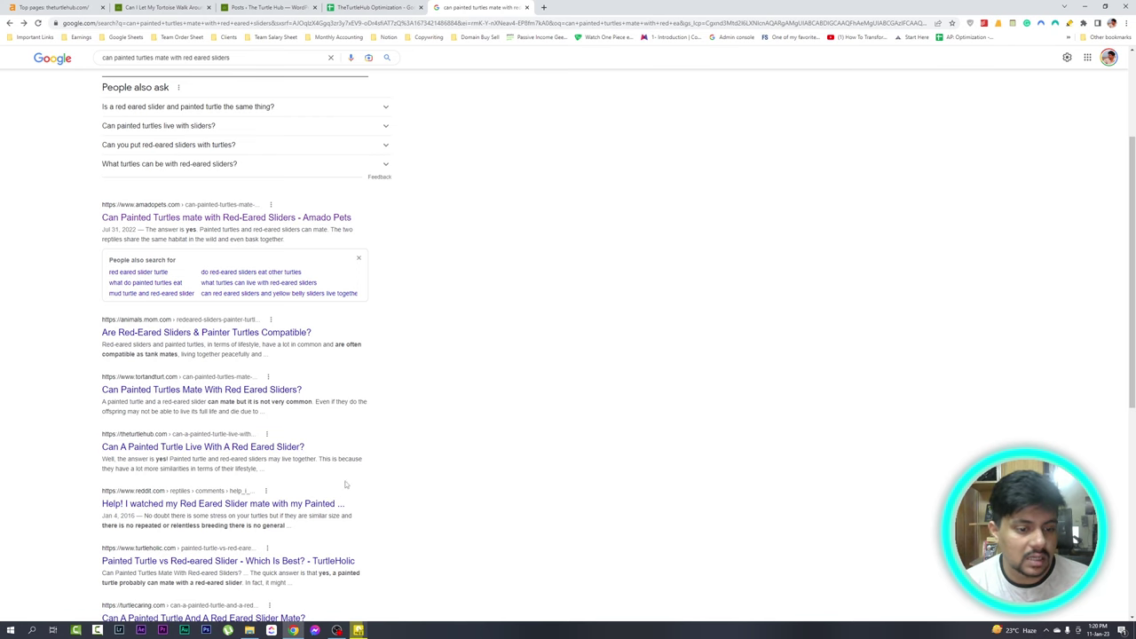
pyautogui.scroll(-2, 227, 502)
pyautogui.scroll(4, 273, 444)
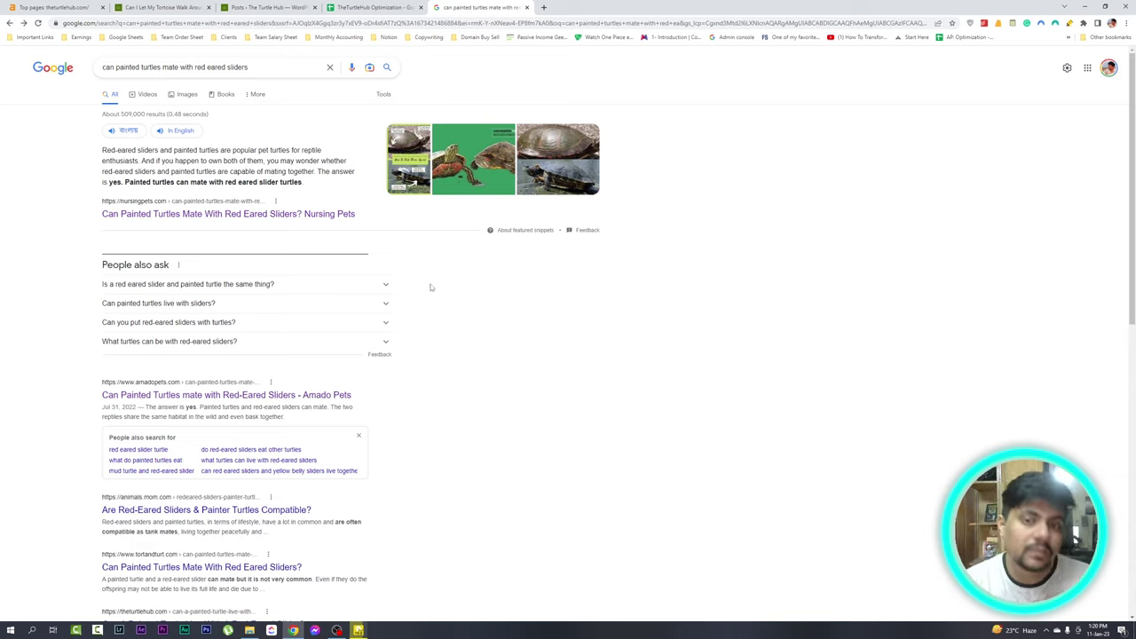
pyautogui.doubleClick(262, 71)
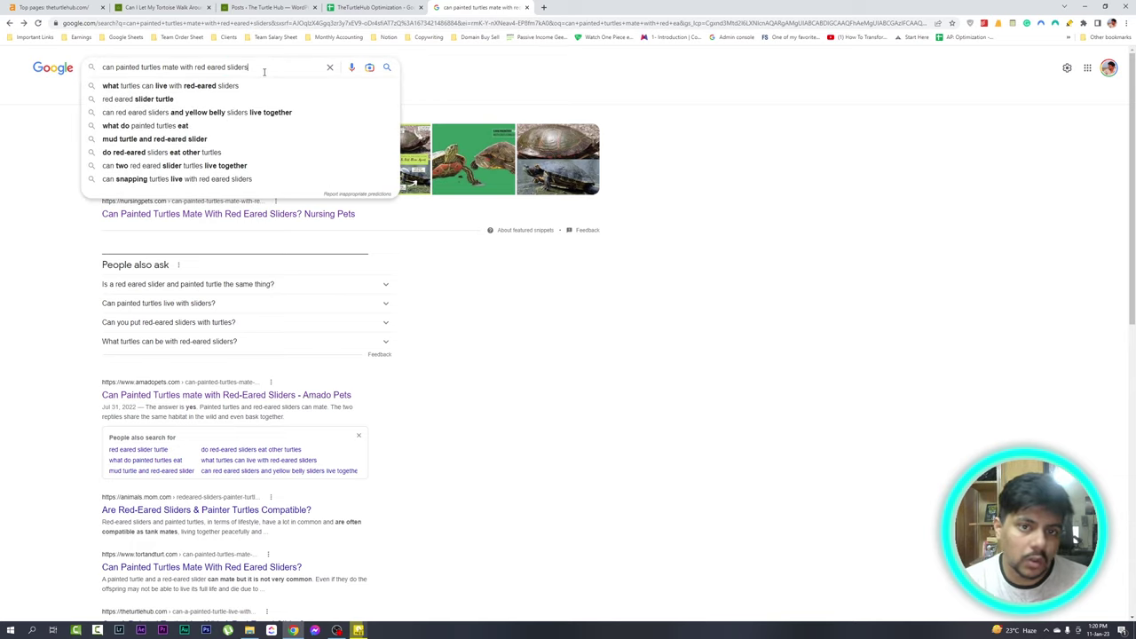
pyautogui.click(717, 248)
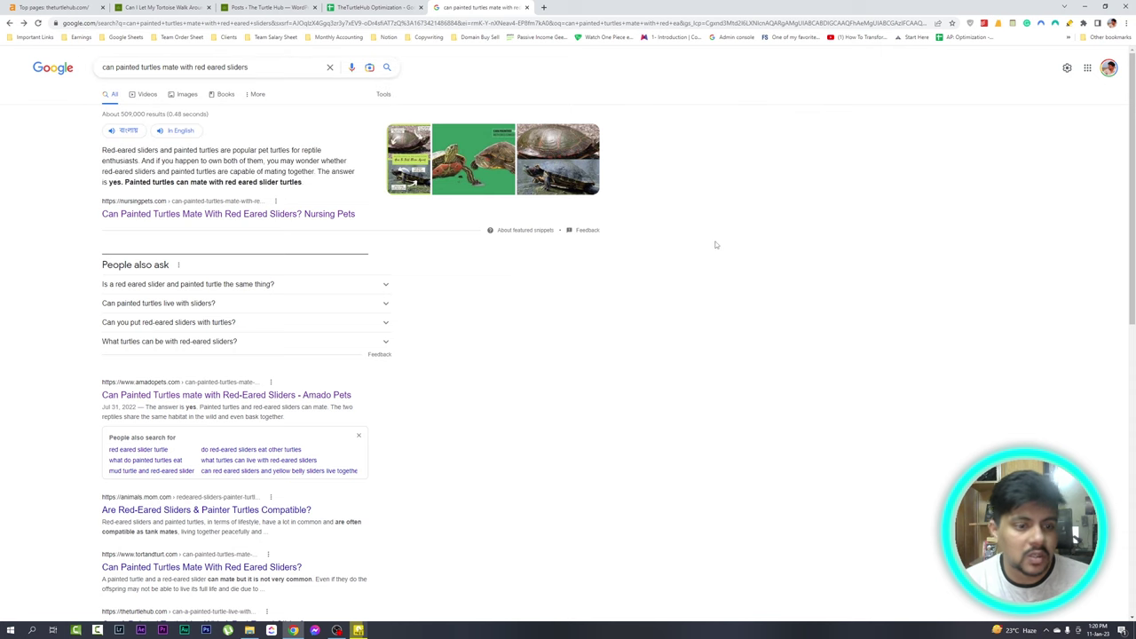
pyautogui.scroll(-1, 228, 257)
pyautogui.scroll(1, 174, 96)
pyautogui.tripleClick(135, 66)
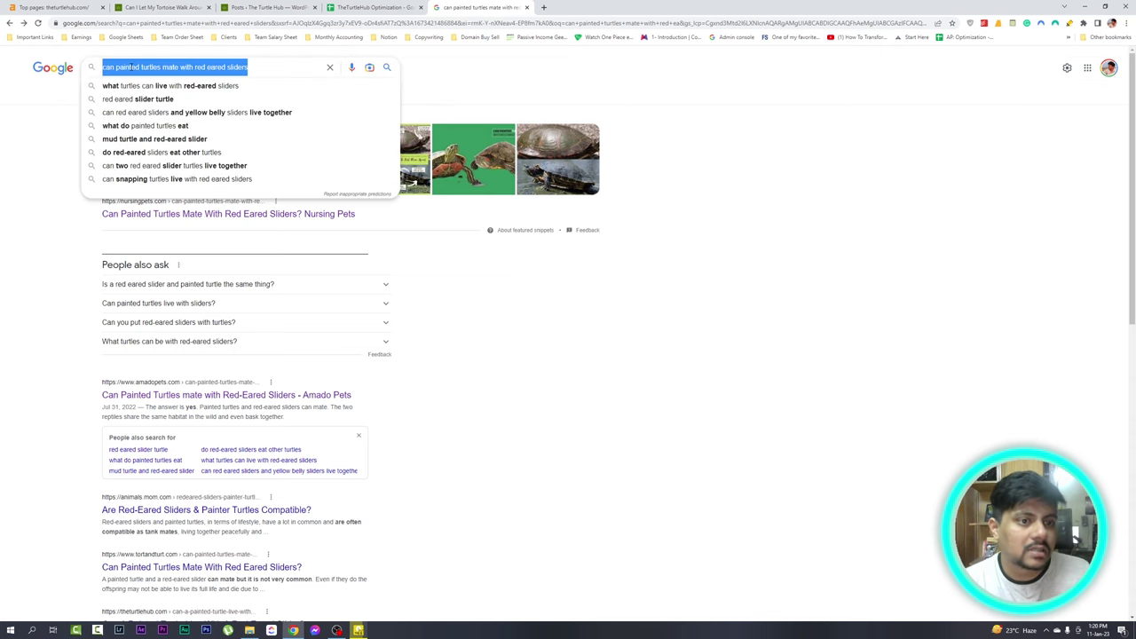
pyautogui.scroll(-1, 3, 284)
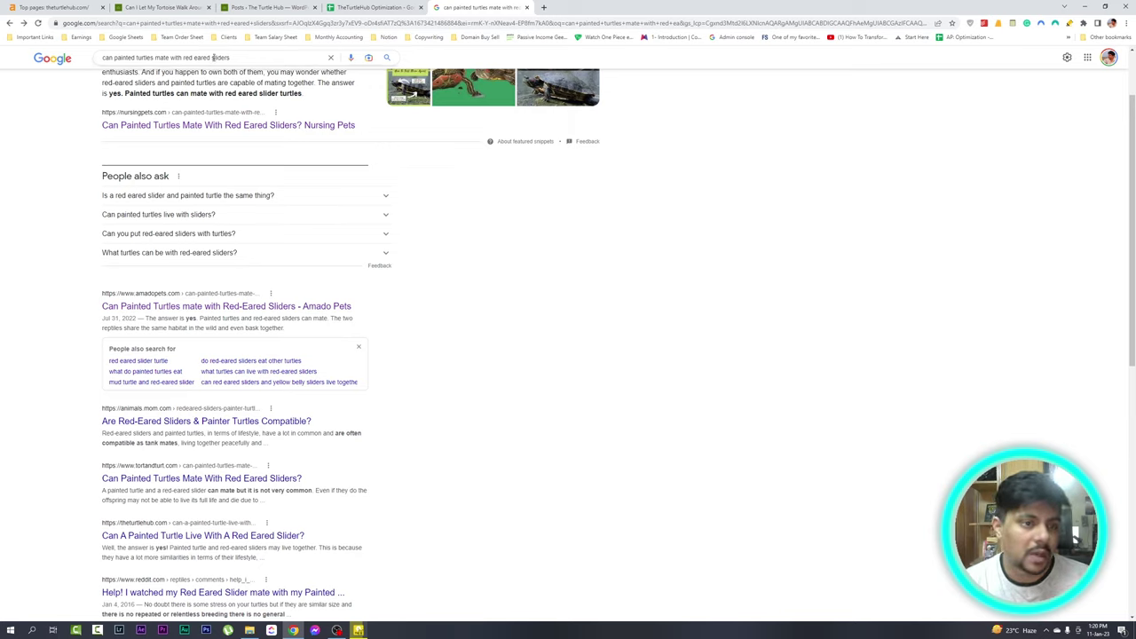
pyautogui.moveTo(230, 58); pyautogui.dragTo(102, 58)
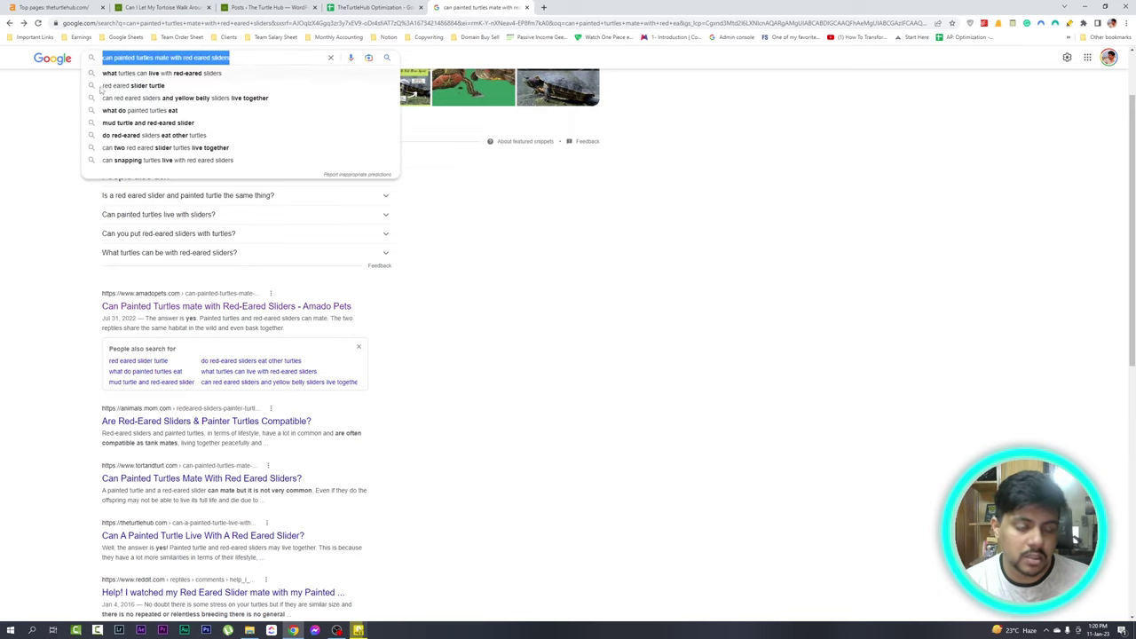
pyautogui.click(14, 248)
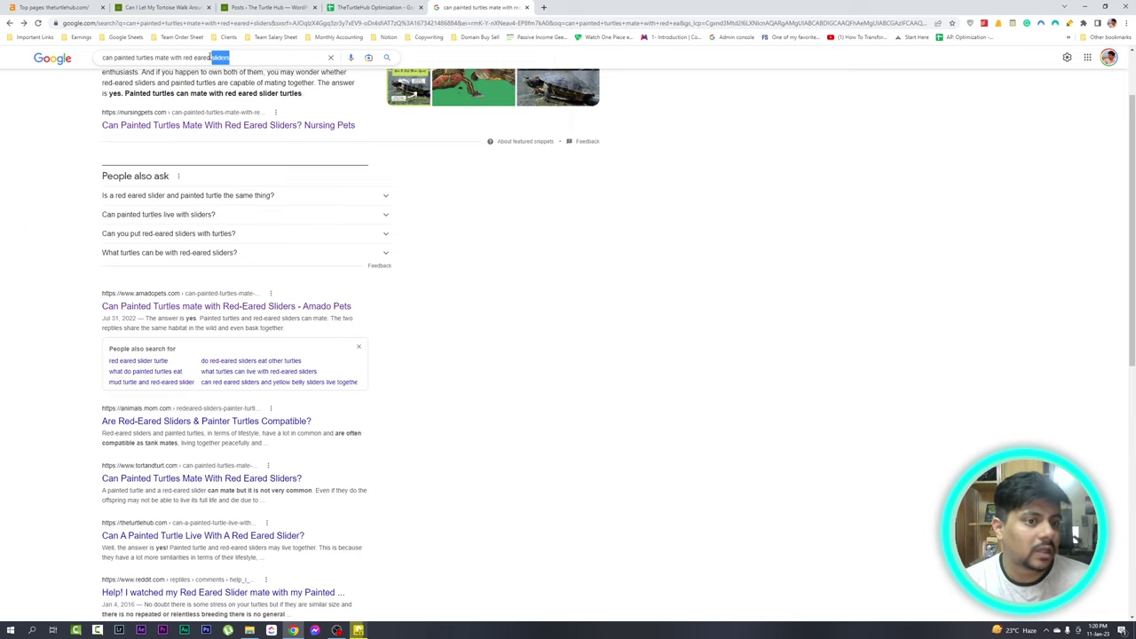
pyautogui.moveTo(224, 57); pyautogui.dragTo(100, 58)
pyautogui.click(21, 207)
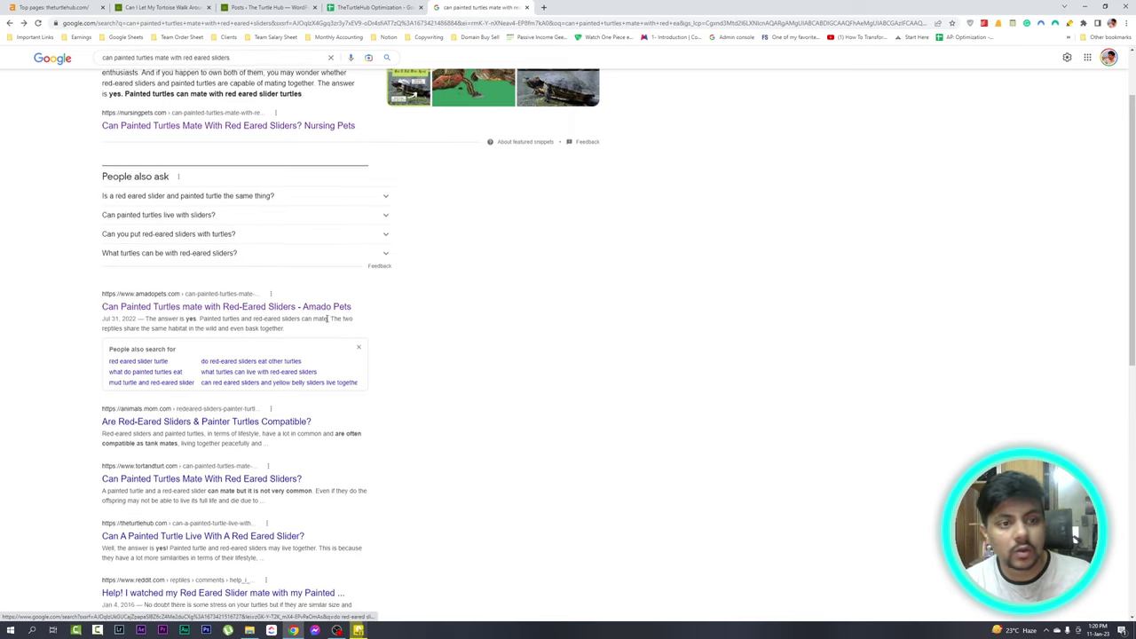
# Copy the query "can painted turtles mate with red eared sliders" into cell C17 of the TheTurtleHub Optimization sheet, under Create New Article
pyautogui.scroll(2, 327, 317)
pyautogui.click(250, 67)
pyautogui.hotkey('ctrl', 'a')
pyautogui.hotkey('ctrl', 'c')
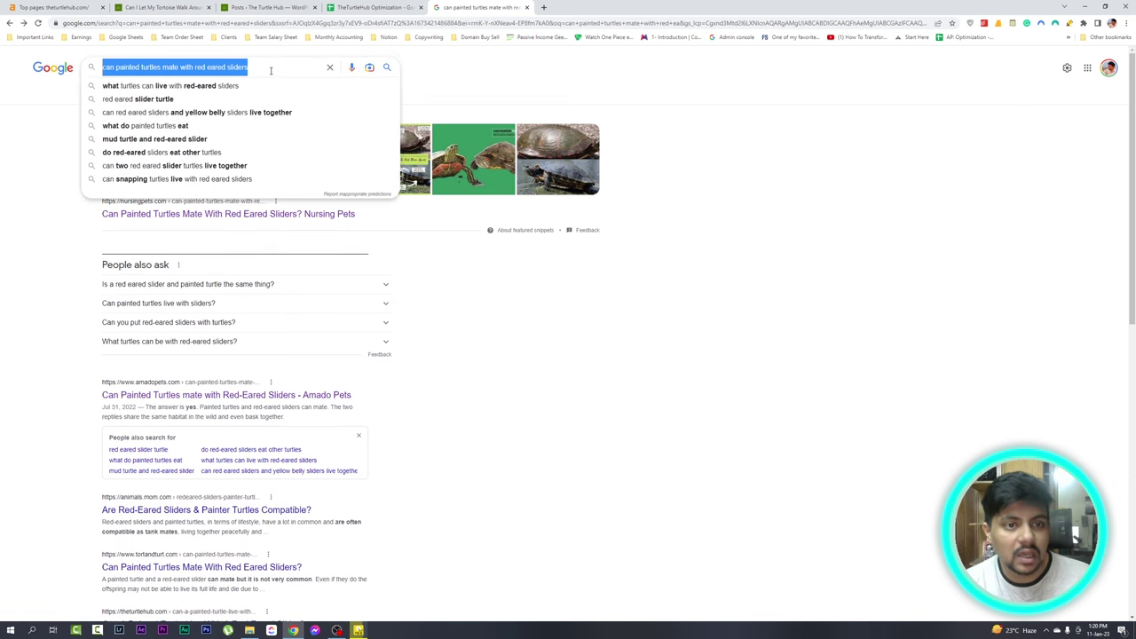
pyautogui.hotkey('ctrl', 'shift', 'Tab')
pyautogui.click(159, 267)
pyautogui.hotkey('ctrl', 'v')
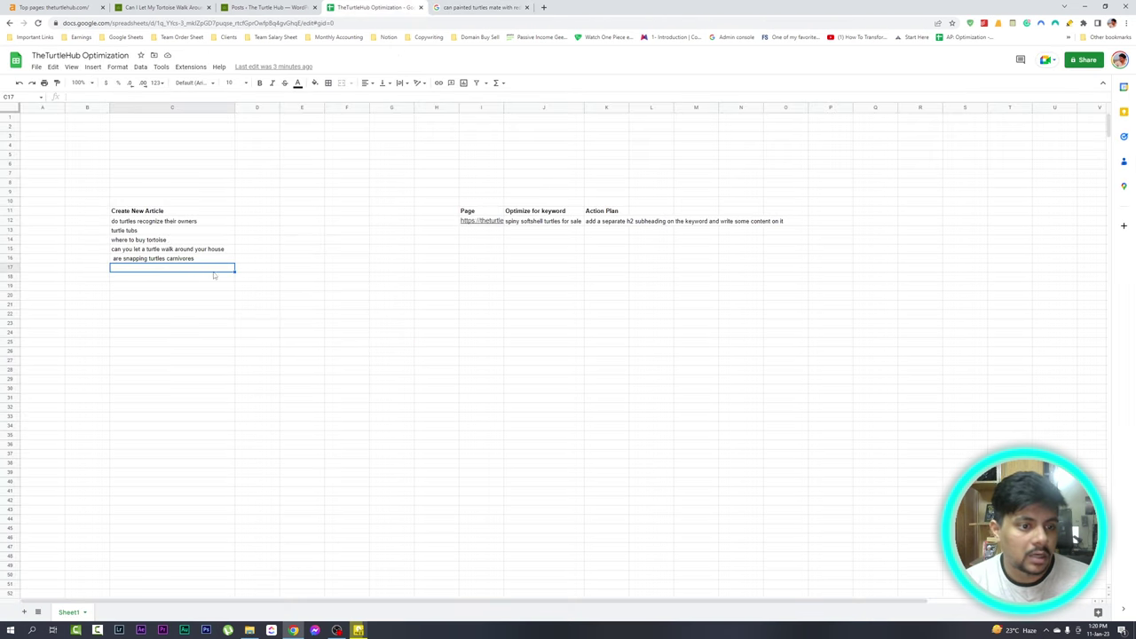
pyautogui.click(305, 269)
# Return to the Ahrefs top pages report and open the tortoise-cant-open-its-mouth article, whose top keyword is "tortoise mouth rot"
pyautogui.click(55, 5)
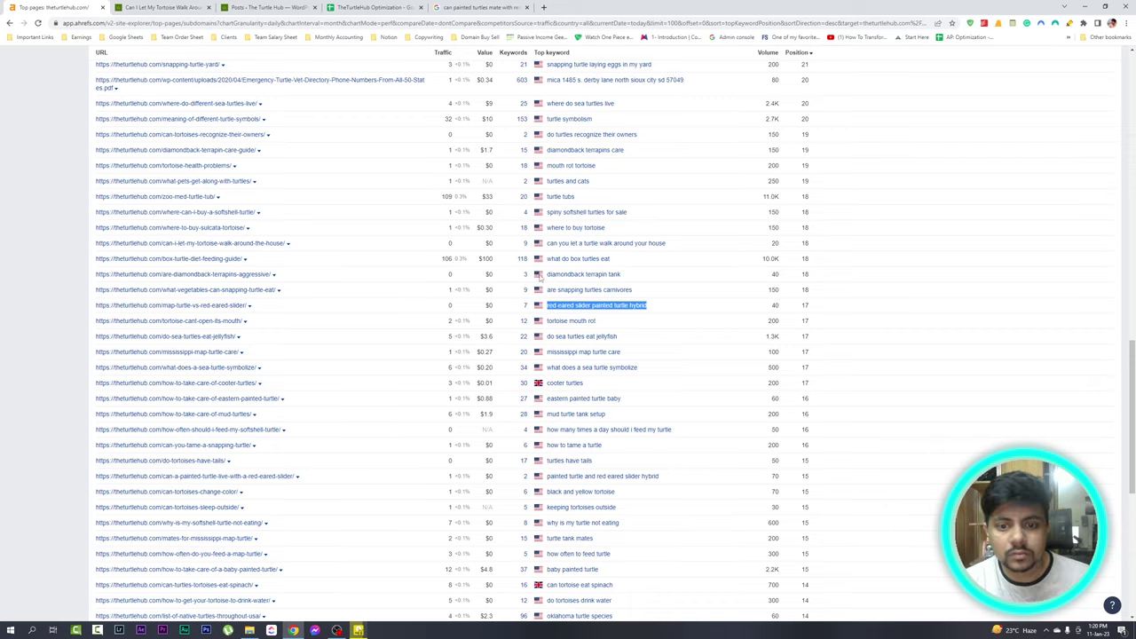
pyautogui.scroll(-1, 540, 278)
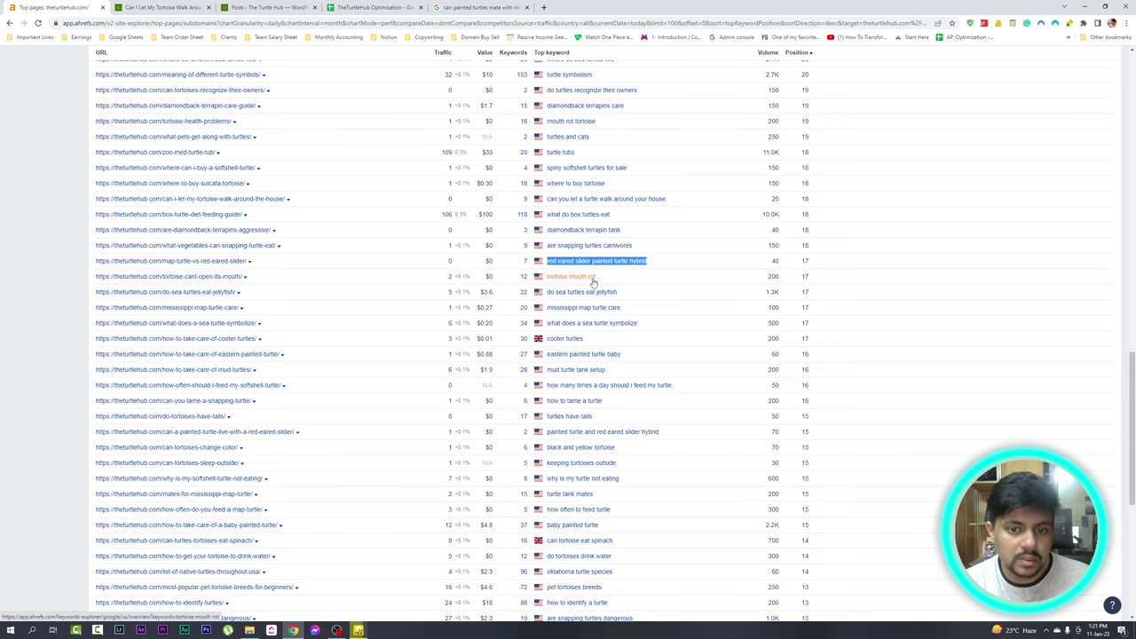
pyautogui.keyDown('ctrl'); pyautogui.click(226, 276); pyautogui.keyUp('ctrl')
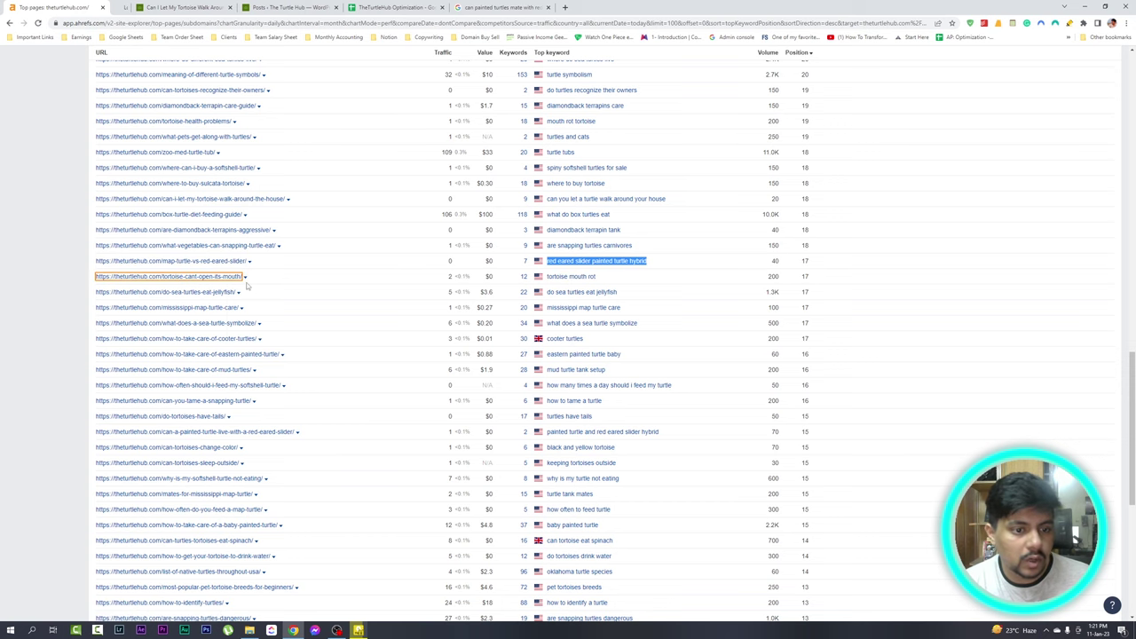
pyautogui.hotkey('ctrl', 'Tab')
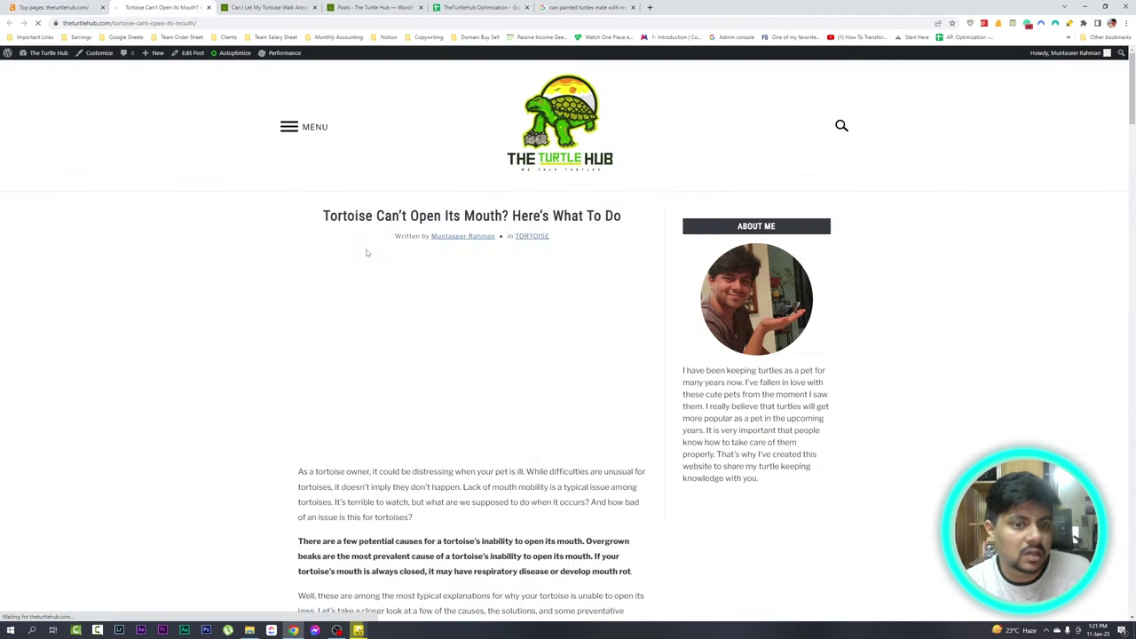
# Search the article for "mouth rot" and examine how its text and subheadings cover the keyword
pyautogui.scroll(-6, 399, 234)
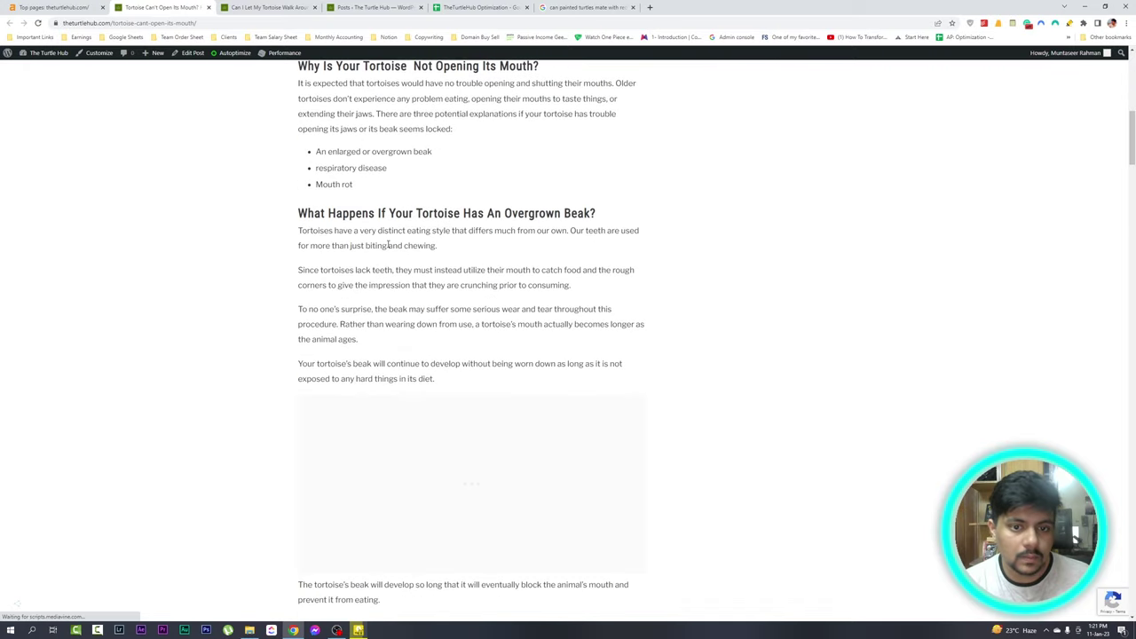
pyautogui.hotkey('ctrl', 'f')
pyautogui.write('mout')
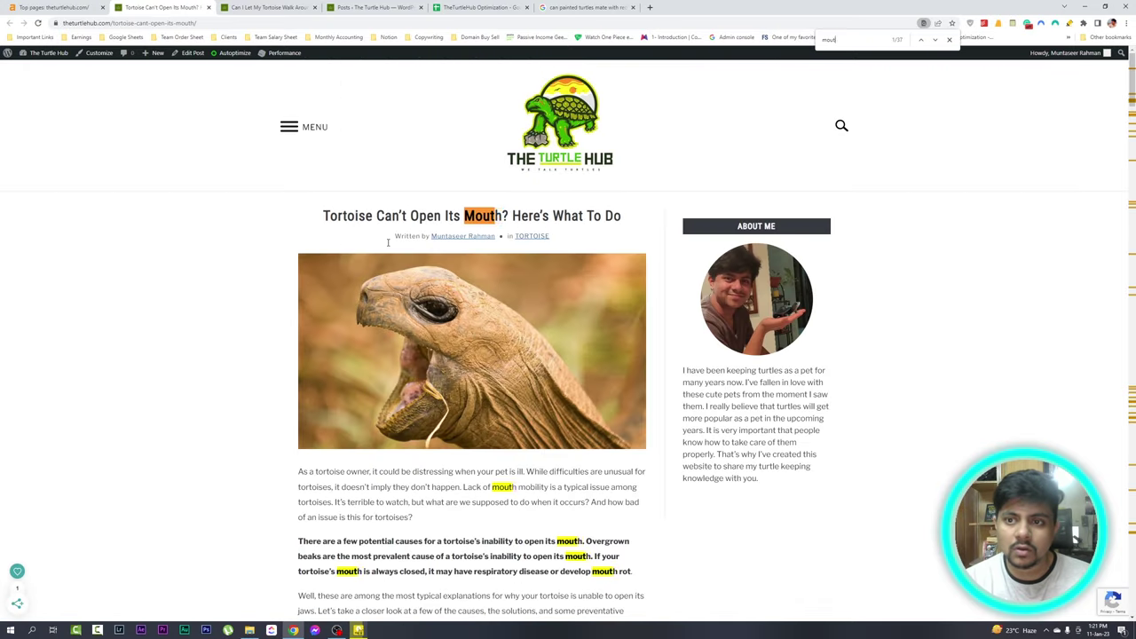
pyautogui.write('h rot')
pyautogui.scroll(-15, 388, 241)
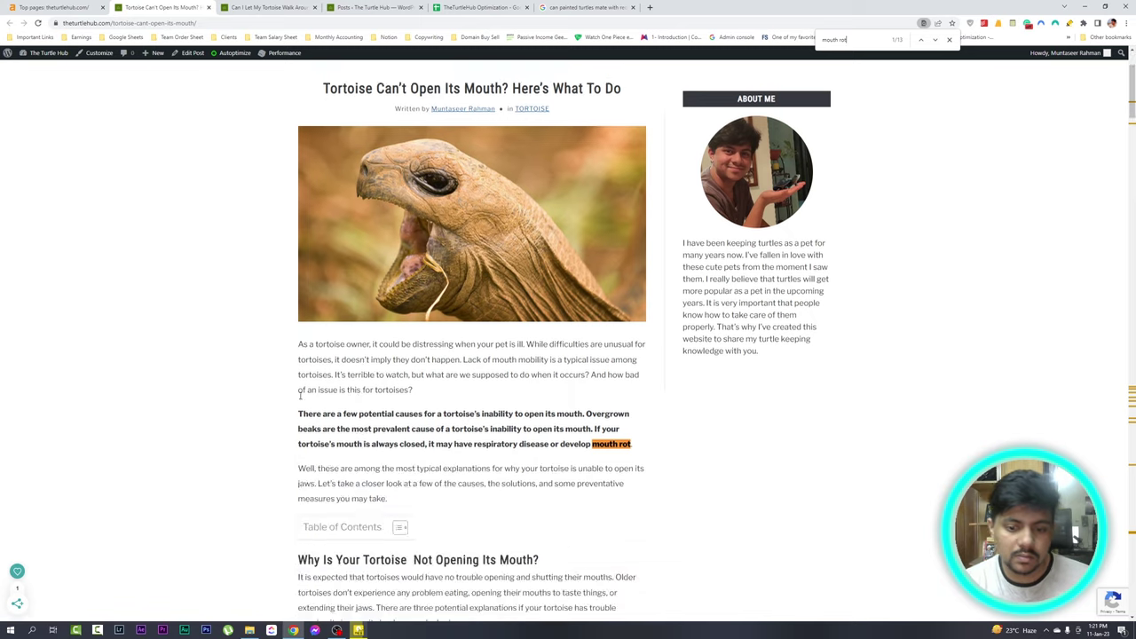
pyautogui.scroll(-15, 348, 371)
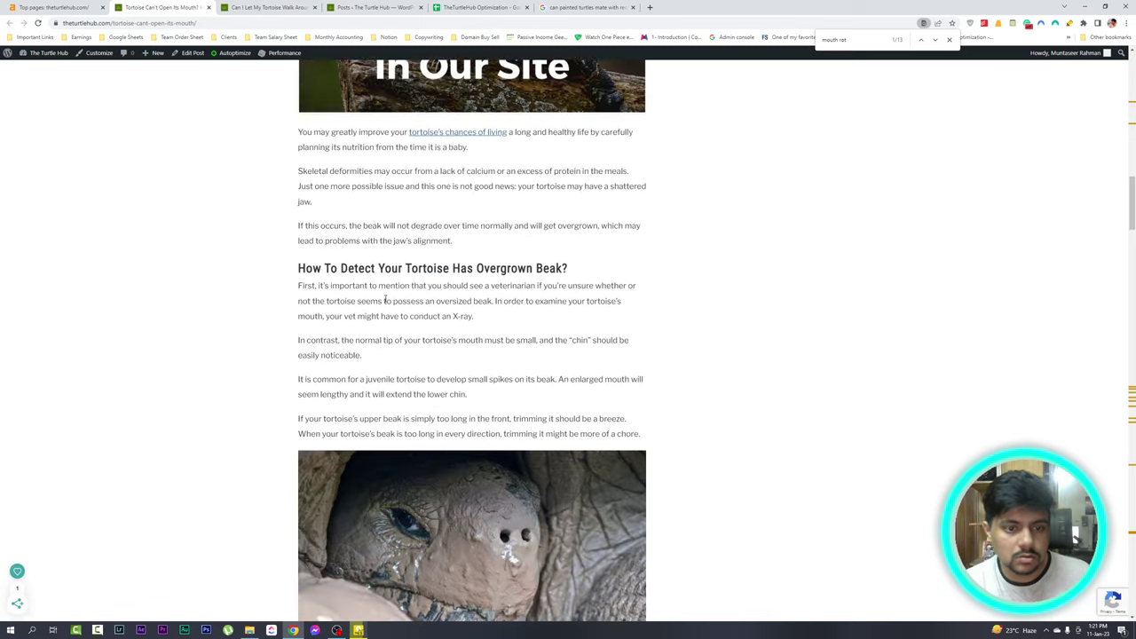
pyautogui.scroll(-10, 348, 334)
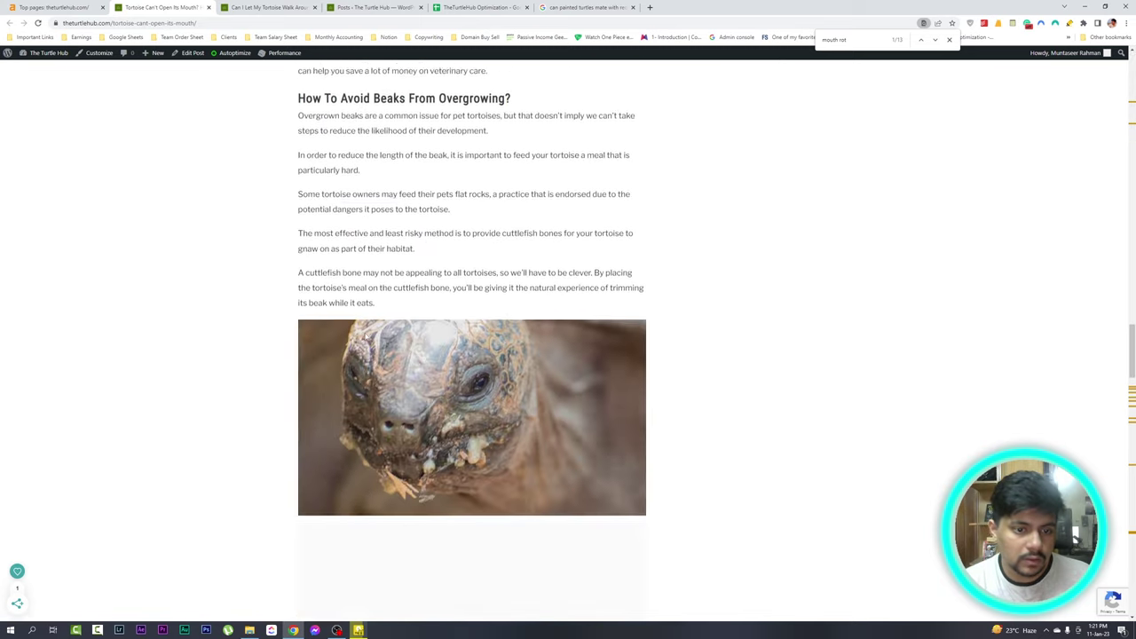
pyautogui.scroll(-4, 468, 148)
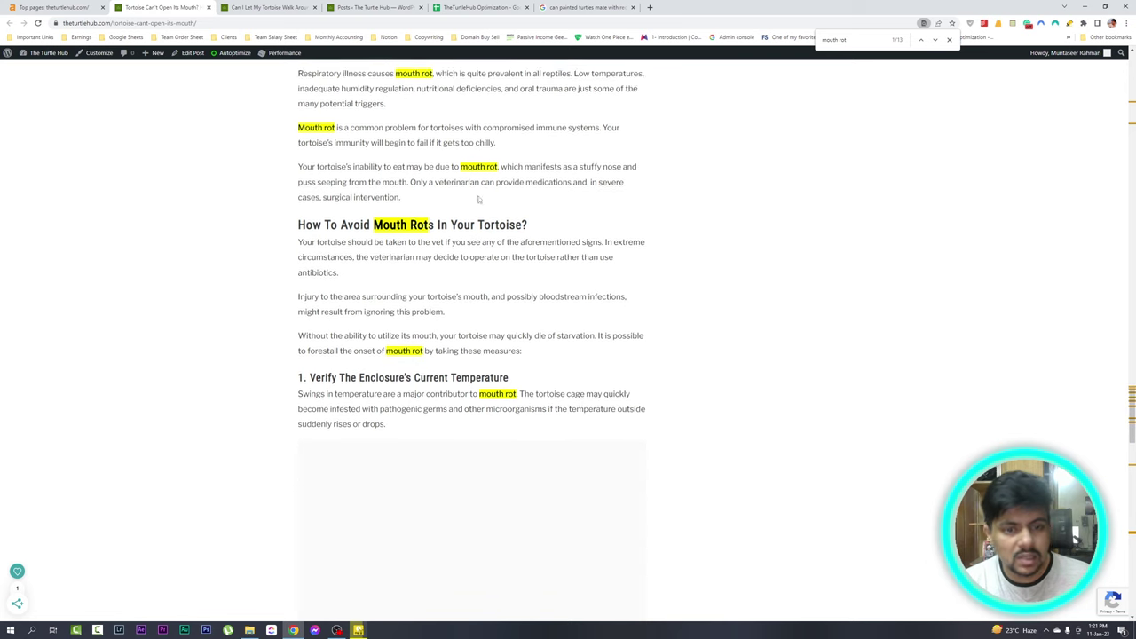
pyautogui.click(949, 41)
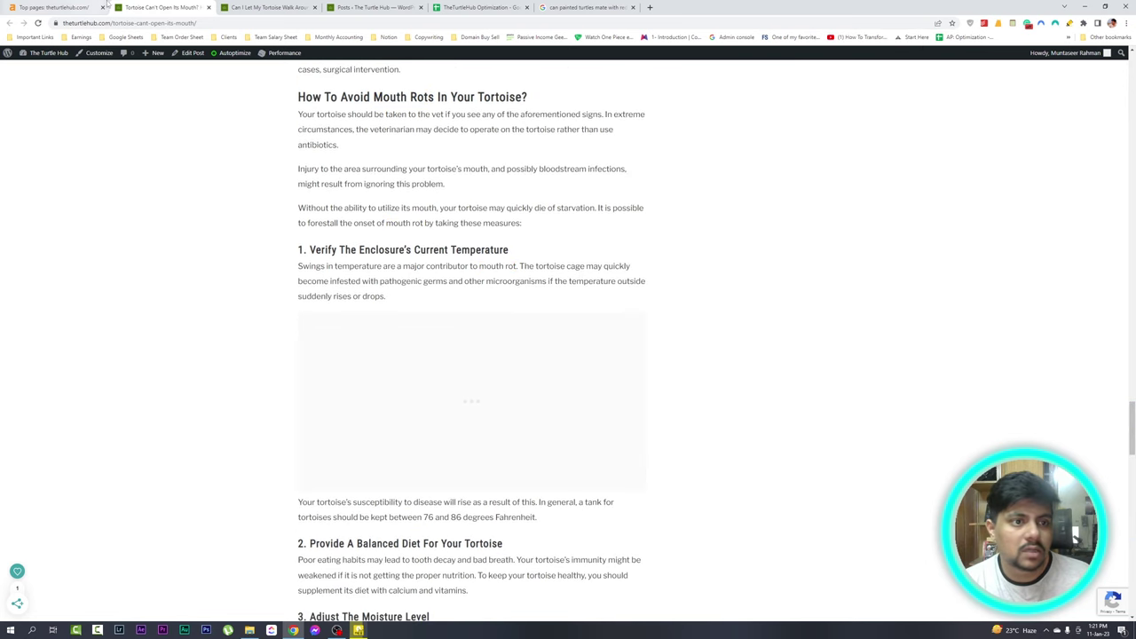
# Check the following keywords in the Ahrefs report and open the how-to-take-care-of-mud-turtles page, listed for "mud turtle tank setup", in a new tab
pyautogui.hotkey('ctrl', 'shift', 'Tab')
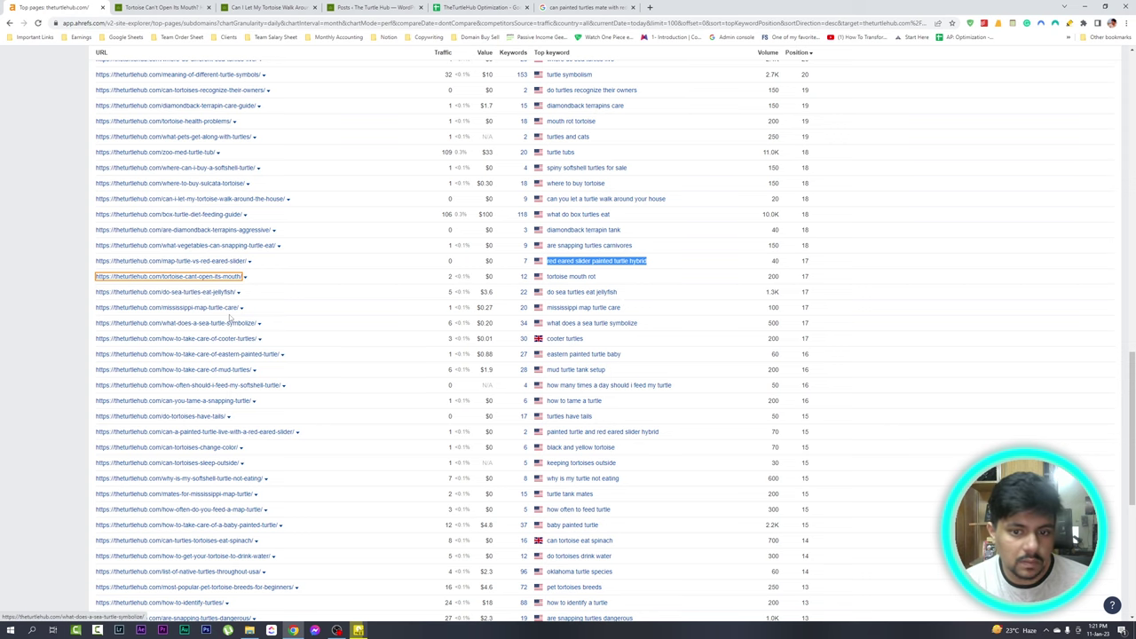
pyautogui.scroll(-1, 593, 323)
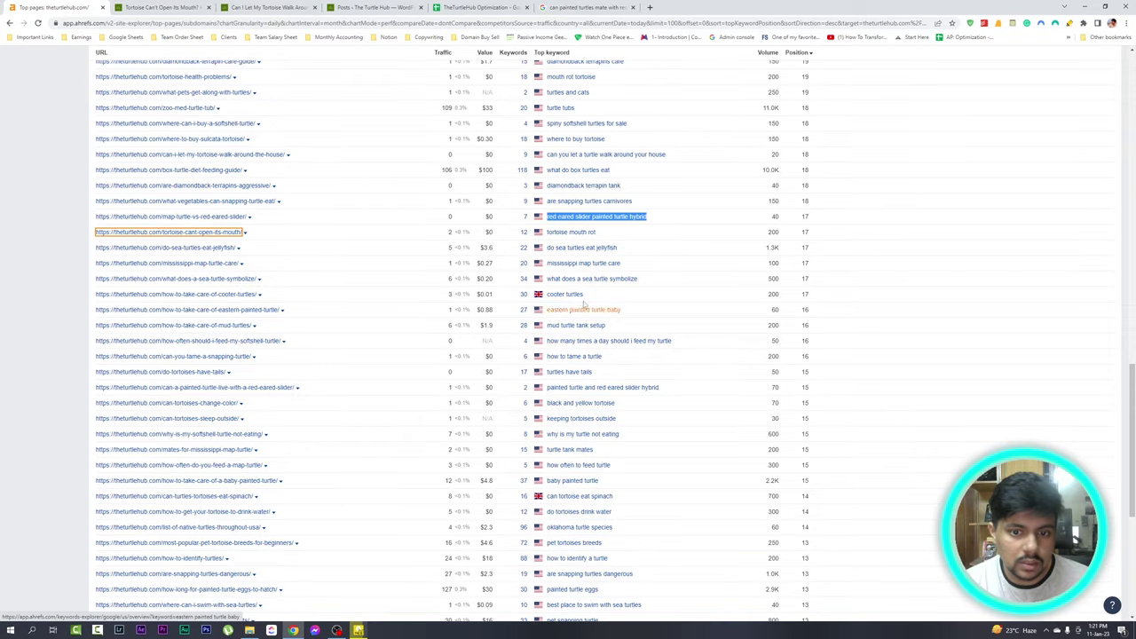
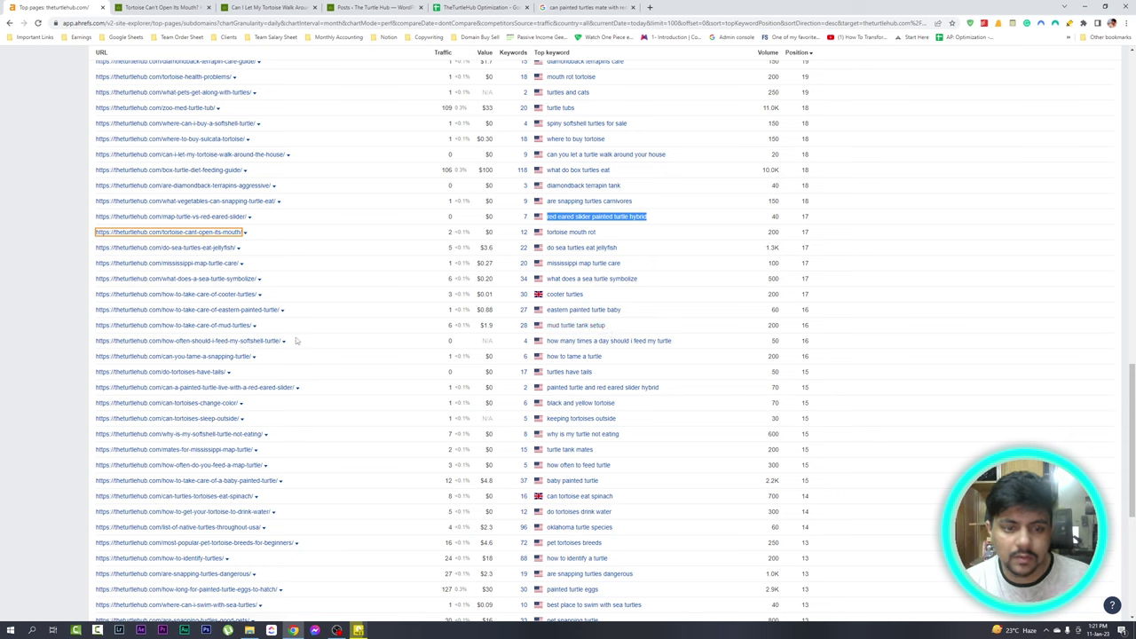
pyautogui.rightClick(224, 325)
pyautogui.click(264, 333)
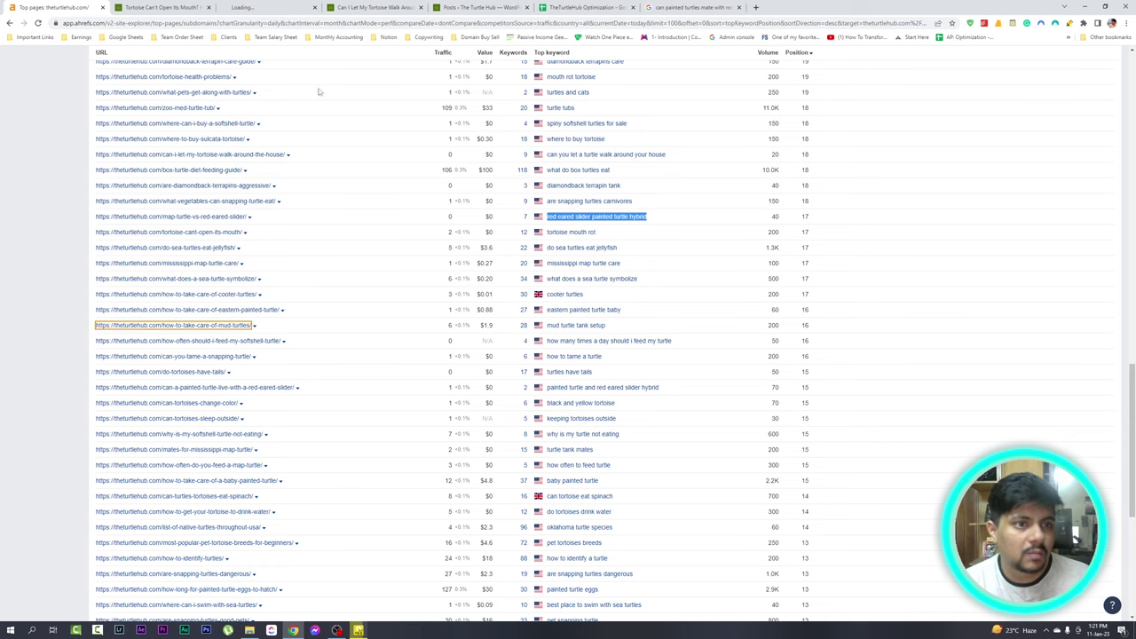
# Close the two previously reviewed tortoise articles and bring up the how-to-take-care-of-mud-turtles article
pyautogui.click(209, 8)
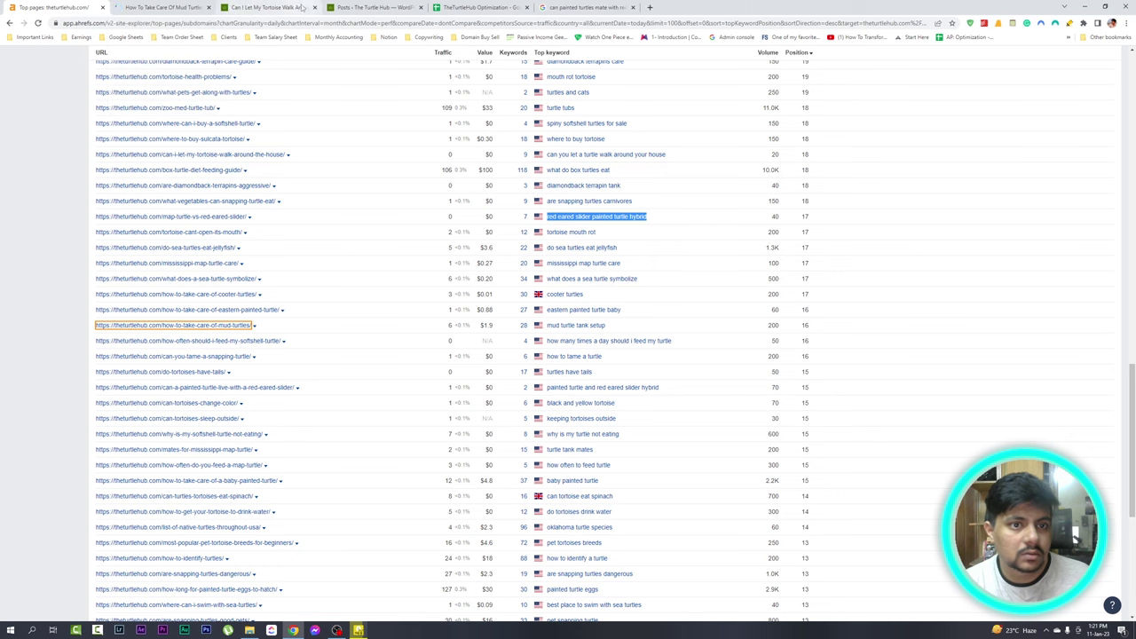
pyautogui.click(314, 7)
pyautogui.hotkey('ctrl', 'Tab')
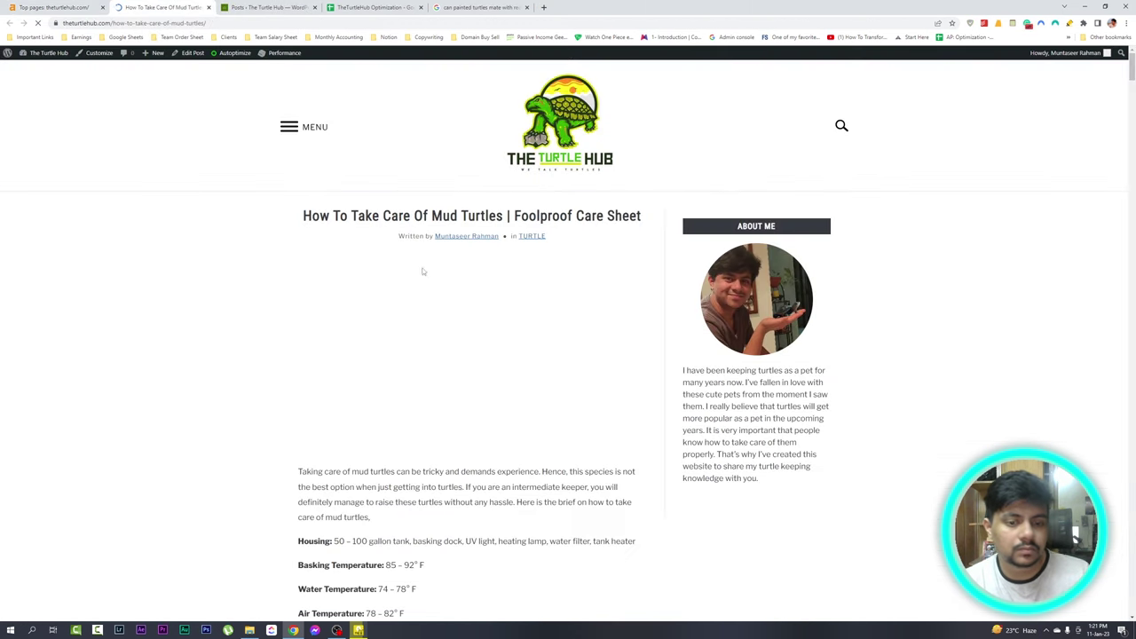
# Examine the mud turtle care article's subheadings and text for how they cover the keyword "mud turtle tank setup"
pyautogui.scroll(-15, 422, 271)
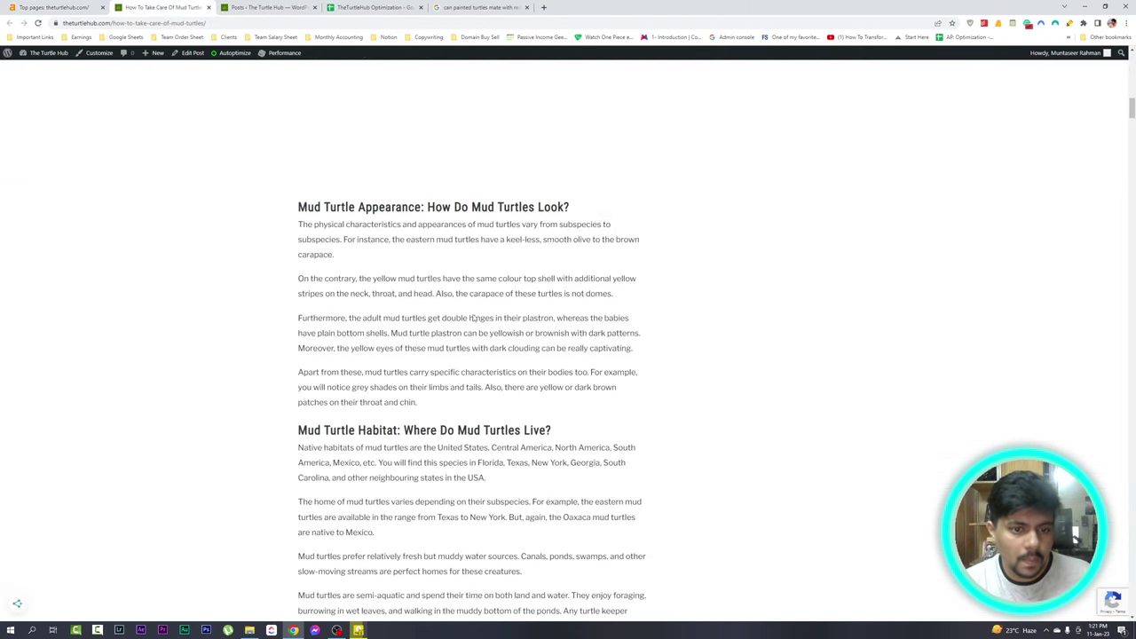
pyautogui.scroll(-4, 473, 318)
pyautogui.scroll(-4, 493, 266)
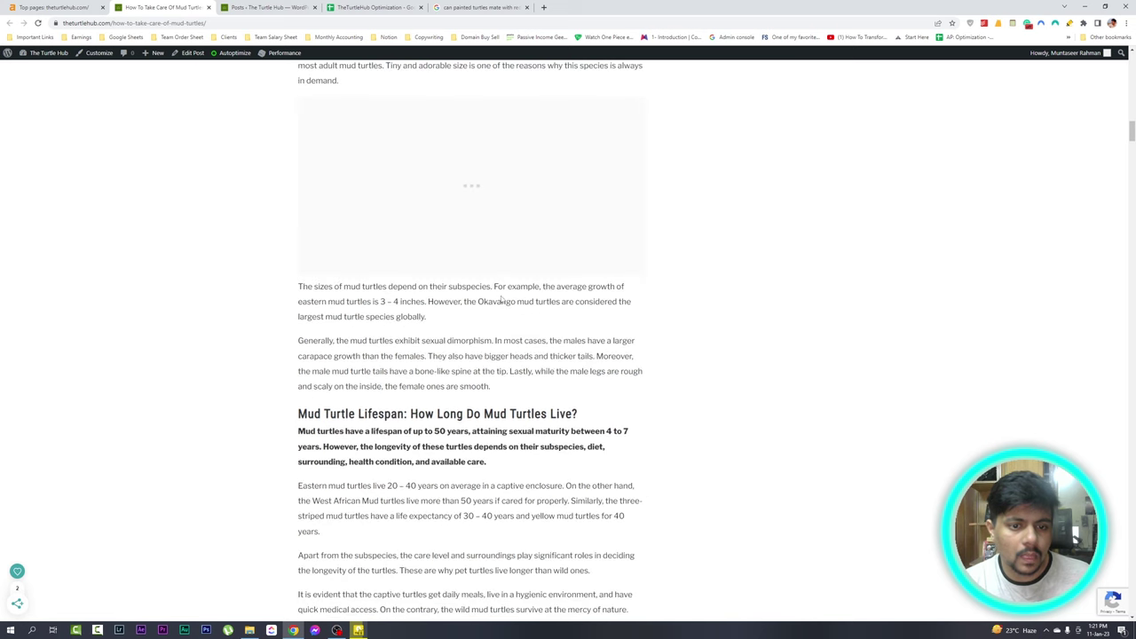
pyautogui.scroll(-12, 503, 300)
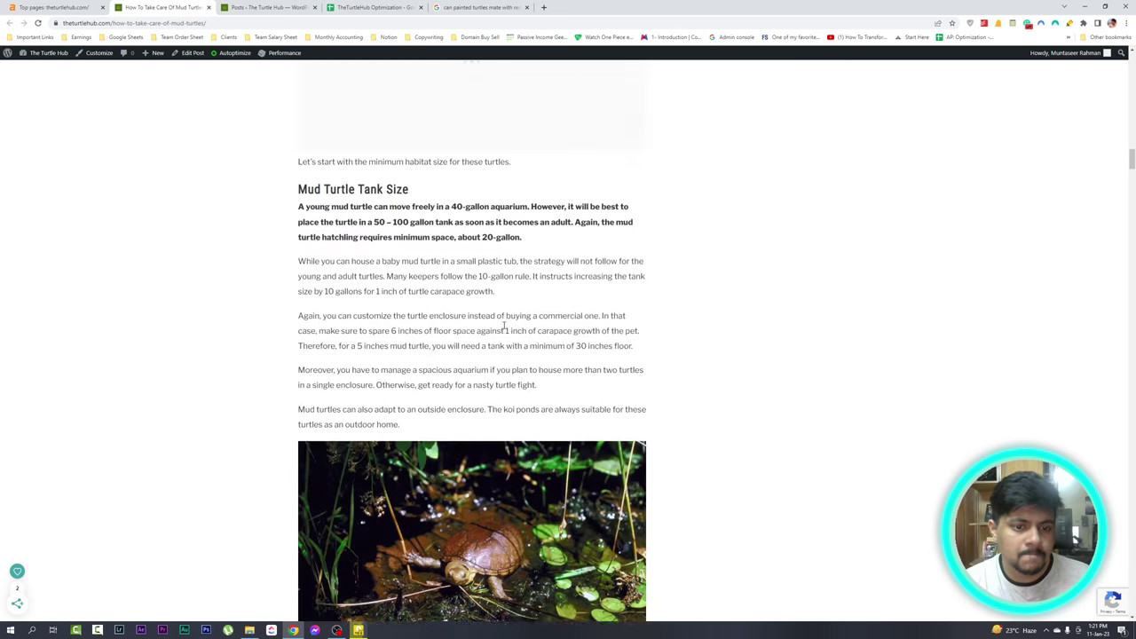
pyautogui.scroll(-12, 503, 346)
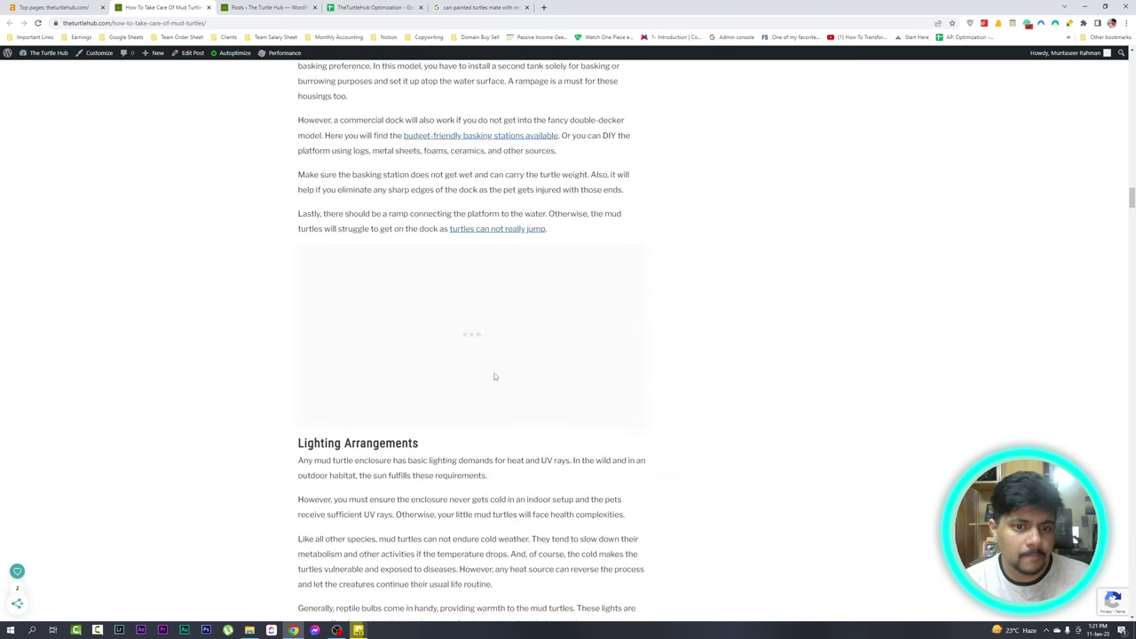
pyautogui.scroll(-10, 497, 363)
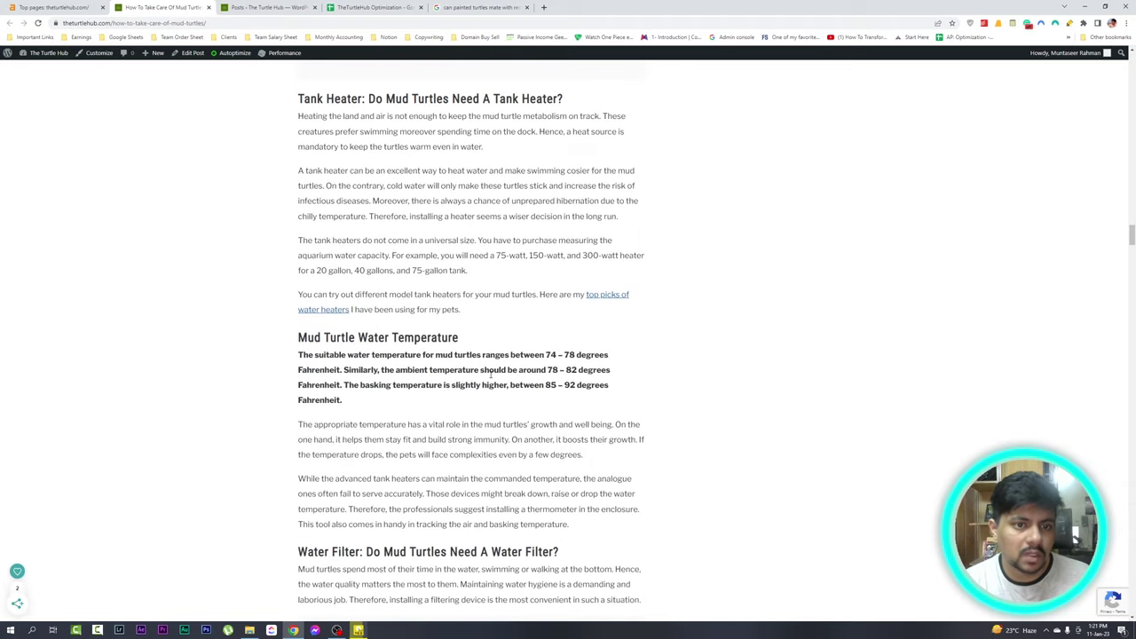
pyautogui.scroll(-3, 459, 396)
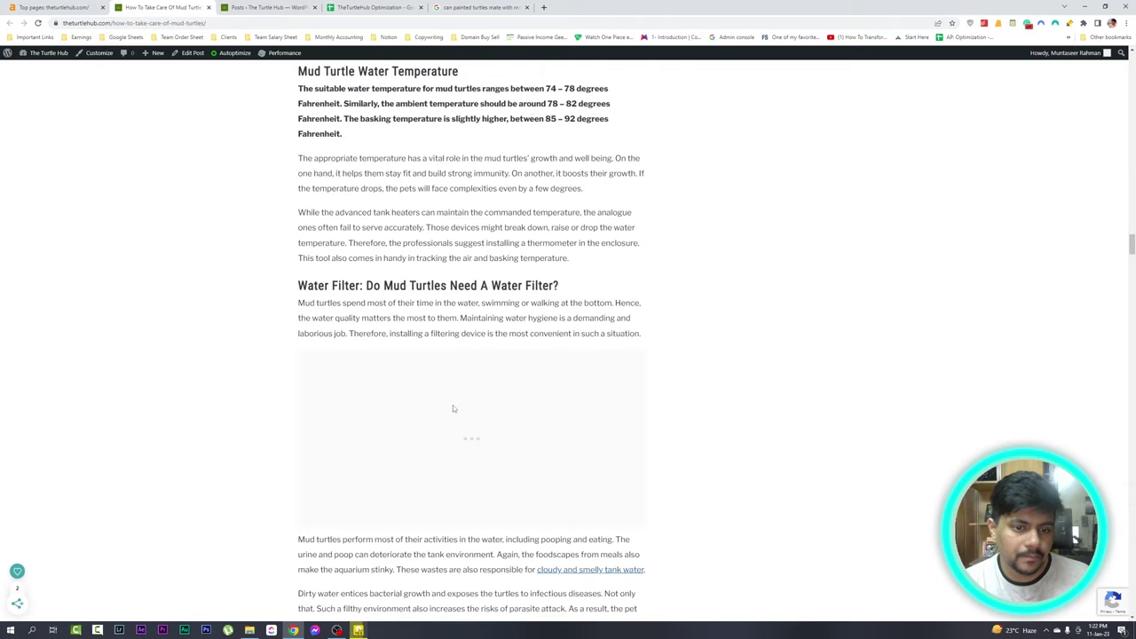
pyautogui.scroll(-7, 422, 430)
pyautogui.scroll(-3, 423, 430)
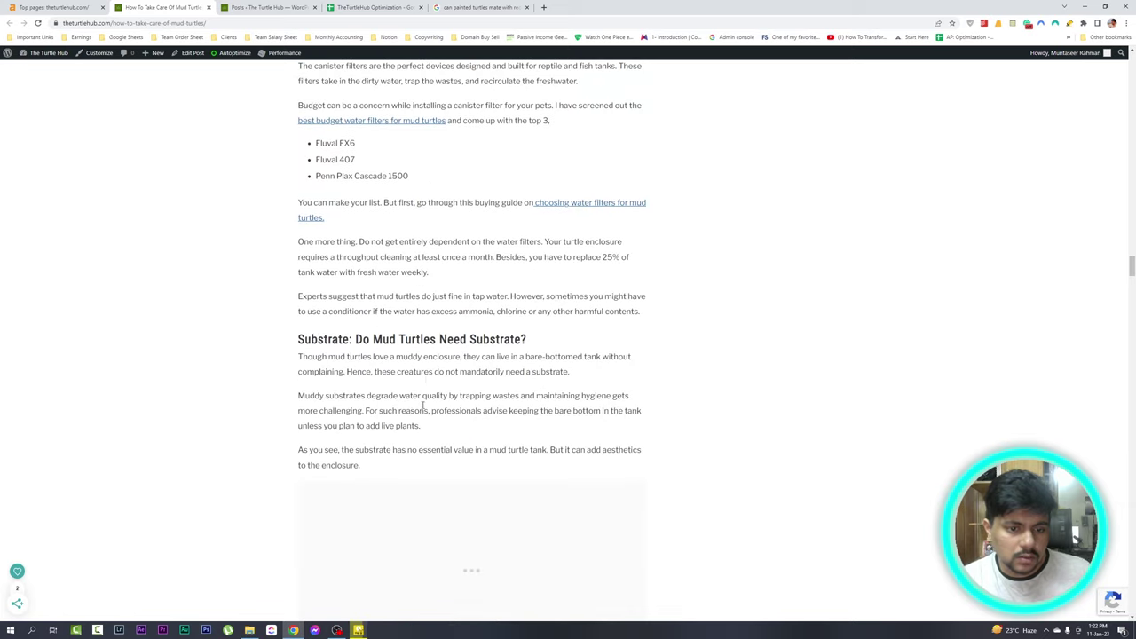
pyautogui.scroll(-15, 429, 380)
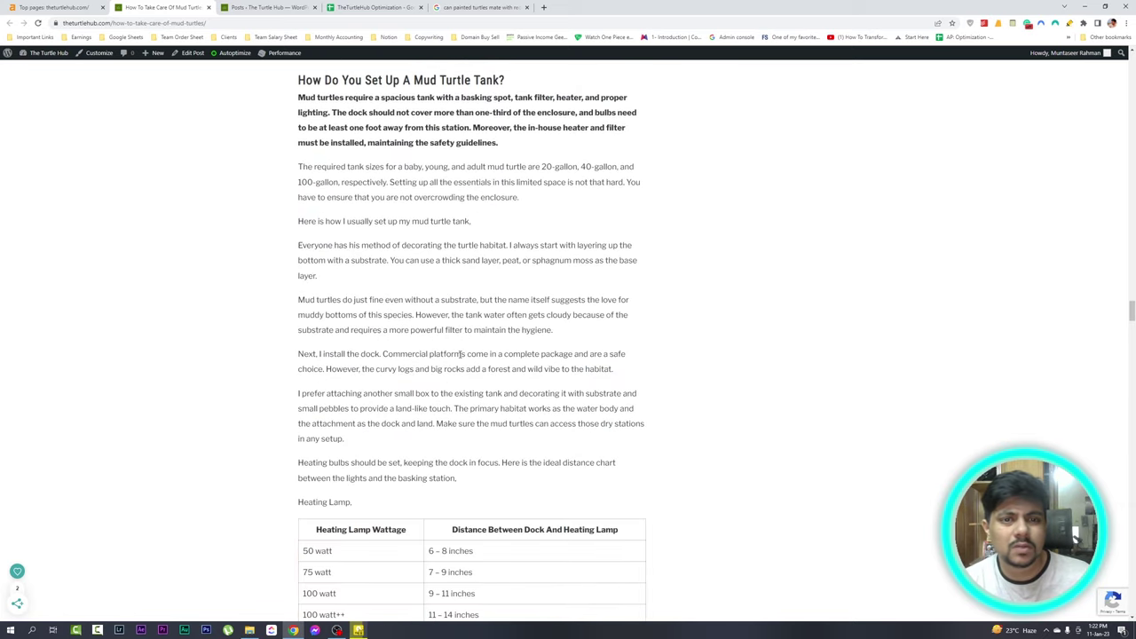
pyautogui.scroll(-16, 461, 355)
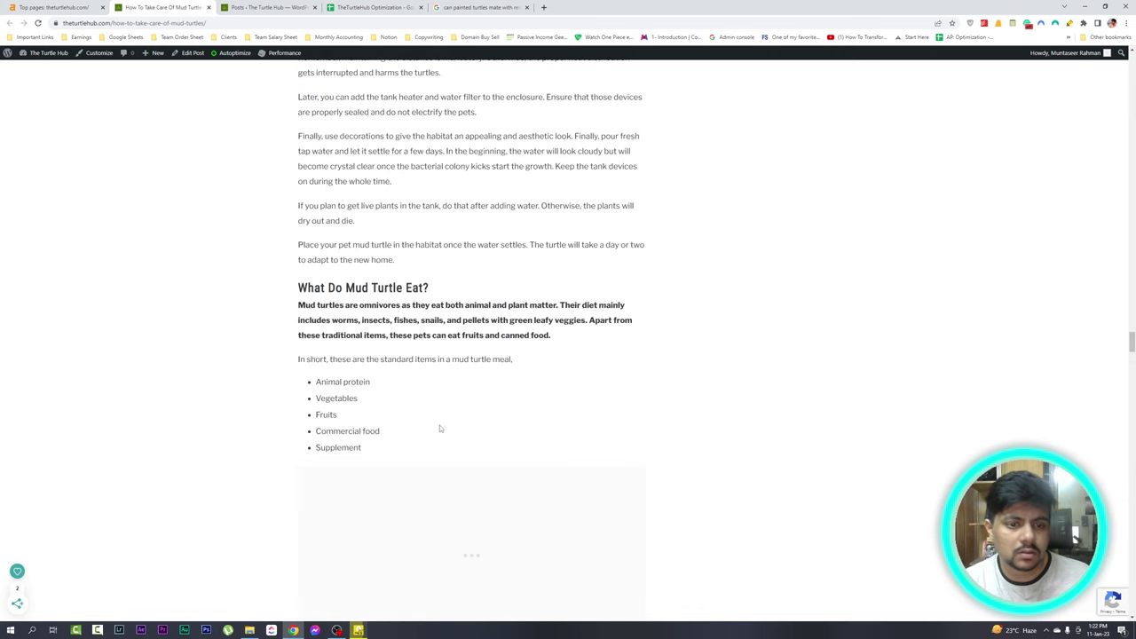
pyautogui.scroll(-12, 442, 433)
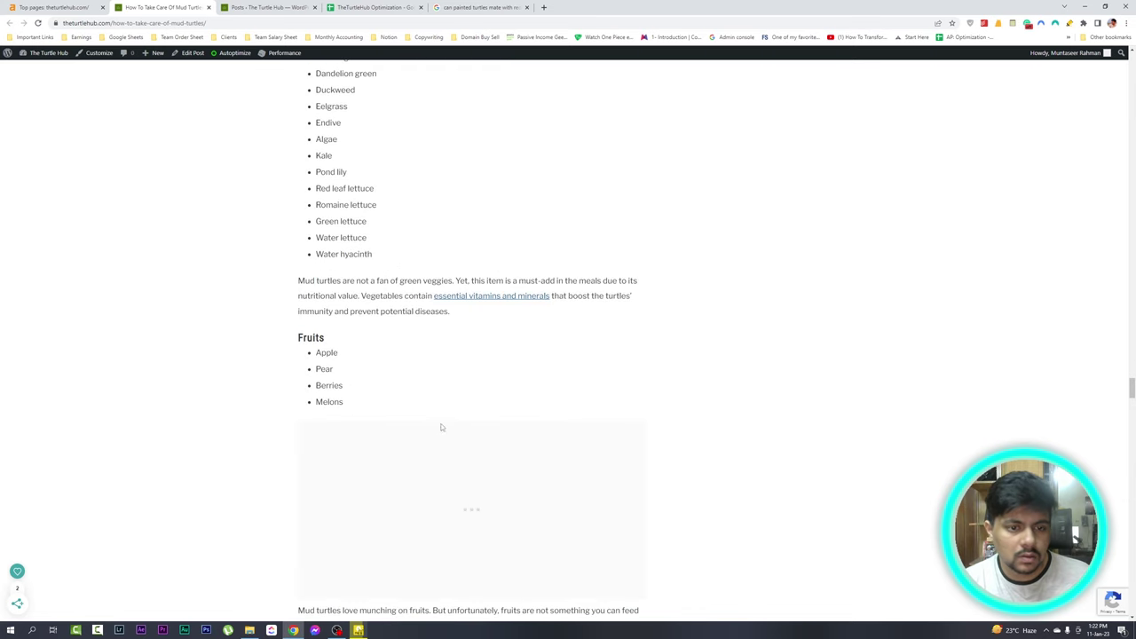
# Copy "how many times a day should i feed my turtle" from the Ahrefs report, close the mud turtle article, and search the WordPress posts for it
pyautogui.click(3, 6)
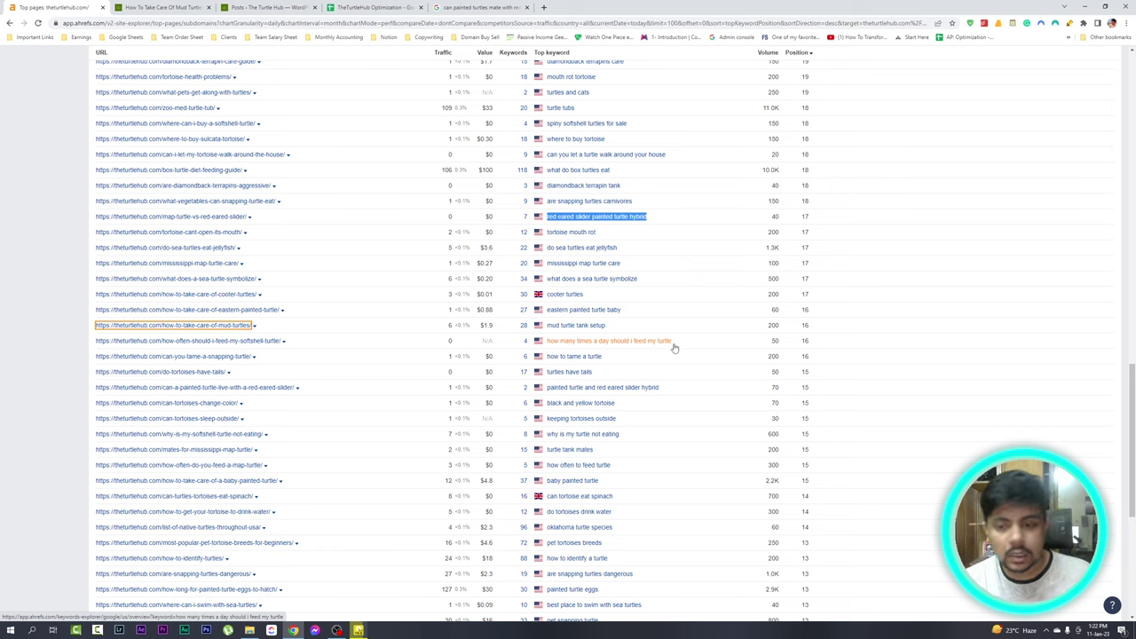
pyautogui.moveTo(547, 345); pyautogui.dragTo(702, 345)
pyautogui.hotkey('ctrl', 'c')
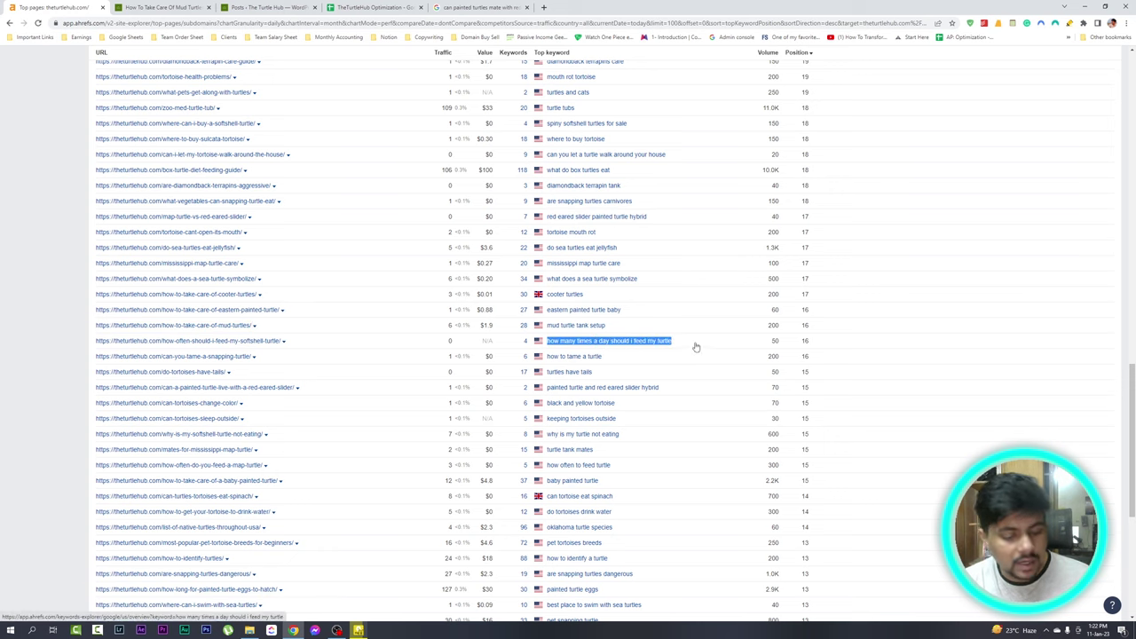
pyautogui.hotkey('ctrl', 'Tab')
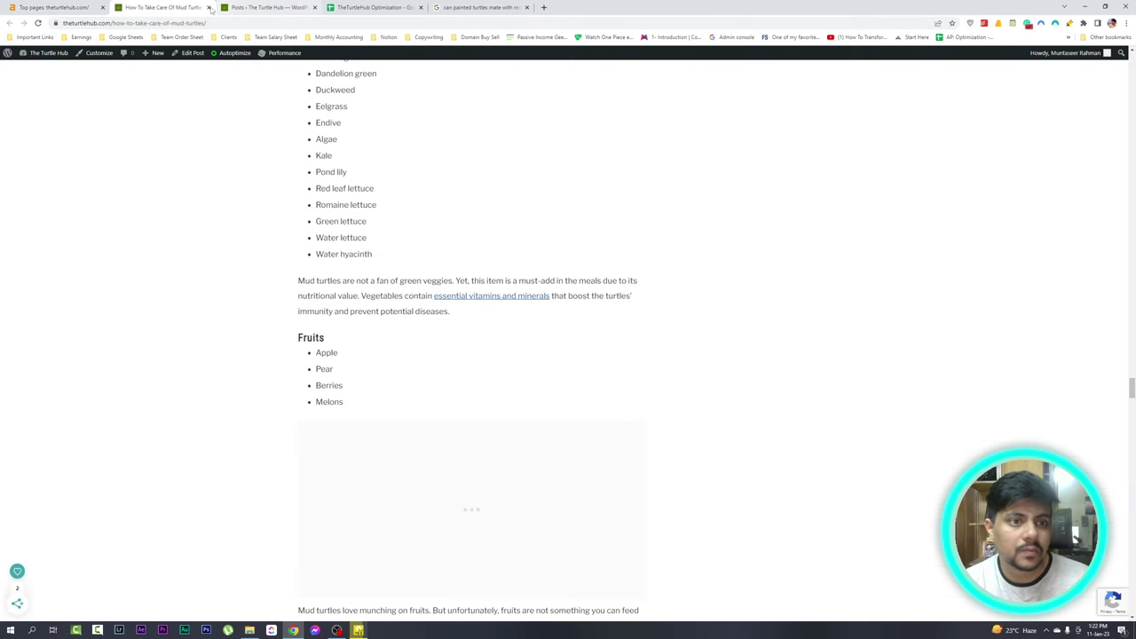
pyautogui.click(209, 7)
pyautogui.click(160, 7)
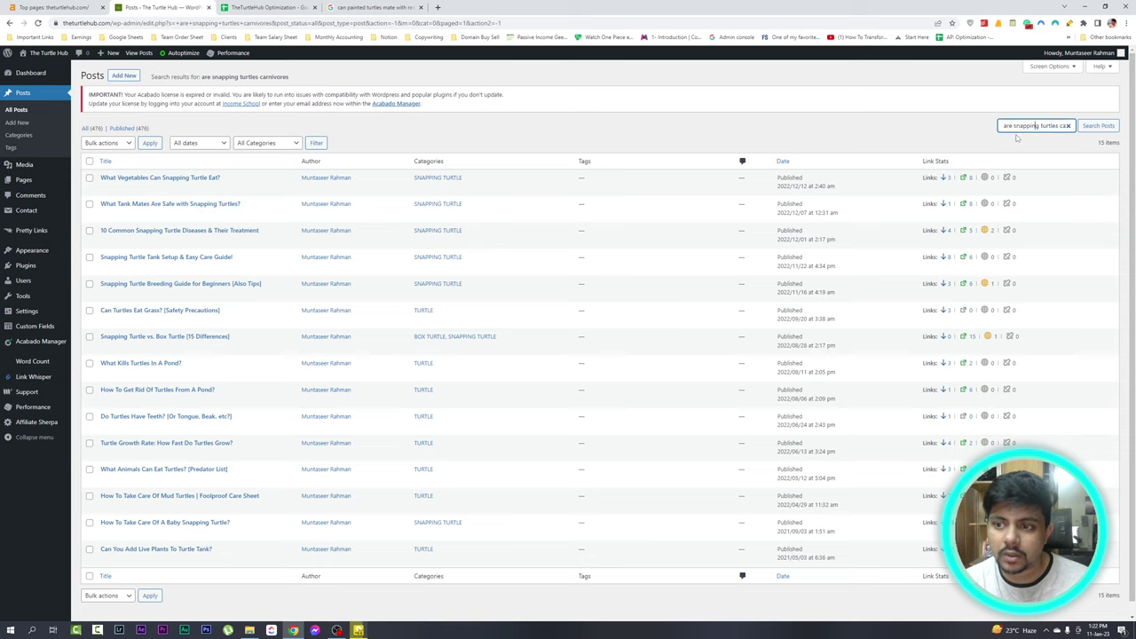
pyautogui.hotkey('ctrl', 'v')
pyautogui.click(1099, 125)
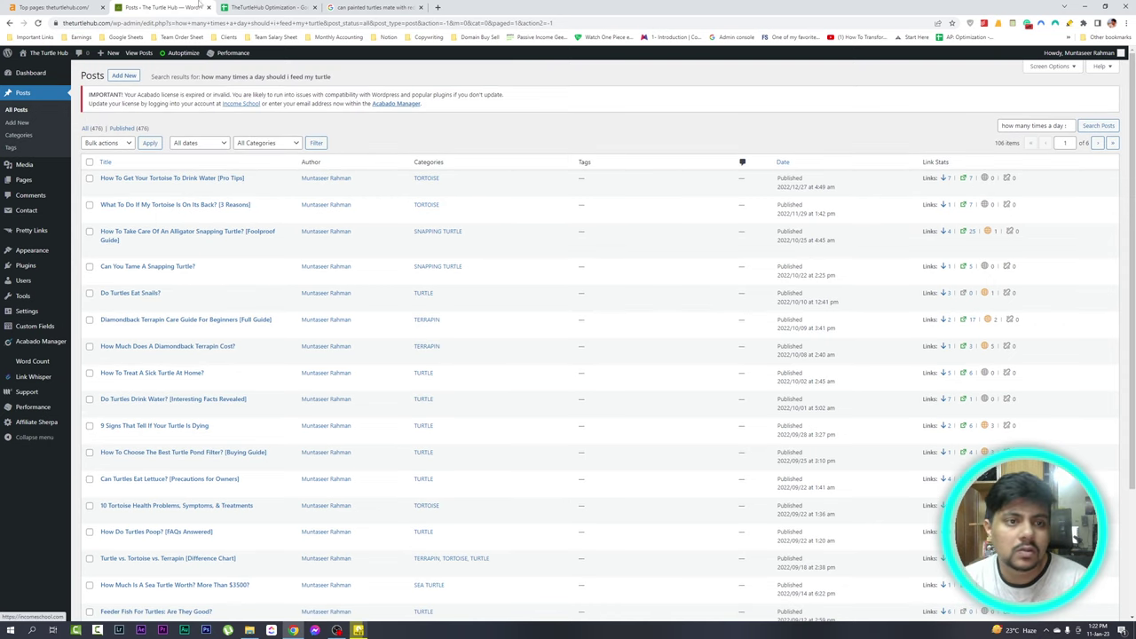
# Add "how many times a day should i feed my turtle" in cell C18 of the TheTurtleHub Optimization sheet, under Create New Article
pyautogui.click(252, 7)
pyautogui.click(167, 278)
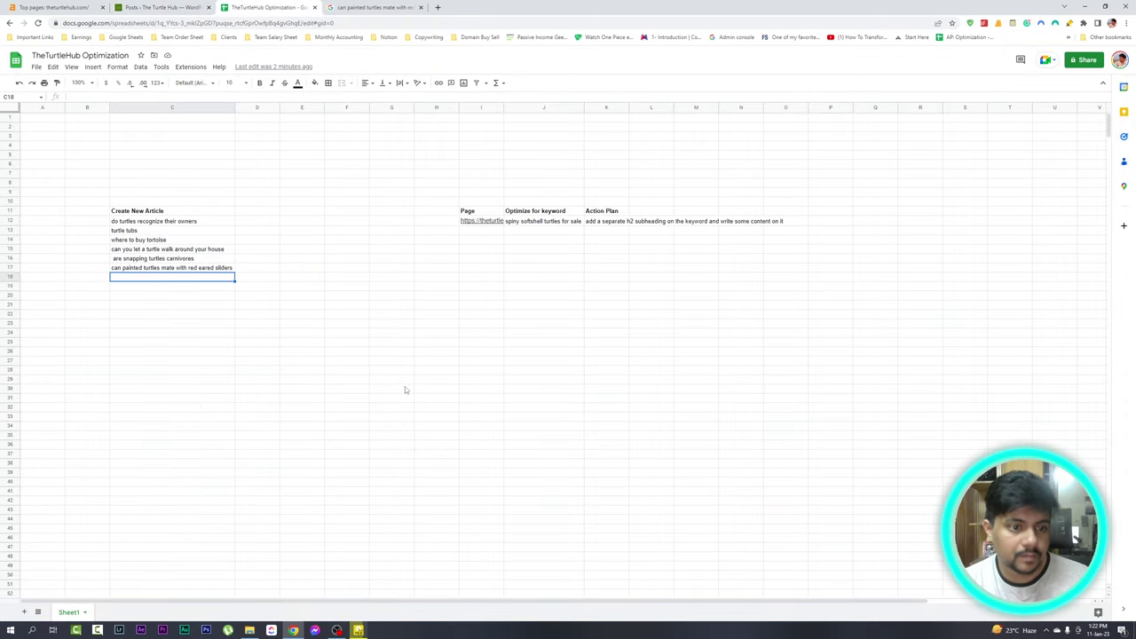
pyautogui.hotkey('ctrl', 'v')
pyautogui.click(346, 314)
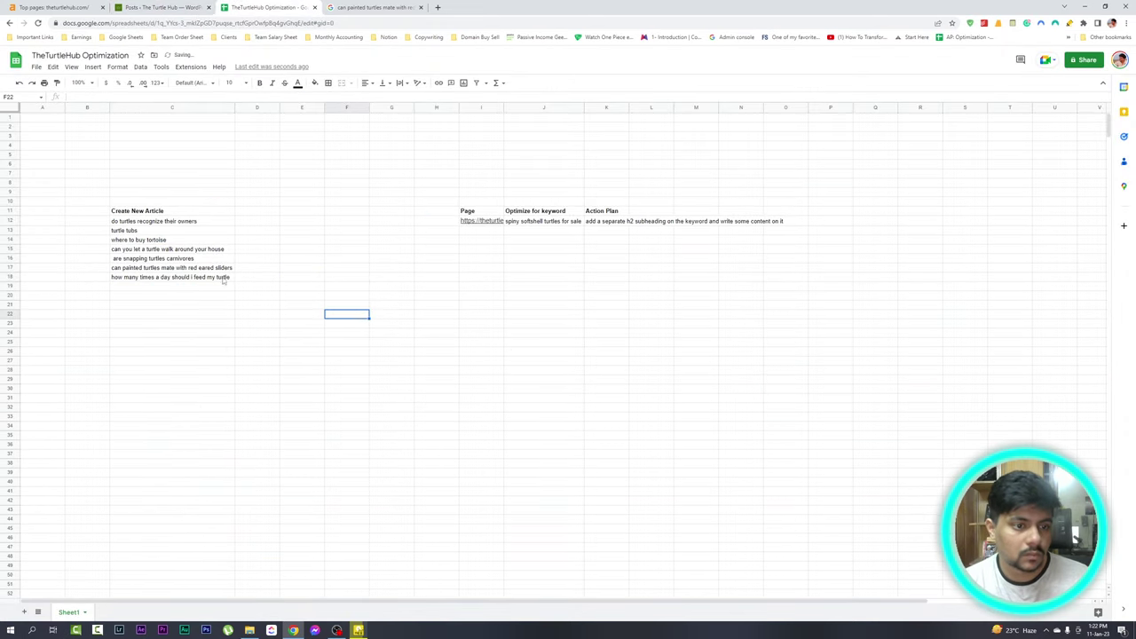
# Copy the keyword "how to tame a turtle" from the Ahrefs report and search the WordPress posts for it
pyautogui.hotkey('ctrl', '1')
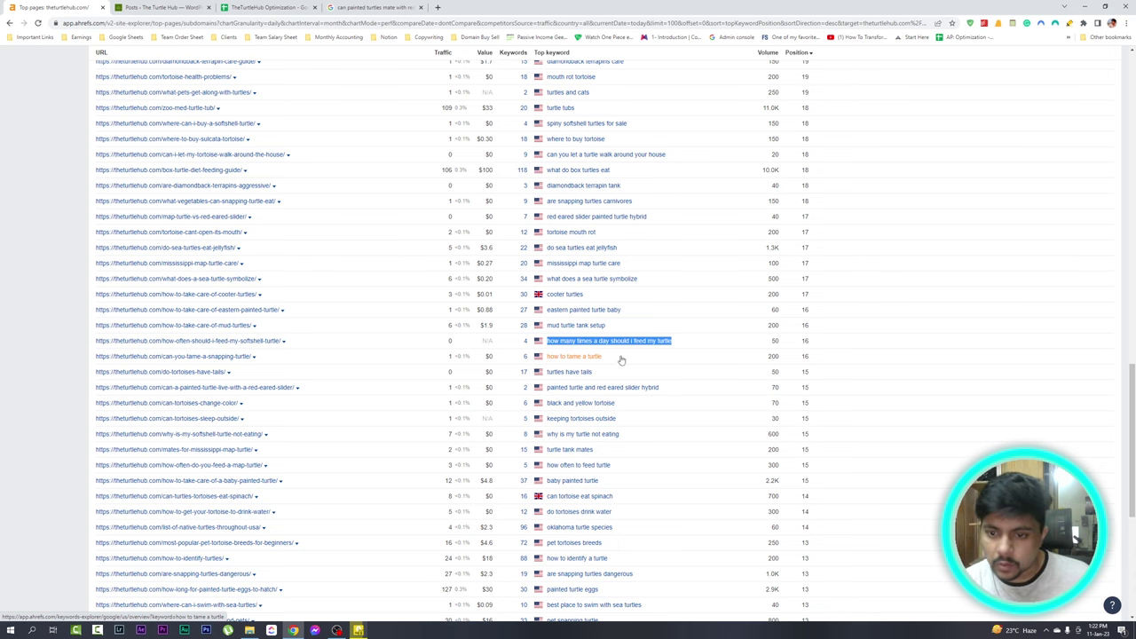
pyautogui.moveTo(546, 356); pyautogui.dragTo(603, 357)
pyautogui.hotkey('ctrl', 'c')
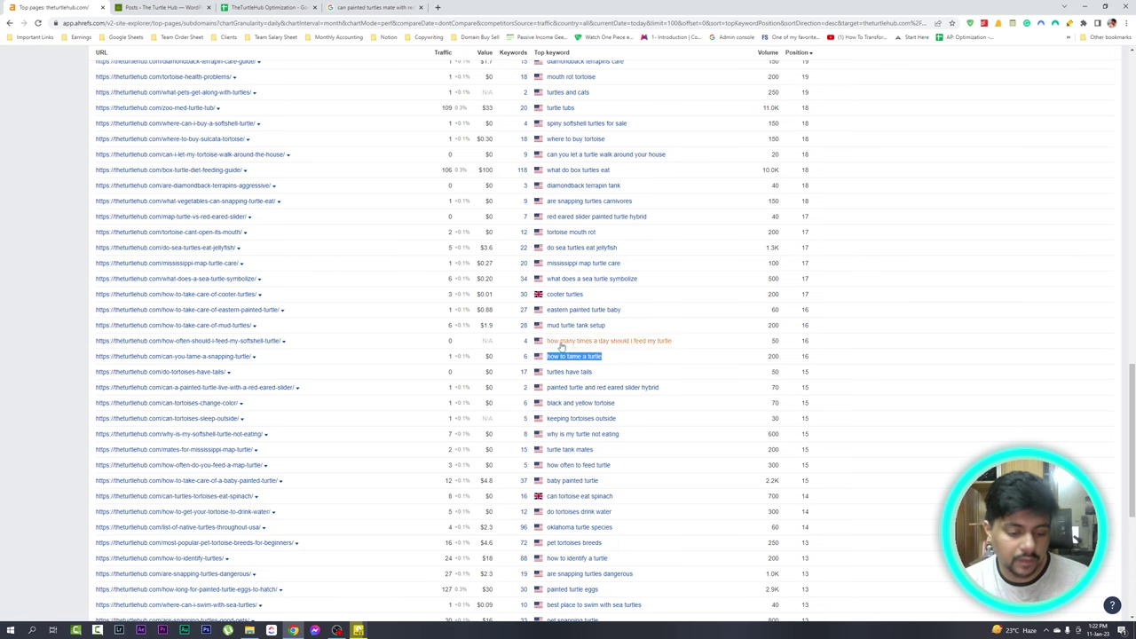
pyautogui.click(191, 7)
pyautogui.click(1004, 126)
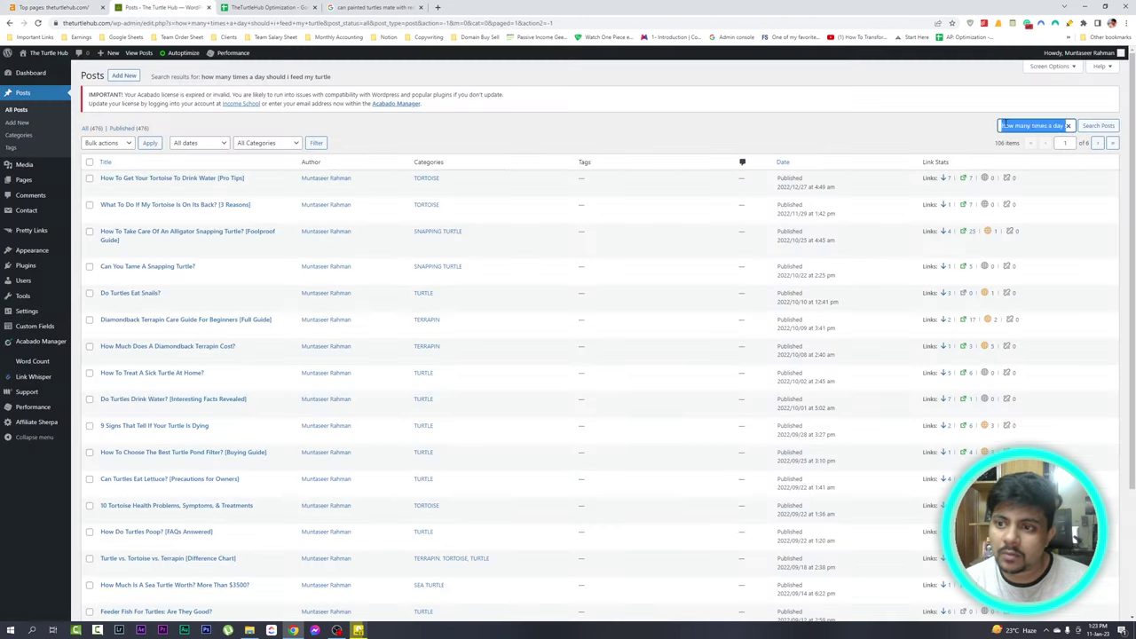
pyautogui.click(1098, 125)
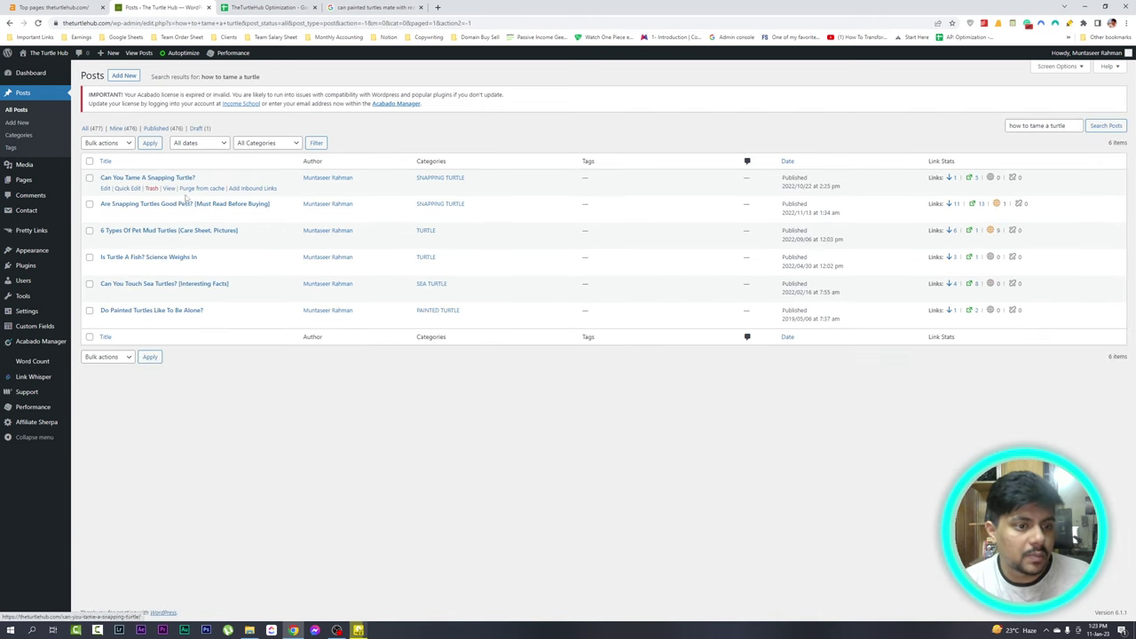
# Add "how to tame a turtle" in cell C19 of the optimization sheet, under Create New Article
pyautogui.click(261, 8)
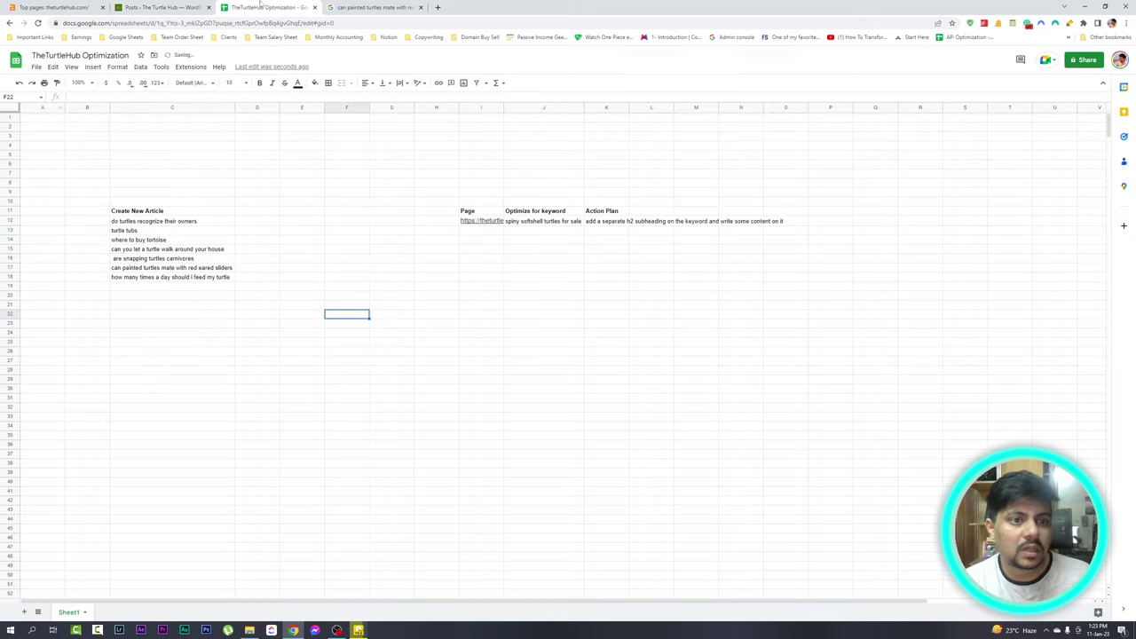
pyautogui.click(147, 294)
pyautogui.press('Up')
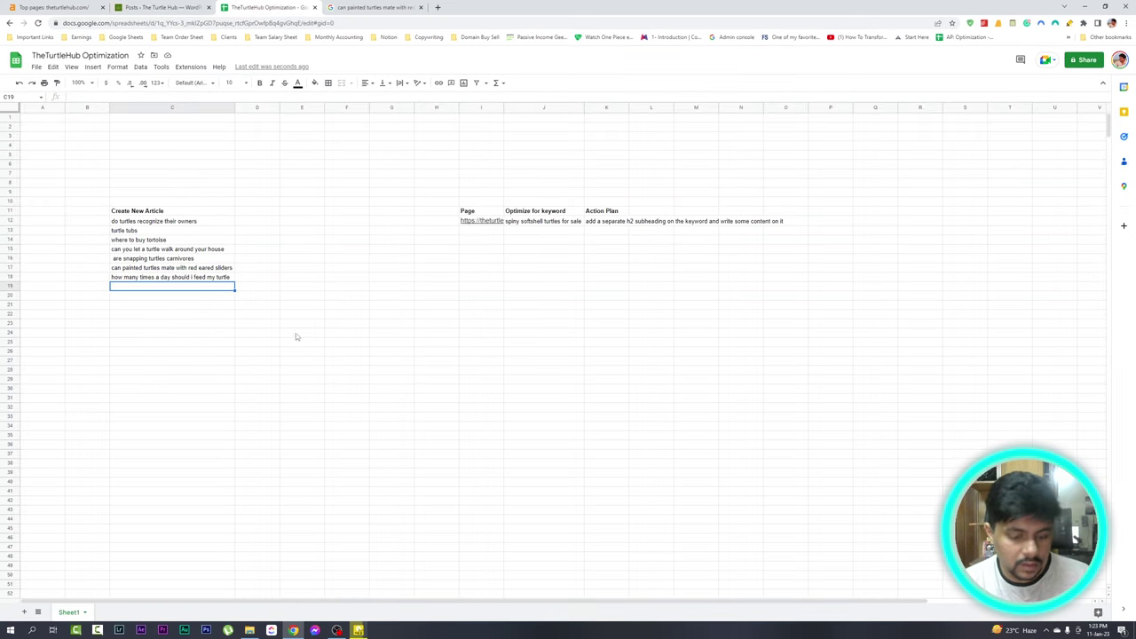
pyautogui.hotkey('ctrl', 'v')
pyautogui.click(246, 300)
pyautogui.click(274, 315)
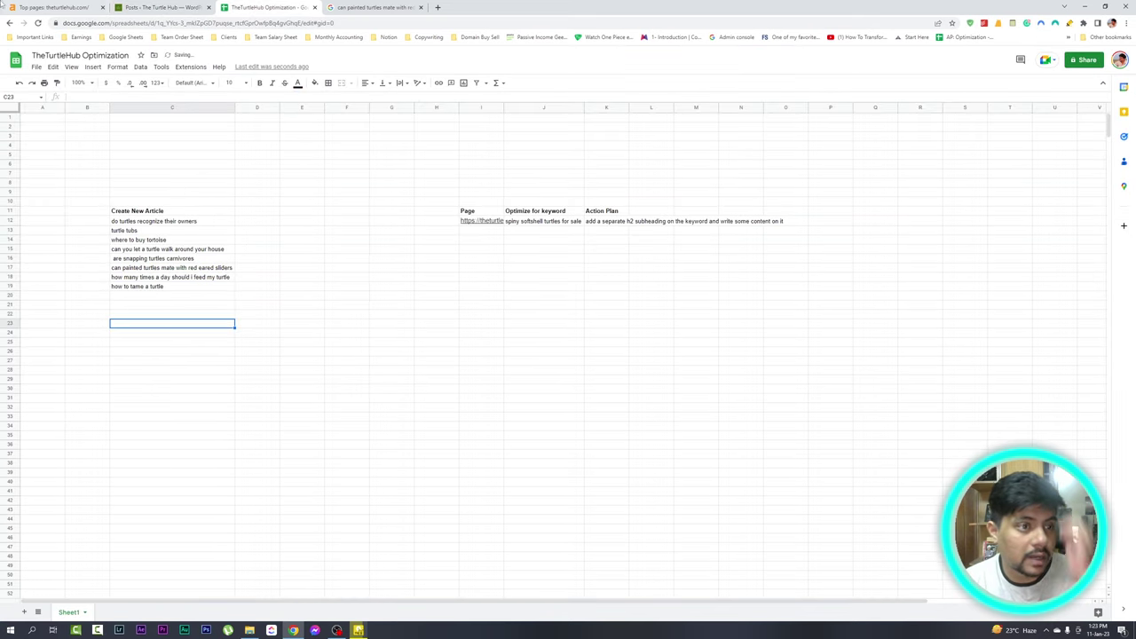
# Return to the Ahrefs report and open the do-tortoises-have-tails page, listed for "turtles have tails", in a new tab
pyautogui.hotkey('ctrl', '1')
pyautogui.scroll(-2, 444, 257)
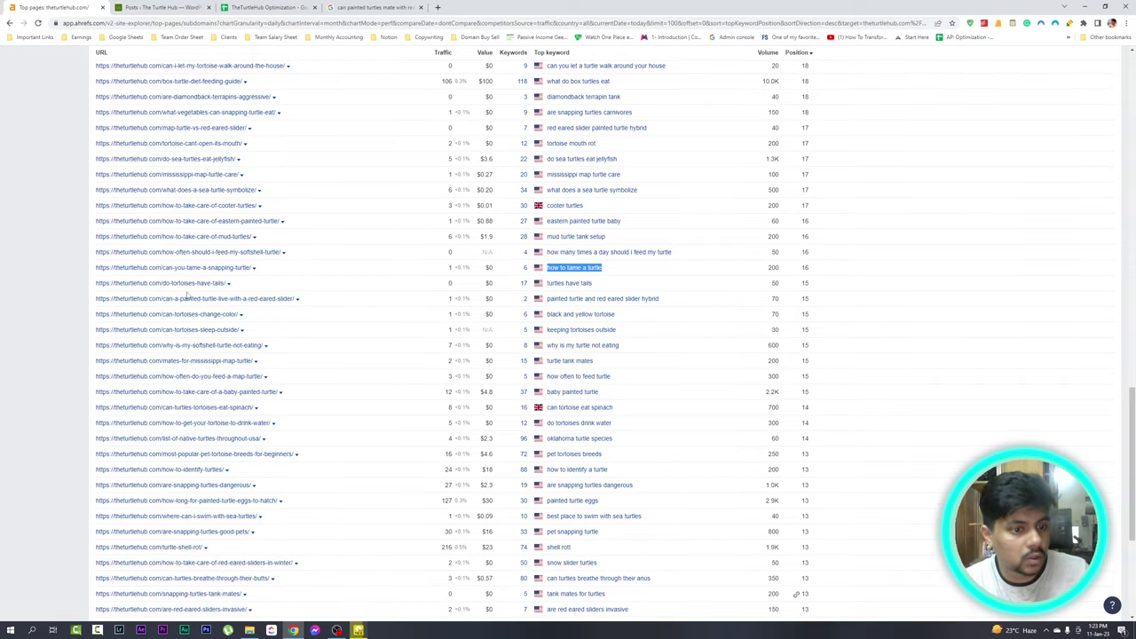
pyautogui.rightClick(186, 284)
pyautogui.click(222, 291)
pyautogui.click(200, 6)
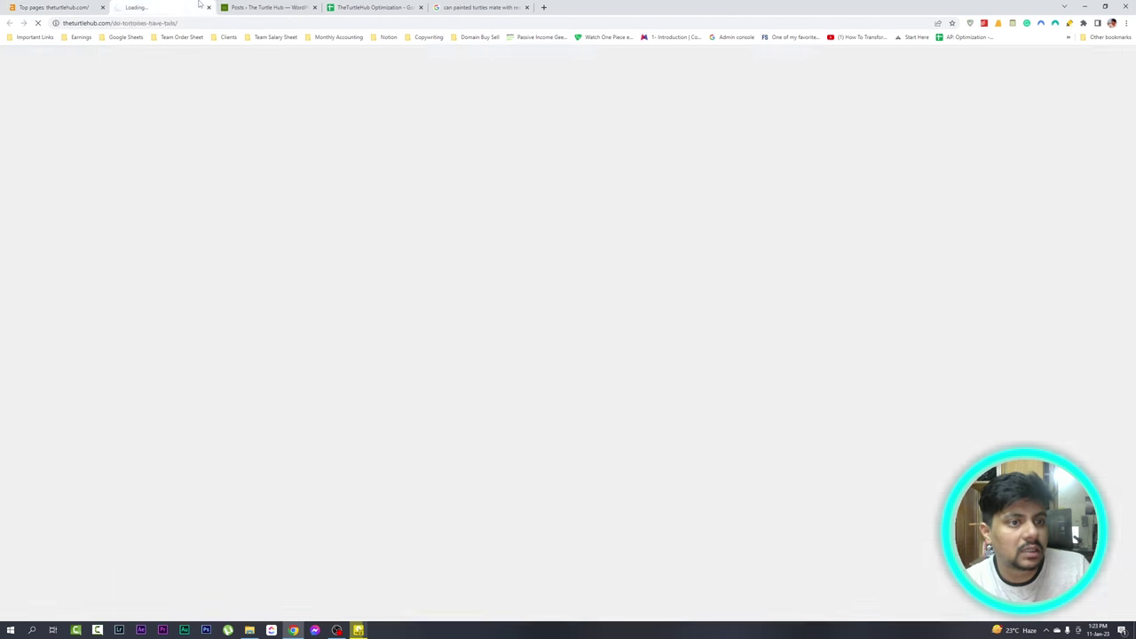
# Look through the tortoise tails article and search it for "turtle" to check how it covers the keyword "turtles have tails"
pyautogui.scroll(-5, 385, 247)
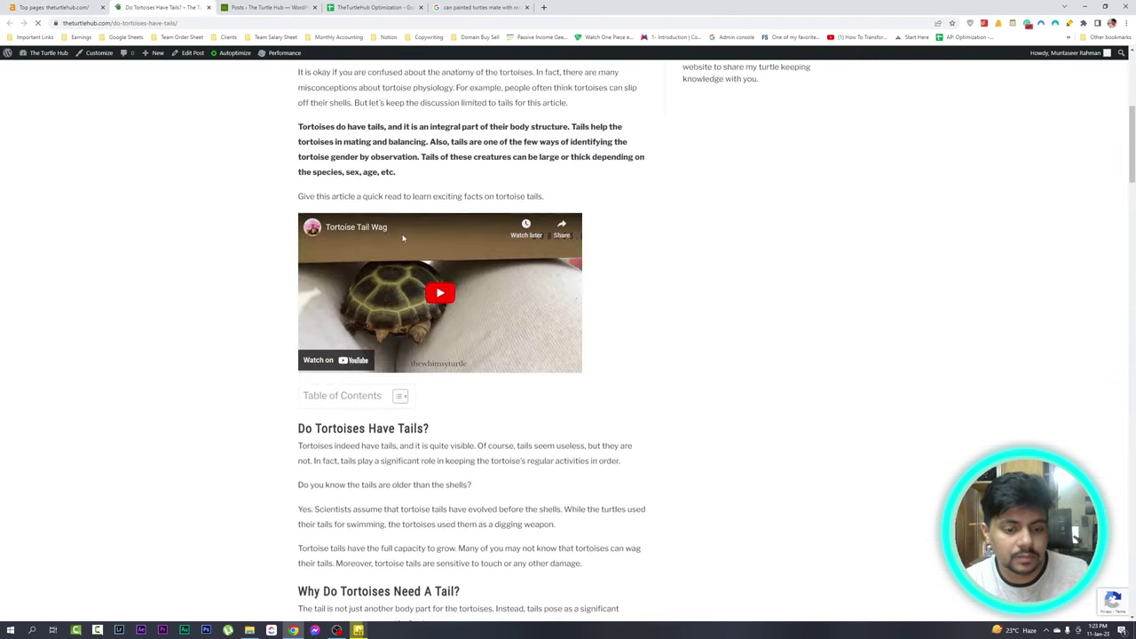
pyautogui.scroll(-5, 403, 238)
pyautogui.scroll(-13, 400, 286)
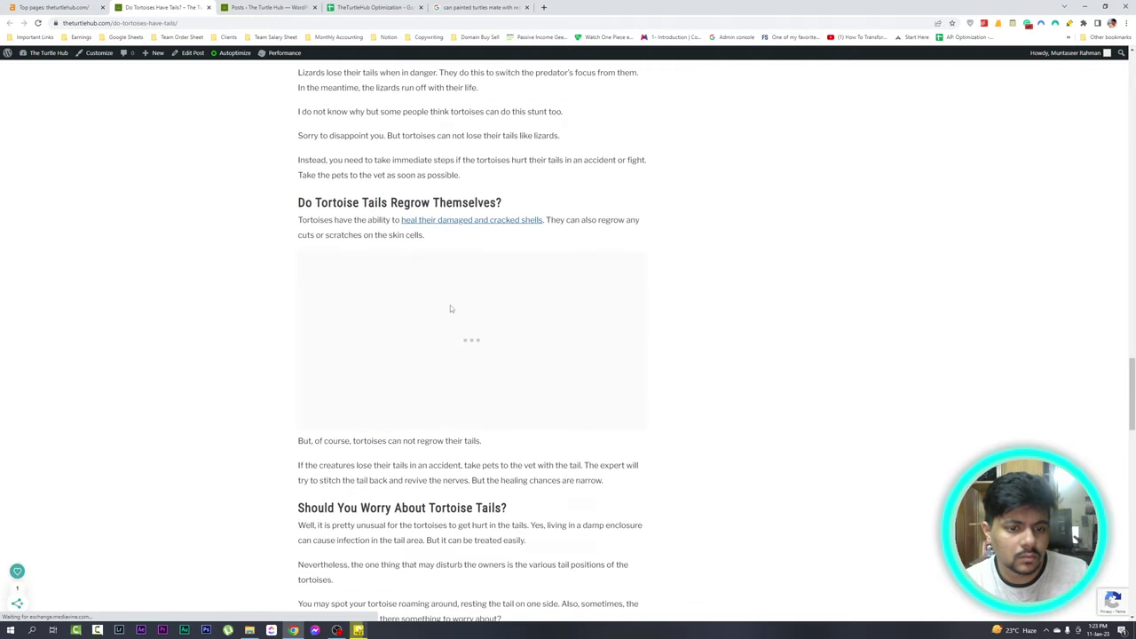
pyautogui.scroll(-8, 451, 322)
pyautogui.scroll(2, 470, 279)
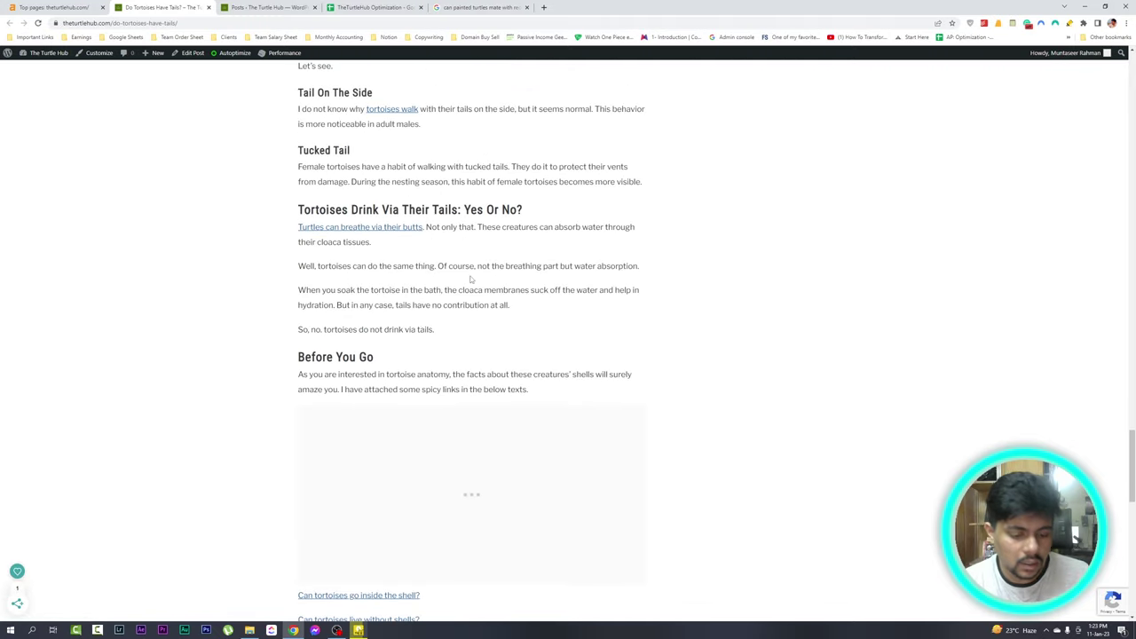
pyautogui.hotkey('ctrl', 'f')
pyautogui.write('turtle')
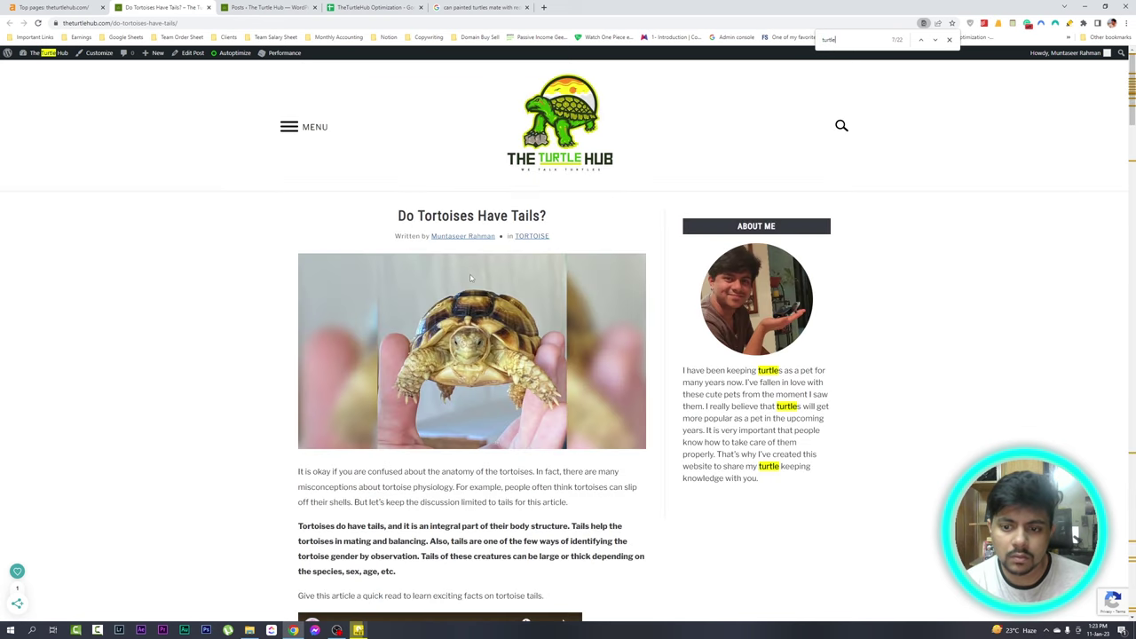
pyautogui.scroll(-12, 470, 278)
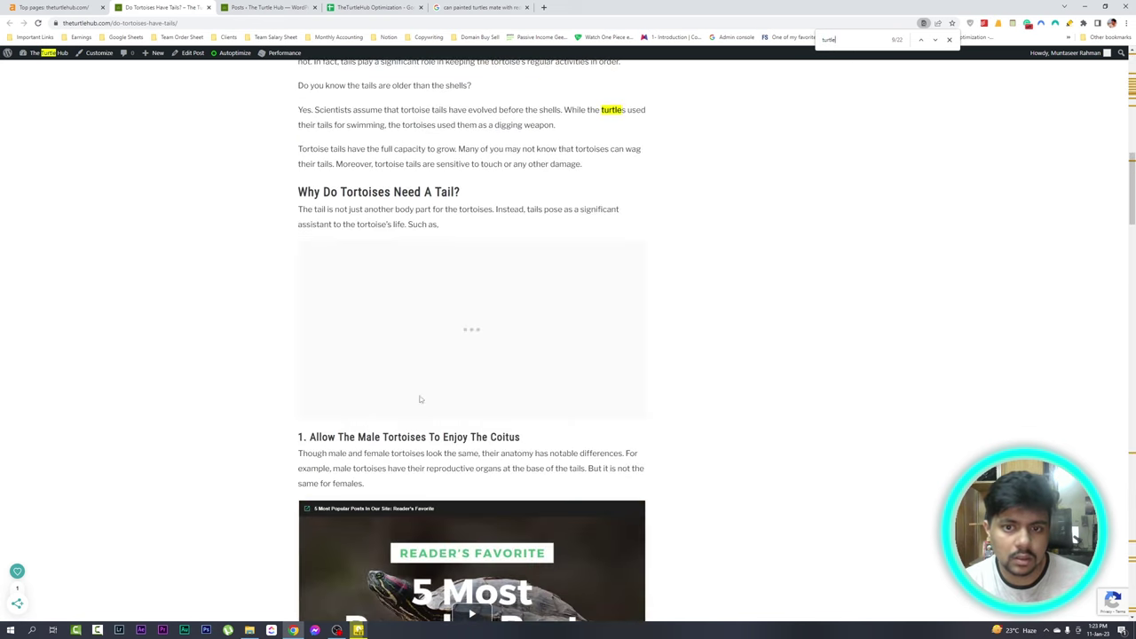
pyautogui.scroll(-20, 444, 370)
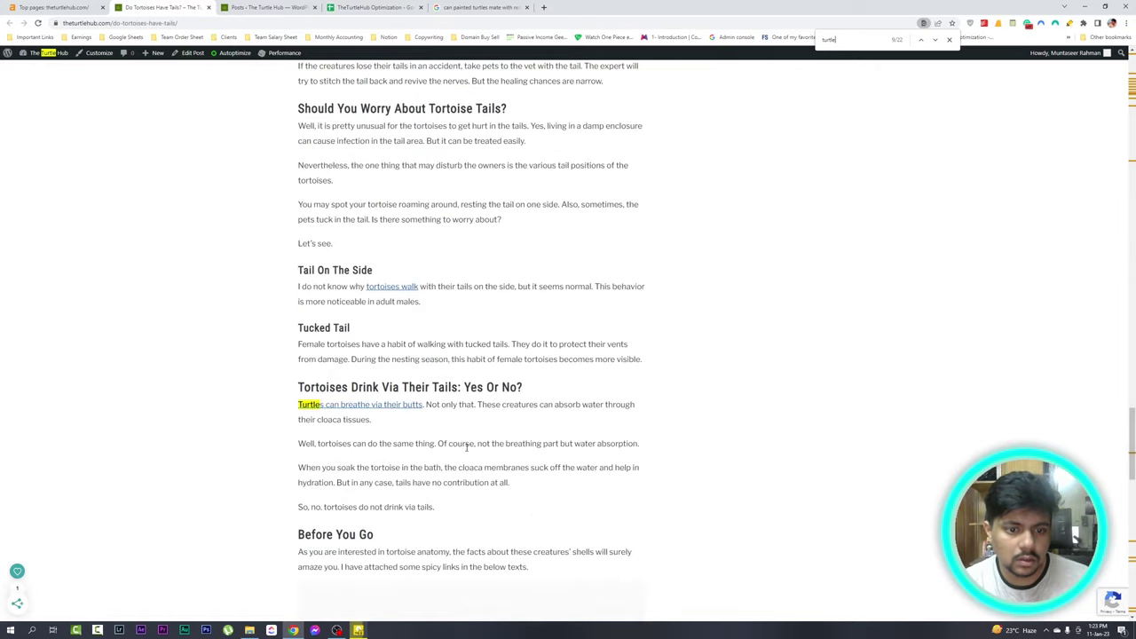
pyautogui.scroll(3, 461, 454)
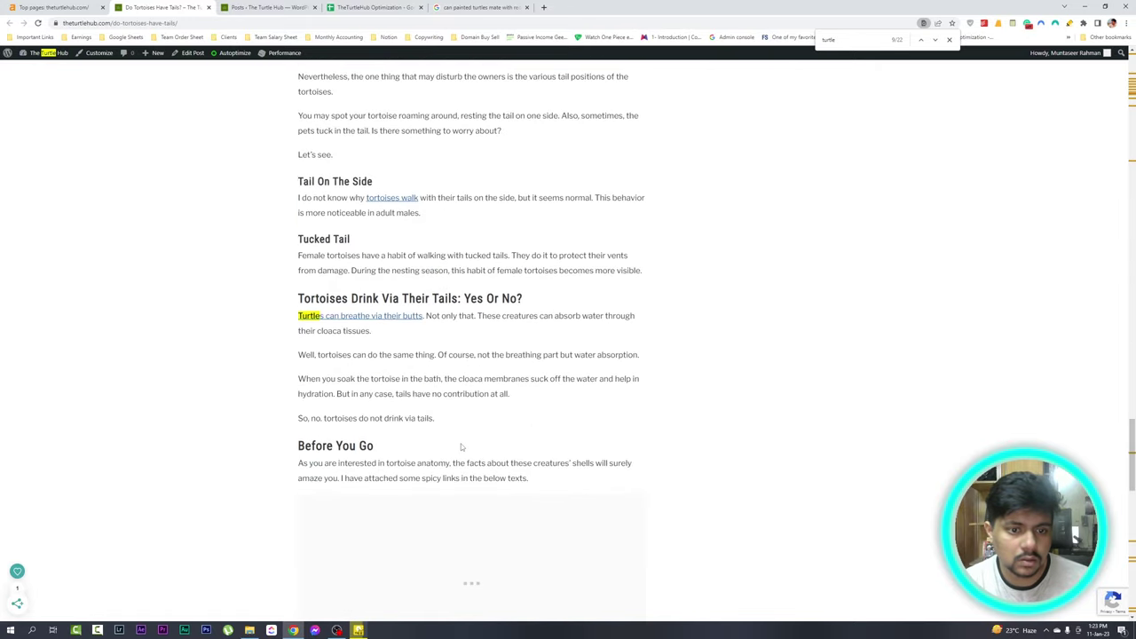
# Read the rest of the tortoise tails article down to its end and close the page
pyautogui.scroll(-4, 454, 448)
pyautogui.scroll(-4, 454, 448)
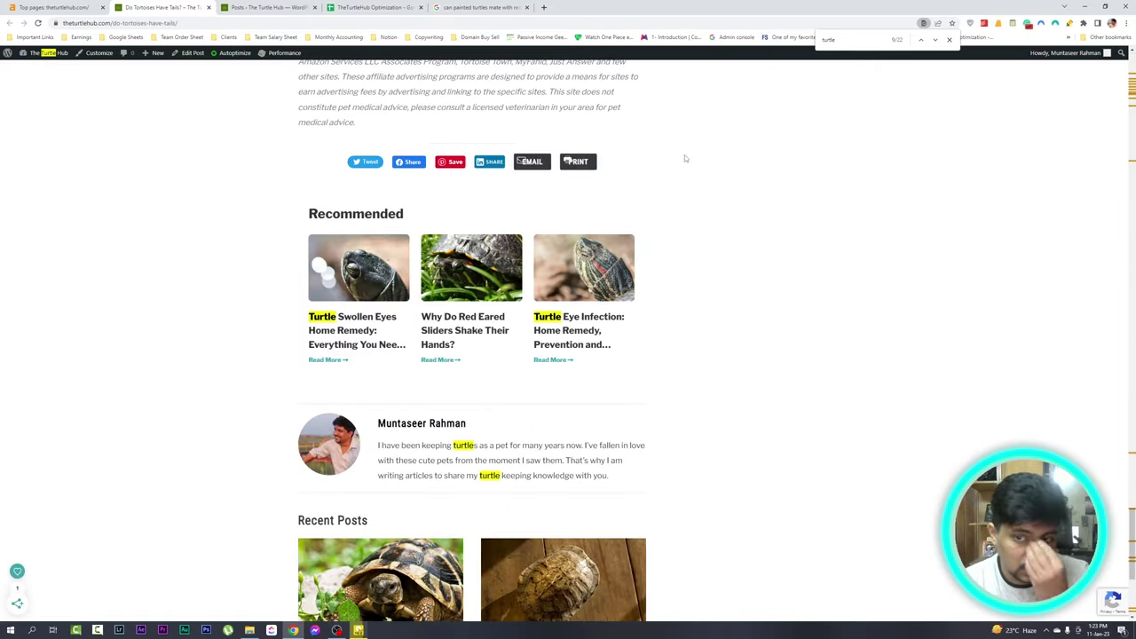
pyautogui.click(208, 7)
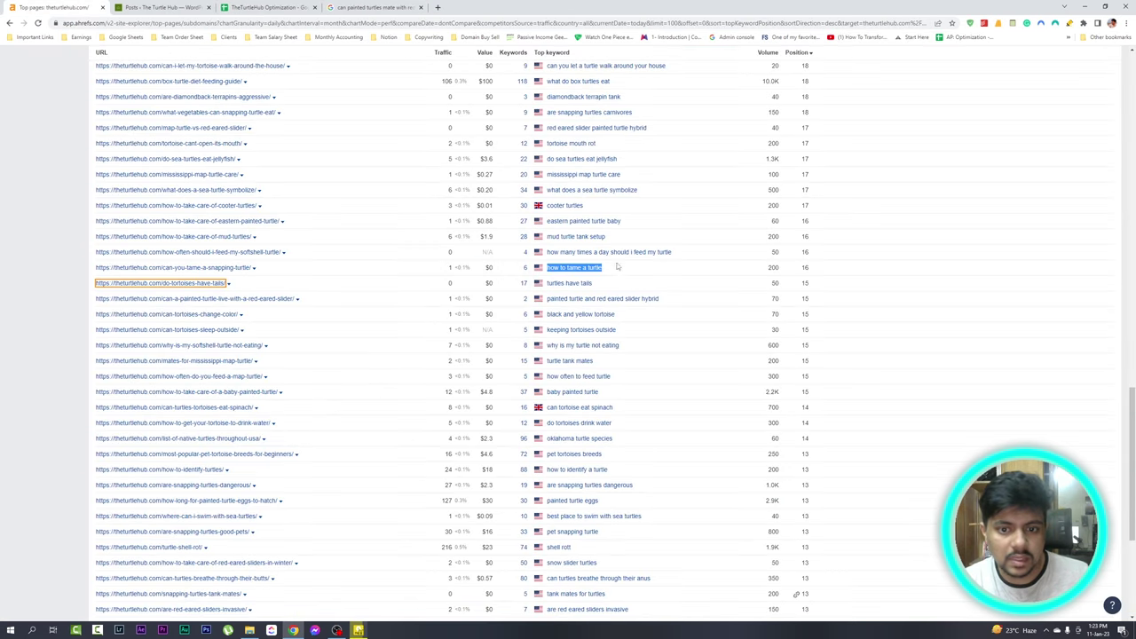
# Copy the keyword "turtles have tails" from the Ahrefs report into cell C20 of the optimization sheet, under Create New Article
pyautogui.moveTo(549, 281); pyautogui.dragTo(605, 284)
pyautogui.hotkey('ctrl', 'c')
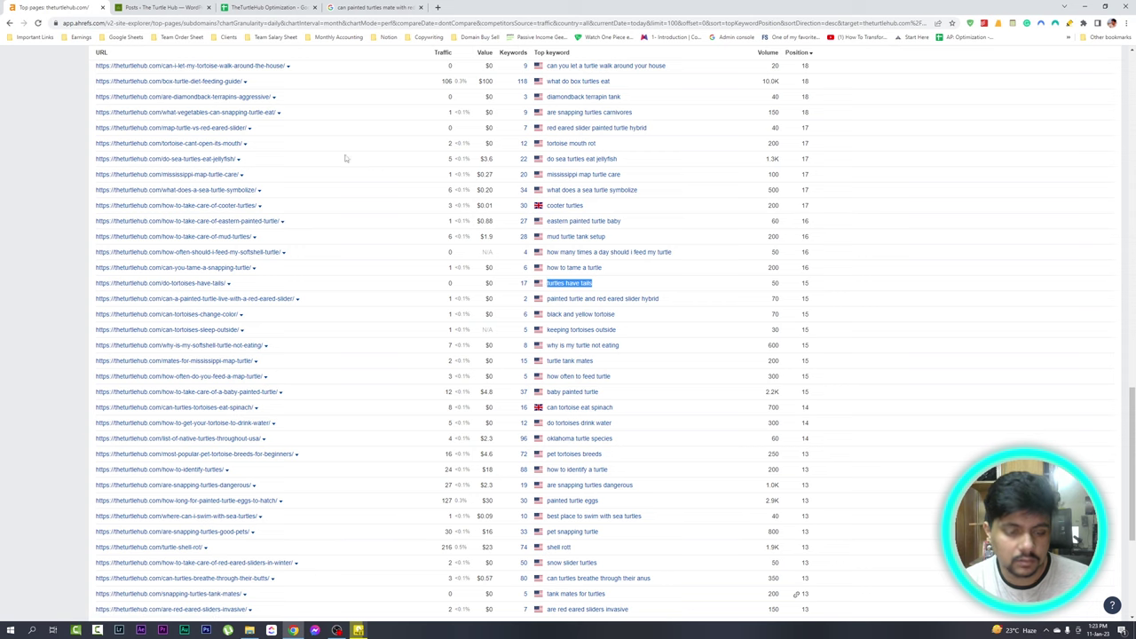
pyautogui.hotkey('ctrl', '3')
pyautogui.click(151, 295)
pyautogui.hotkey('ctrl', 'v')
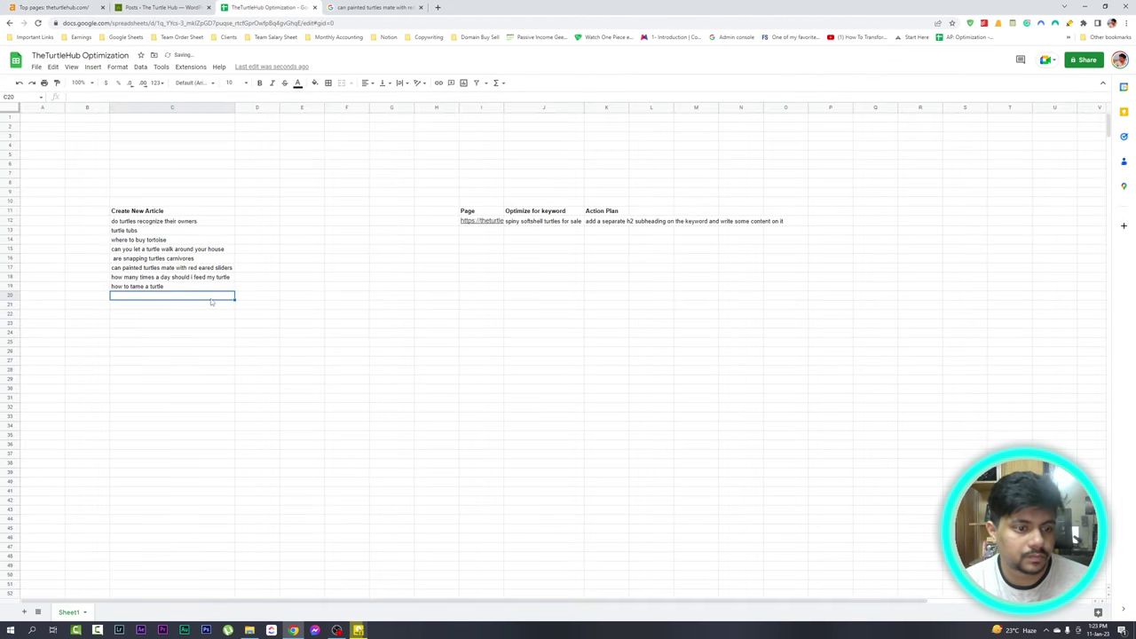
pyautogui.click(246, 310)
pyautogui.click(275, 326)
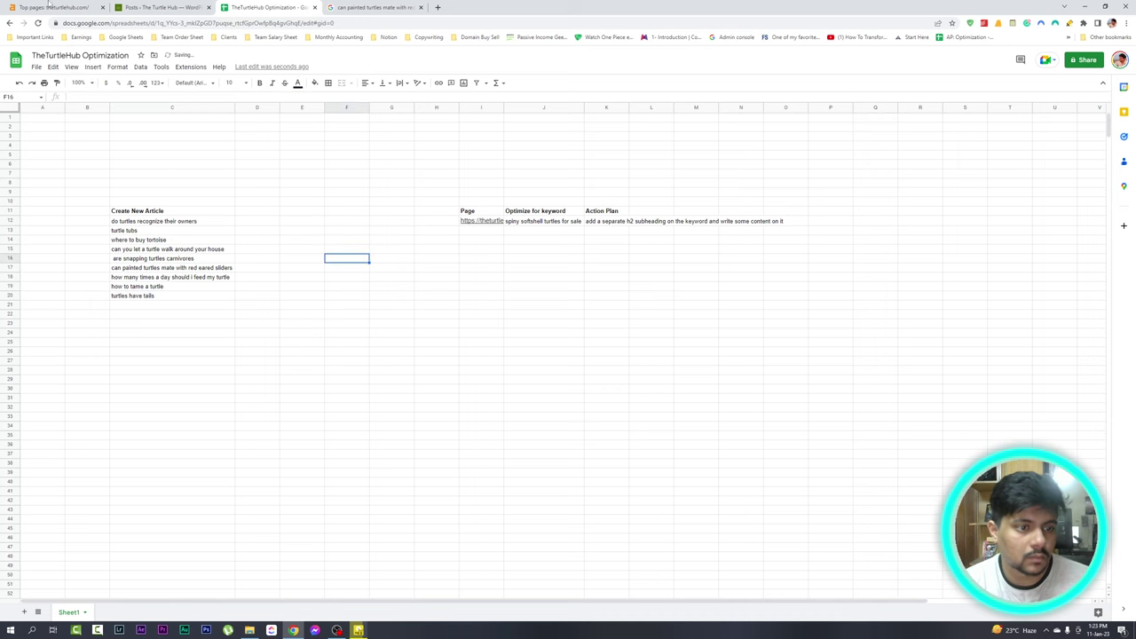
# Return to the Ahrefs report, copy the keyword "black and yellow tortoise" and search Google for it
pyautogui.hotkey('ctrl', '1')
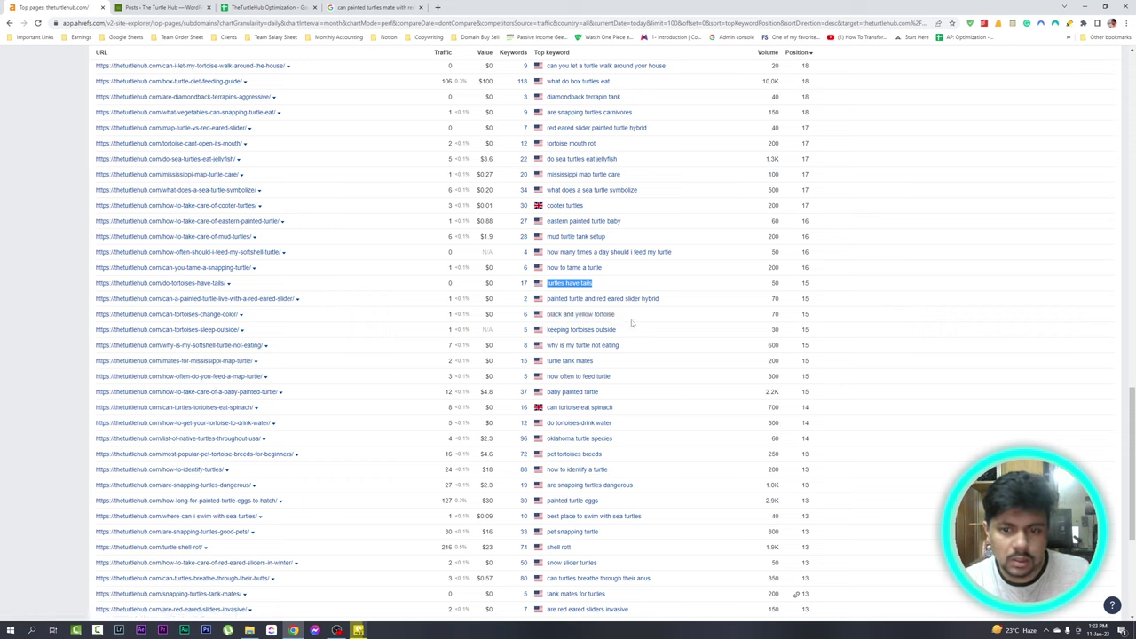
pyautogui.moveTo(545, 315); pyautogui.dragTo(615, 313)
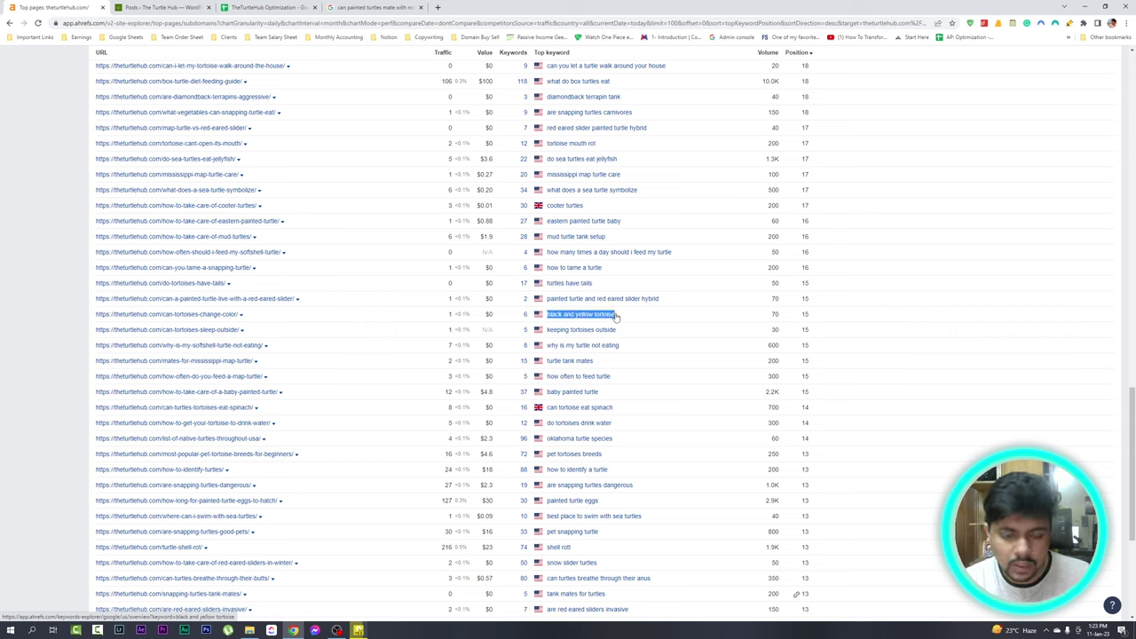
pyautogui.click(373, 7)
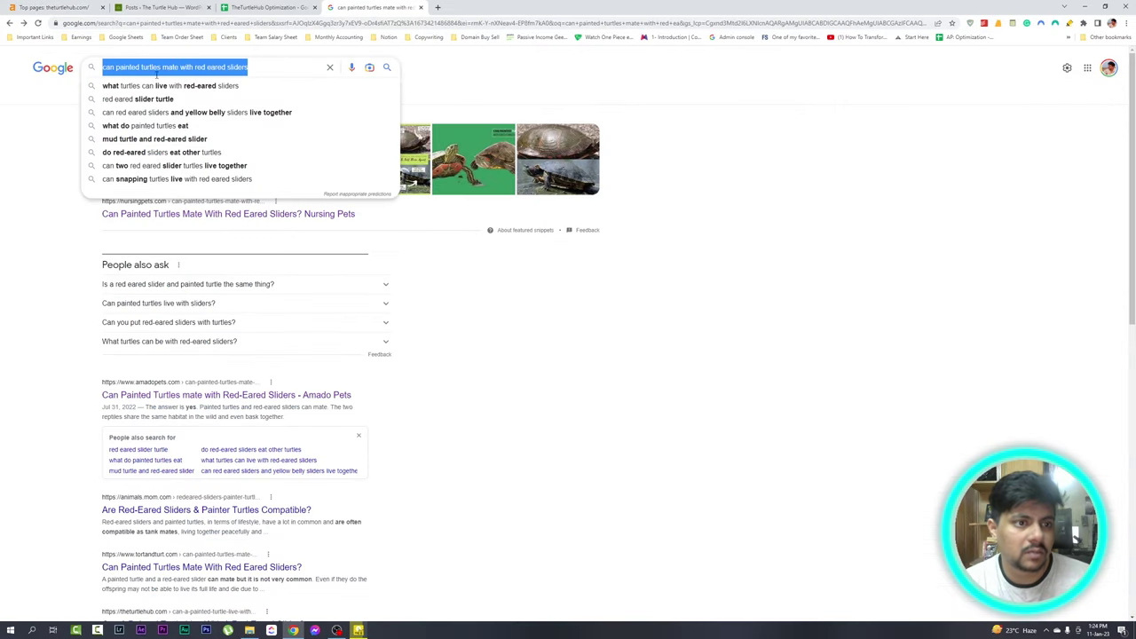
pyautogui.hotkey('ctrl', 'v')
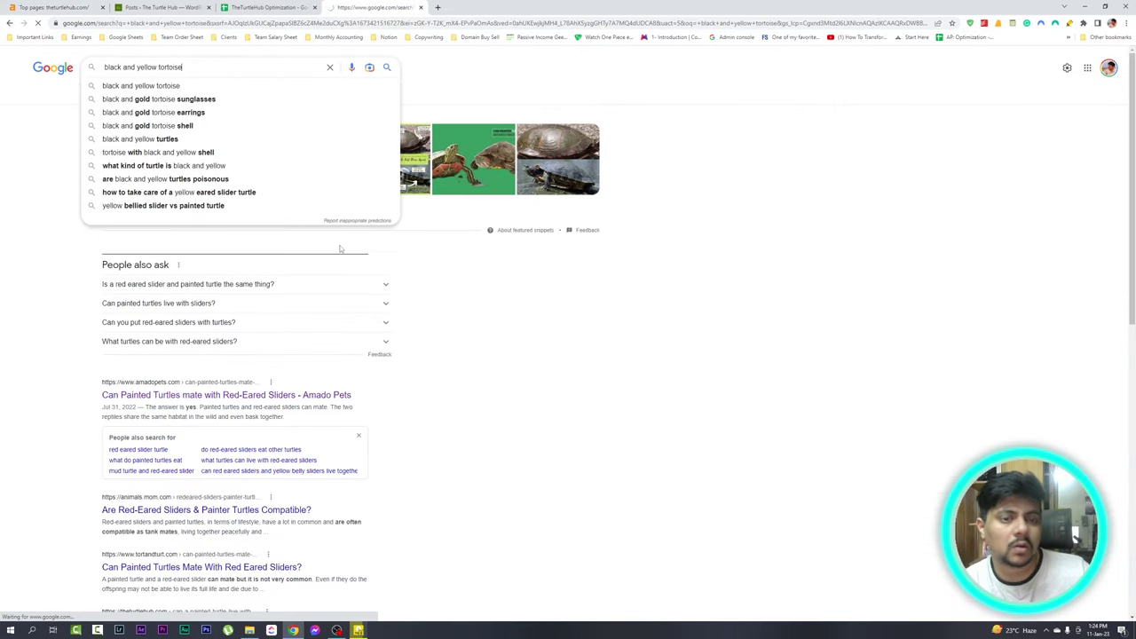
# Glance over the remaining Ahrefs keywords and examine the Google results for "black and yellow tortoise" to see what kind of pages rank
pyautogui.hotkey('ctrl', '1')
pyautogui.scroll(-3, 554, 288)
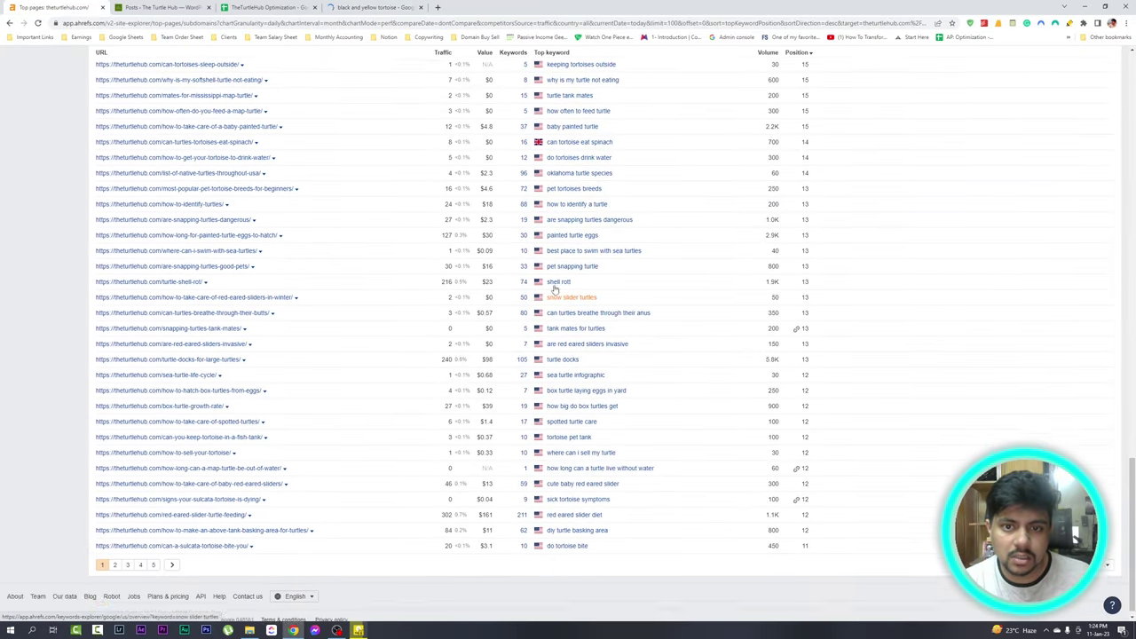
pyautogui.scroll(1, 554, 288)
pyautogui.click(373, 8)
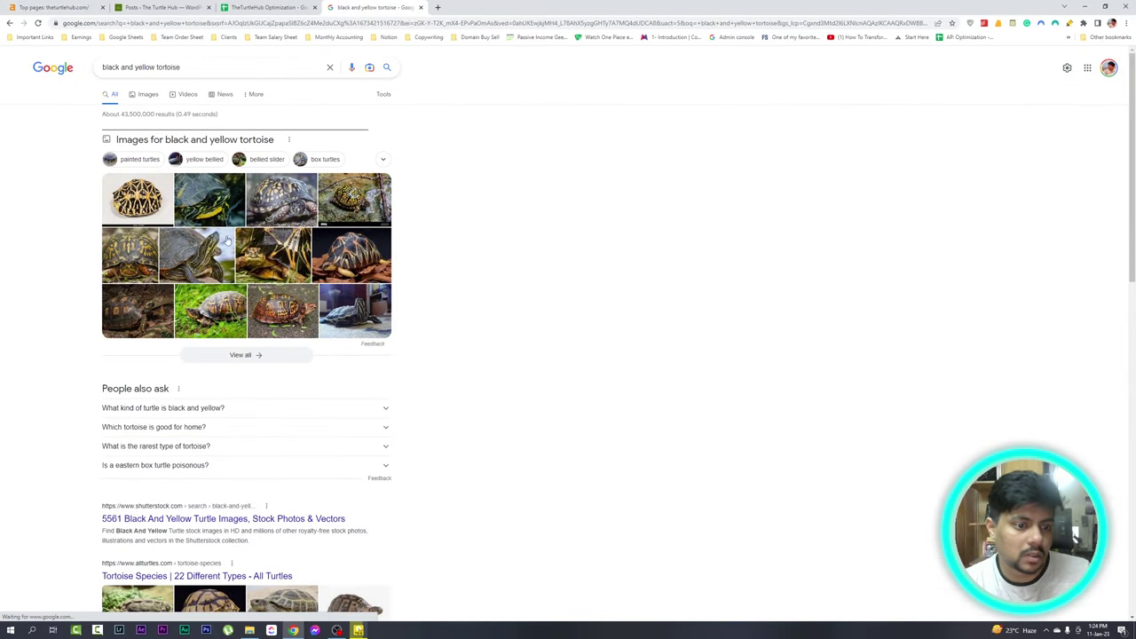
pyautogui.scroll(-3, 160, 475)
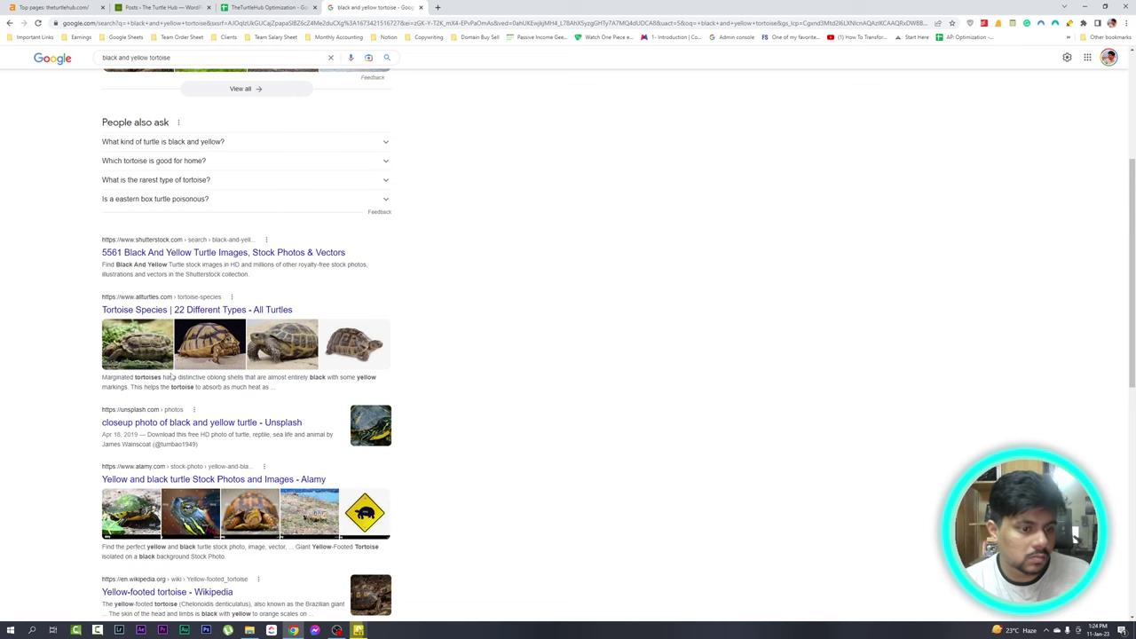
pyautogui.scroll(3, 173, 377)
pyautogui.scroll(-3, 173, 377)
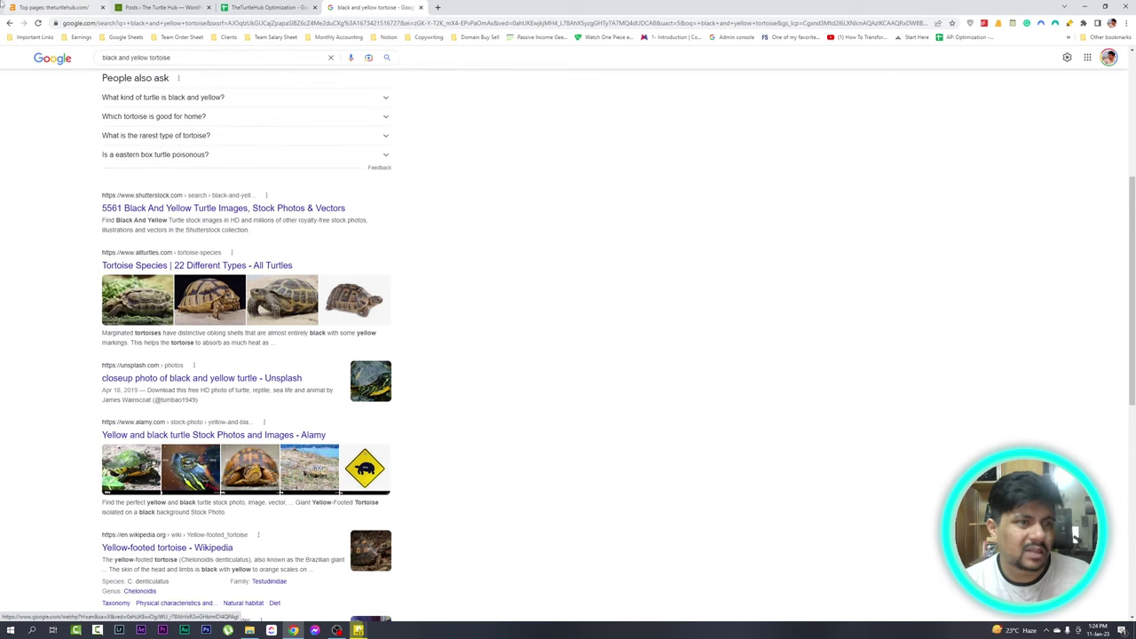
# Copy the keyword "keeping tortoises outside" from the Ahrefs report and search Google for it
pyautogui.click(3, 6)
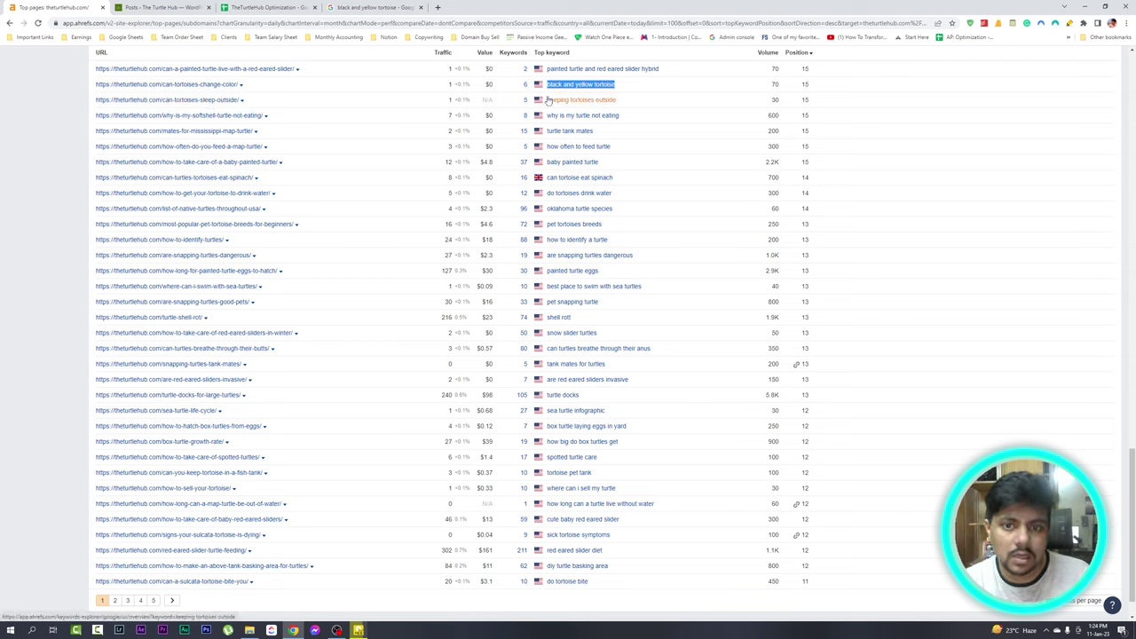
pyautogui.moveTo(546, 100); pyautogui.dragTo(632, 100)
pyautogui.hotkey('ctrl', 'c')
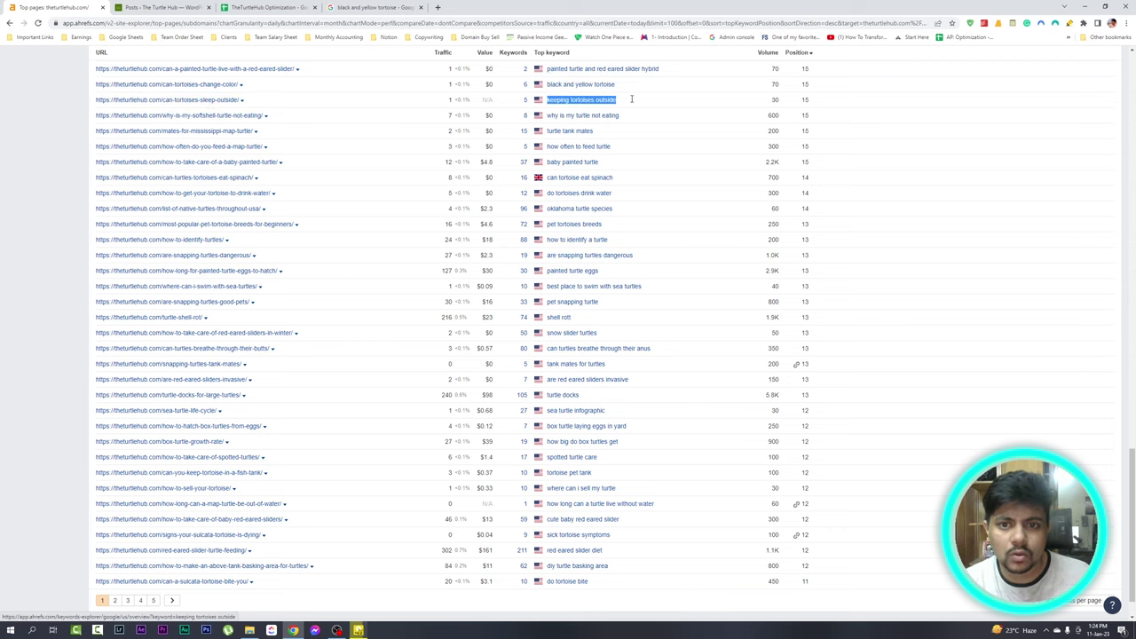
pyautogui.click(350, 6)
pyautogui.click(145, 57)
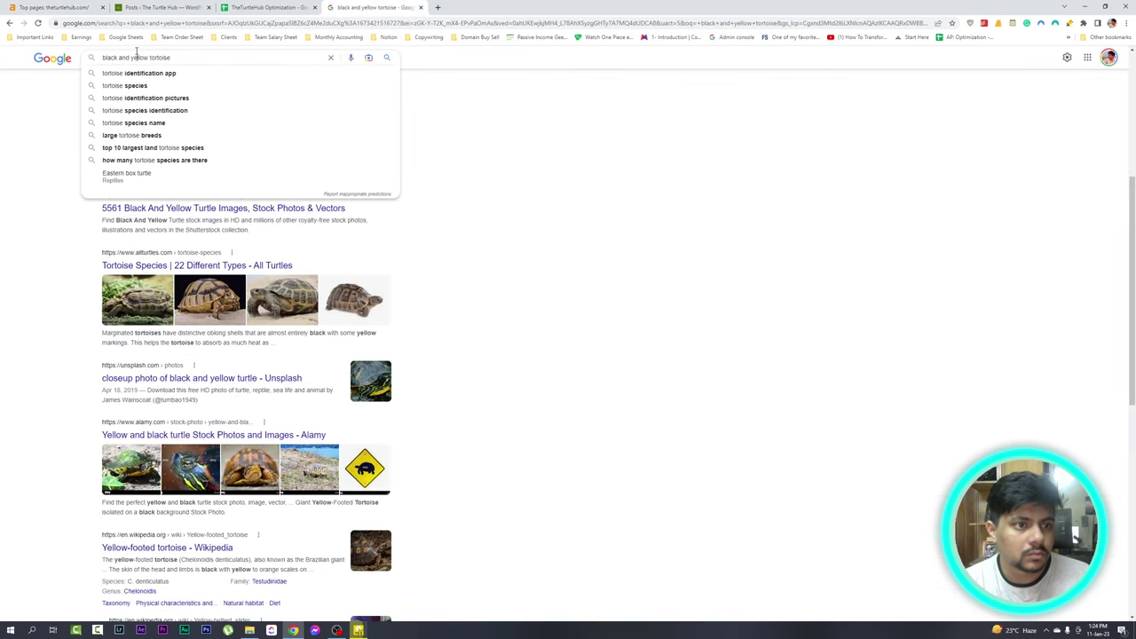
pyautogui.hotkey('ctrl', 'v')
pyautogui.press('Return')
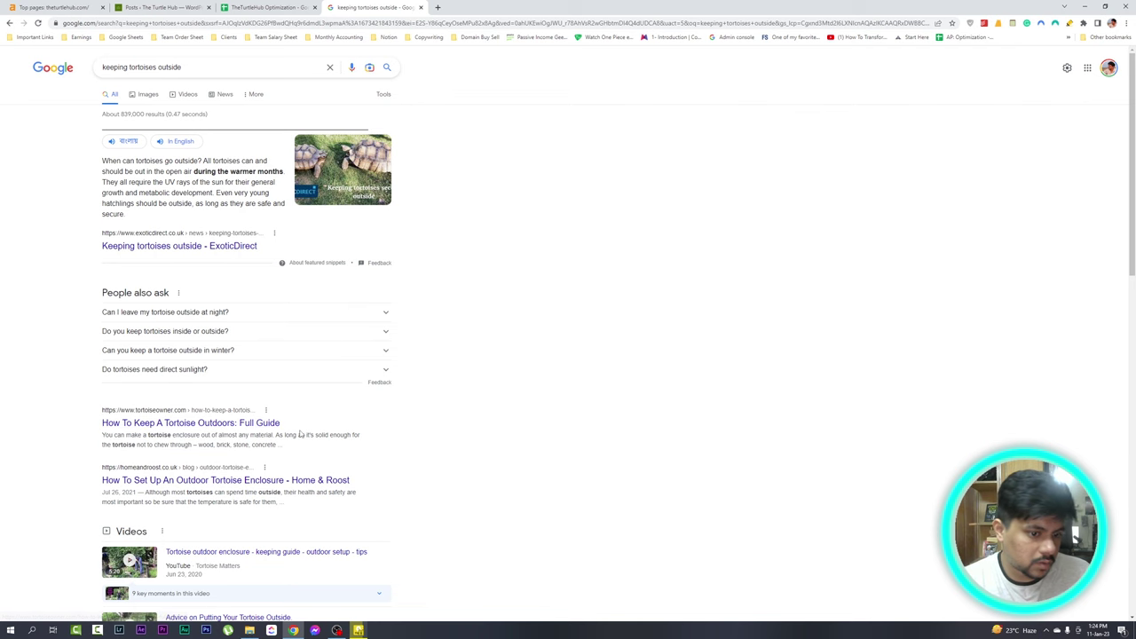
# Look through the competing Google results for "keeping tortoises outside" and return to the Ahrefs report
pyautogui.scroll(-1, 260, 411)
pyautogui.scroll(-4, 325, 382)
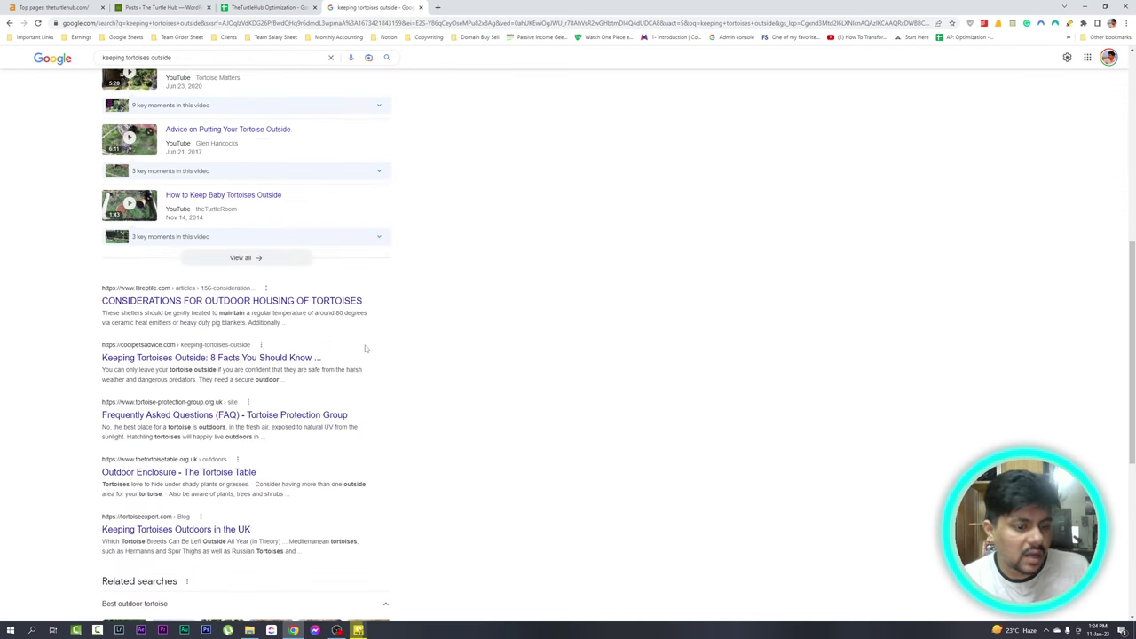
pyautogui.scroll(2, 186, 251)
pyautogui.scroll(1, 186, 251)
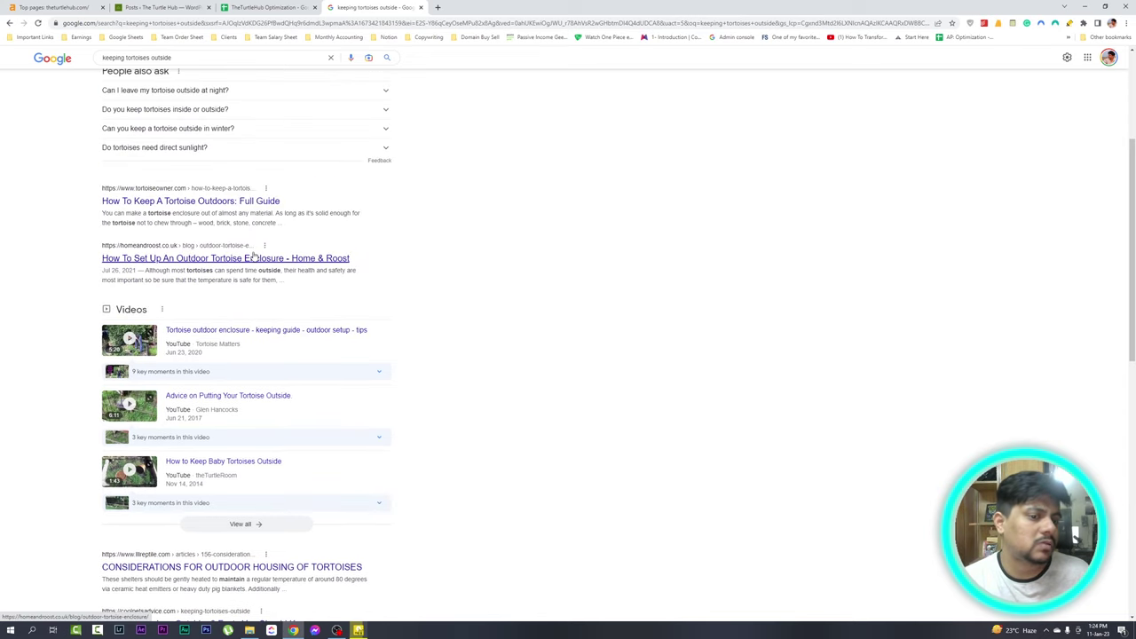
pyautogui.click(49, 8)
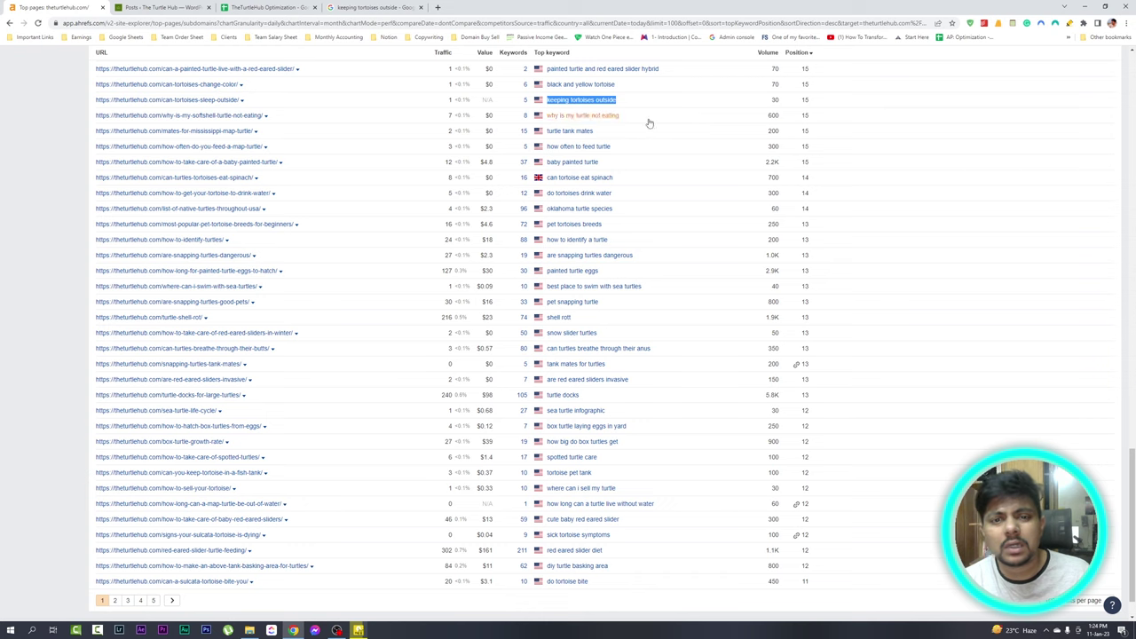
# Search Google for the question "can you keep a tortoise outside"
pyautogui.click(364, 8)
pyautogui.click(200, 56)
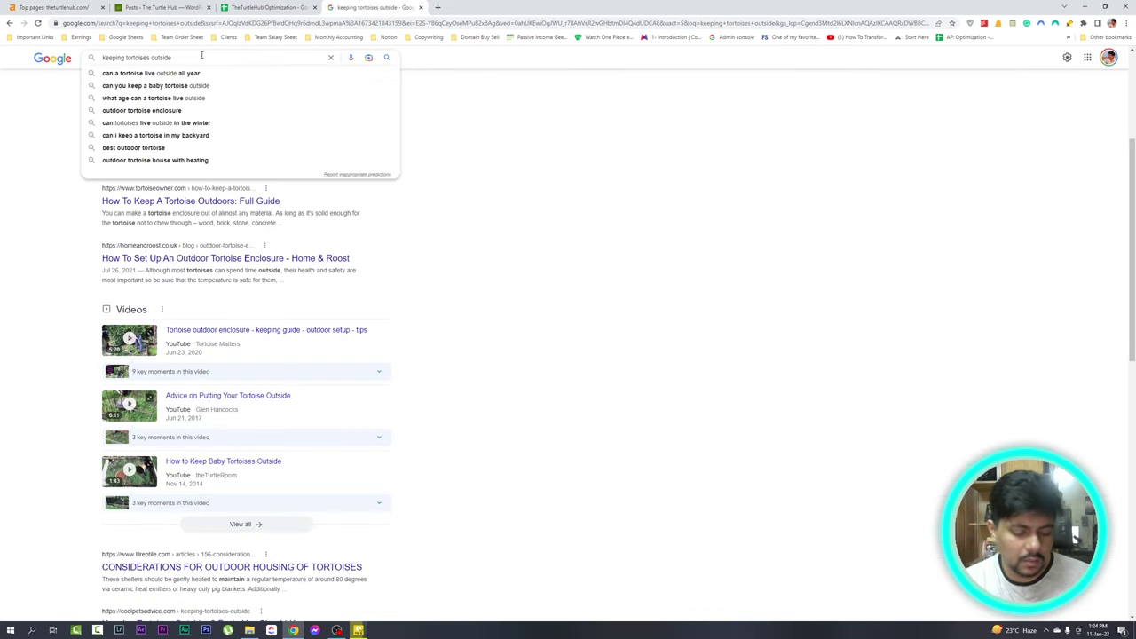
pyautogui.hotkey('ctrl', 'a')
pyautogui.write('can')
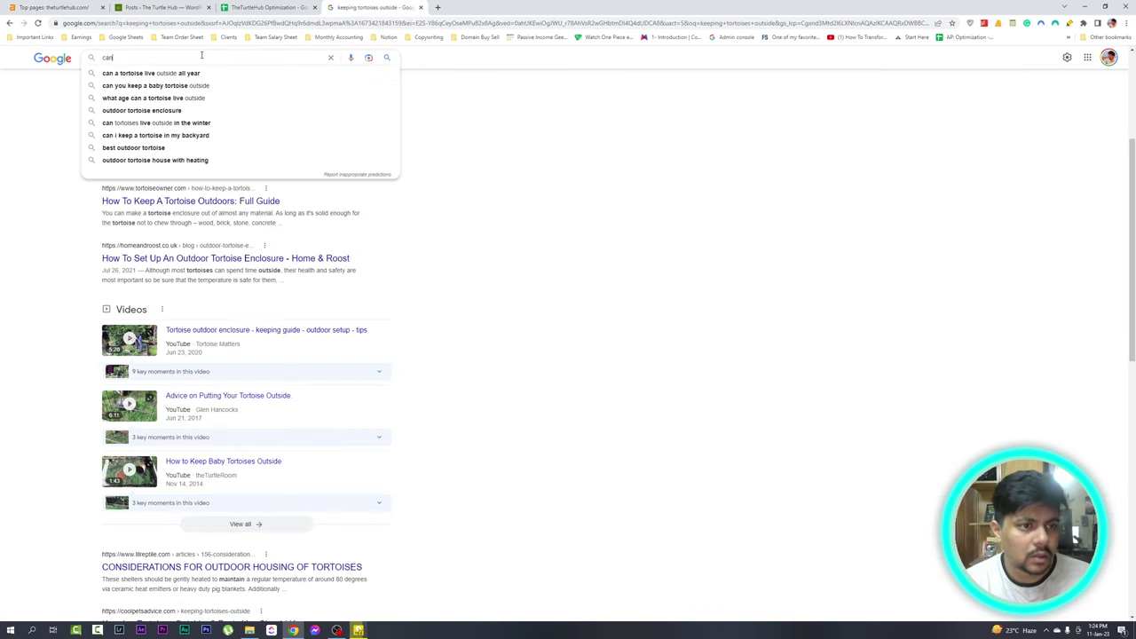
pyautogui.write(' you keep a t')
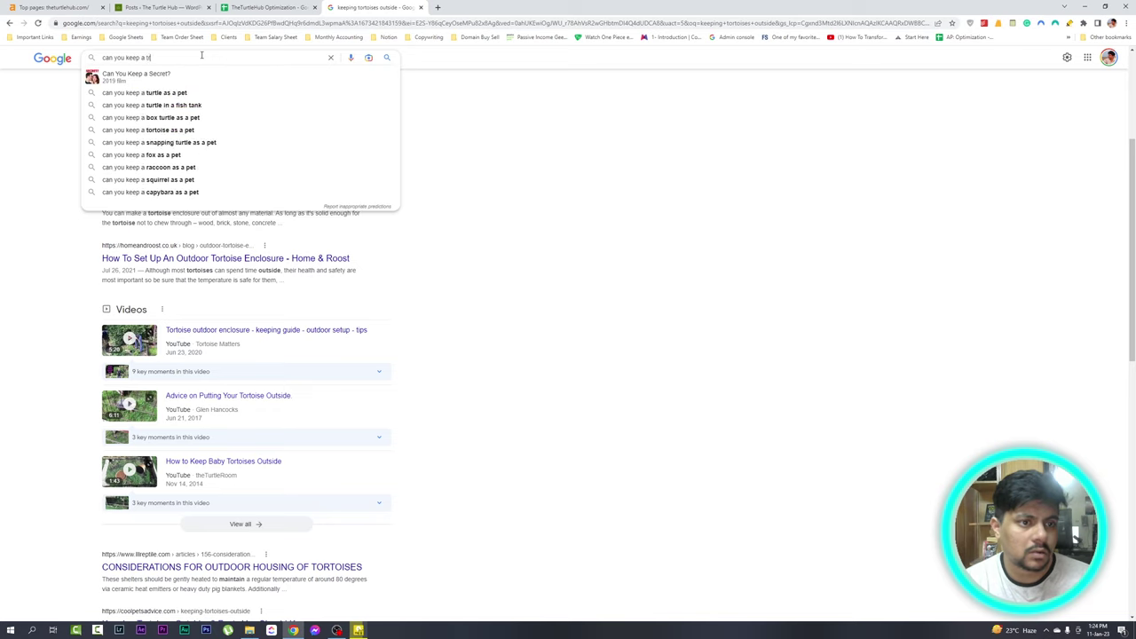
pyautogui.write('ortoise outside')
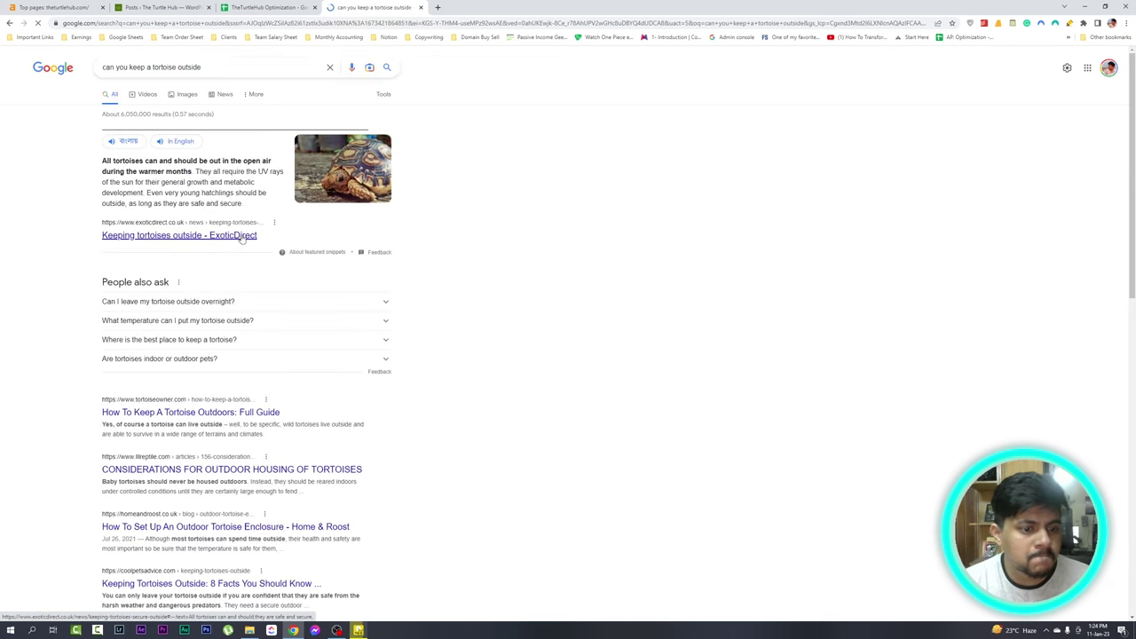
# Look through the results, related questions and related searches for "can you keep a tortoise outside" to judge the competing articles
pyautogui.scroll(-3, 222, 314)
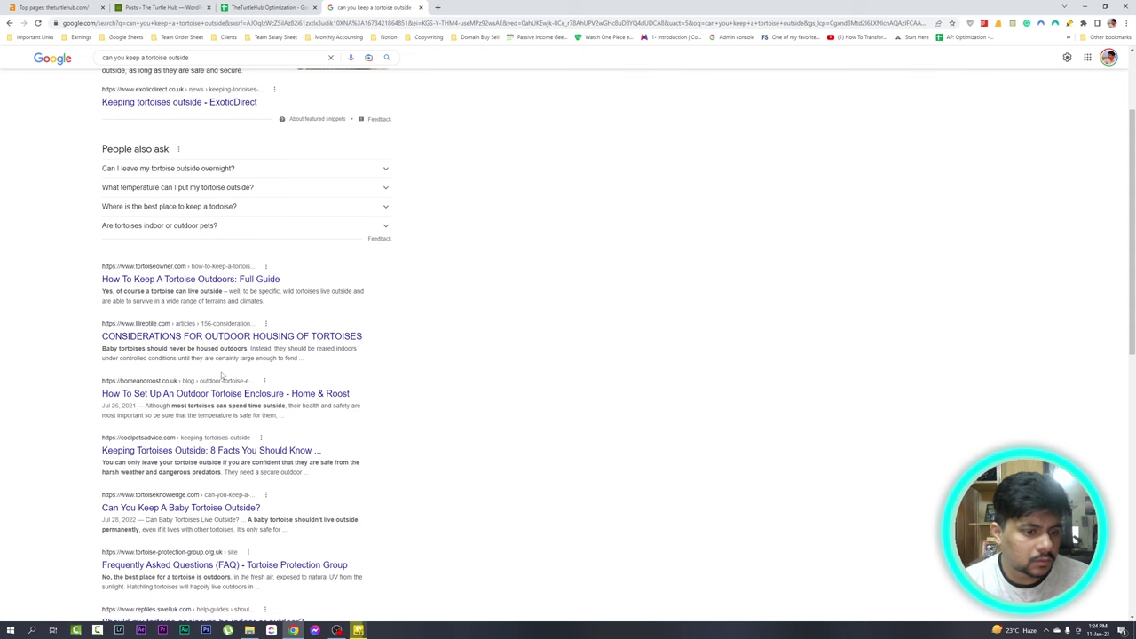
pyautogui.scroll(-2, 207, 404)
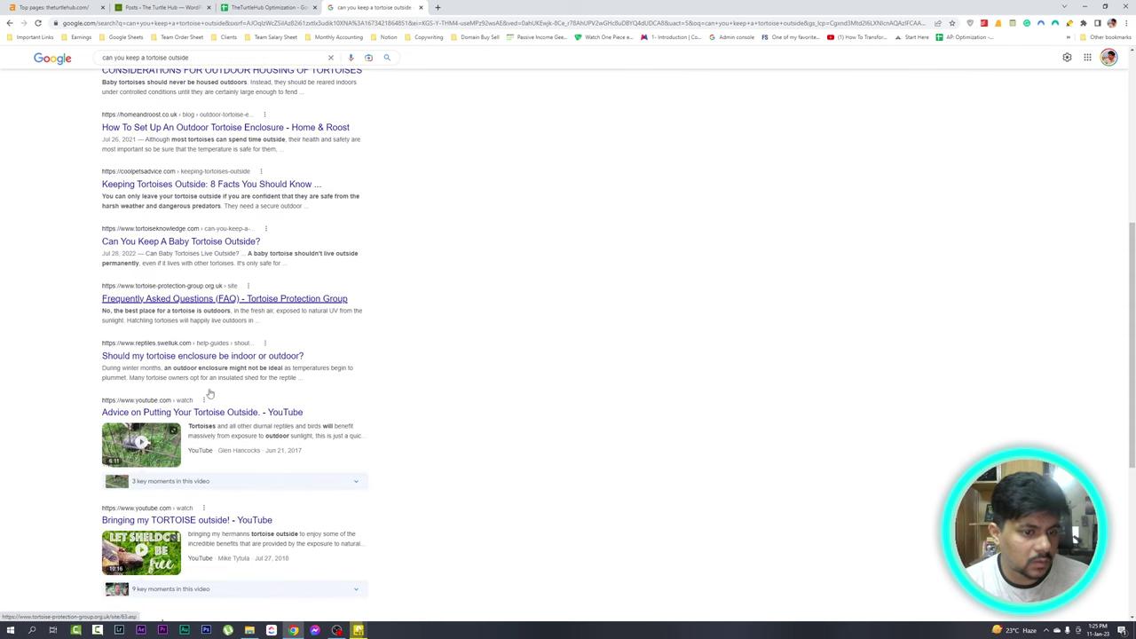
pyautogui.scroll(4, 254, 313)
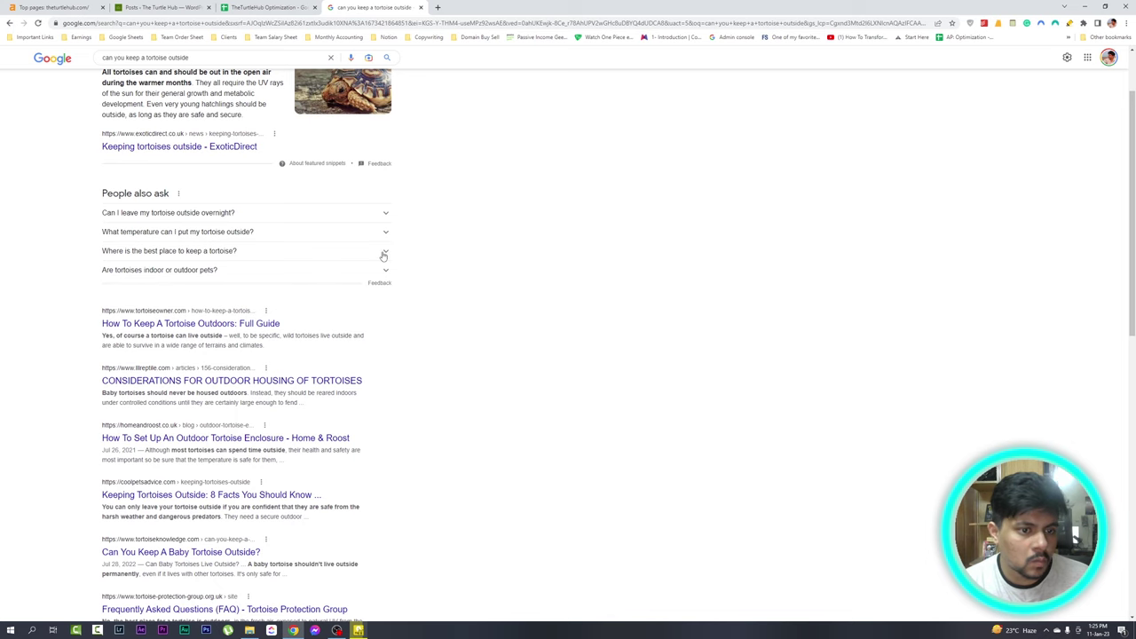
pyautogui.scroll(1, 383, 256)
pyautogui.scroll(-8, 383, 255)
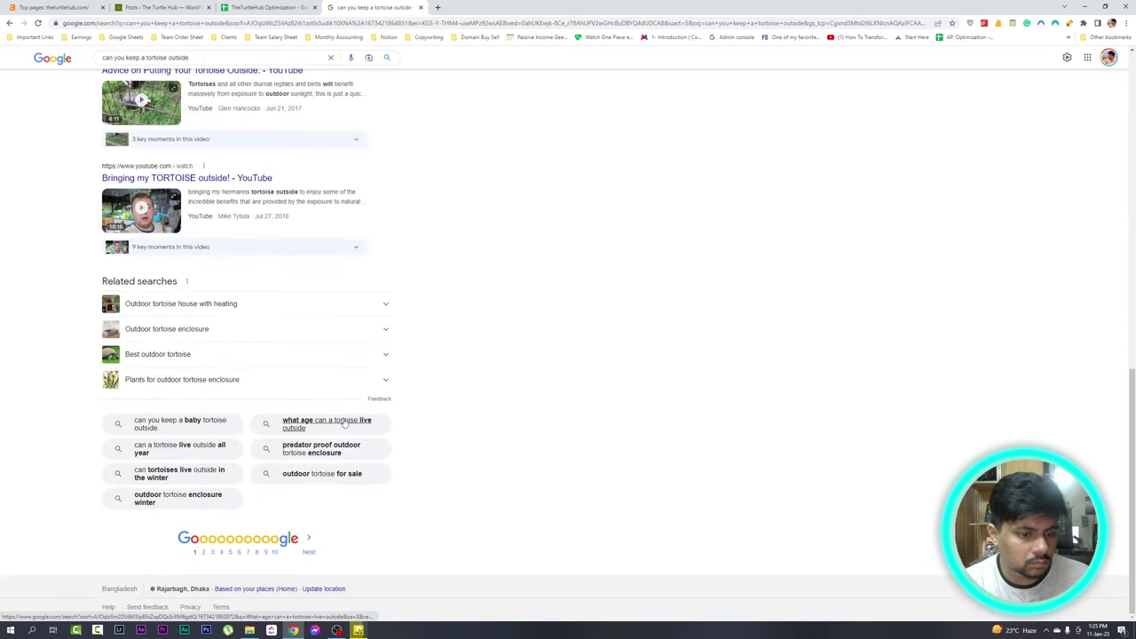
pyautogui.scroll(10, 344, 423)
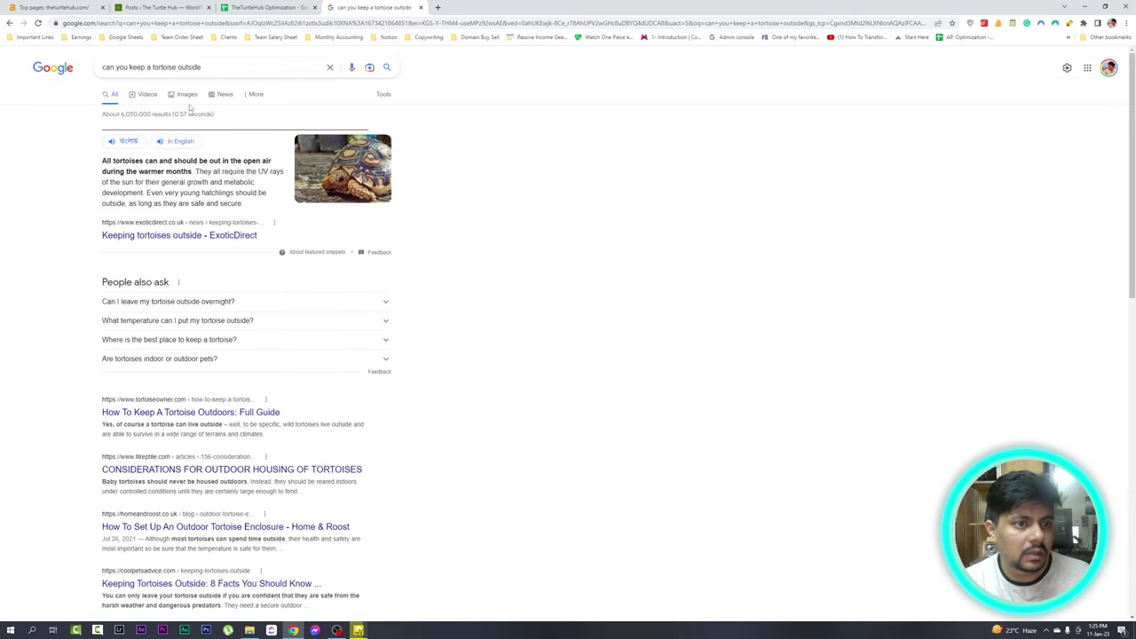
# Copy the query "can you keep a tortoise outside" and search the WordPress posts for it
pyautogui.click(200, 67)
pyautogui.hotkey('ctrl', 'a')
pyautogui.click(160, 7)
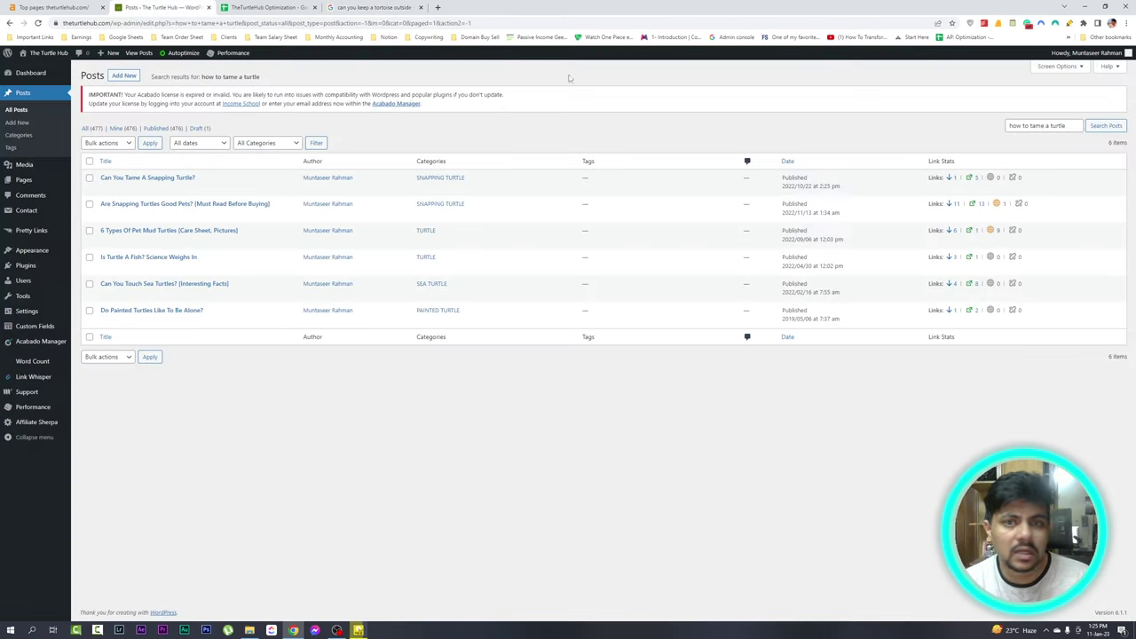
pyautogui.tripleClick(1043, 125)
pyautogui.write('can you keep a tortoise')
pyautogui.click(1105, 125)
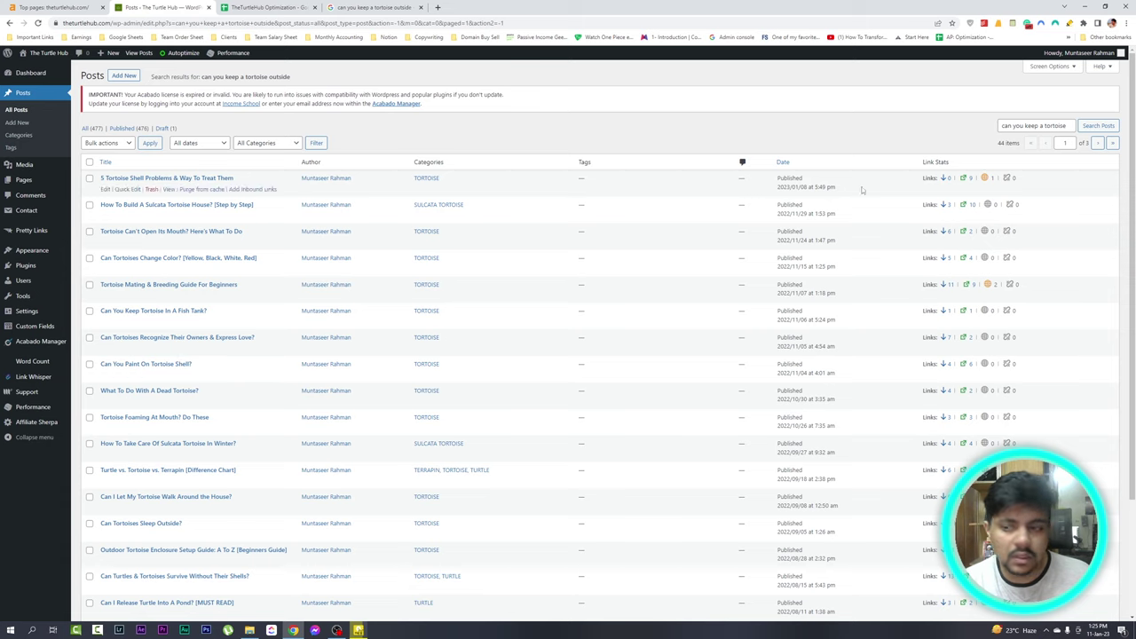
# Search the WordPress posts for "outside" and find that word among the listed post titles
pyautogui.click(1042, 126)
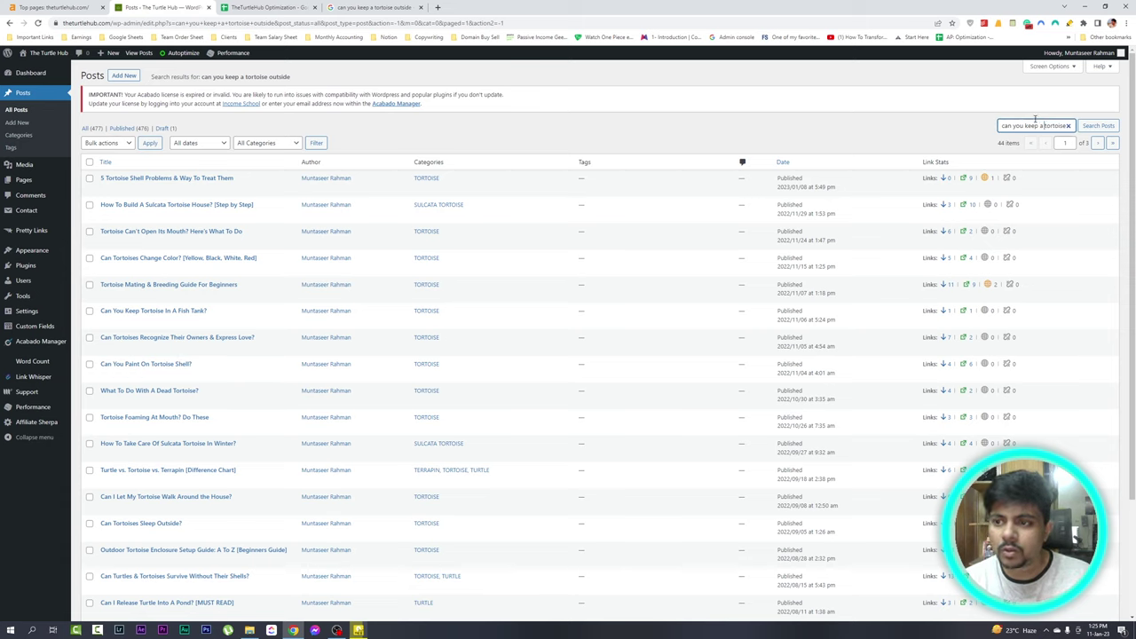
pyautogui.hotkey('ctrl', 'a')
pyautogui.write('outside')
pyautogui.press('Return')
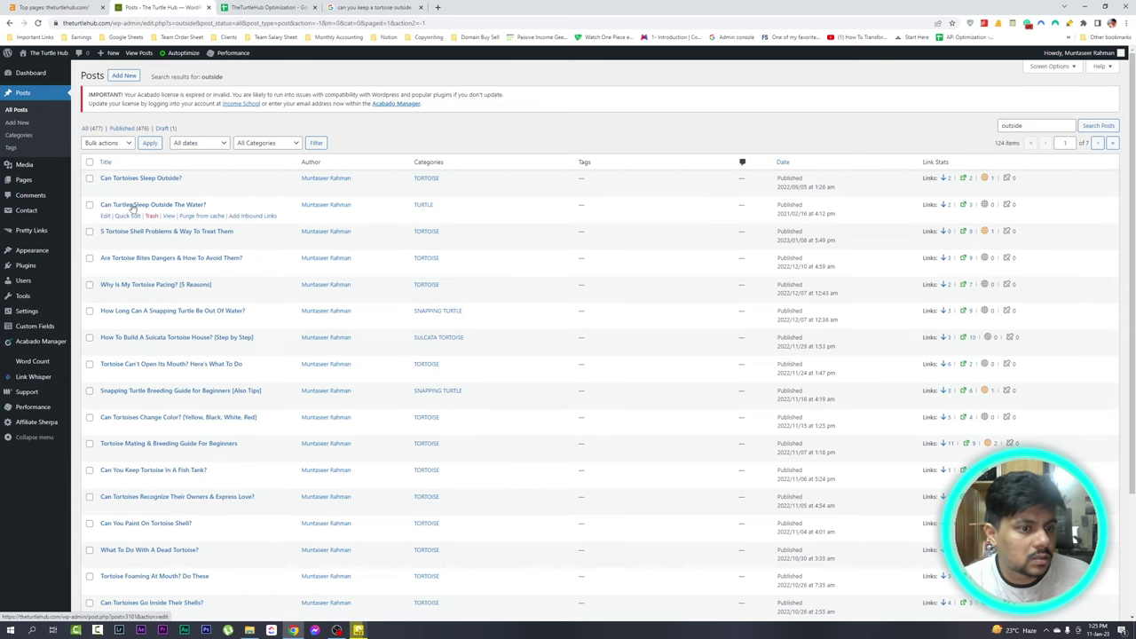
pyautogui.hotkey('ctrl', 'f')
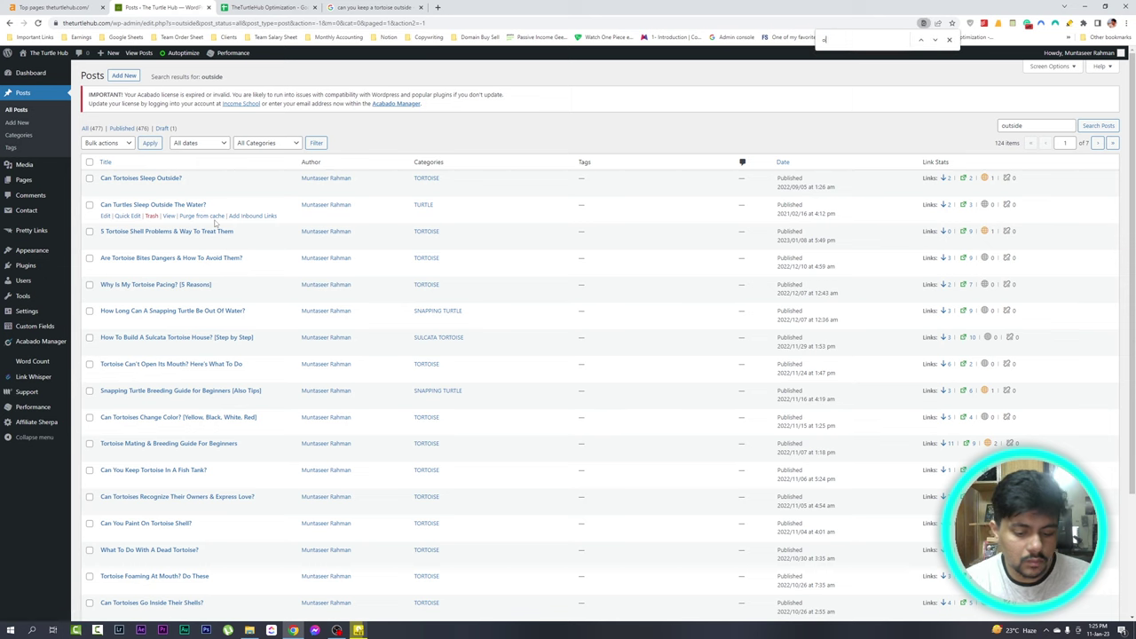
pyautogui.write('outside')
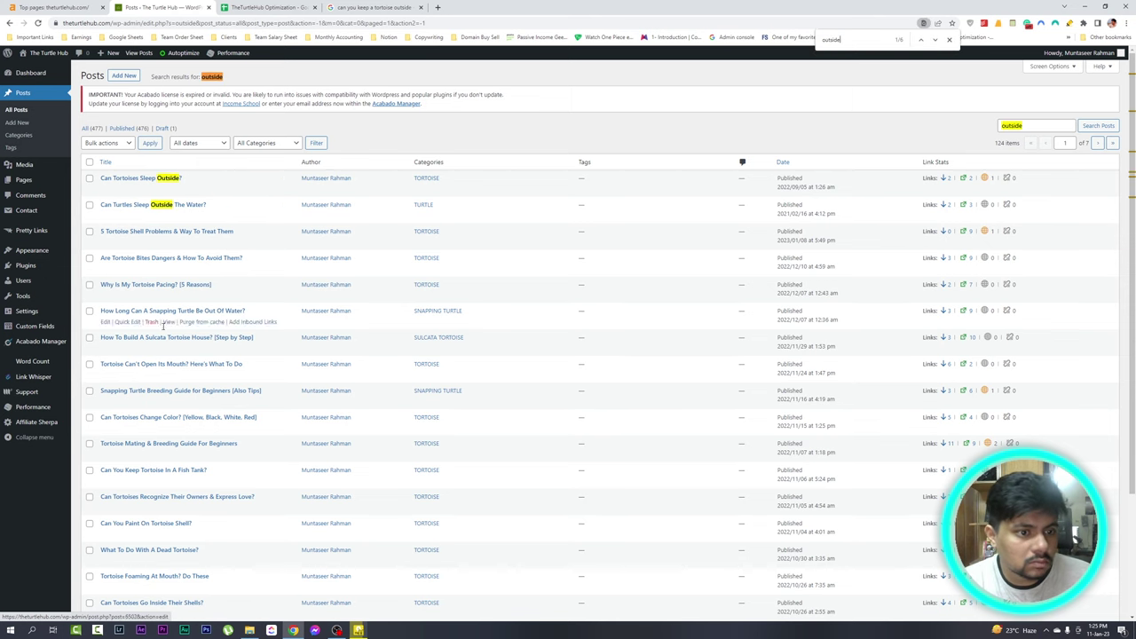
# Check the post titles listed for "outside" for an existing article and close the in-page search
pyautogui.scroll(-2, 177, 403)
pyautogui.scroll(2, 178, 410)
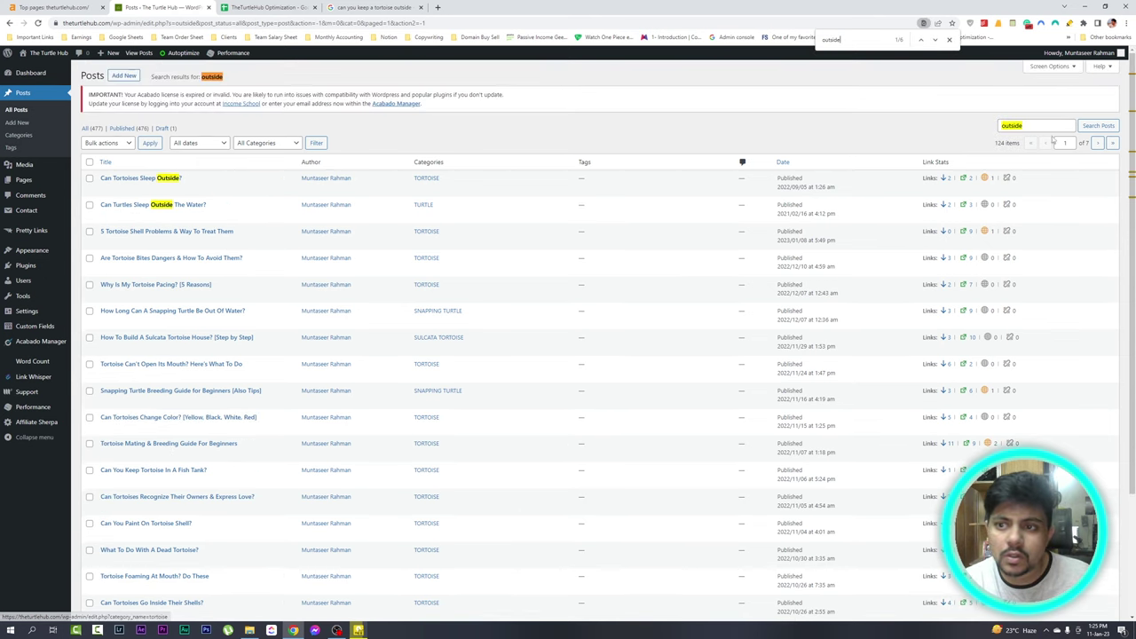
pyautogui.click(949, 39)
# Copy the Google query "can you keep a tortoise outside" into the spreadsheet's list of new article topics
pyautogui.click(360, 7)
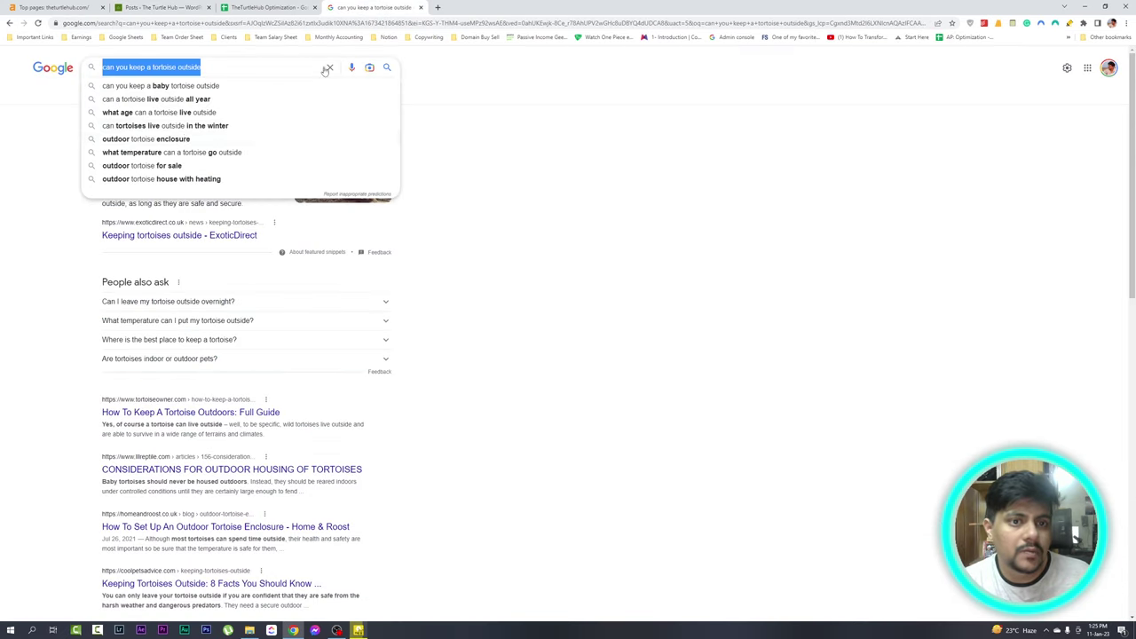
pyautogui.click(164, 65)
pyautogui.tripleClick(167, 66)
pyautogui.hotkey('ctrl', 'c')
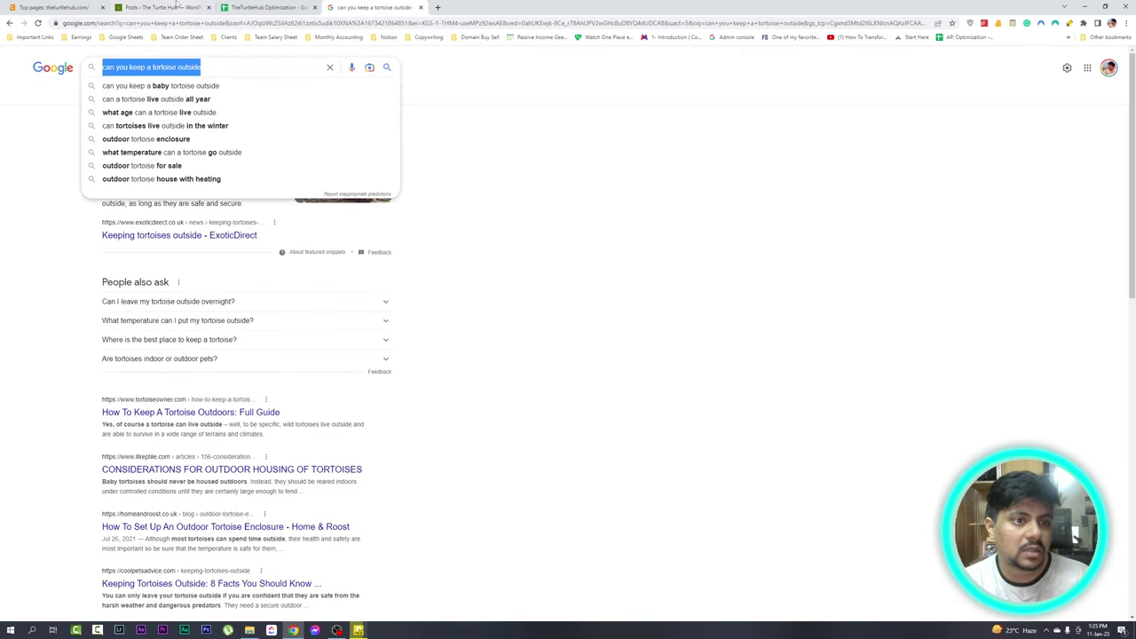
pyautogui.click(160, 7)
pyautogui.click(267, 7)
pyautogui.click(178, 304)
pyautogui.hotkey('ctrl', 'v')
pyautogui.click(345, 266)
pyautogui.click(160, 7)
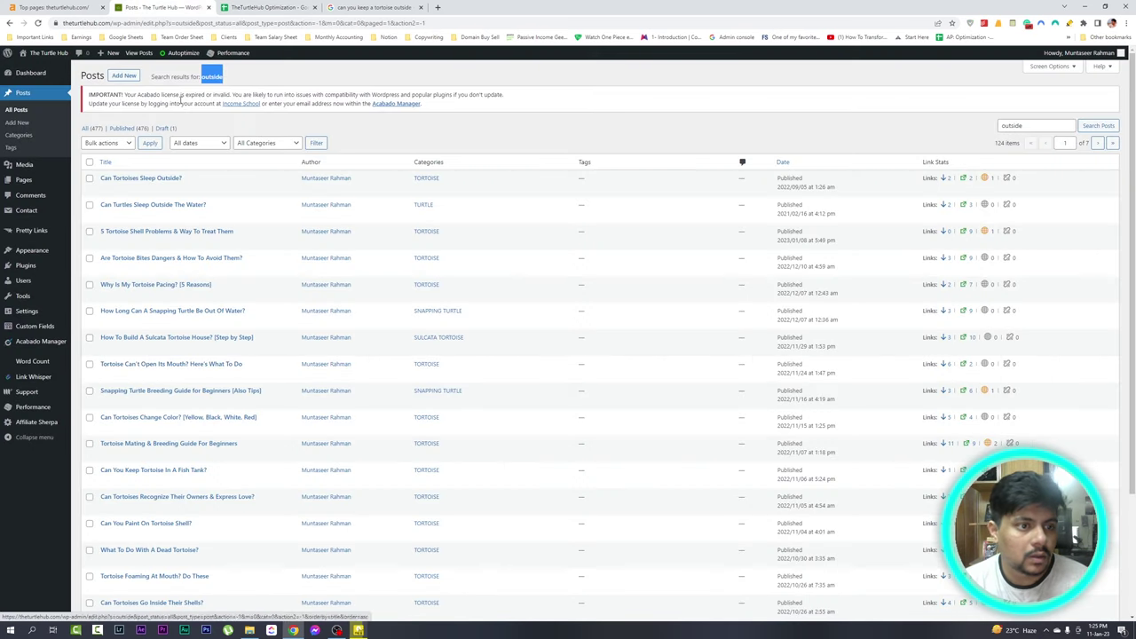
# Review the Ahrefs top keywords and open the native turtles throughout USA article ranking for "oklahoma turtle species"
pyautogui.hotkey('ctrl', 'shift', 'Tab')
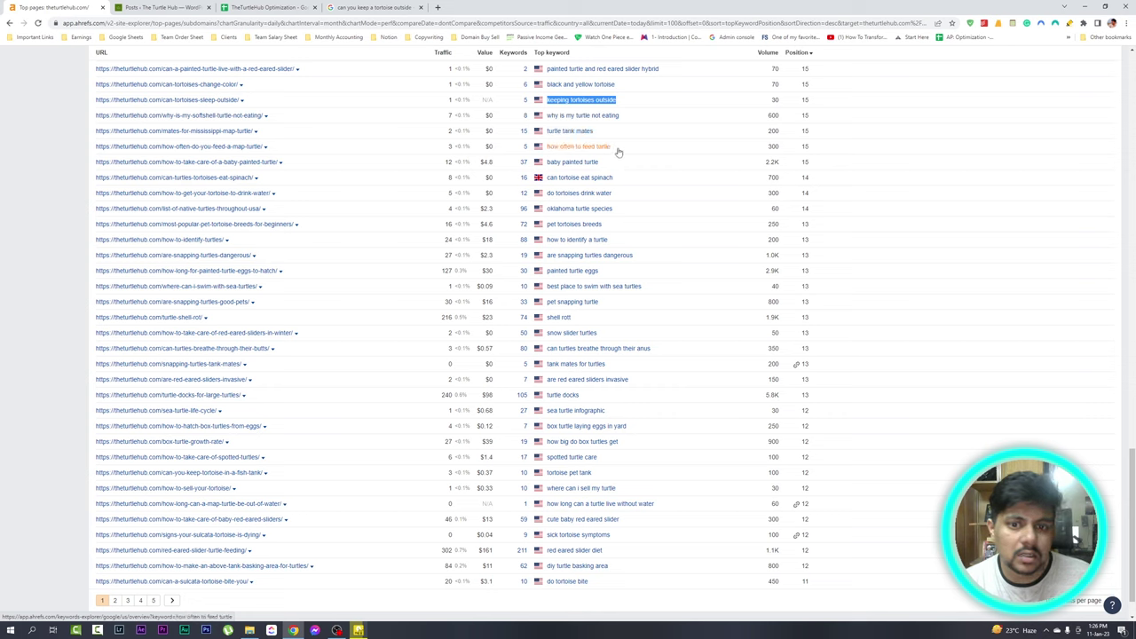
pyautogui.scroll(2, 588, 156)
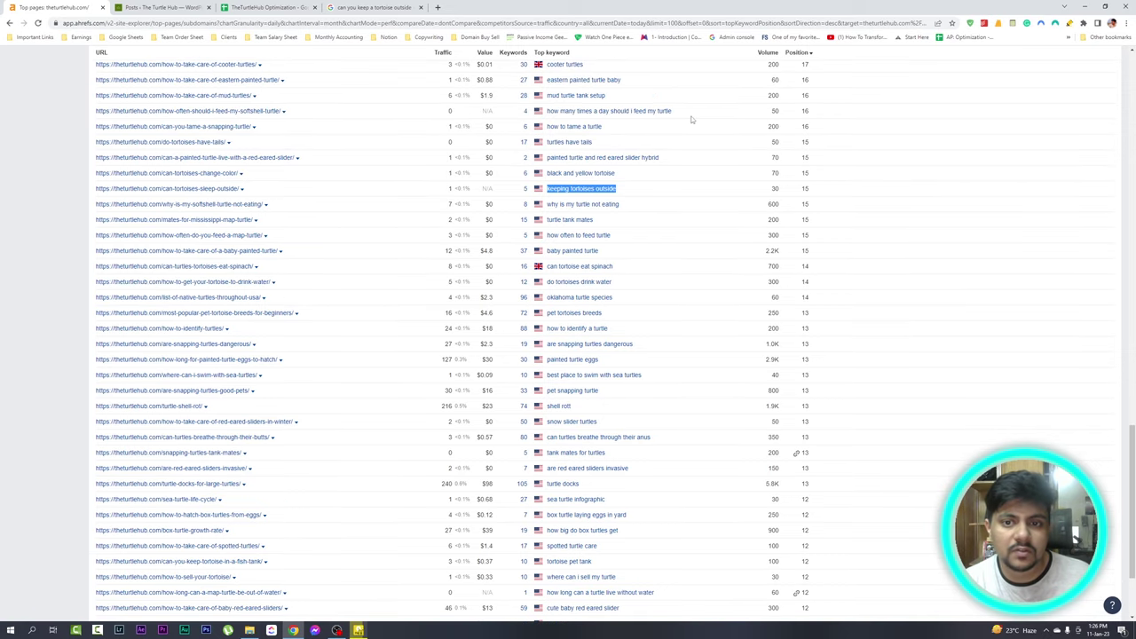
pyautogui.scroll(-2, 622, 151)
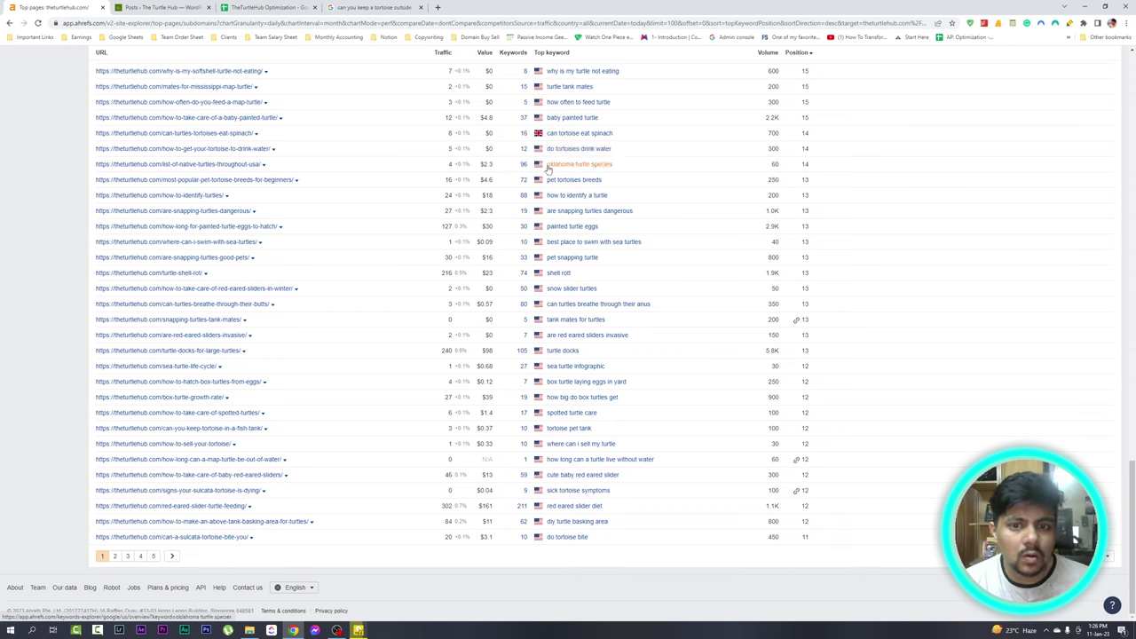
pyautogui.rightClick(206, 163)
pyautogui.click(224, 173)
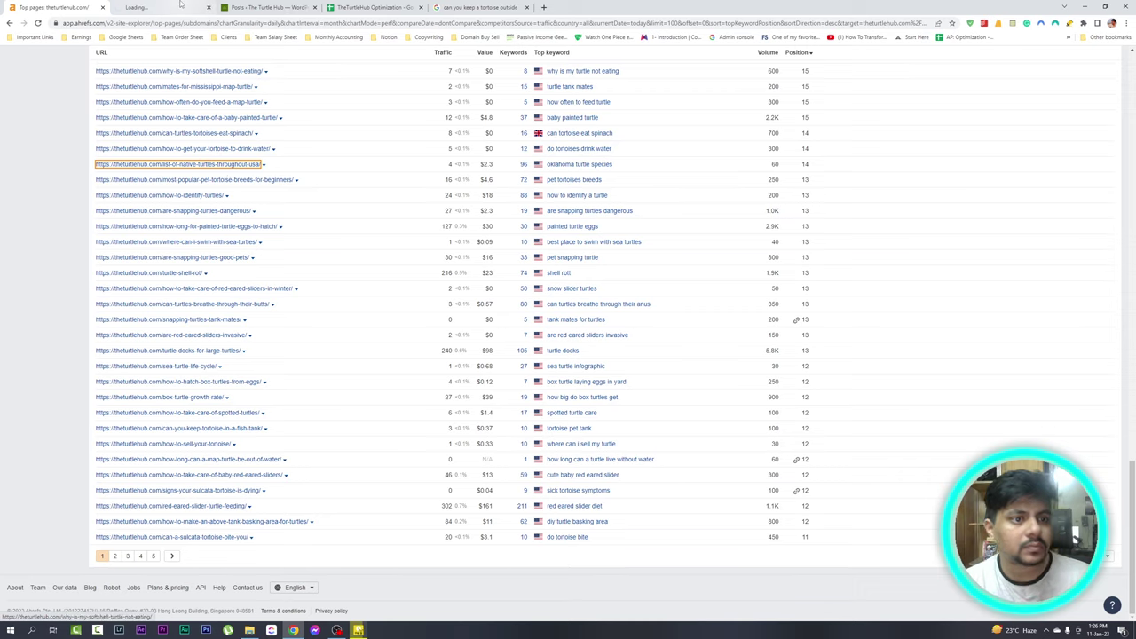
pyautogui.hotkey('ctrl', 'Tab')
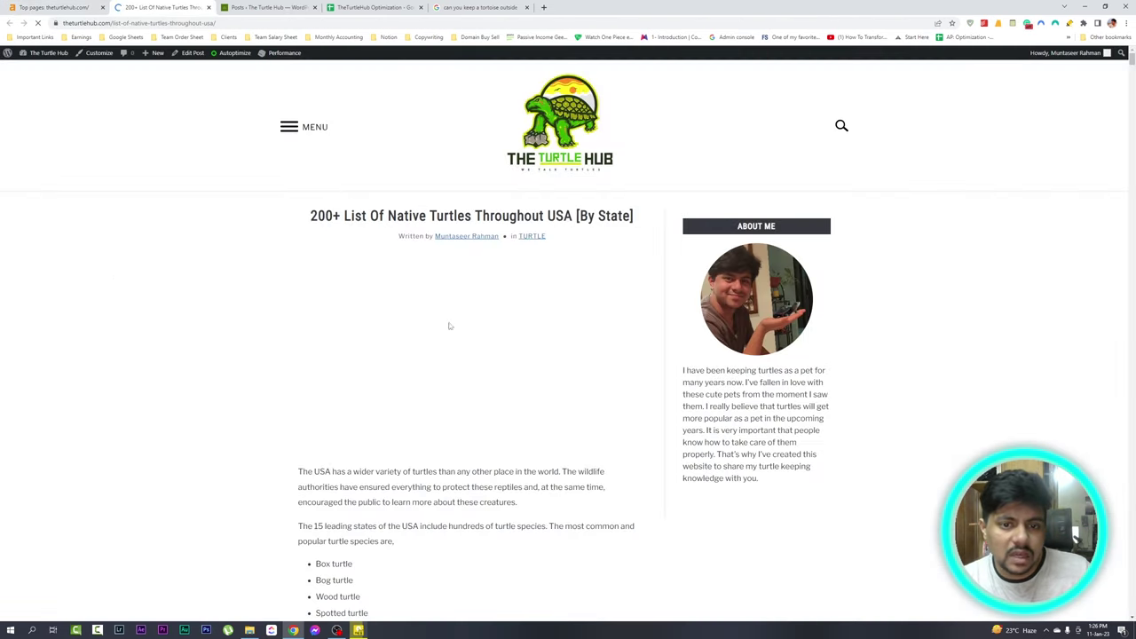
# Find the Oklahoma section in the native turtles article by searching the page for "okla"
pyautogui.scroll(-12, 449, 326)
pyautogui.scroll(-6, 489, 339)
pyautogui.hotkey('ctrl', 'f')
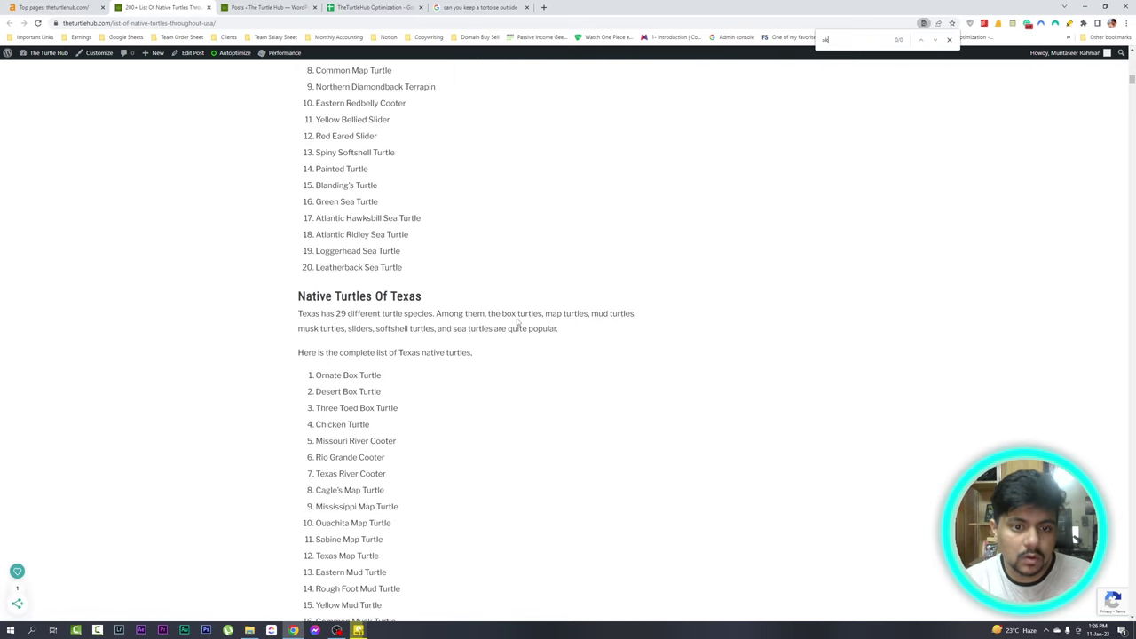
pyautogui.write('okla')
pyautogui.scroll(-3, 517, 323)
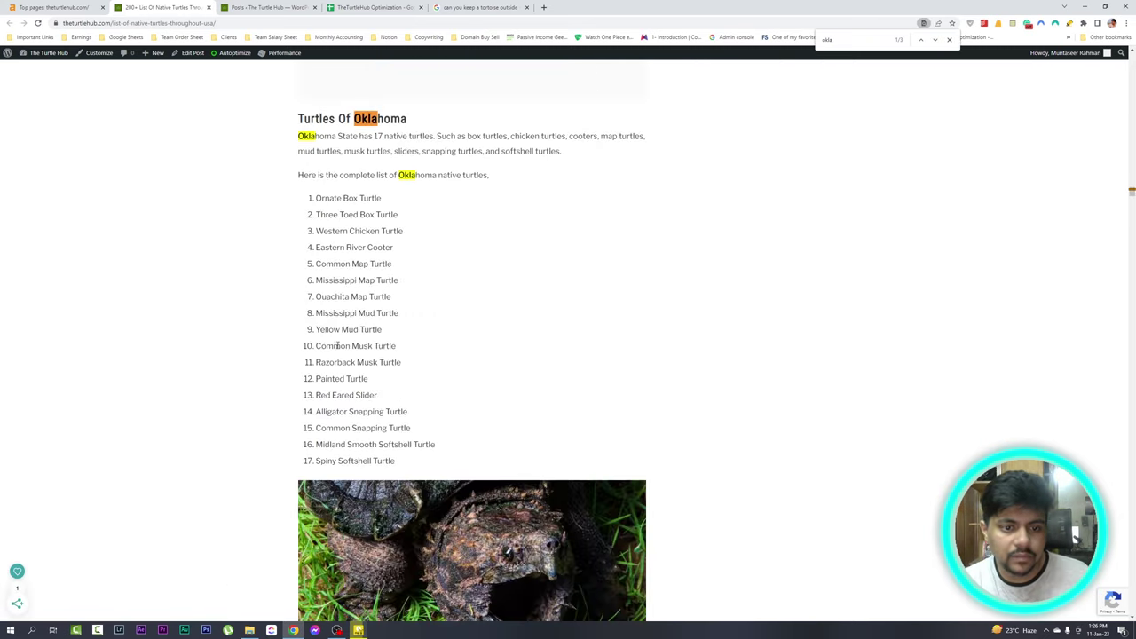
# Examine the Oklahoma turtle list and the content below it to judge how well it covers the Ahrefs keyword
pyautogui.hotkey('ctrl', 'shift', 'Tab')
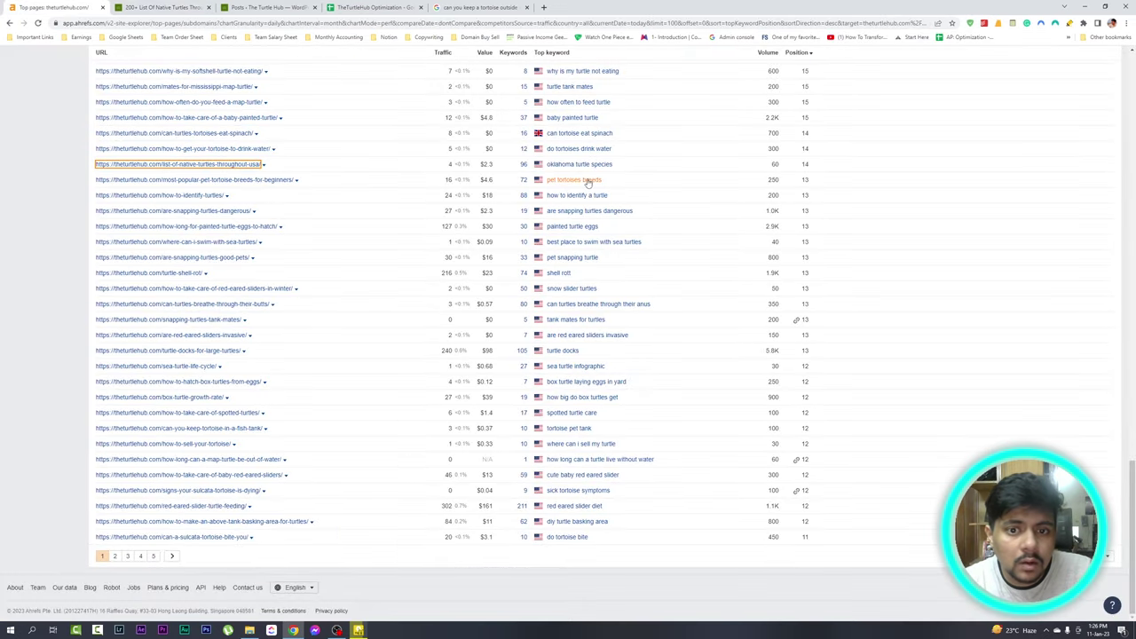
pyautogui.hotkey('ctrl', 'shift', 'Tab')
pyautogui.hotkey('ctrl', 'shift', 'Tab')
pyautogui.hotkey('ctrl', 'shift', 'Tab')
pyautogui.hotkey('ctrl', 'shift', 'Tab')
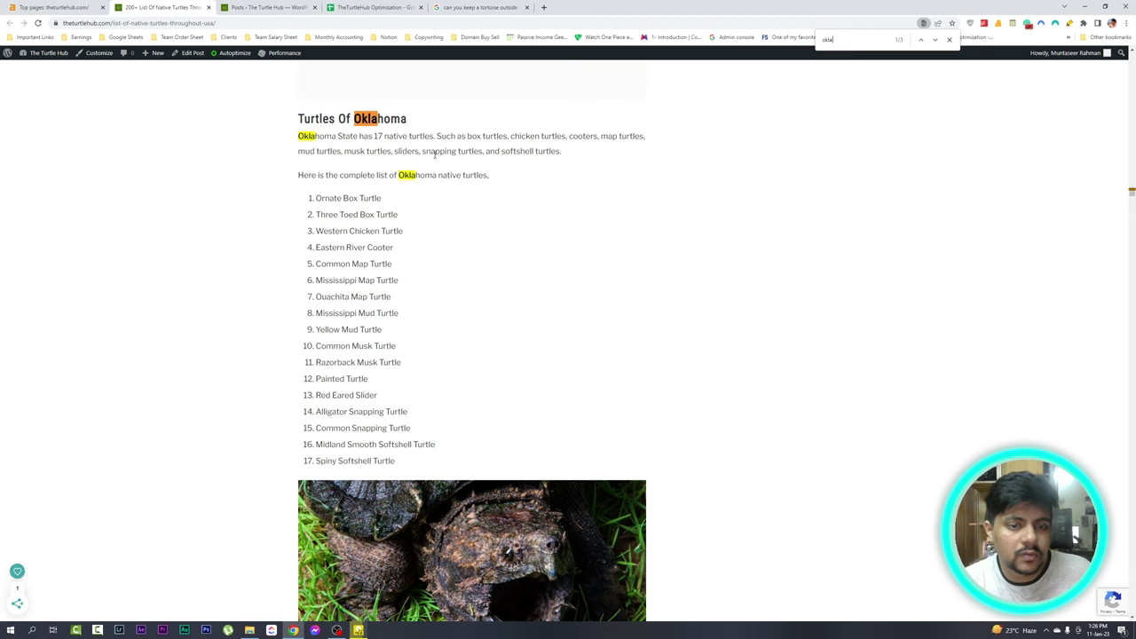
pyautogui.scroll(-8, 435, 153)
pyautogui.scroll(3, 437, 278)
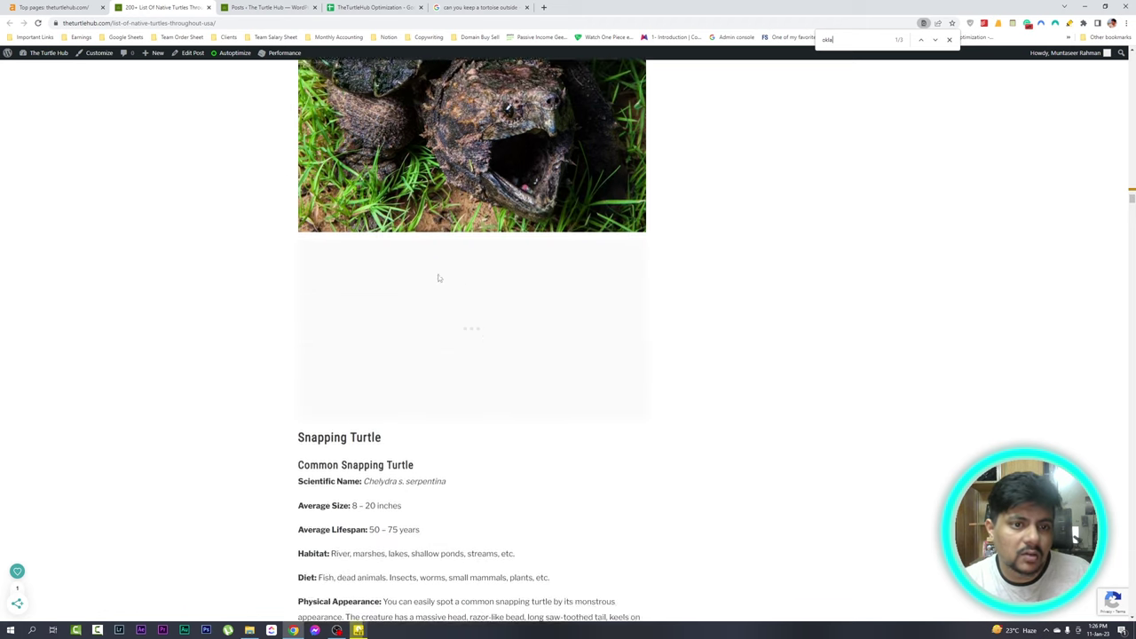
pyautogui.scroll(5, 417, 249)
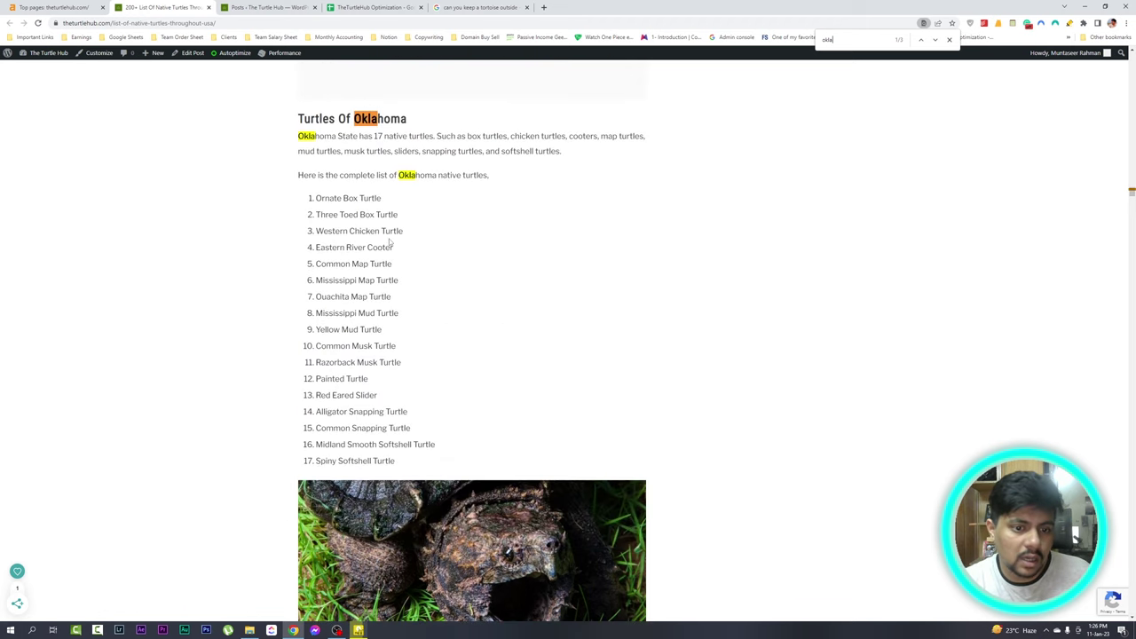
pyautogui.scroll(-2, 389, 241)
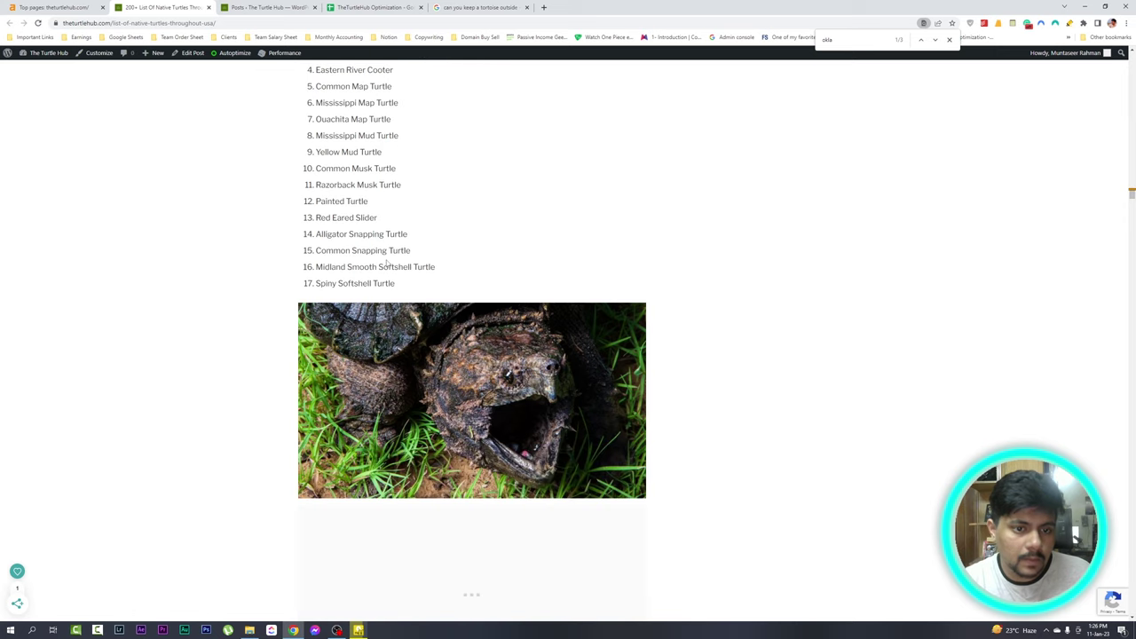
pyautogui.scroll(-3, 386, 263)
# Open the article ranking for "best place to swim with sea turtles" from Ahrefs and read through its content
pyautogui.hotkey('ctrl', '1')
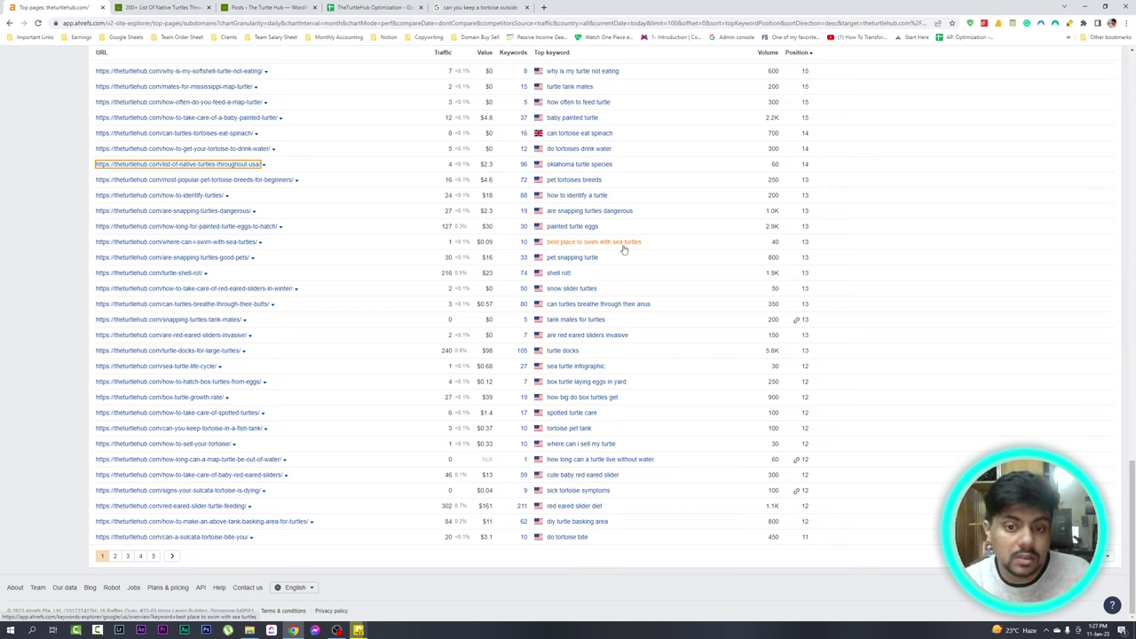
pyautogui.rightClick(214, 242)
pyautogui.click(232, 250)
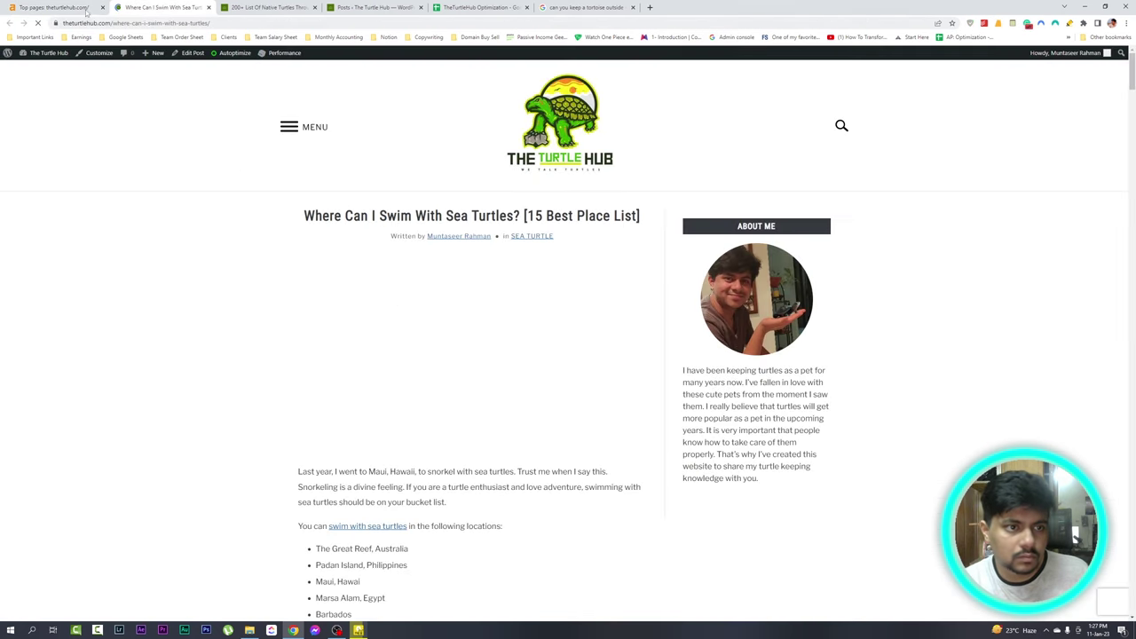
pyautogui.scroll(-8, 388, 208)
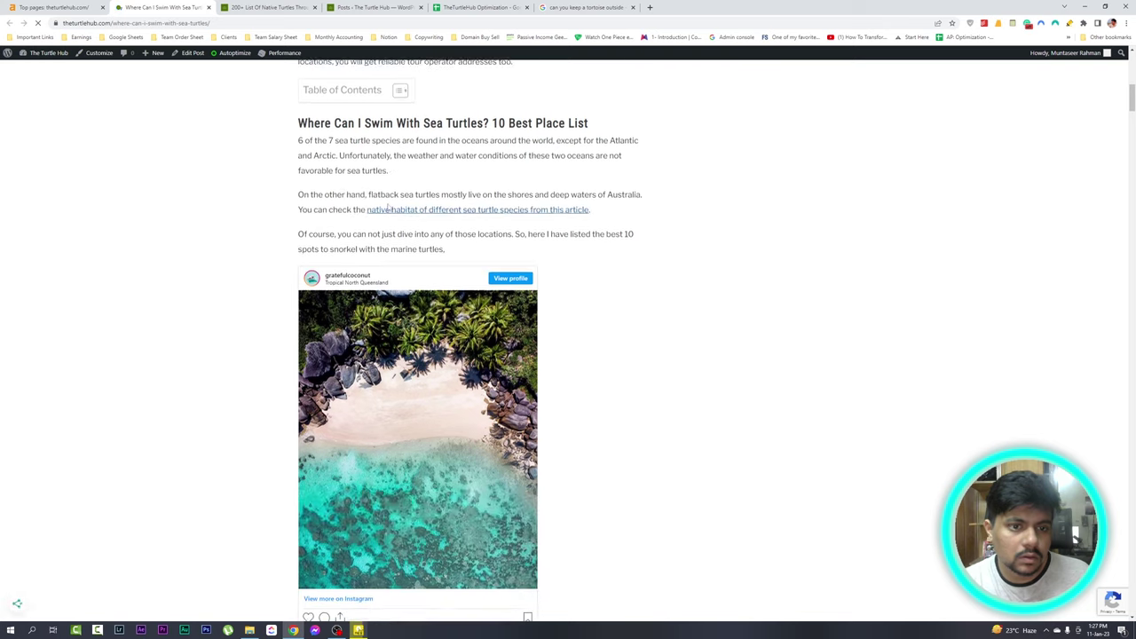
pyautogui.scroll(-10, 400, 267)
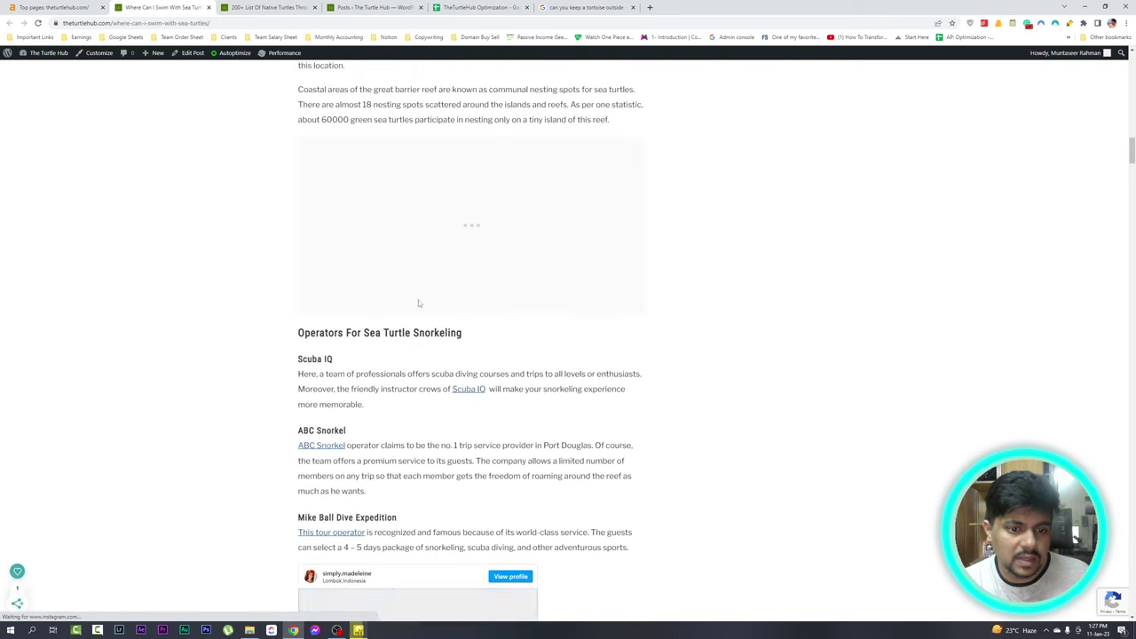
pyautogui.scroll(-10, 419, 304)
# Compare the Ahrefs keyword with the wording of the article heading "Where Can I Swim With Sea Turtles? 10 Best Place List"
pyautogui.hotkey('ctrl', '1')
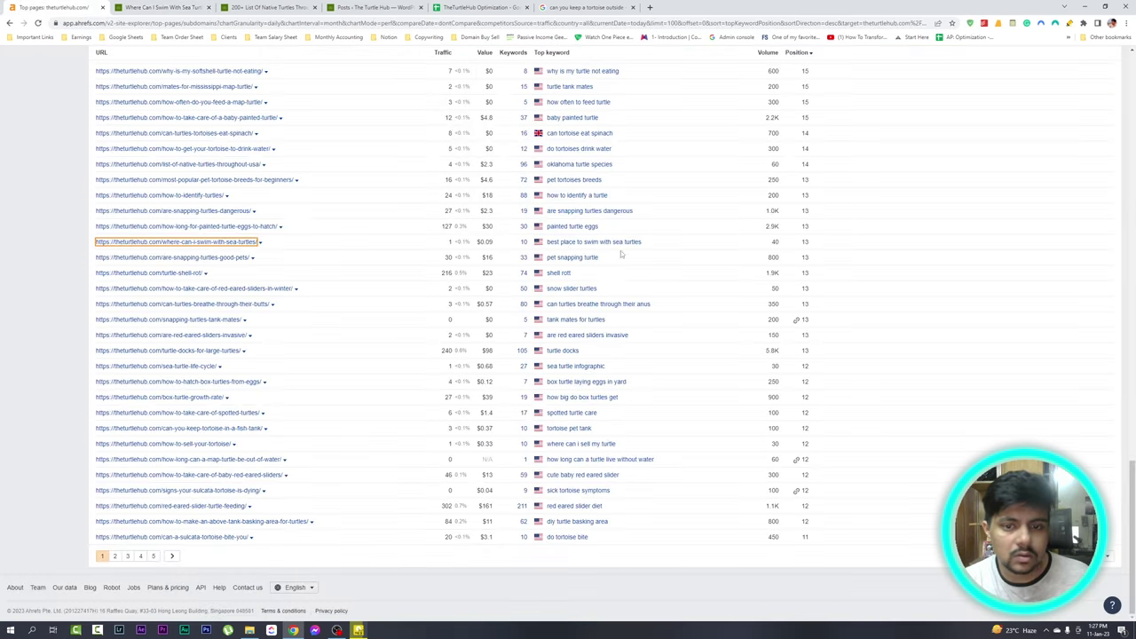
pyautogui.hotkey('ctrl', '2')
pyautogui.scroll(1, 353, 208)
pyautogui.scroll(15, 353, 207)
pyautogui.scroll(3, 341, 272)
pyautogui.moveTo(371, 223); pyautogui.dragTo(504, 223)
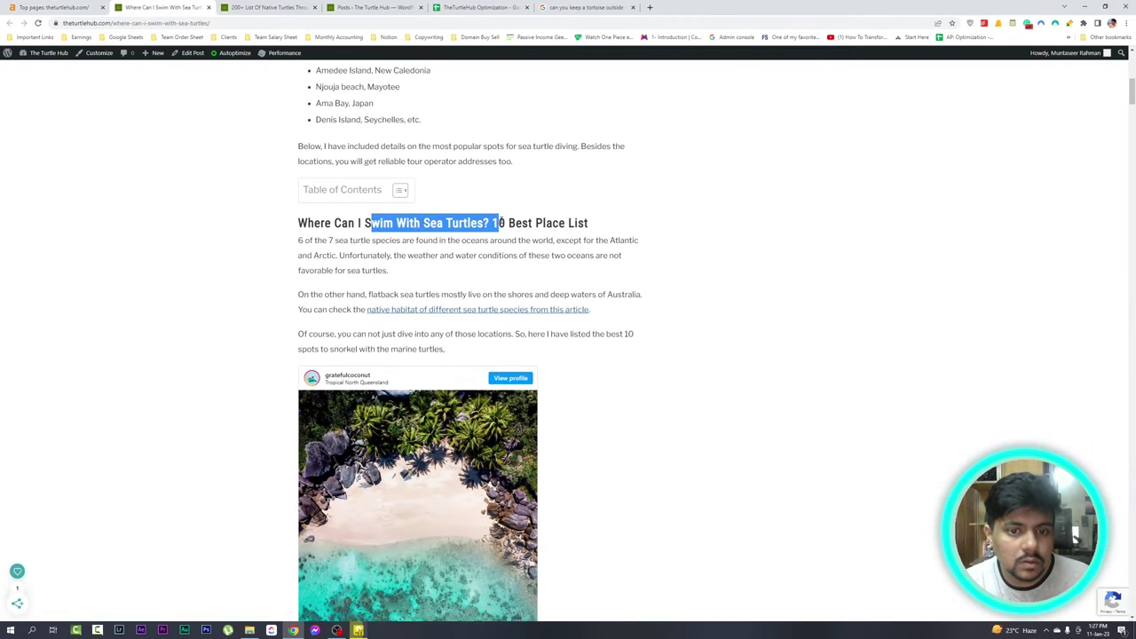
pyautogui.moveTo(586, 222); pyautogui.dragTo(499, 223)
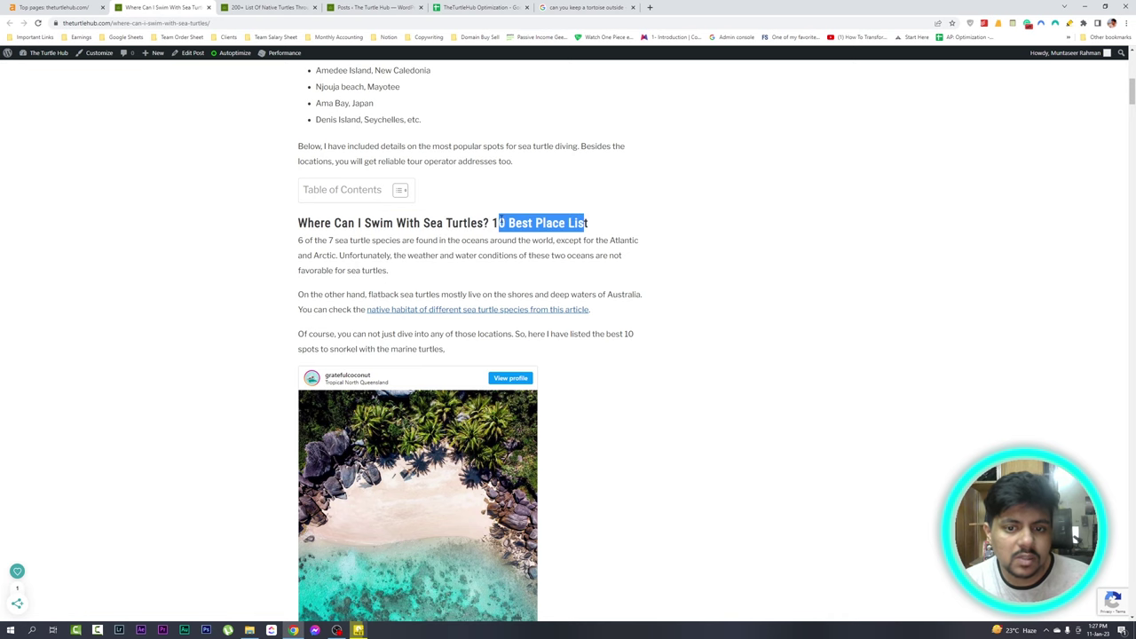
# Copy the keyword "snow slider turtles" from Ahrefs and search Google for it
pyautogui.click(57, 6)
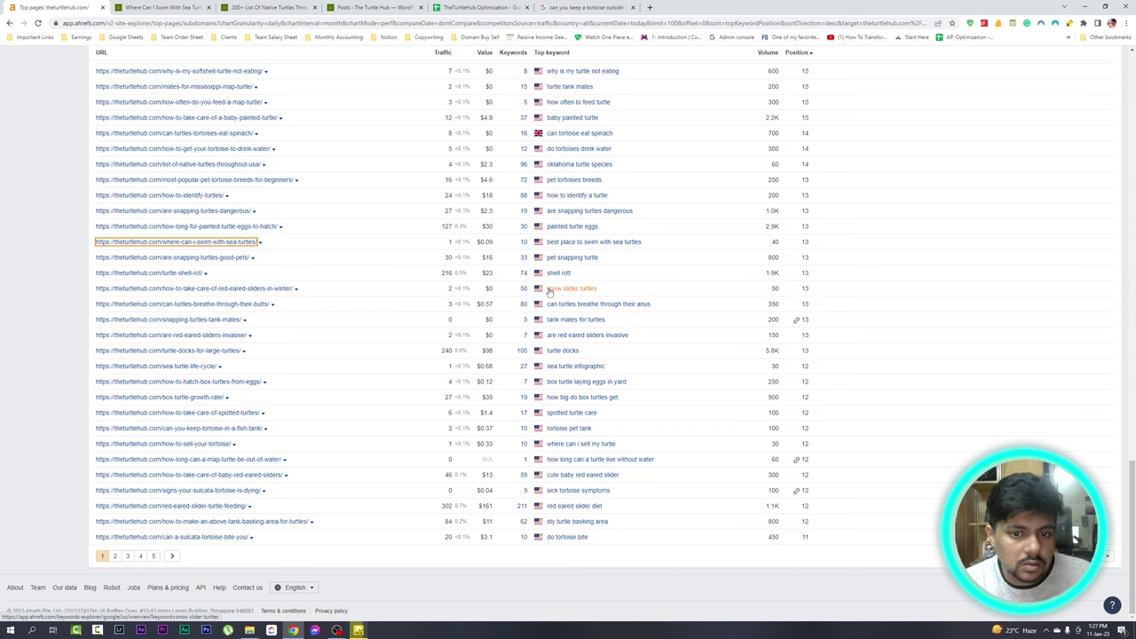
pyautogui.moveTo(547, 288); pyautogui.dragTo(598, 286)
pyautogui.hotkey('ctrl', 'c')
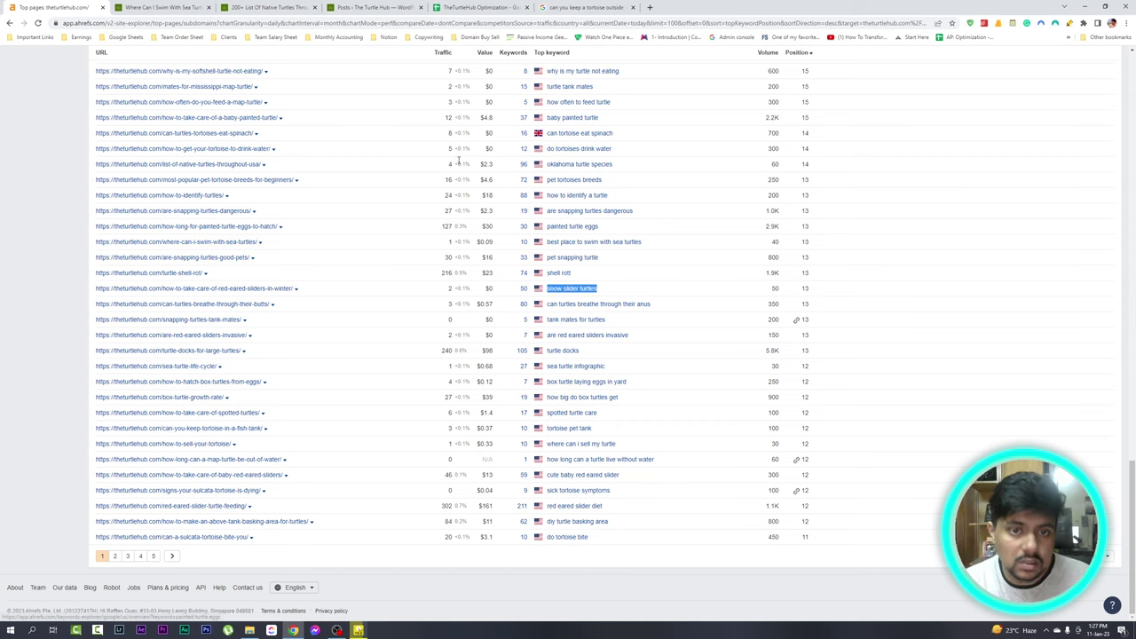
pyautogui.click(568, 7)
pyautogui.hotkey('ctrl', 'v')
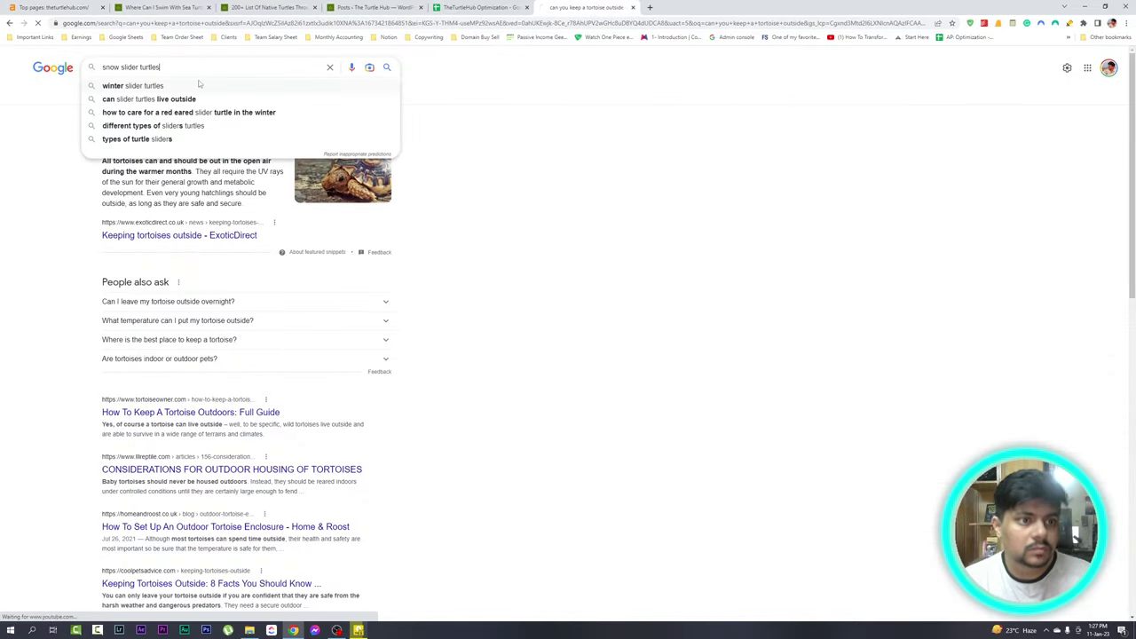